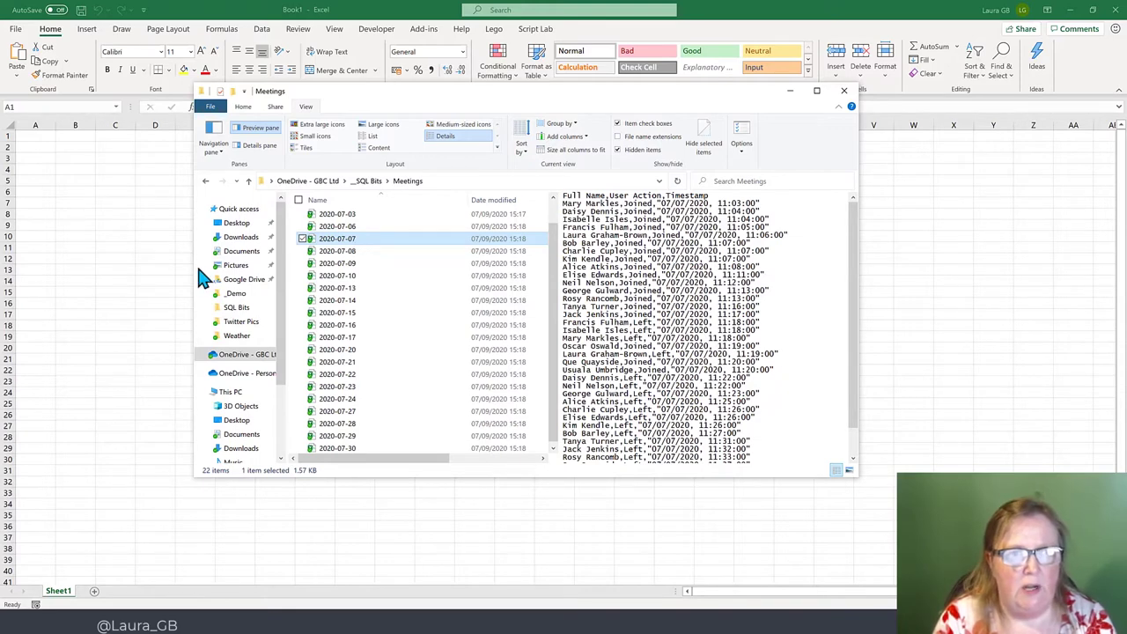
# Start a data import from a folder and choose OneDrive - GBC Ltd\__SQL Bits\Meetings as the folder path
pyautogui.click(109, 272)
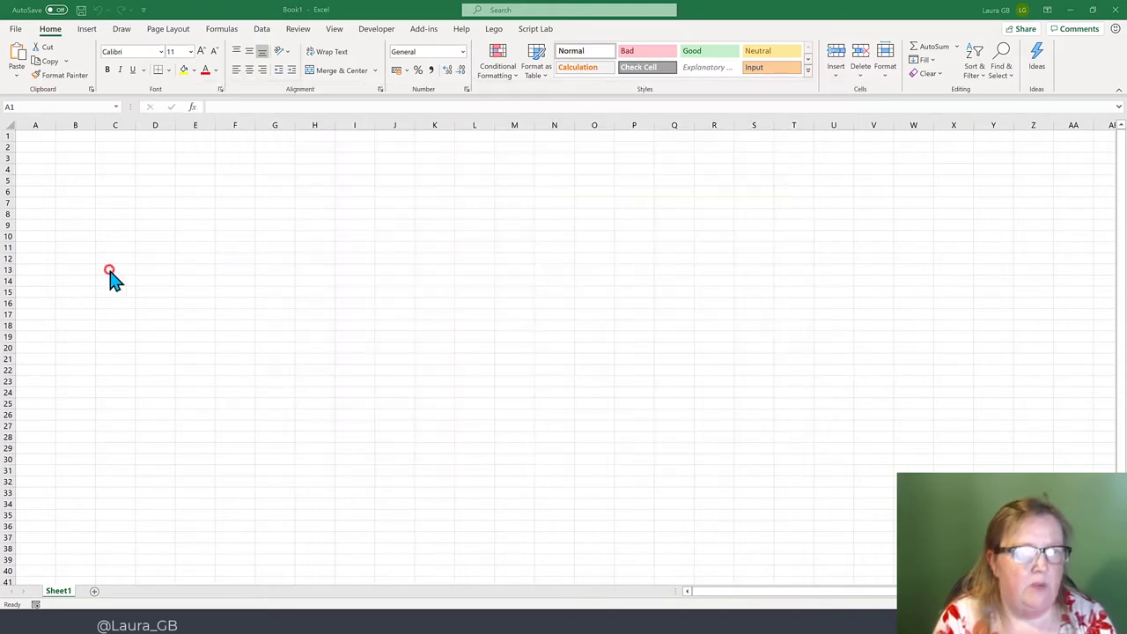
pyautogui.click(271, 30)
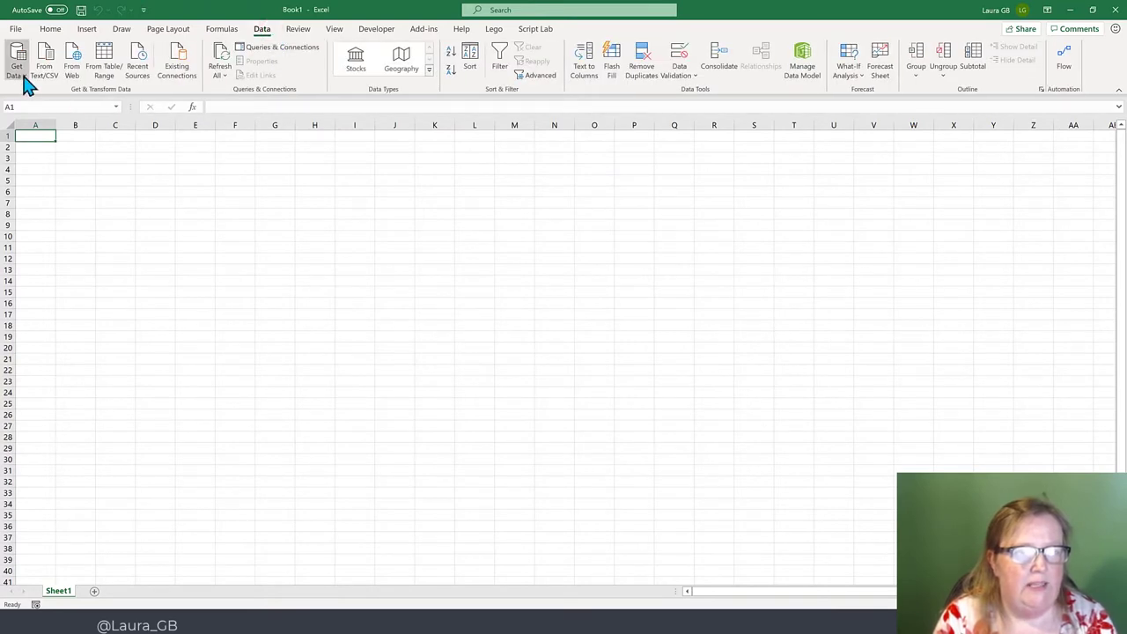
pyautogui.click(25, 78)
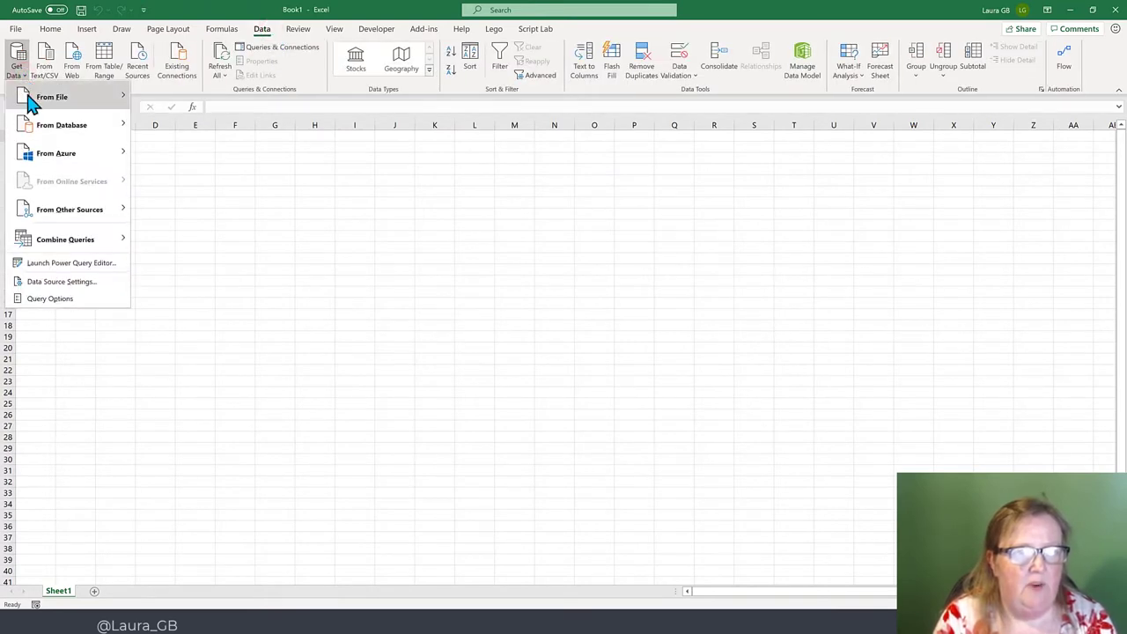
pyautogui.click(108, 95)
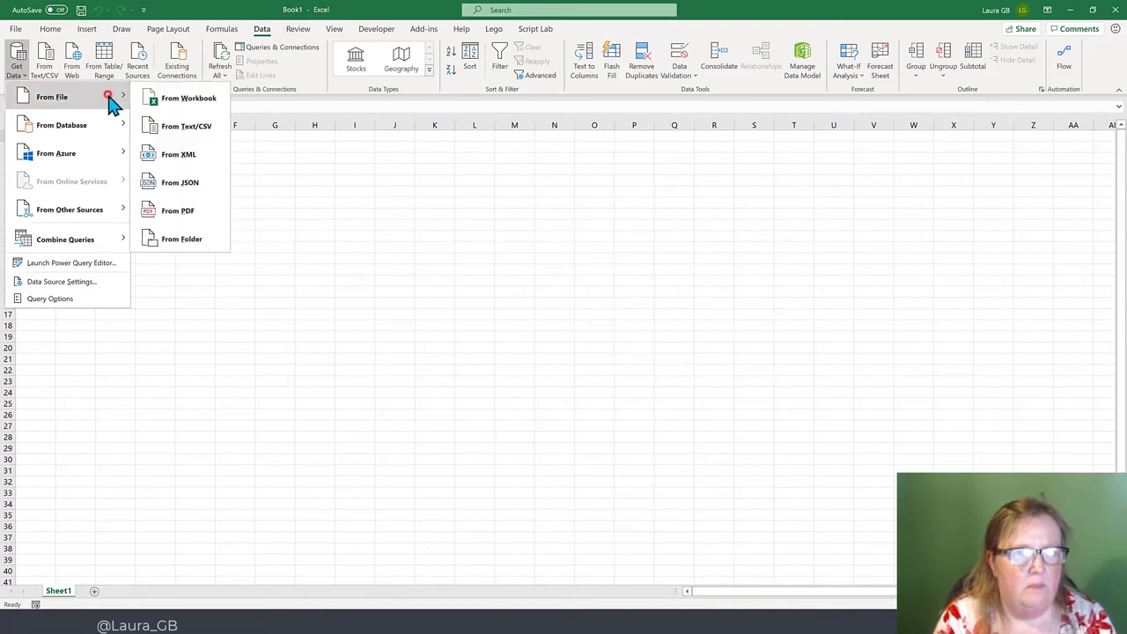
pyautogui.click(164, 239)
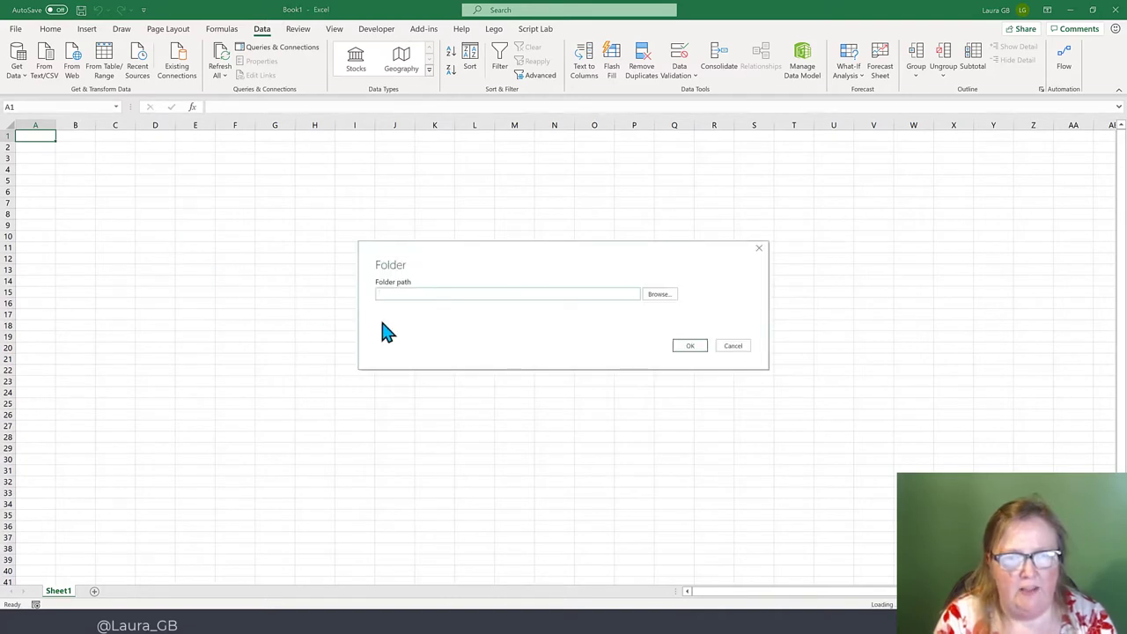
pyautogui.click(667, 298)
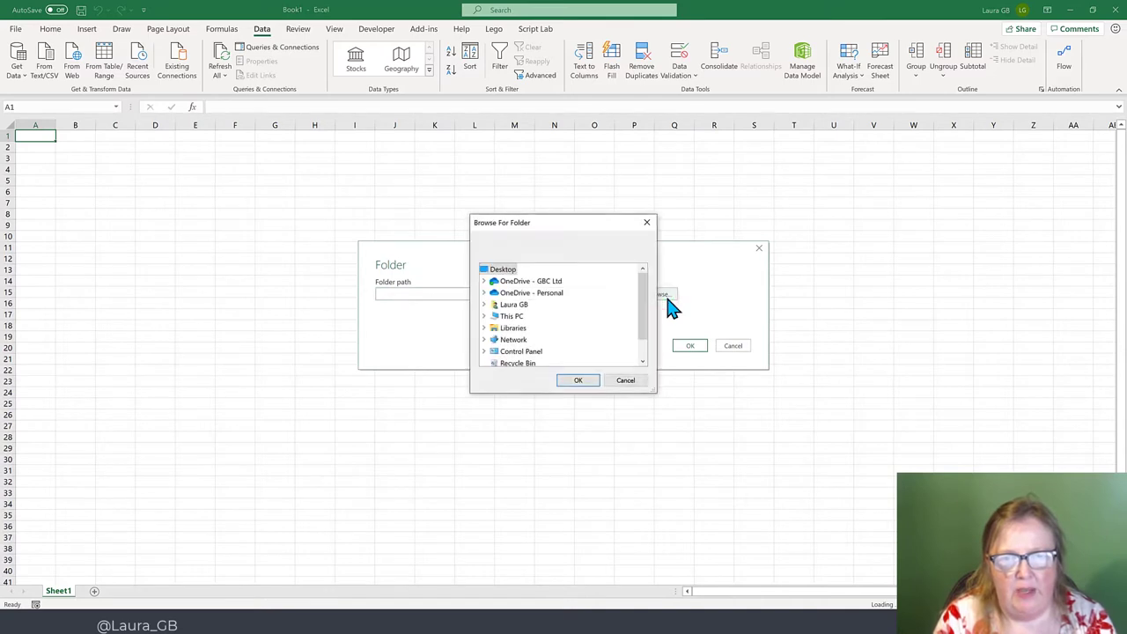
pyautogui.click(483, 280)
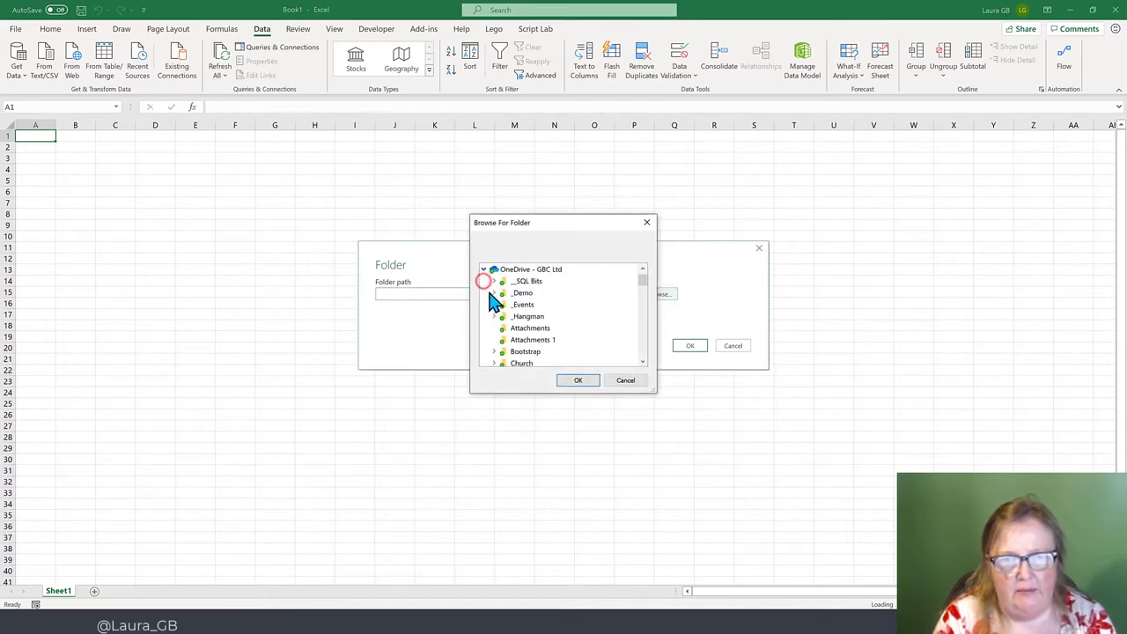
pyautogui.click(494, 282)
pyautogui.click(528, 293)
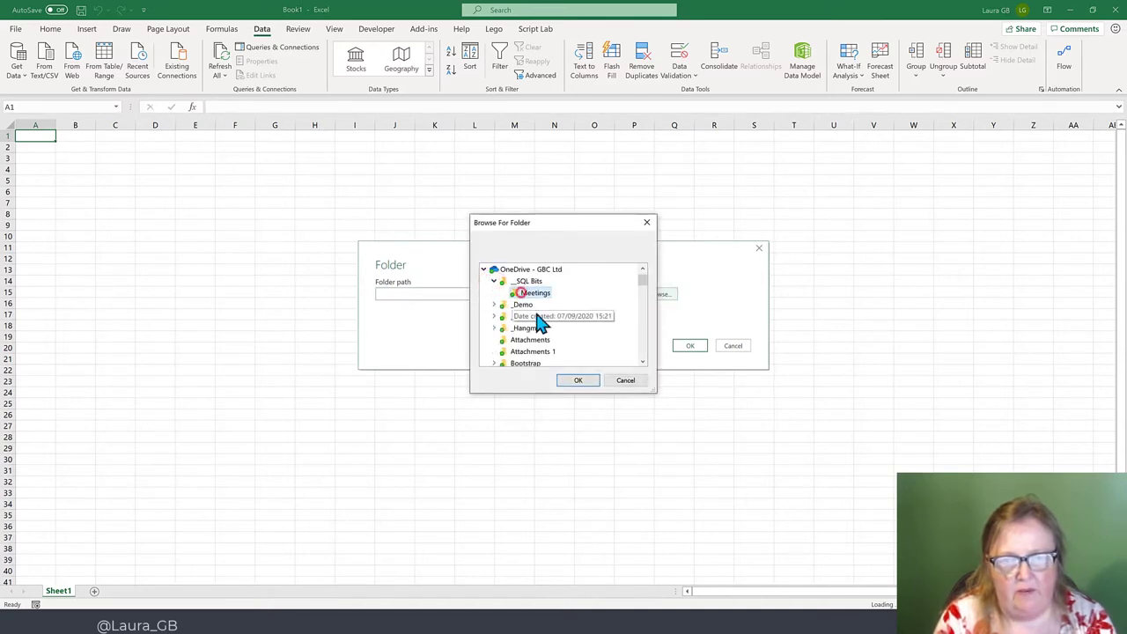
pyautogui.click(577, 381)
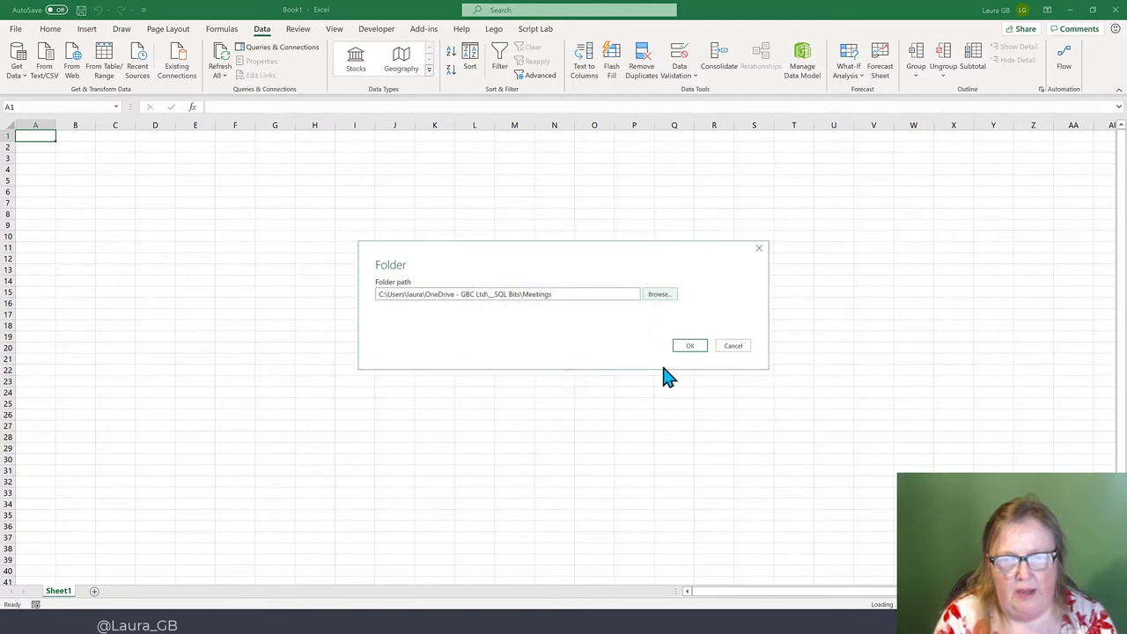
pyautogui.click(689, 348)
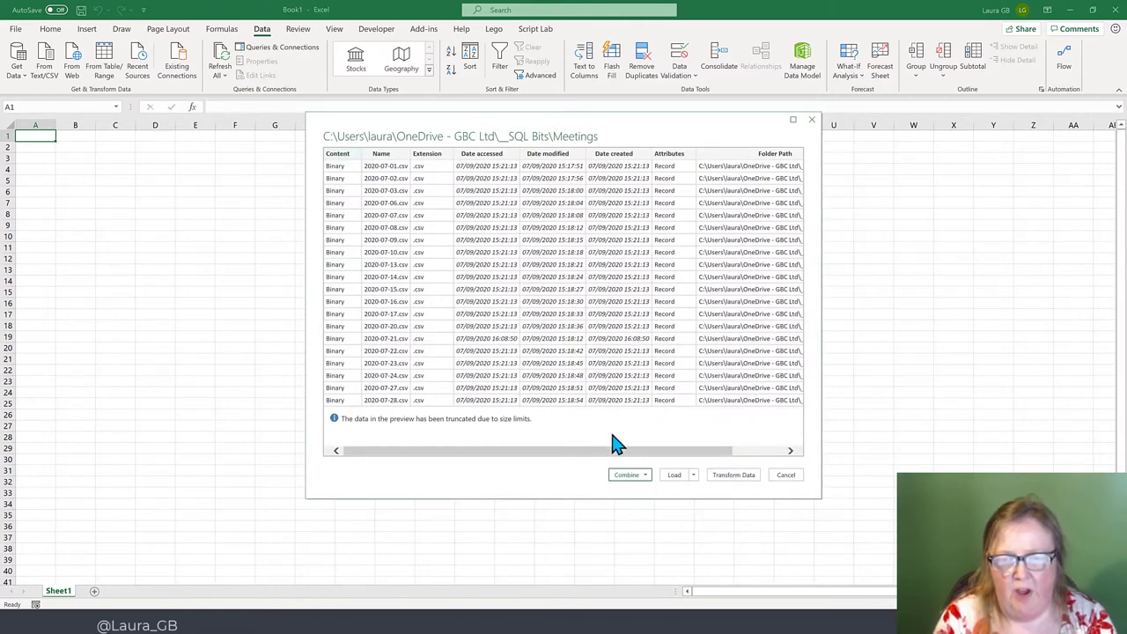
# Open the Meetings folder's file list in Power Query Editor for transforming and expand the list of queries
pyautogui.click(736, 476)
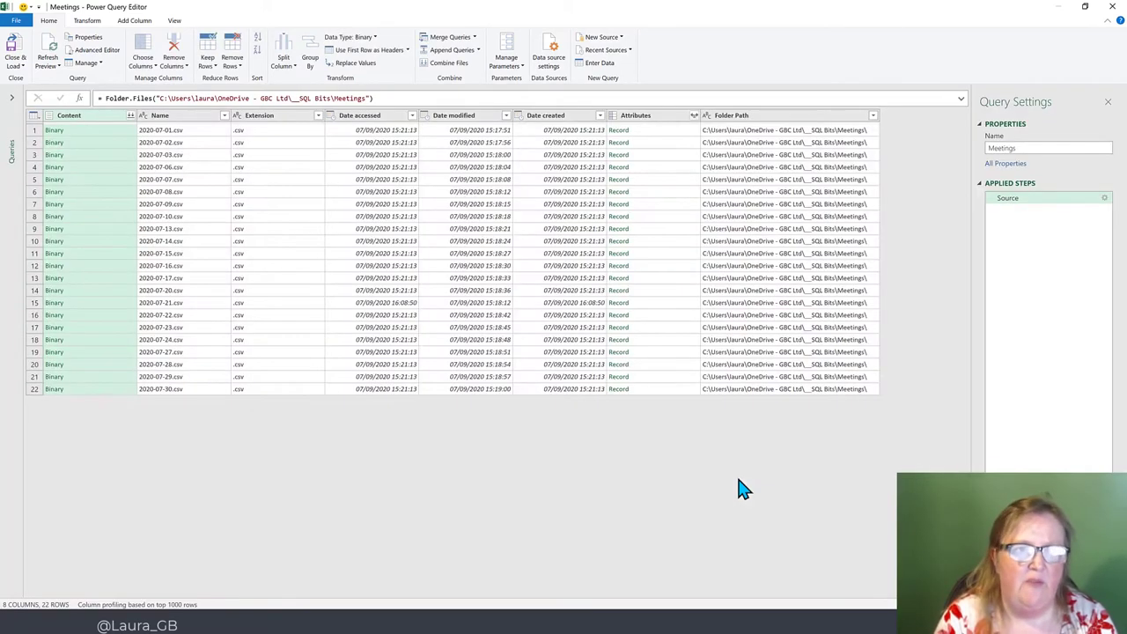
pyautogui.click(11, 97)
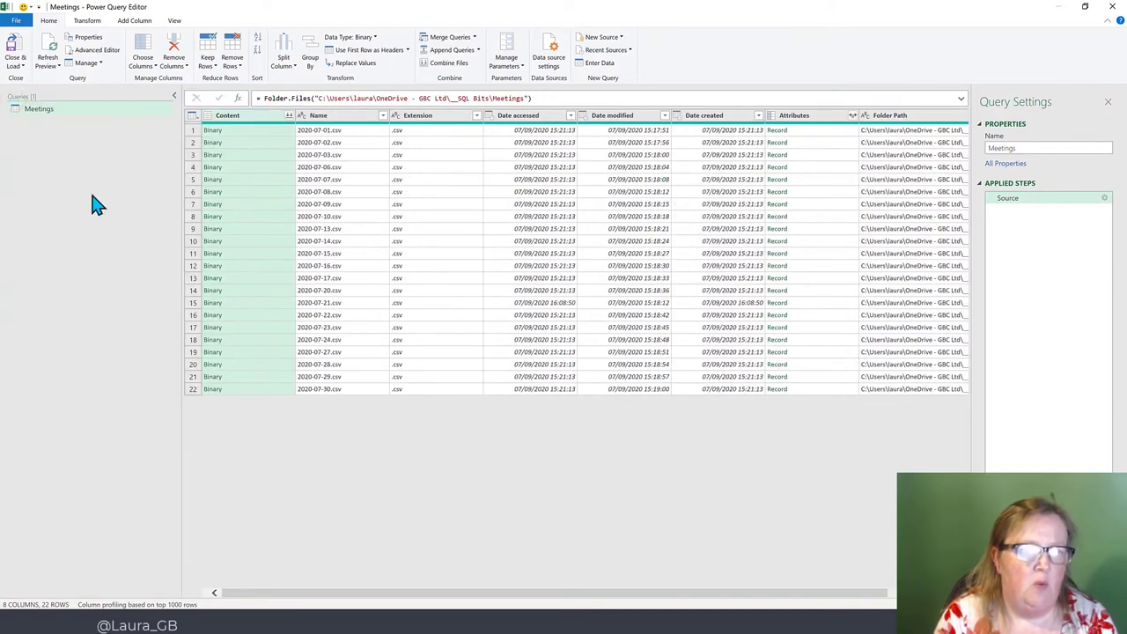
pyautogui.click(344, 253)
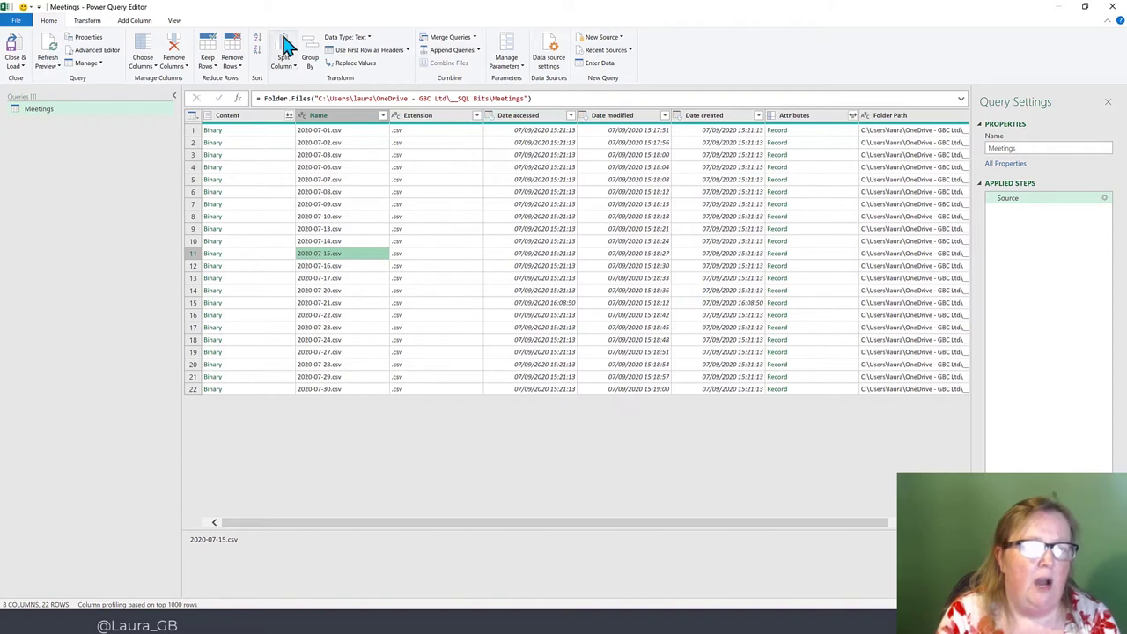
pyautogui.click(175, 20)
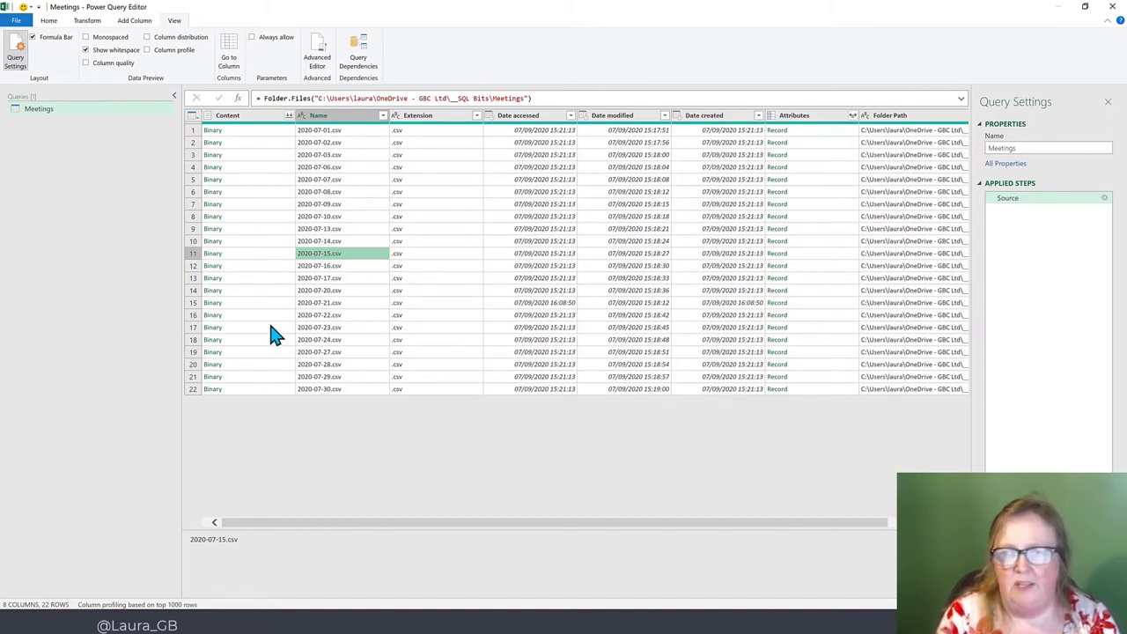
# Keep only the Content column of the Meetings query and combine its files, using the first file as sample and comma as delimiter
pyautogui.click(265, 119)
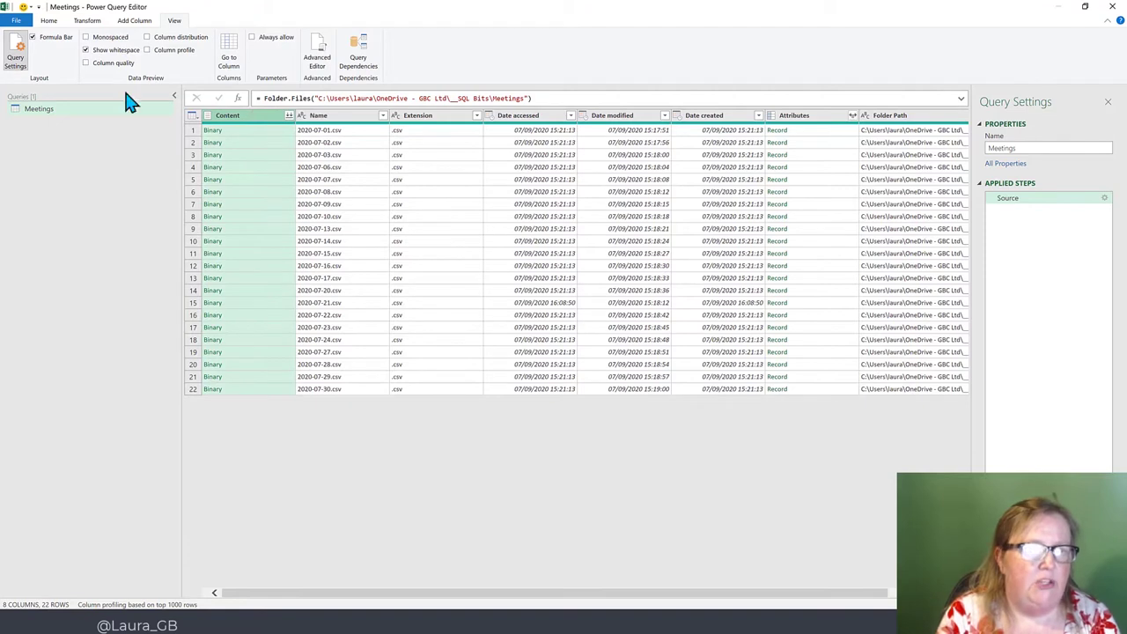
pyautogui.click(54, 22)
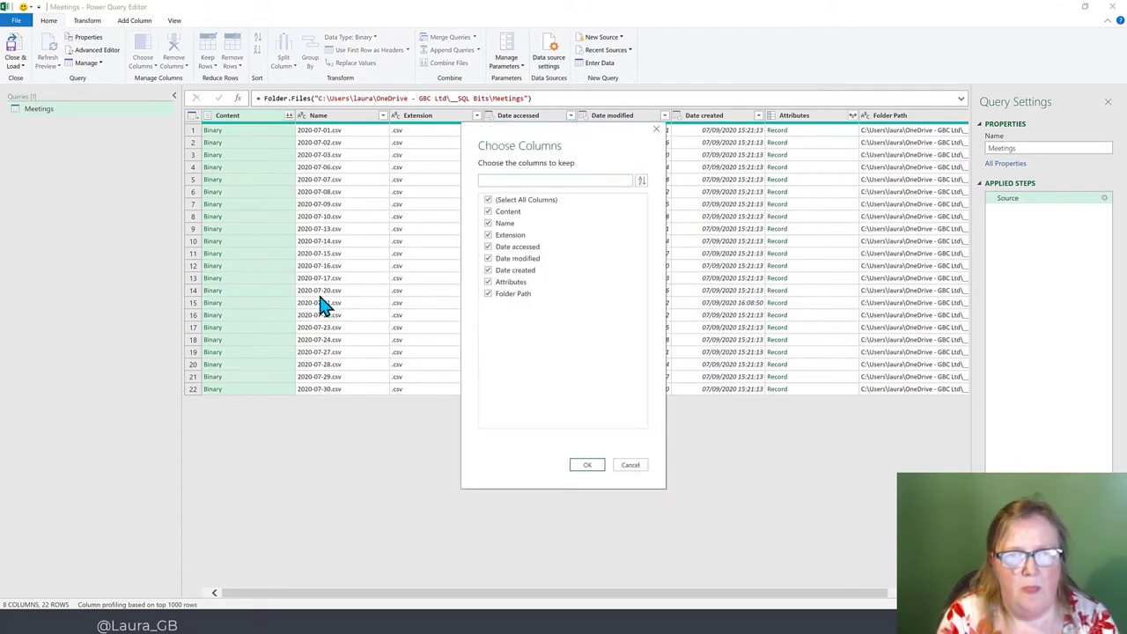
pyautogui.click(487, 200)
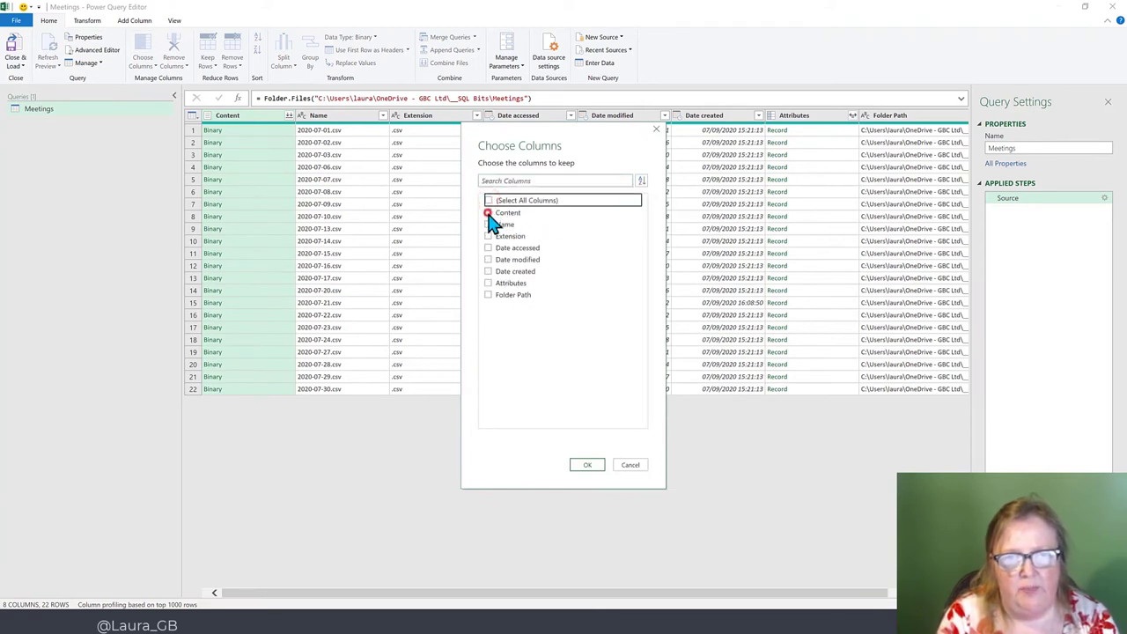
pyautogui.click(487, 213)
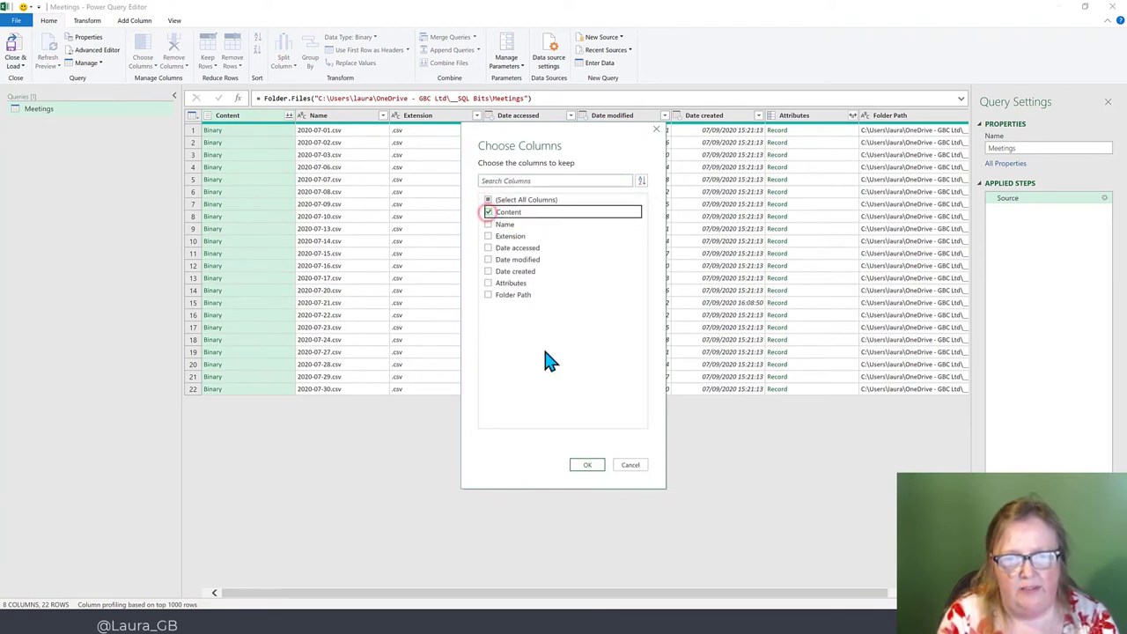
pyautogui.click(588, 467)
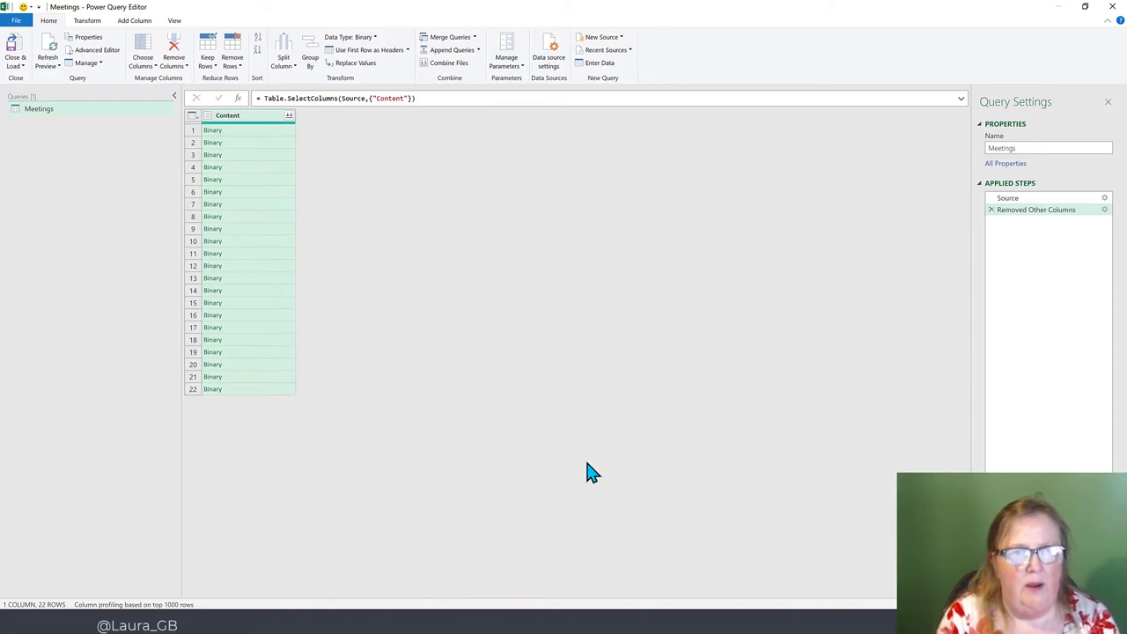
pyautogui.click(289, 116)
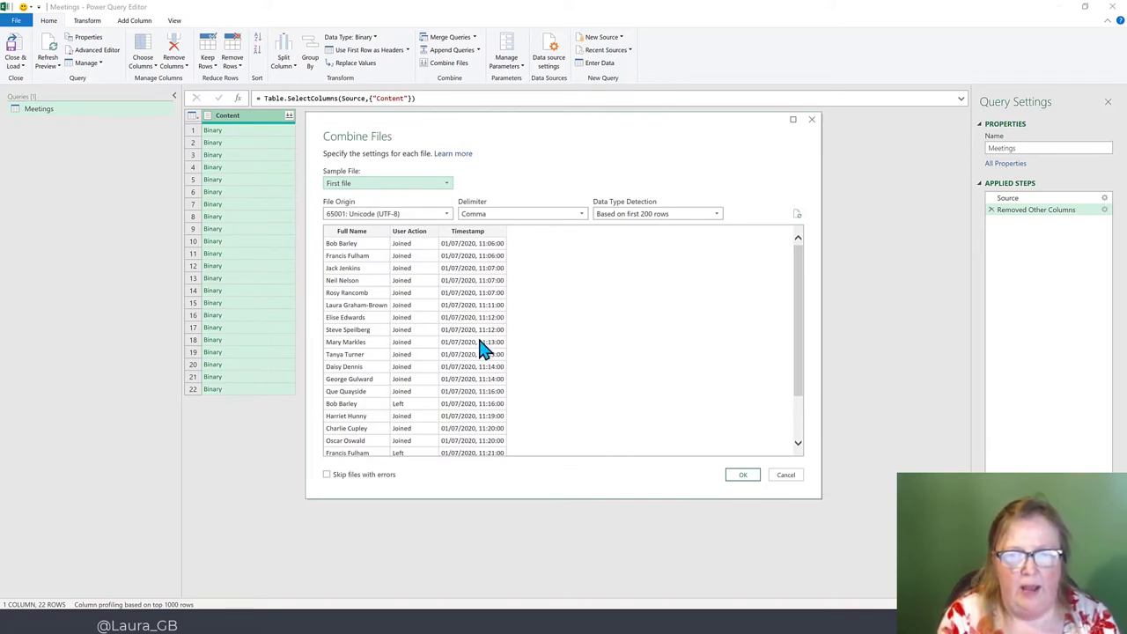
pyautogui.click(745, 476)
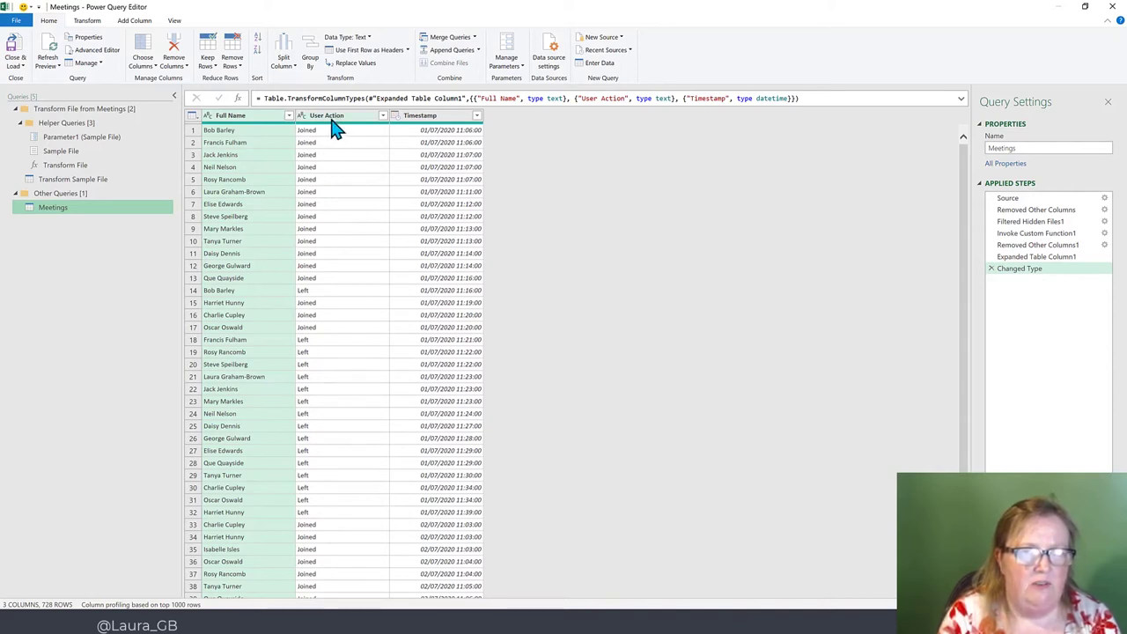
# Filter the User Action column to exclude Left and keep only the Joined rows
pyautogui.click(383, 116)
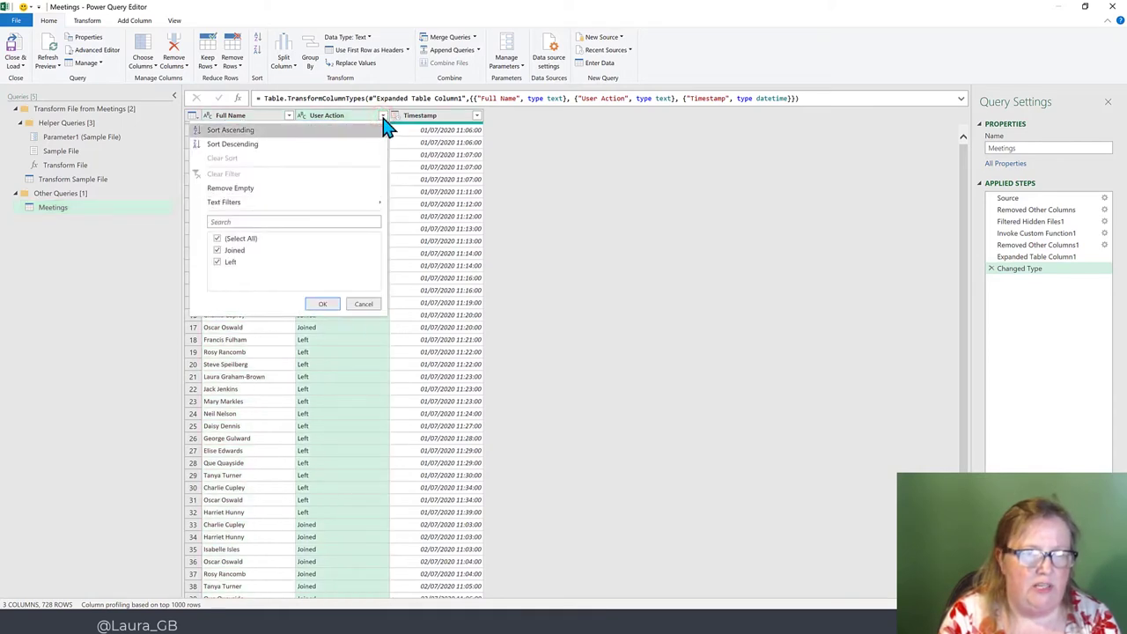
pyautogui.click(217, 262)
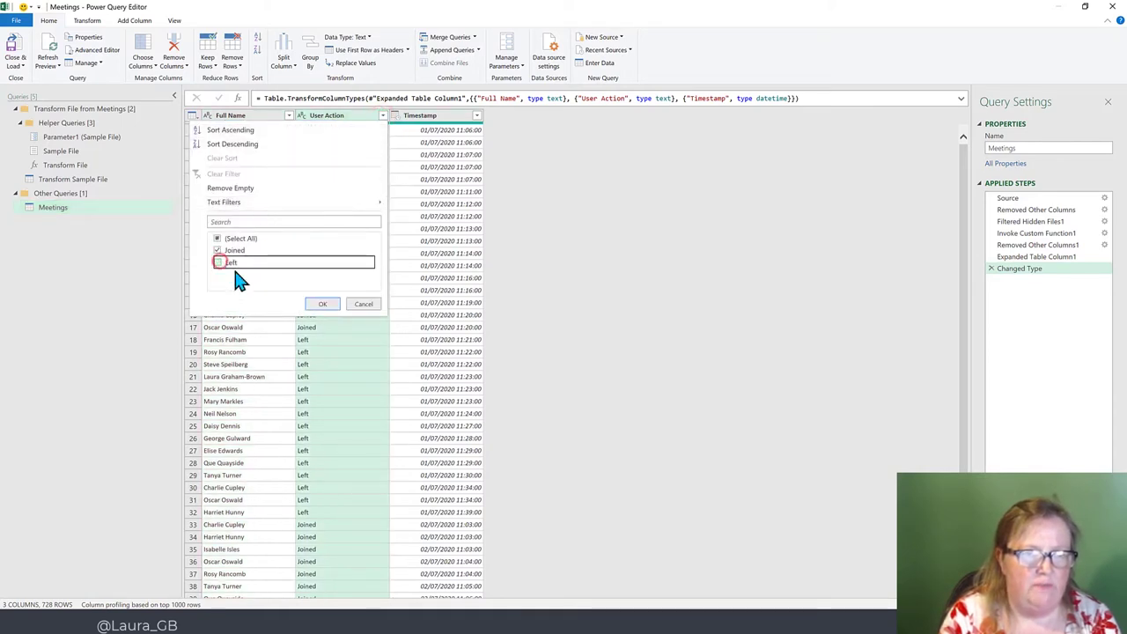
pyautogui.click(322, 308)
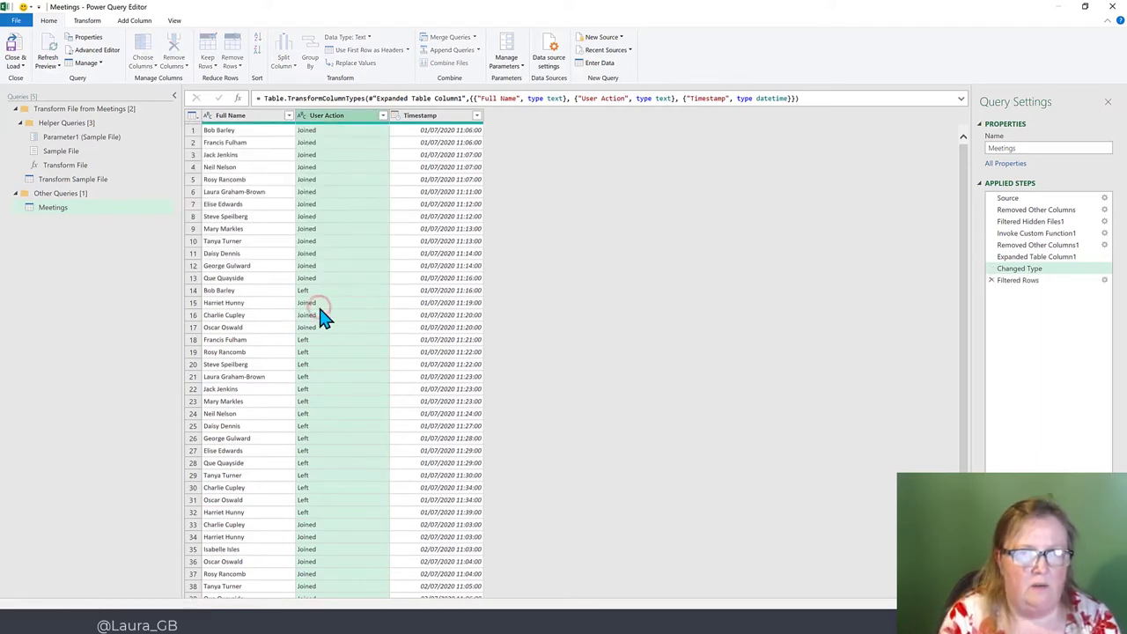
# Reduce the Timestamp column to the date only, and close and load the Meetings query to the workbook
pyautogui.click(441, 115)
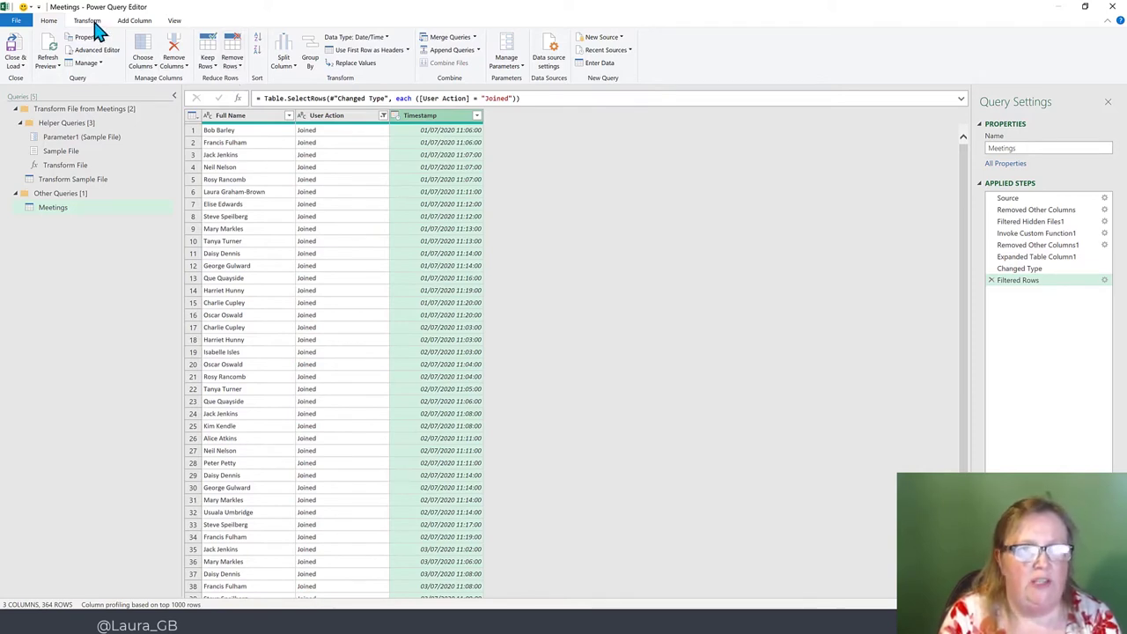
pyautogui.click(88, 21)
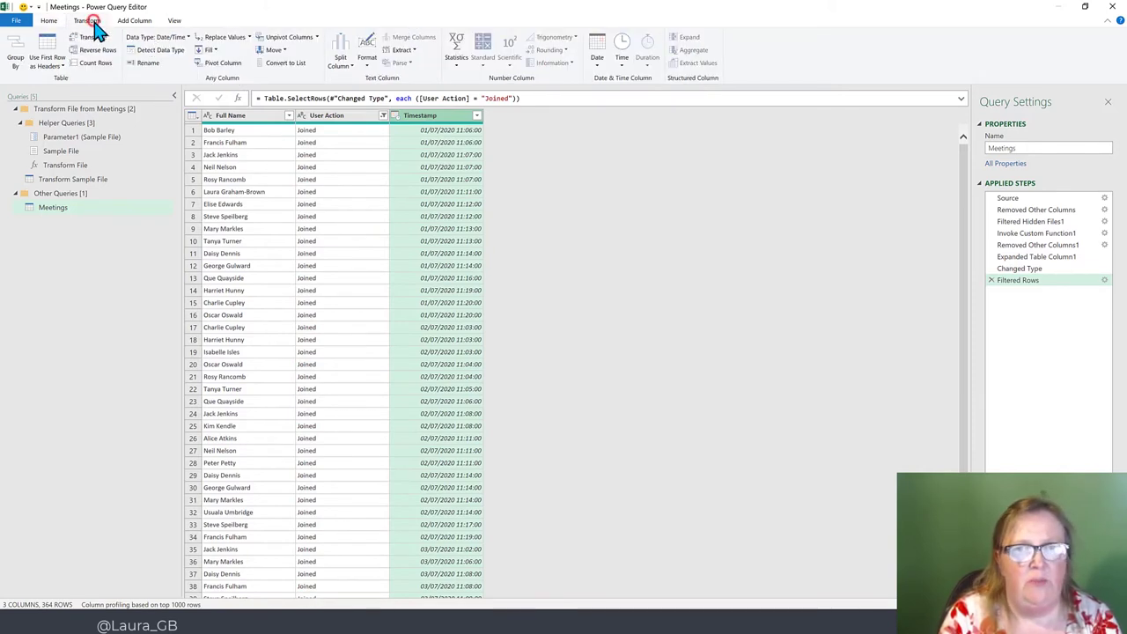
pyautogui.click(597, 59)
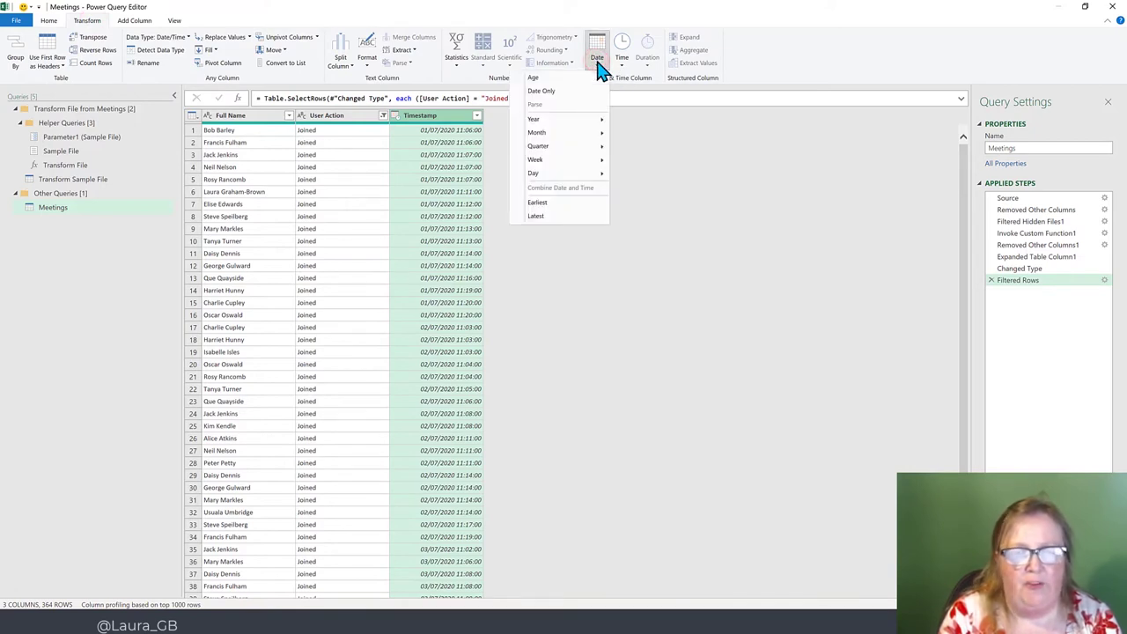
pyautogui.click(550, 94)
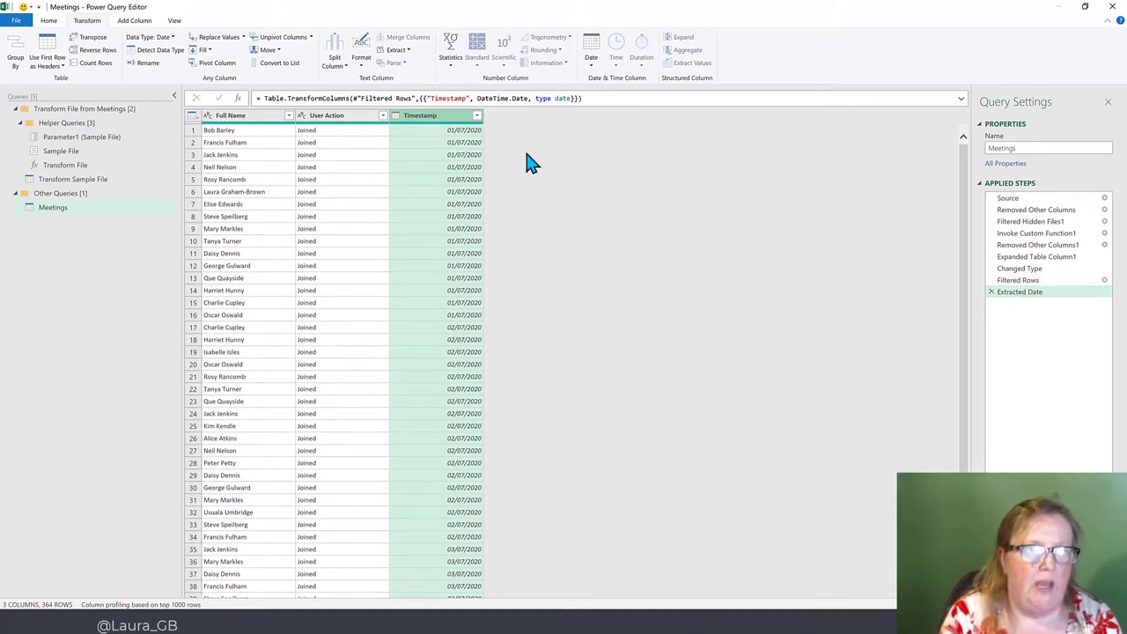
pyautogui.click(49, 22)
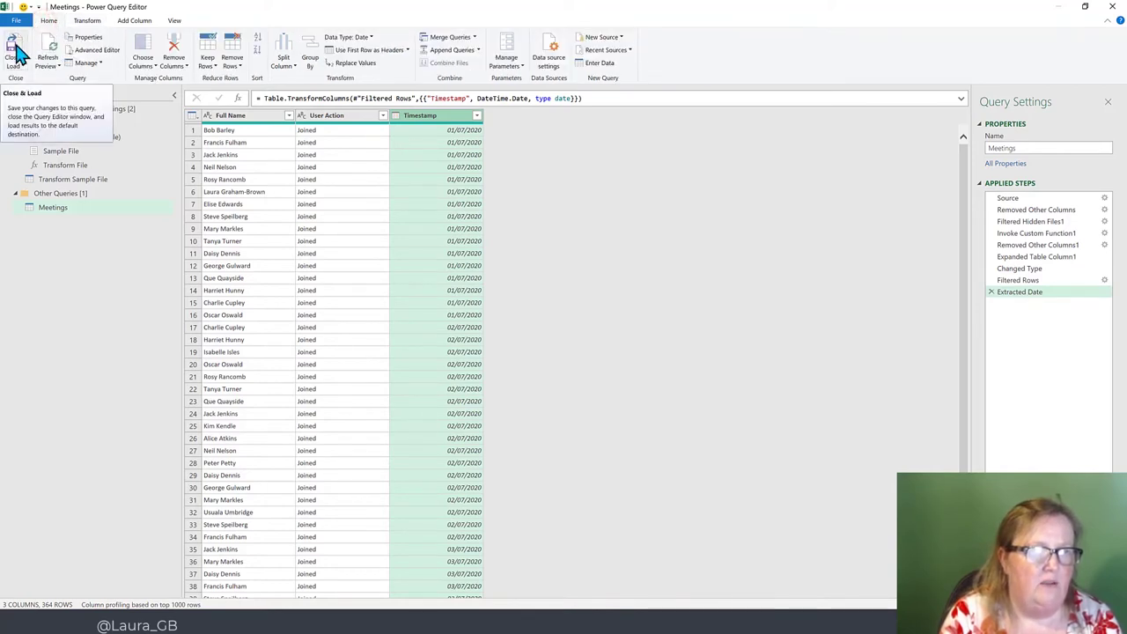
pyautogui.click(19, 54)
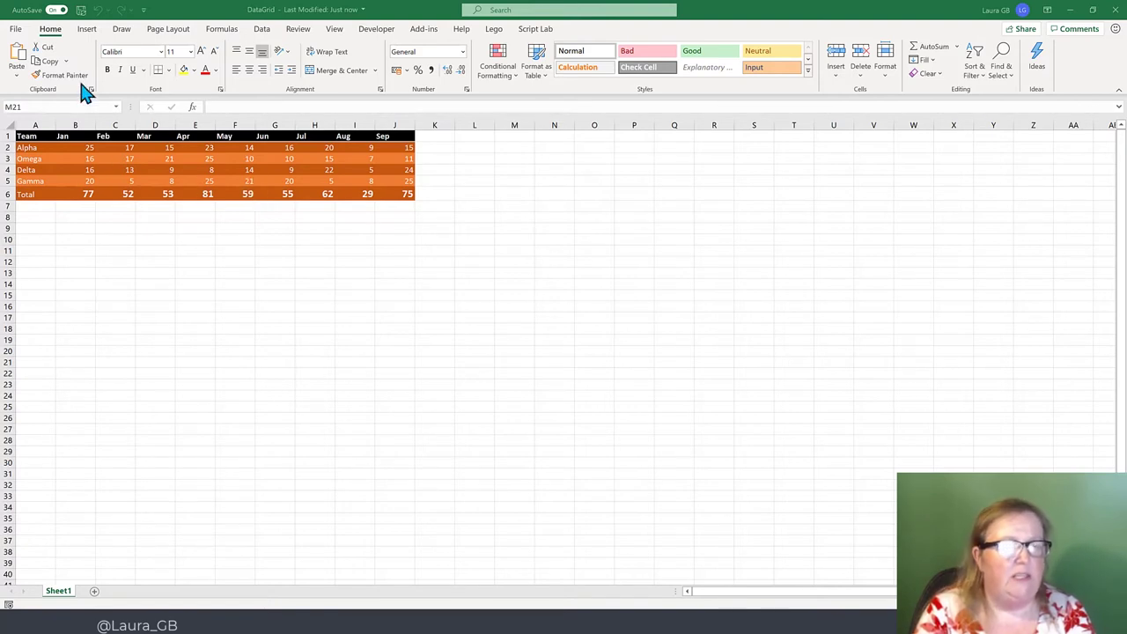
# Copy the file path of the DataGrid workbook from its file information and close the workbook
pyautogui.click(16, 31)
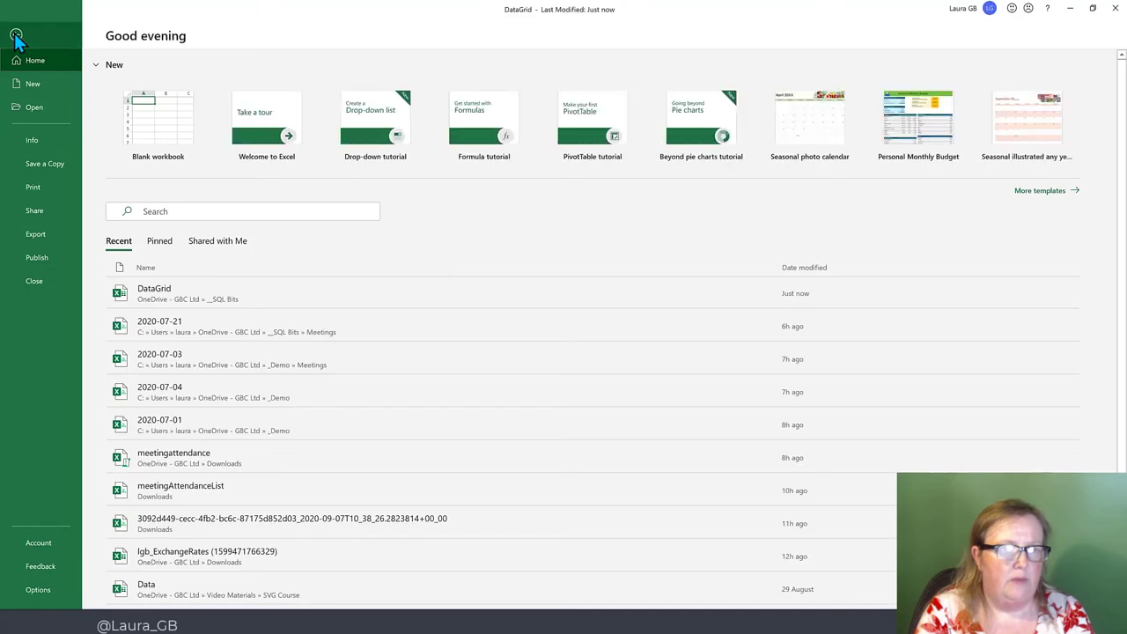
pyautogui.click(38, 138)
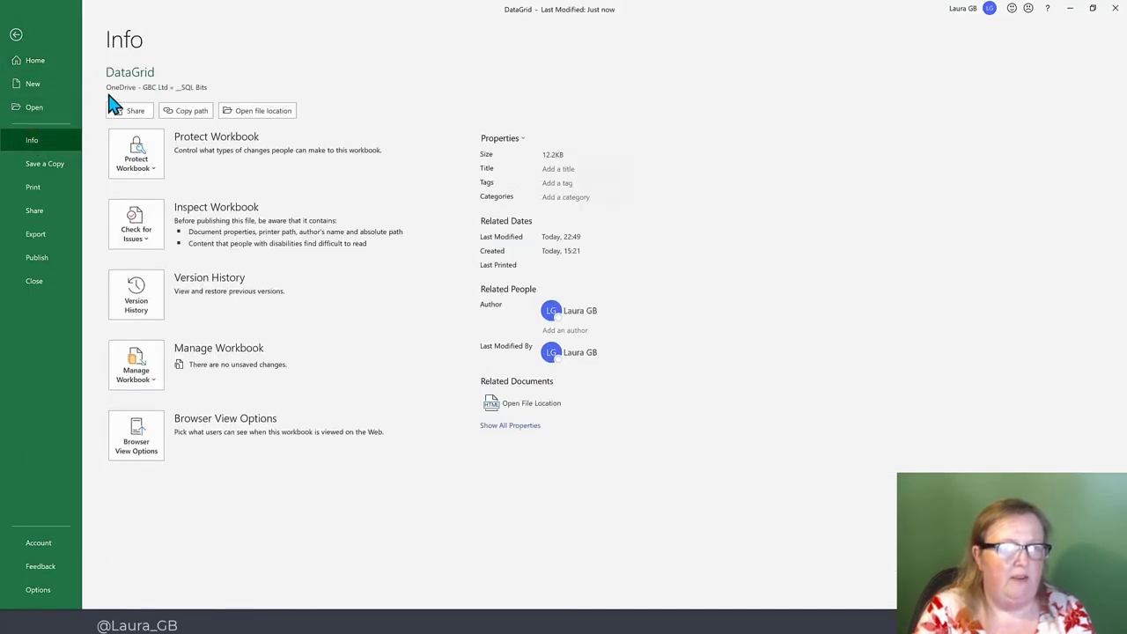
pyautogui.click(187, 113)
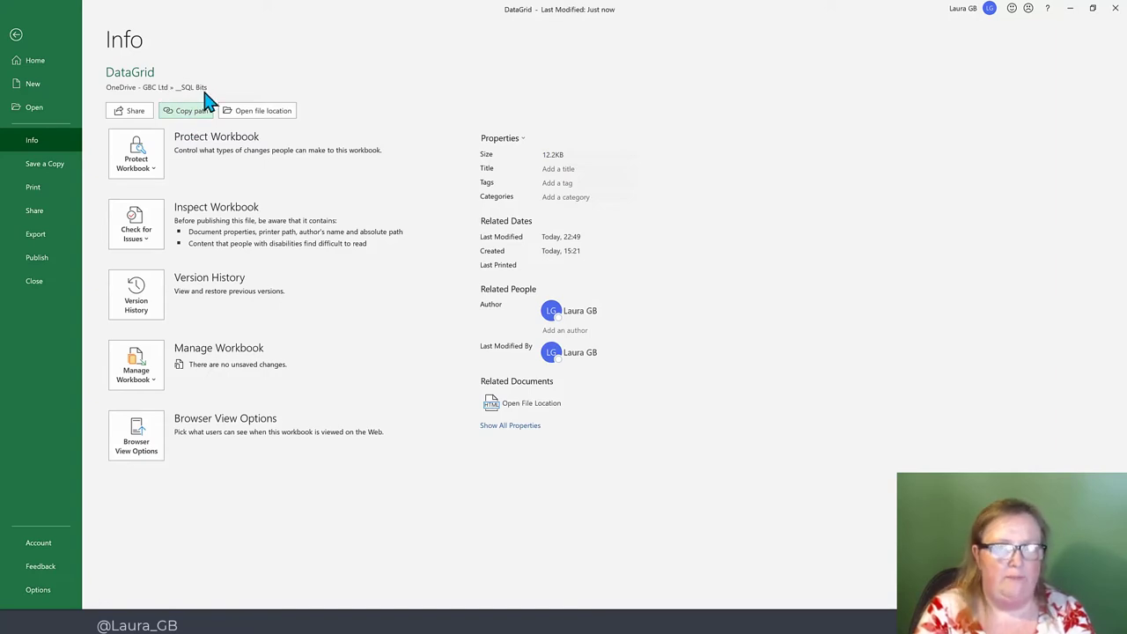
pyautogui.click(1115, 11)
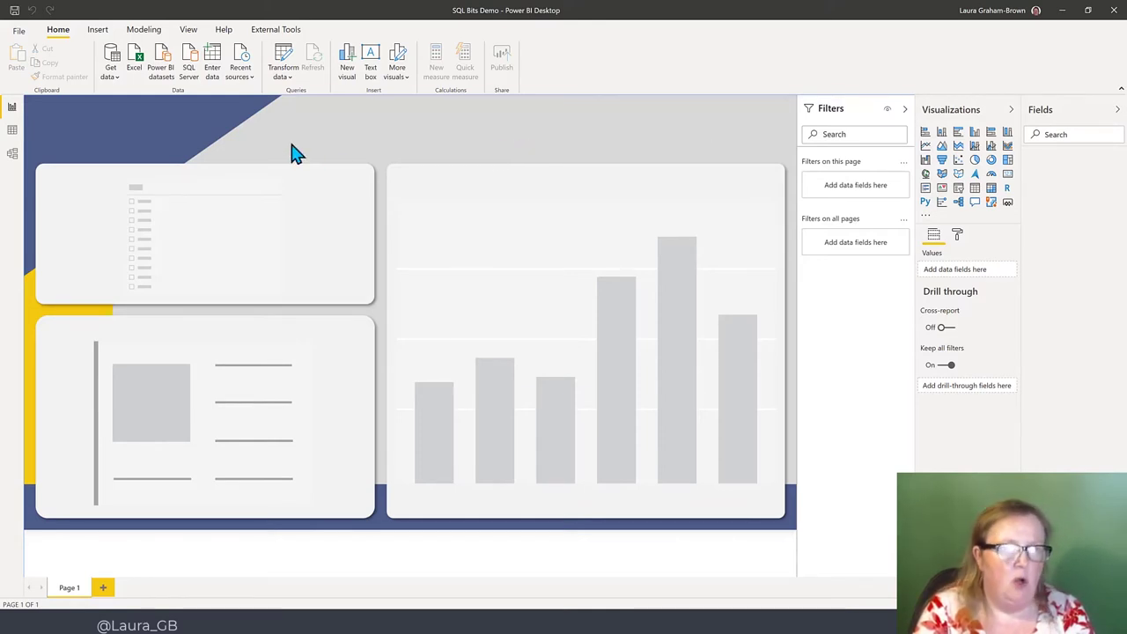
# Connect to the DataGrid.xlsx workbook as a web data source, using the copied path without its ?web=1 suffix
pyautogui.click(117, 84)
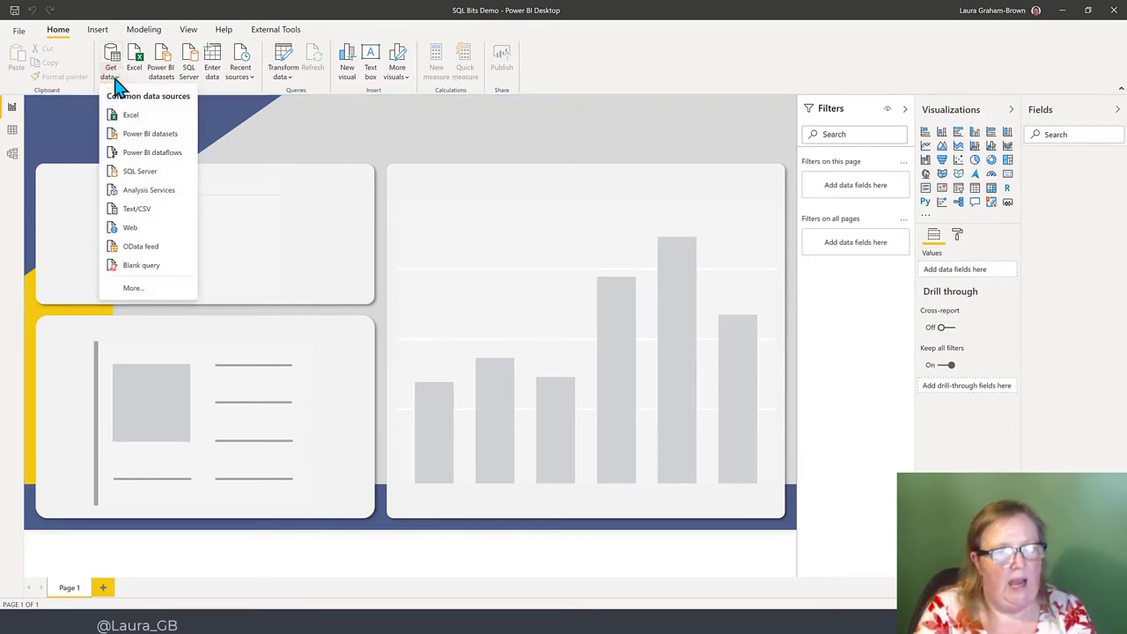
pyautogui.click(125, 231)
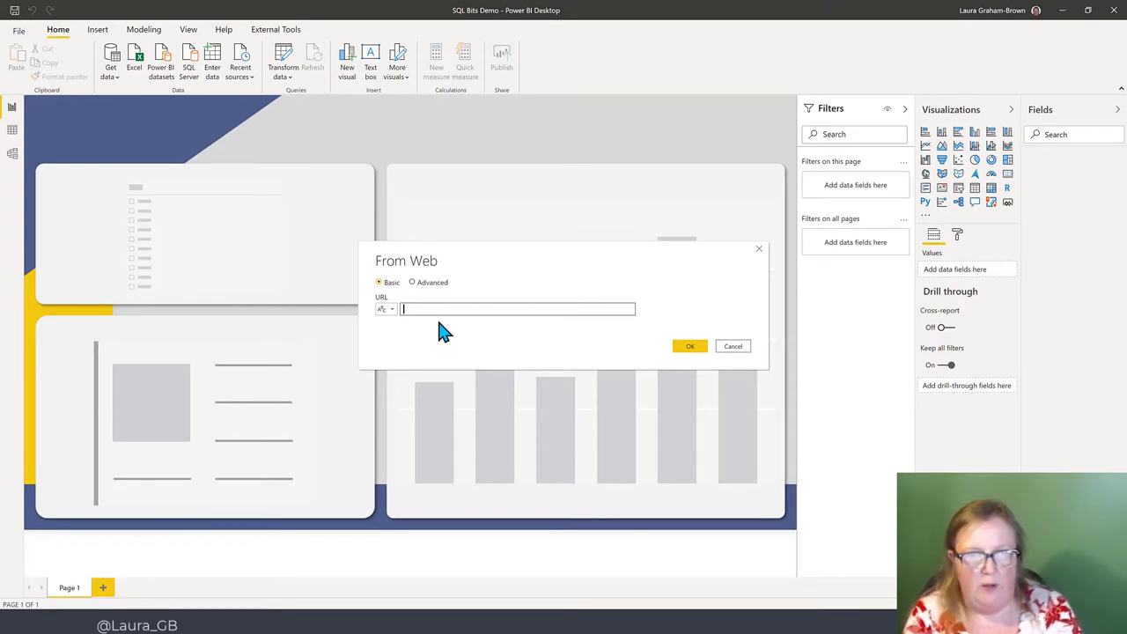
pyautogui.hotkey('ctrl', 'v')
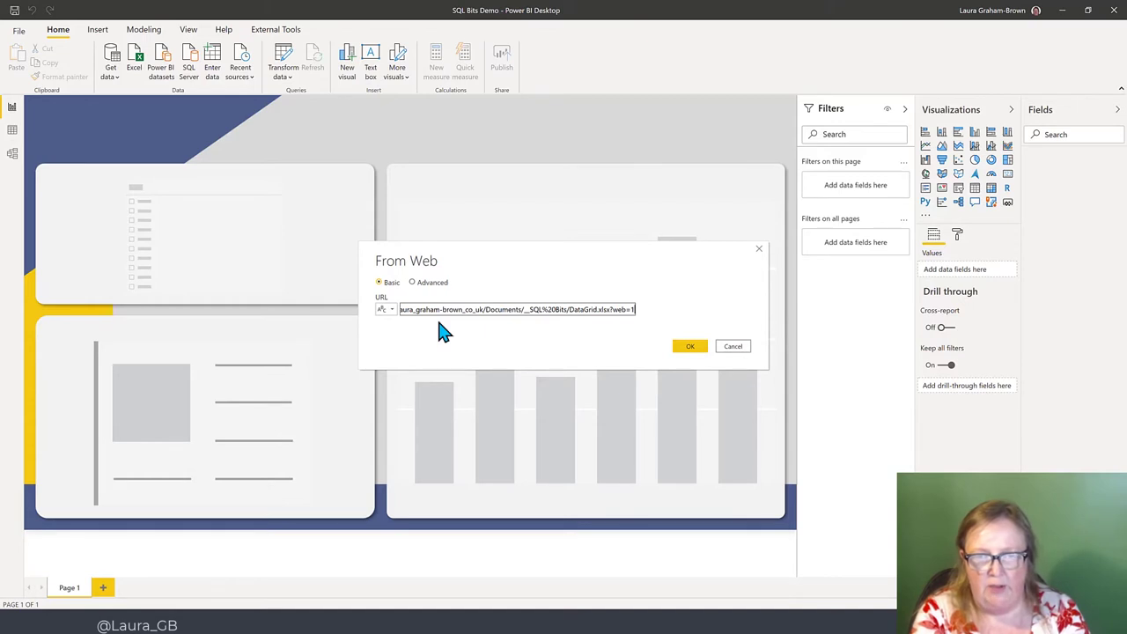
pyautogui.press('BackSpace')
pyautogui.press('BackSpace')
pyautogui.press('BackSpace')
pyautogui.press('BackSpace')
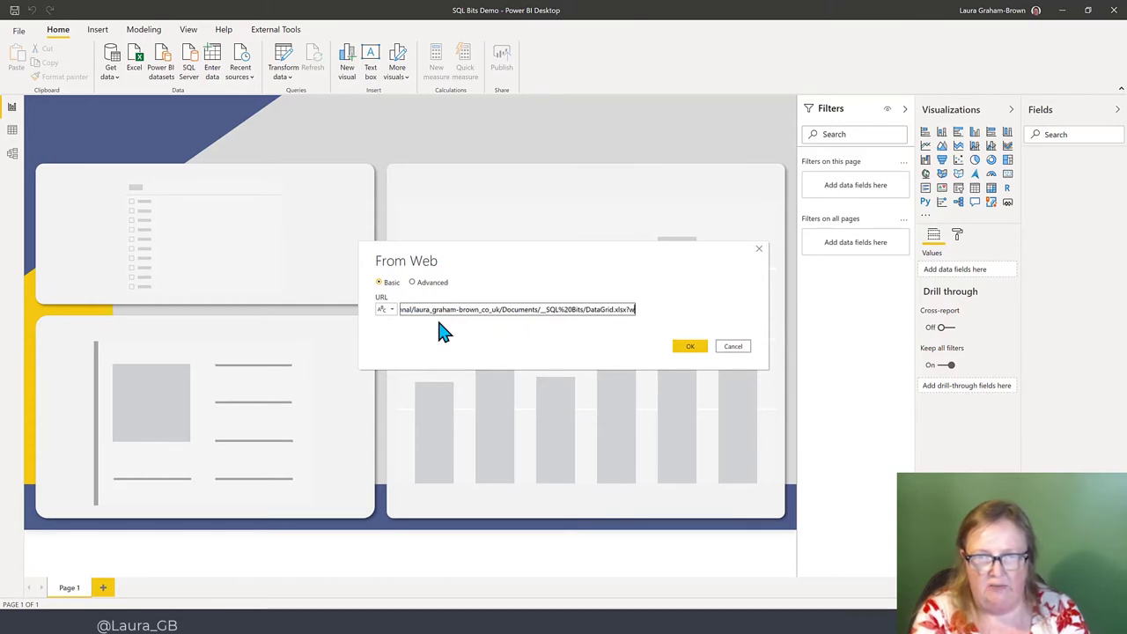
pyautogui.press('BackSpace')
pyautogui.press('BackSpace')
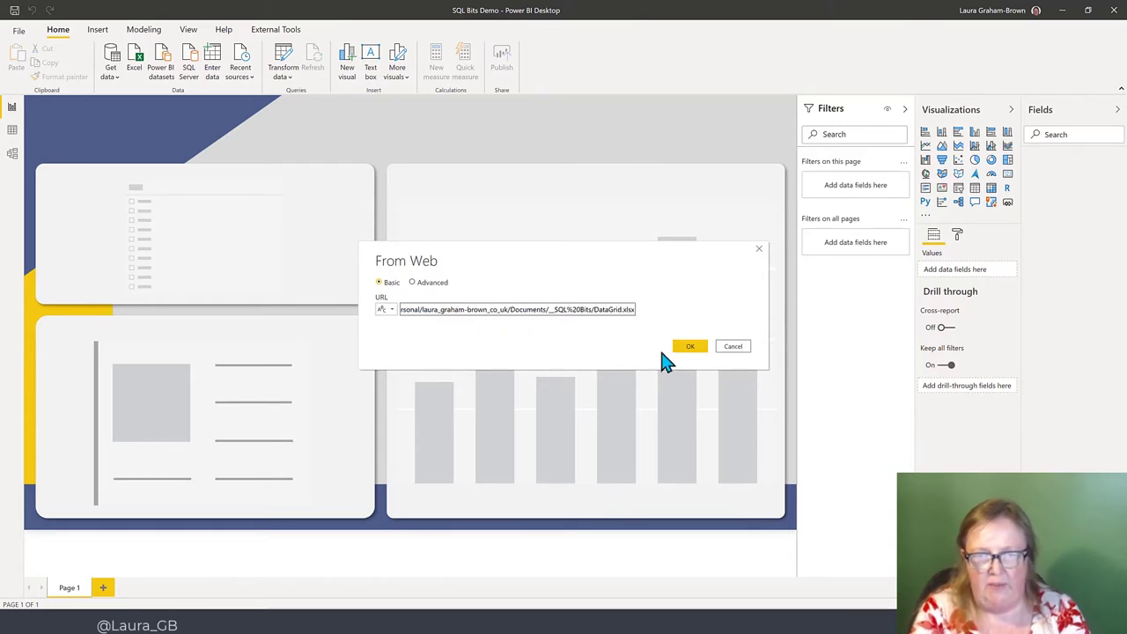
pyautogui.click(687, 346)
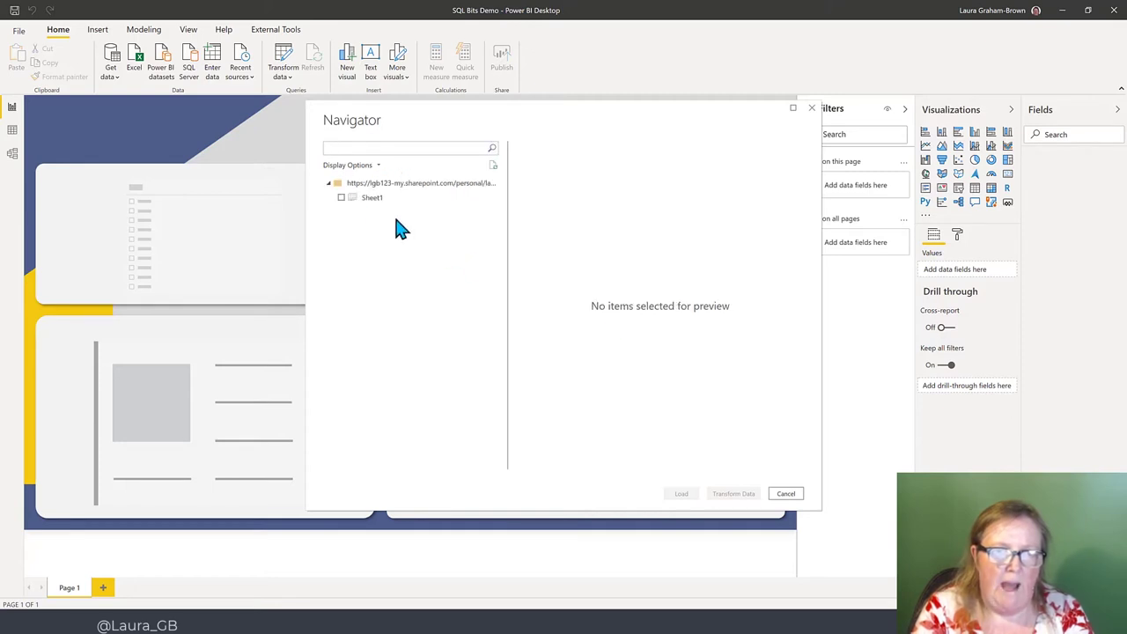
# Preview and select Sheet1 of the workbook and open it for transformation in the Power Query Editor
pyautogui.click(371, 209)
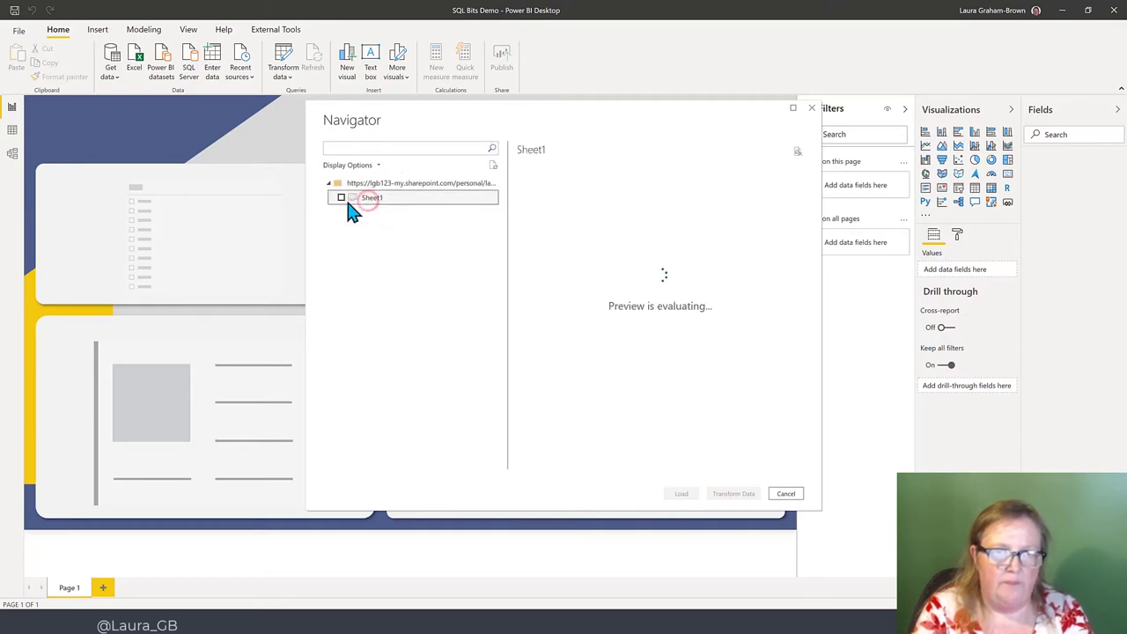
pyautogui.click(341, 198)
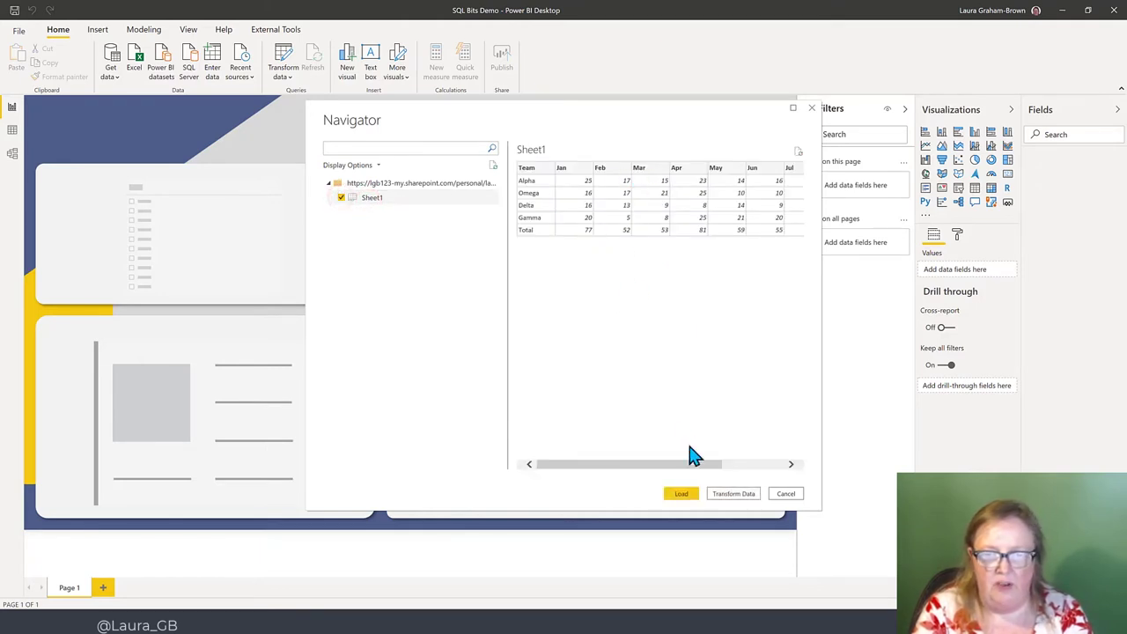
pyautogui.click(736, 496)
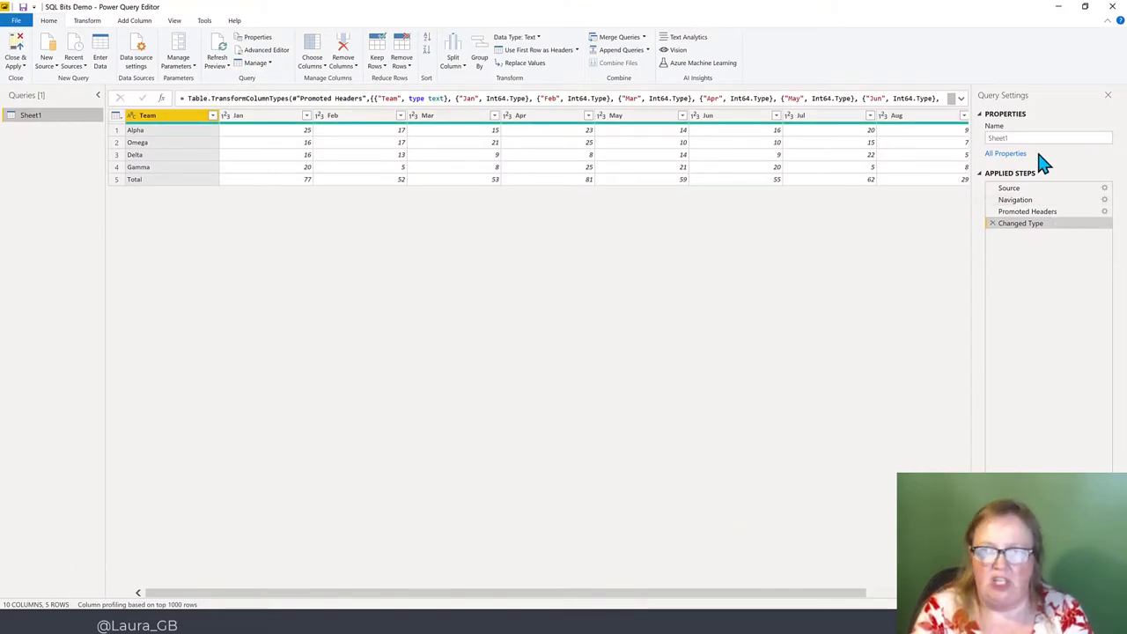
# Review the Sheet1 query's applied steps from Source onward and delete the Changed Type step
pyautogui.click(1011, 190)
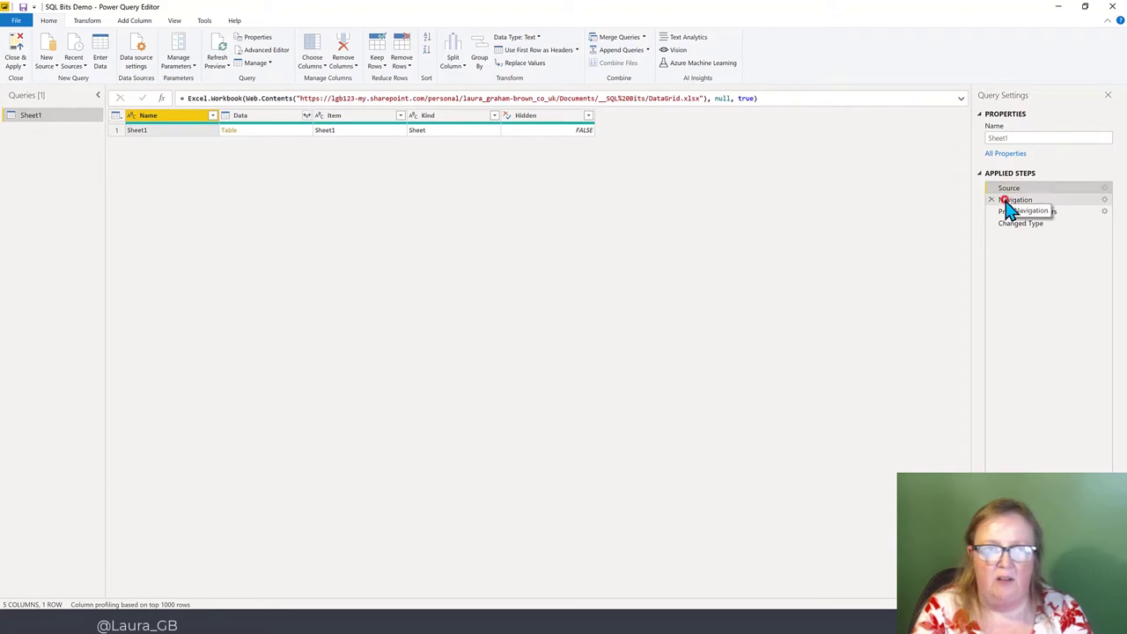
pyautogui.click(1007, 203)
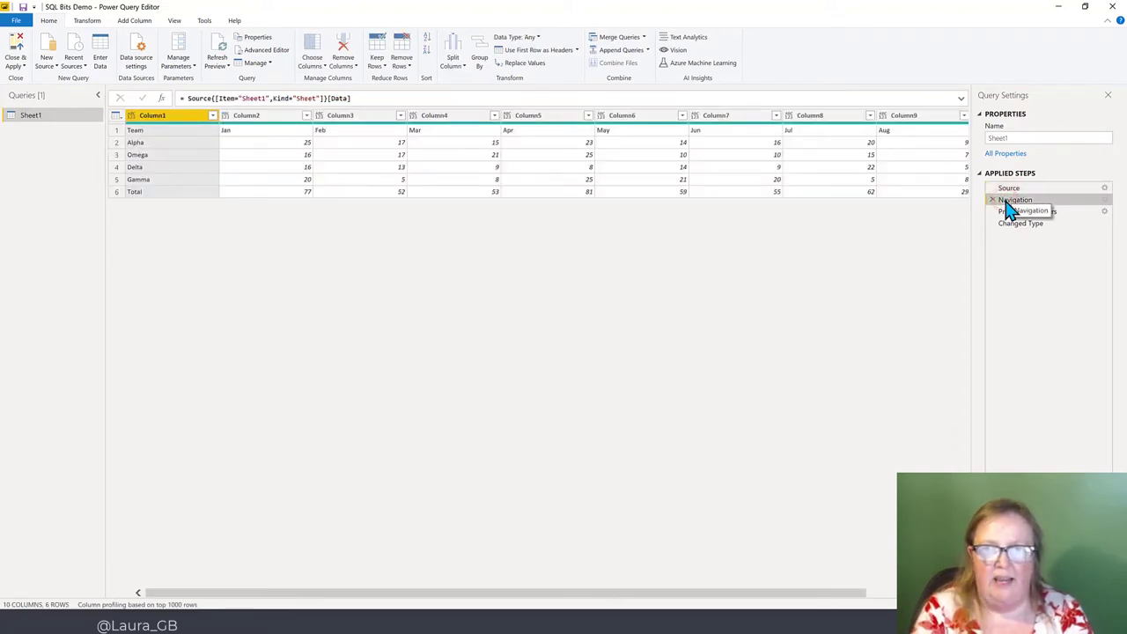
pyautogui.click(1010, 212)
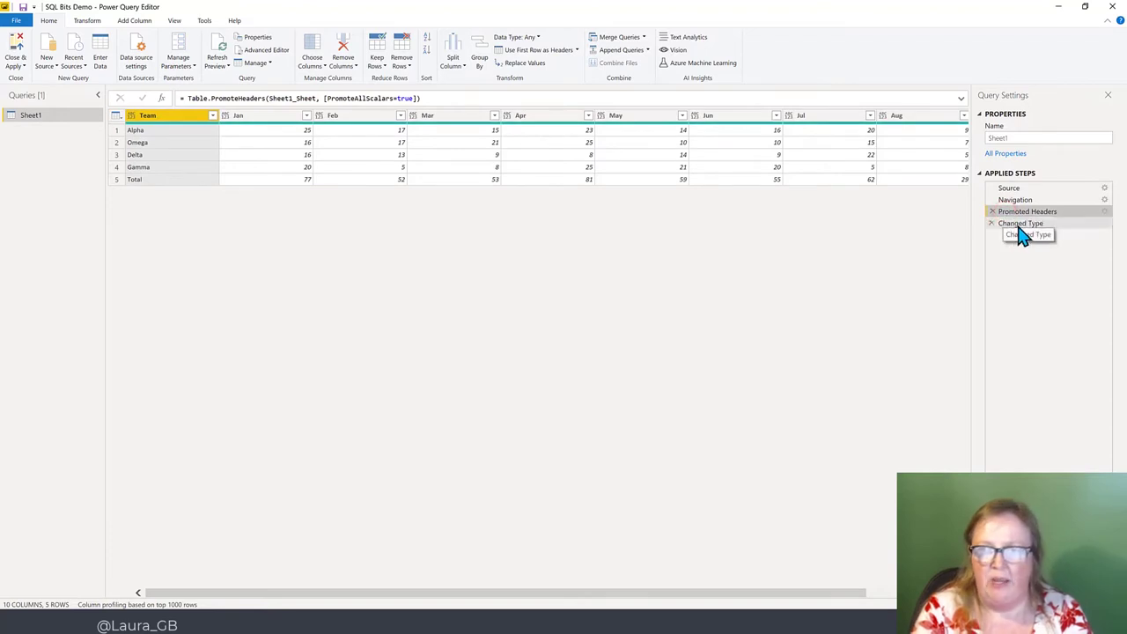
pyautogui.click(1023, 230)
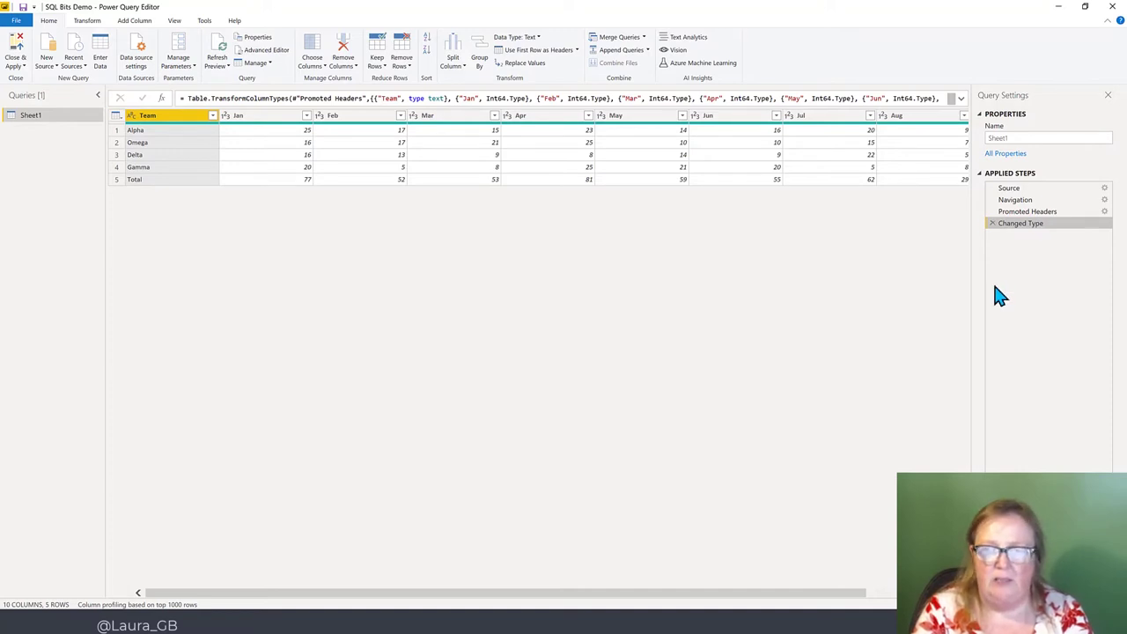
pyautogui.click(992, 224)
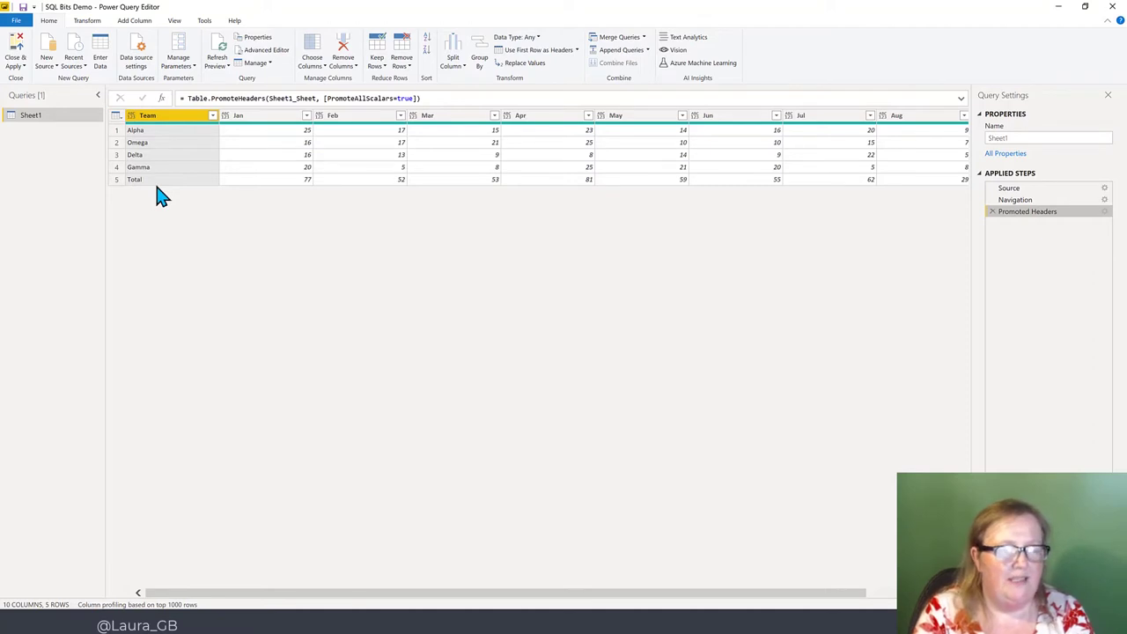
# Filter the Team column to exclude the Total row, and check the filter step's condition without editing it
pyautogui.click(212, 117)
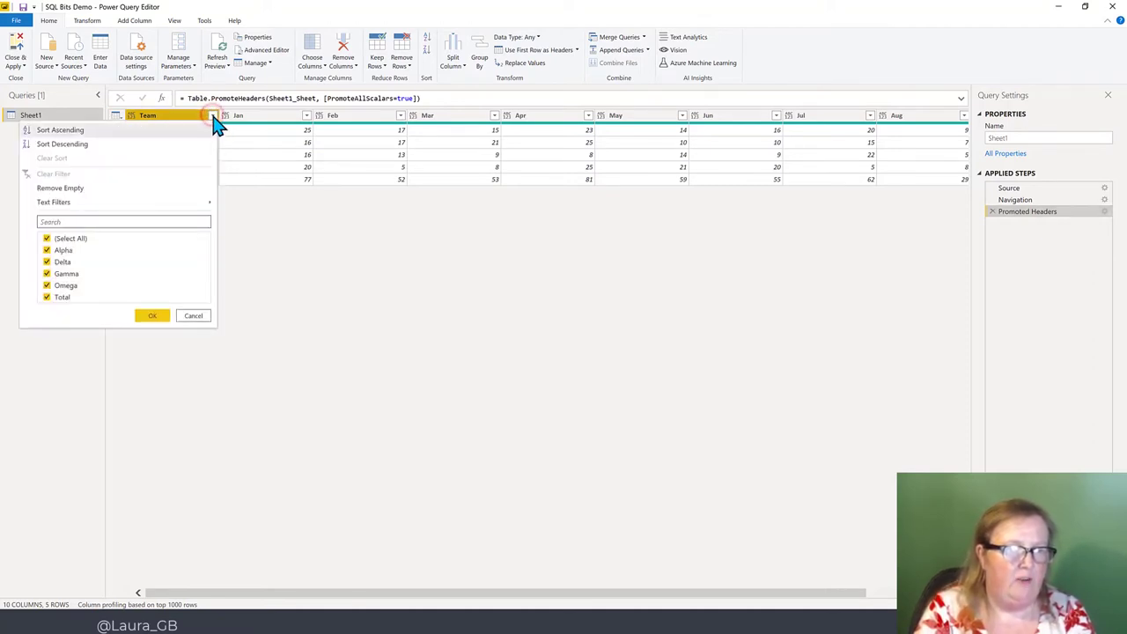
pyautogui.click(46, 297)
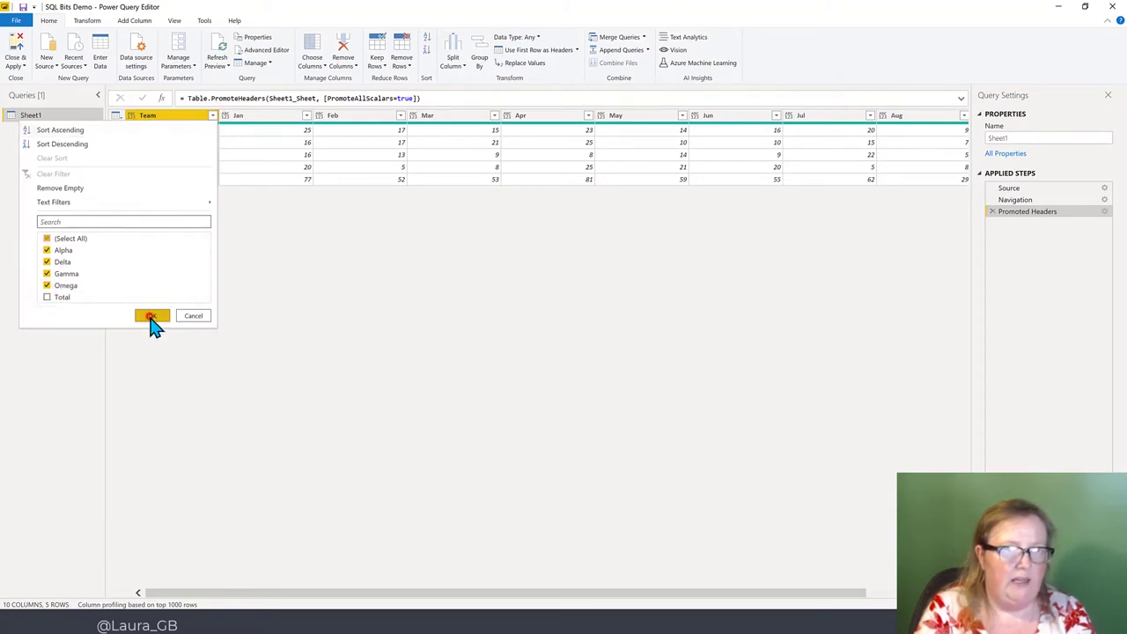
pyautogui.click(150, 317)
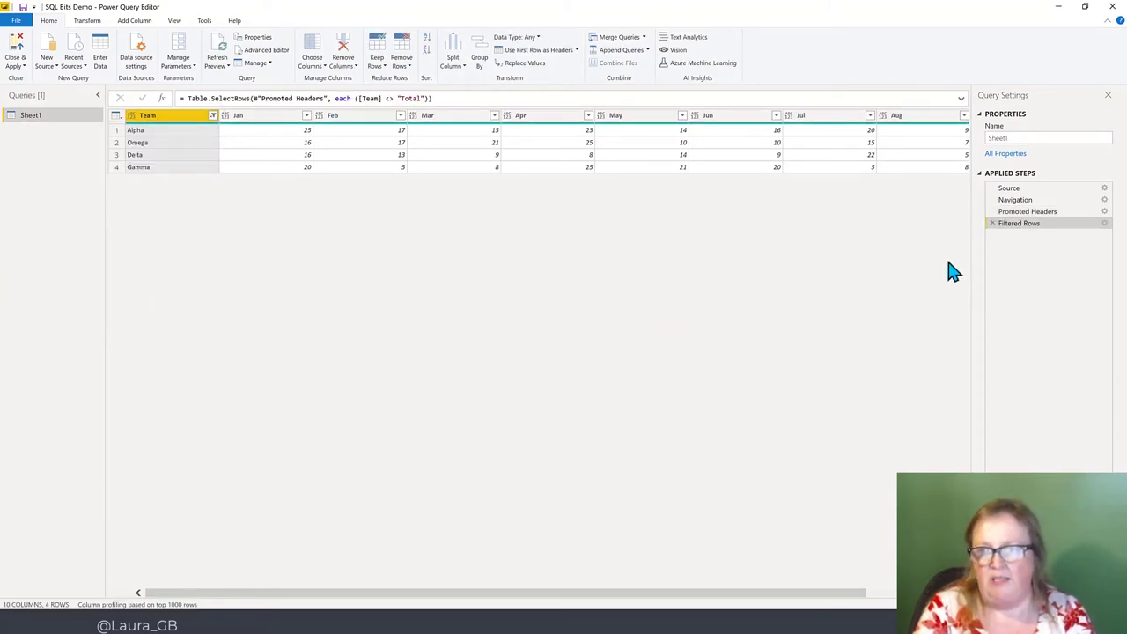
pyautogui.click(1105, 224)
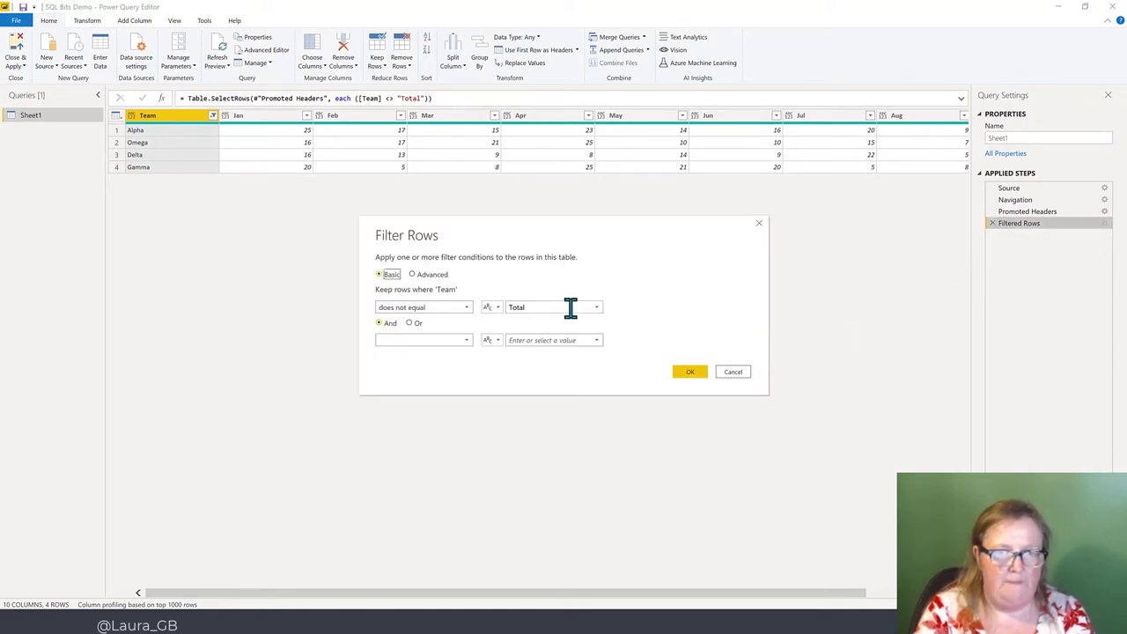
pyautogui.click(739, 374)
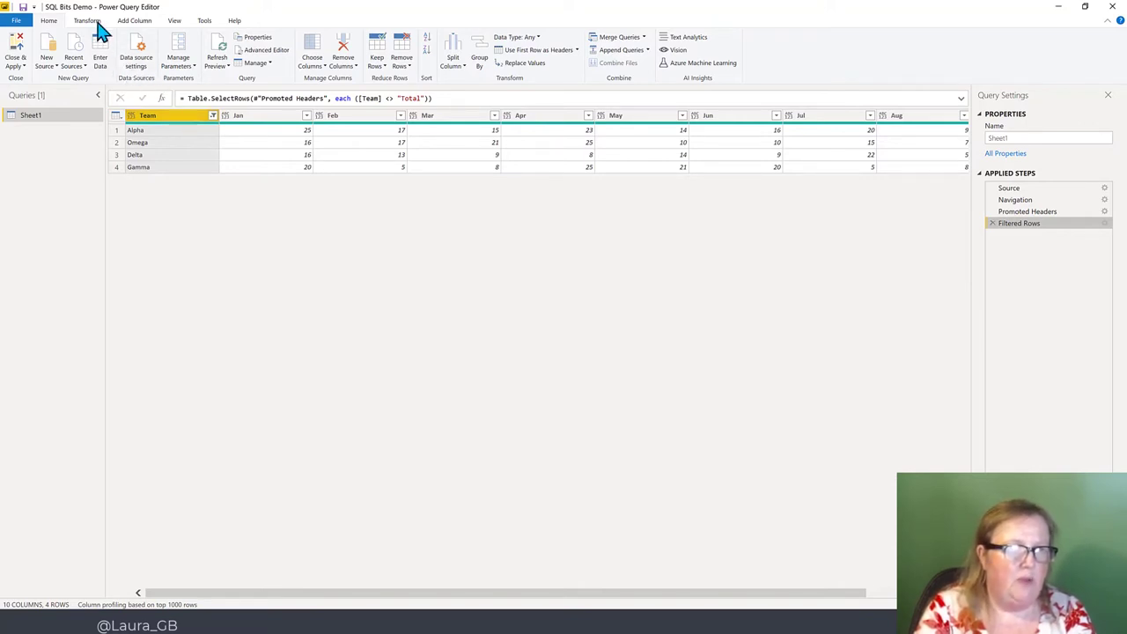
# Unpivot all columns other than Team into attribute and value rows
pyautogui.click(93, 23)
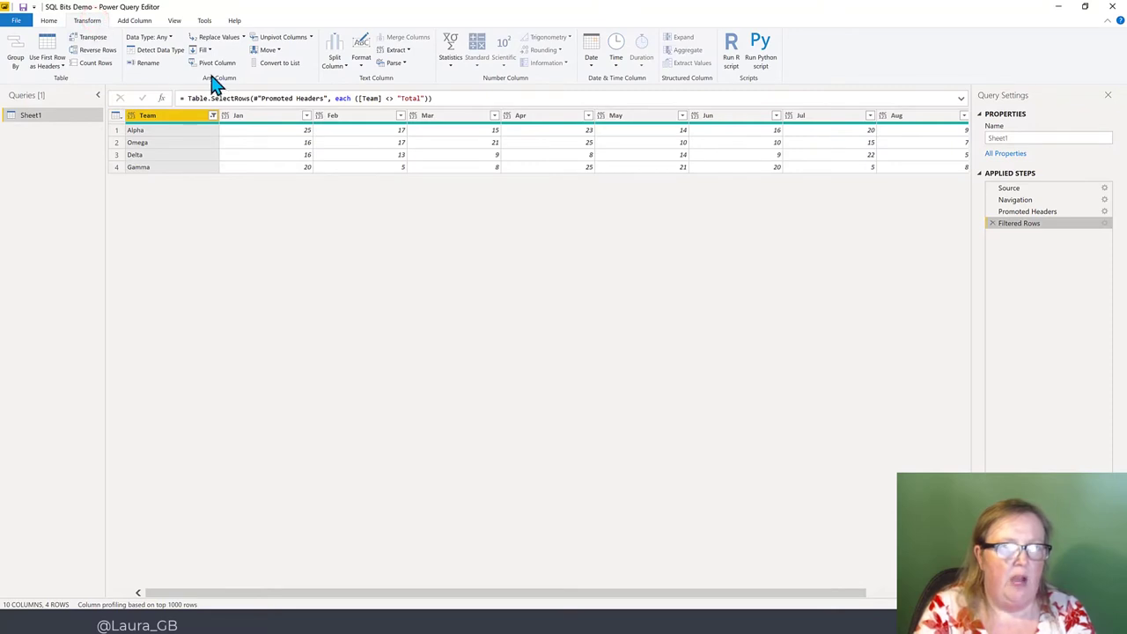
pyautogui.click(312, 39)
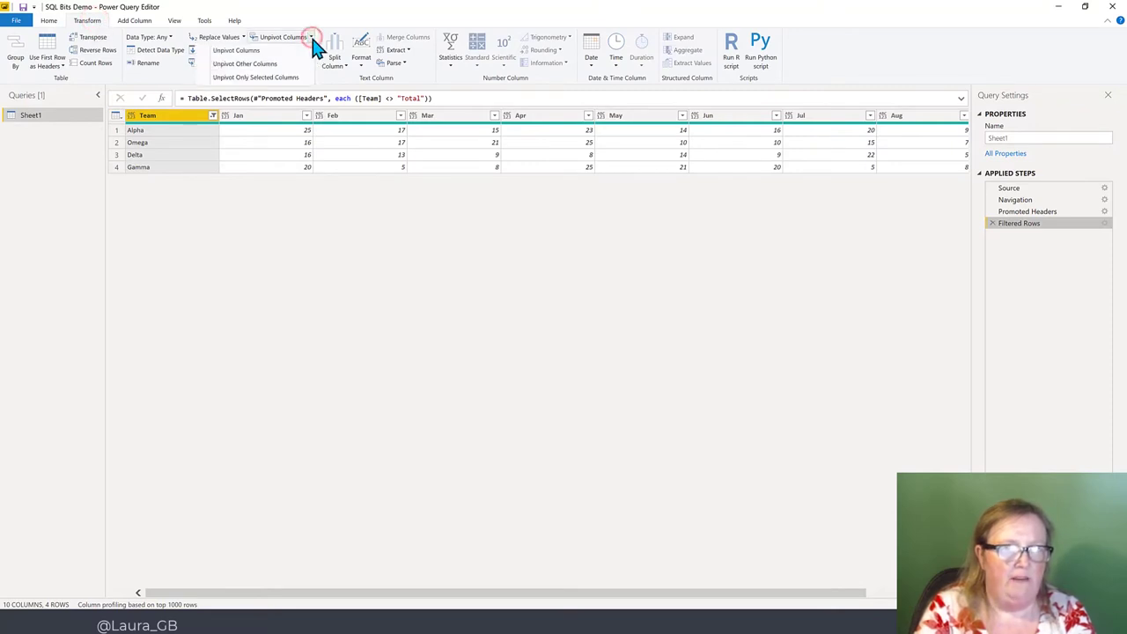
pyautogui.click(258, 65)
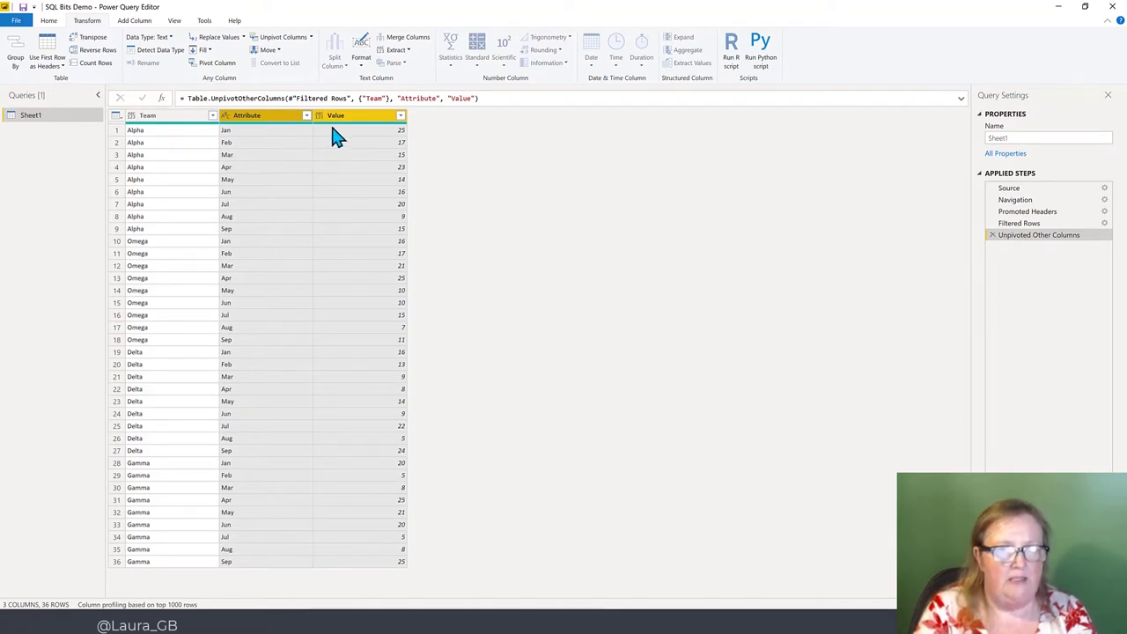
# Start a new column from examples based only on the Attribute column and name it Start
pyautogui.click(270, 118)
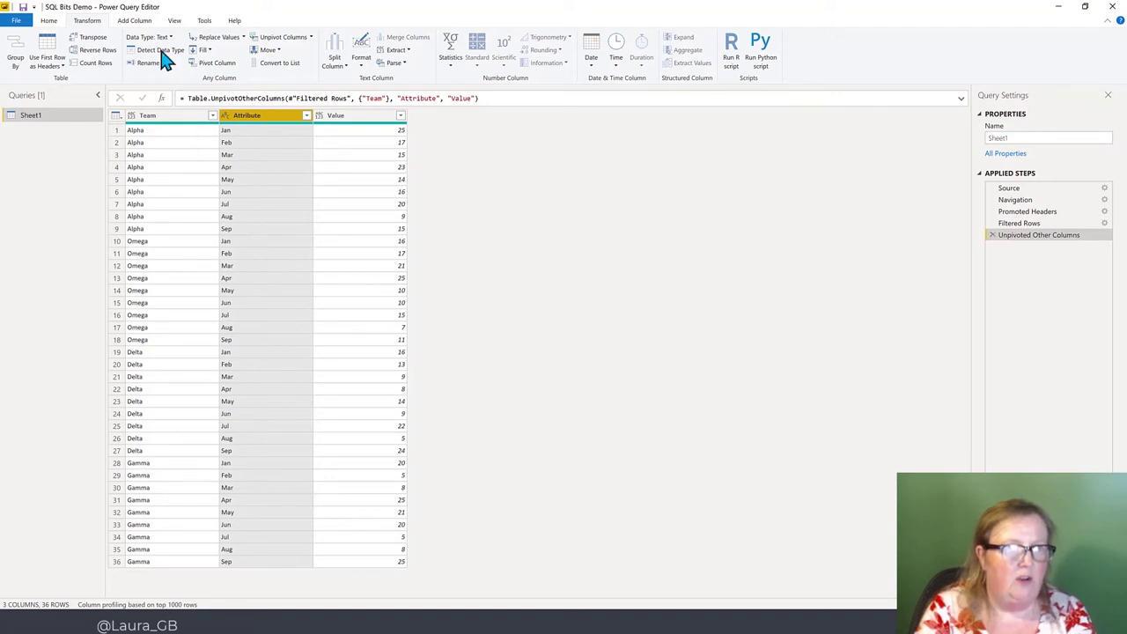
pyautogui.click(135, 21)
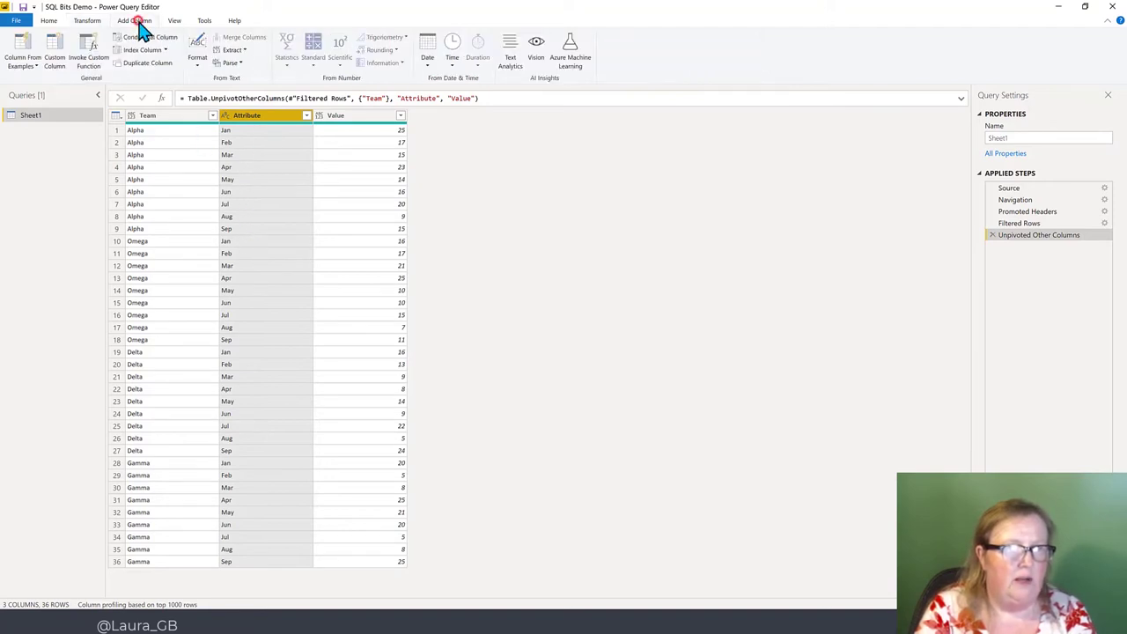
pyautogui.click(37, 67)
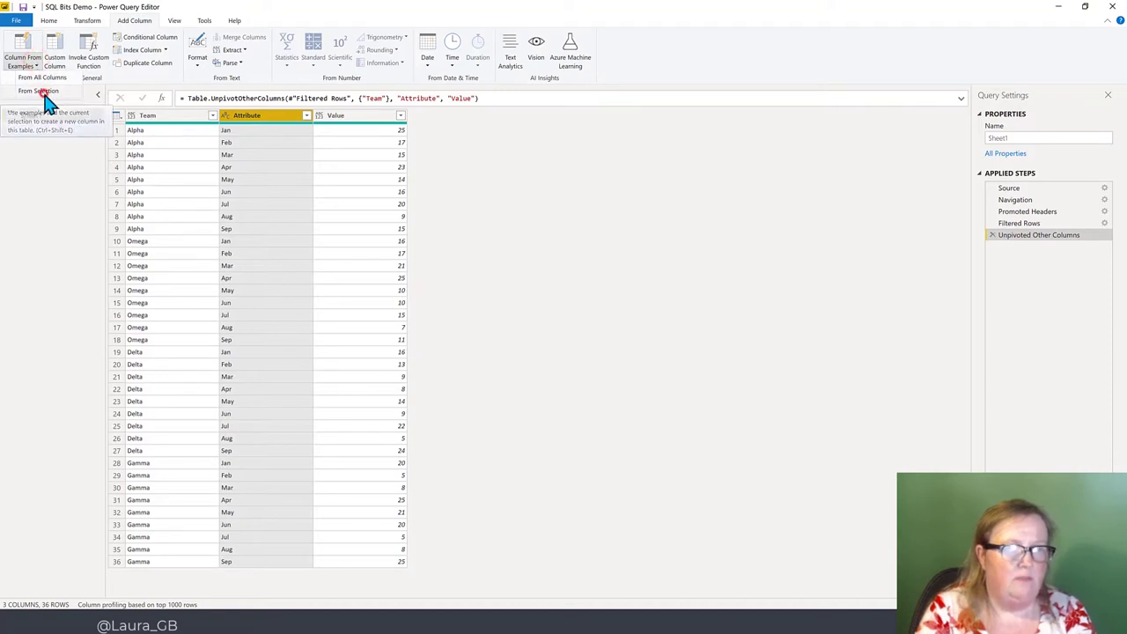
pyautogui.click(44, 94)
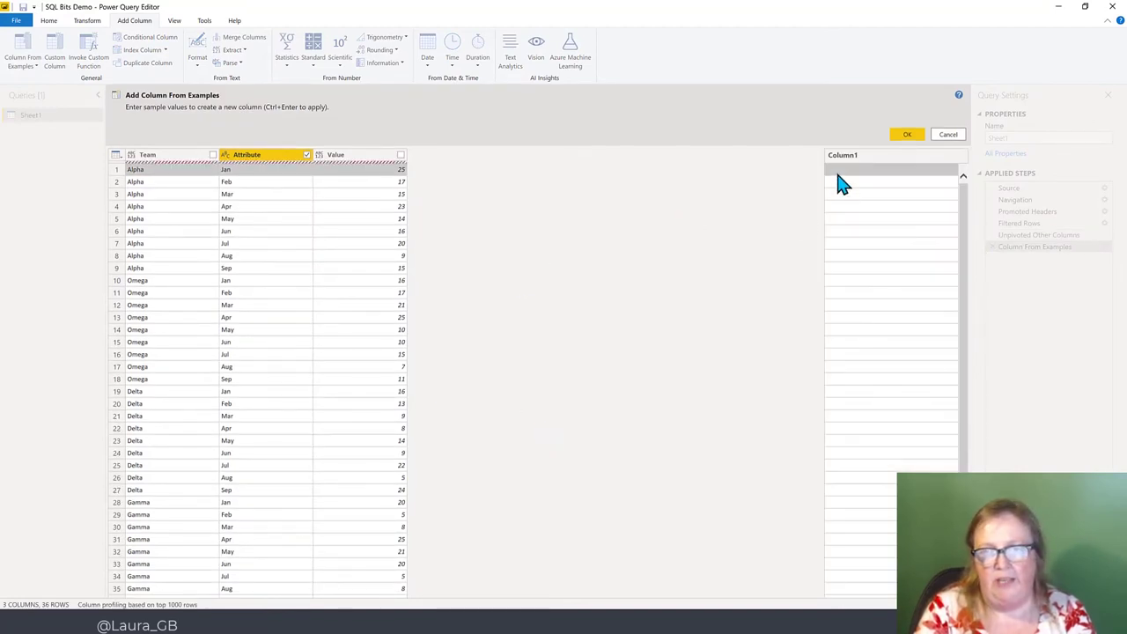
pyautogui.click(861, 159)
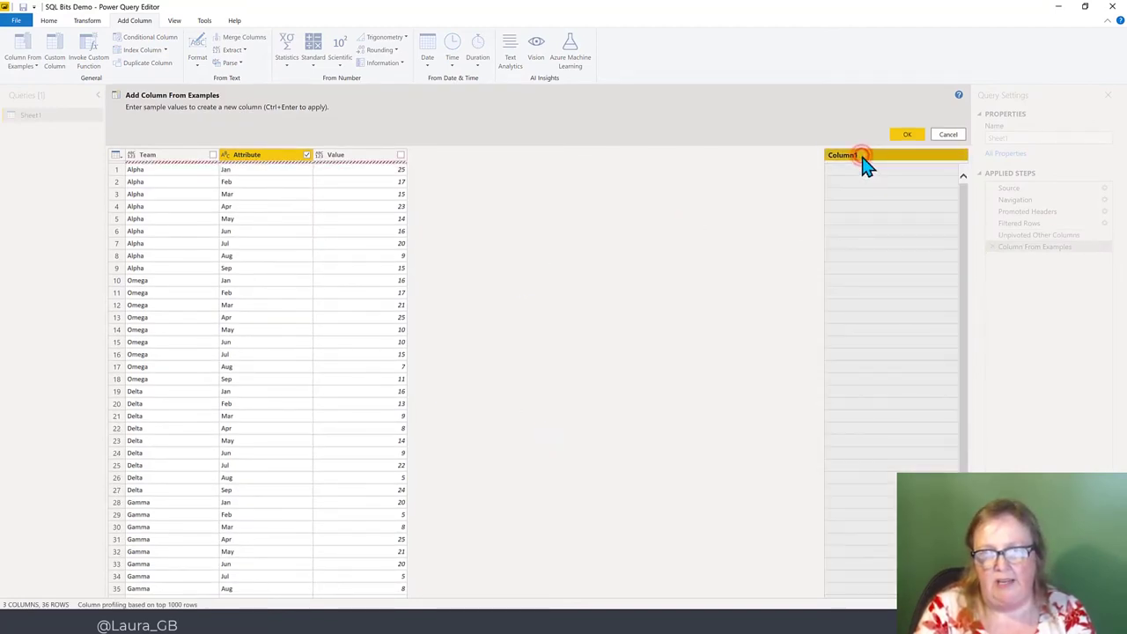
pyautogui.doubleClick(862, 160)
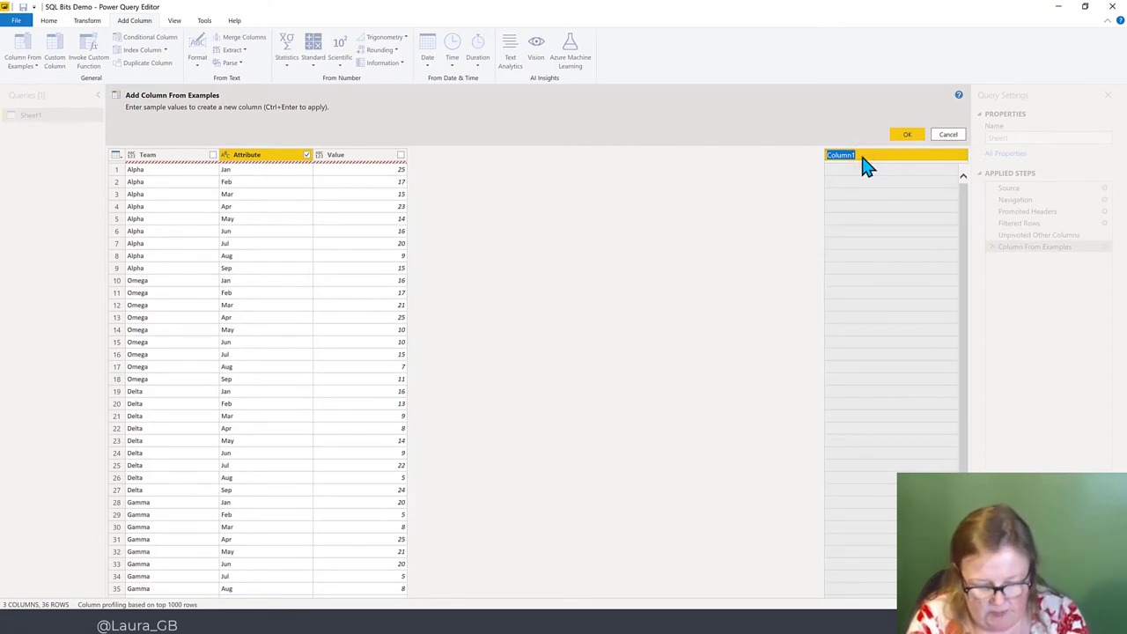
pyautogui.write('ST')
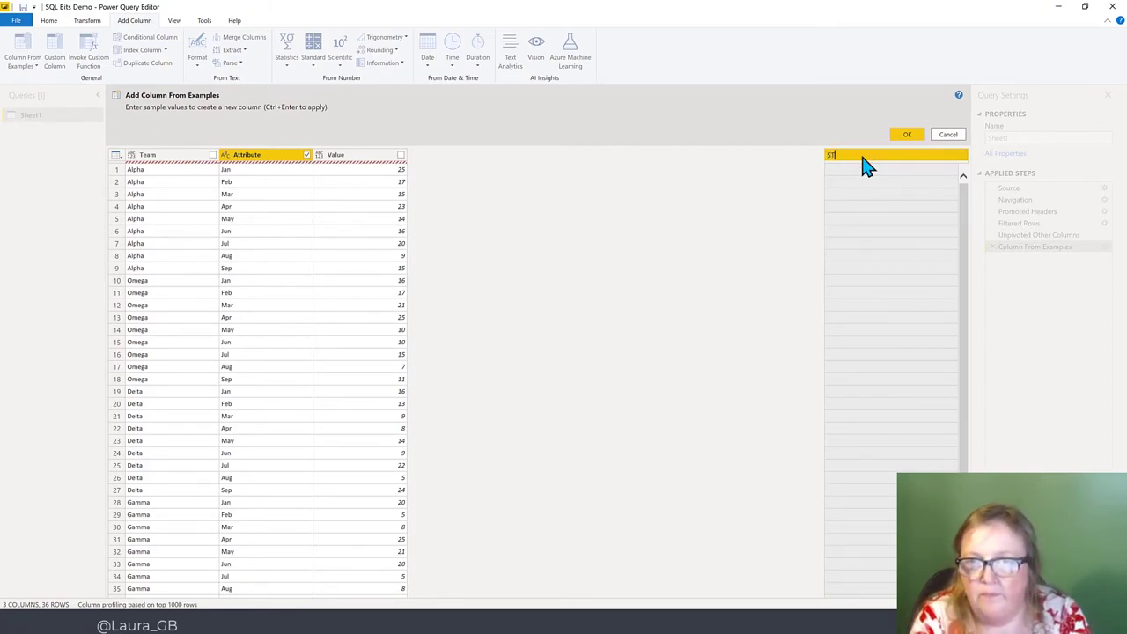
pyautogui.press('BackSpace')
pyautogui.write('tart')
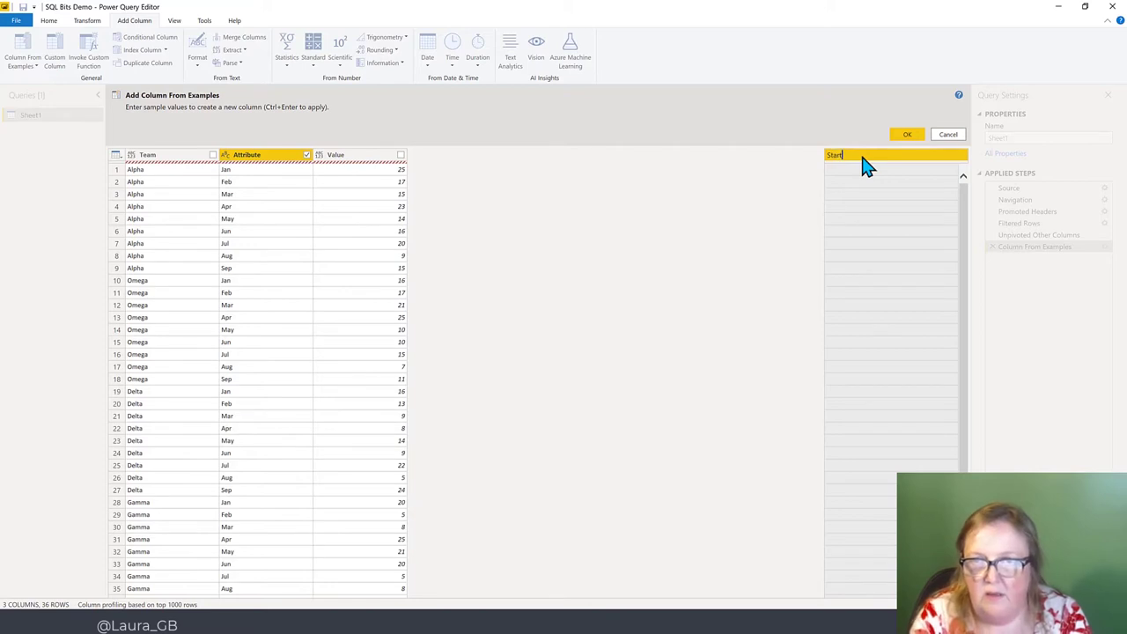
pyautogui.press('Return')
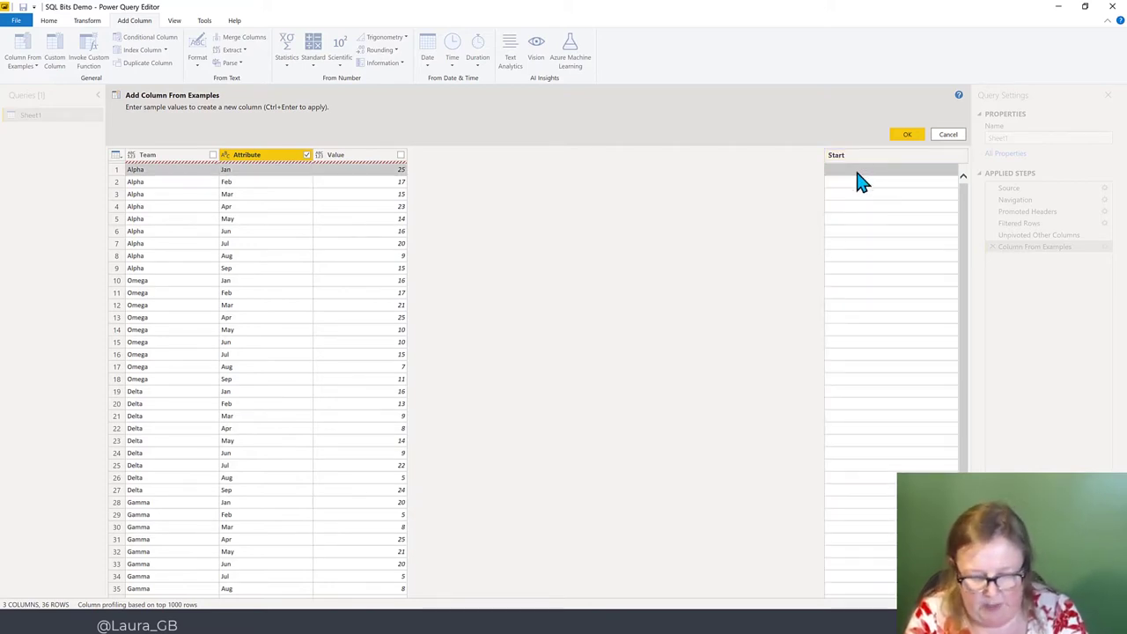
# Enter 01-Jan-2020 as the first example value of the Start column so the remaining rows are filled in
pyautogui.write('01-J')
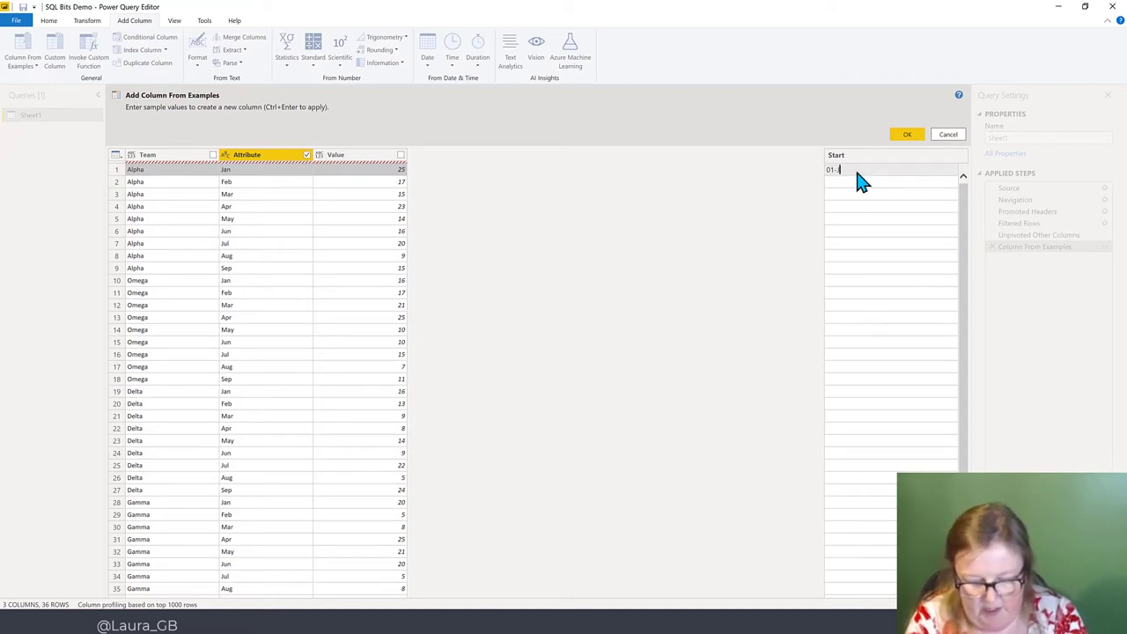
pyautogui.write('an-')
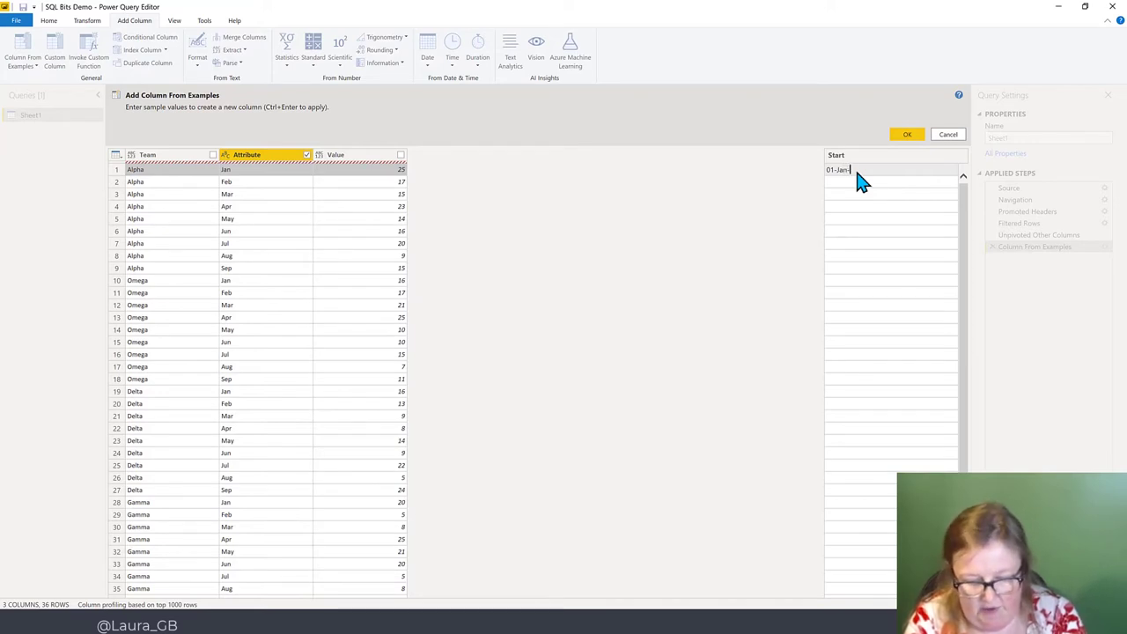
pyautogui.write('2020')
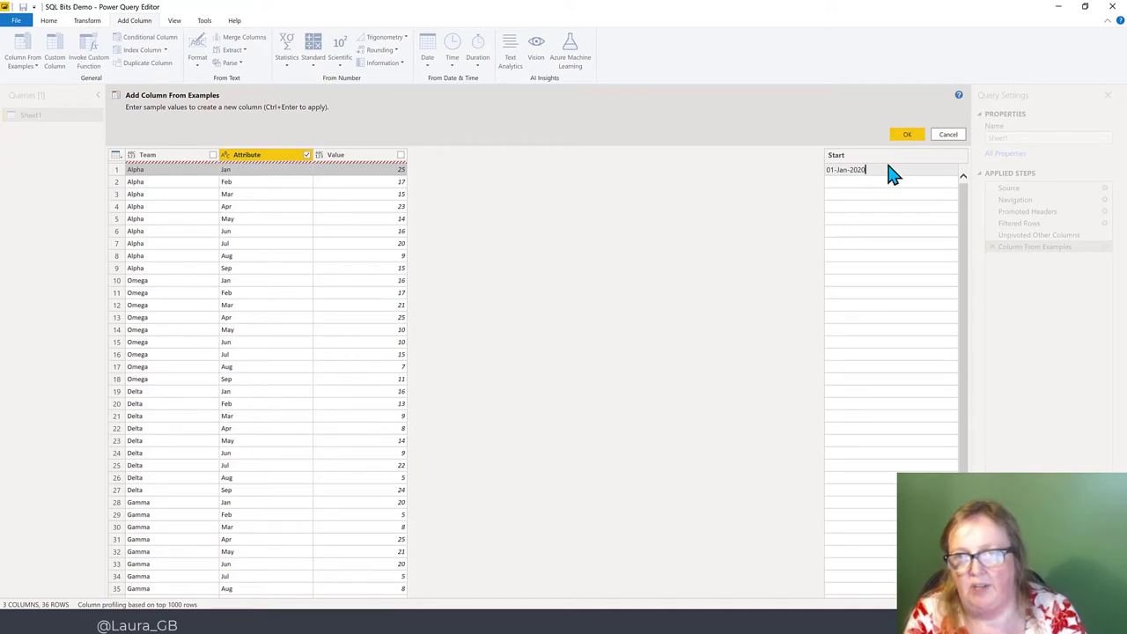
pyautogui.press('Return')
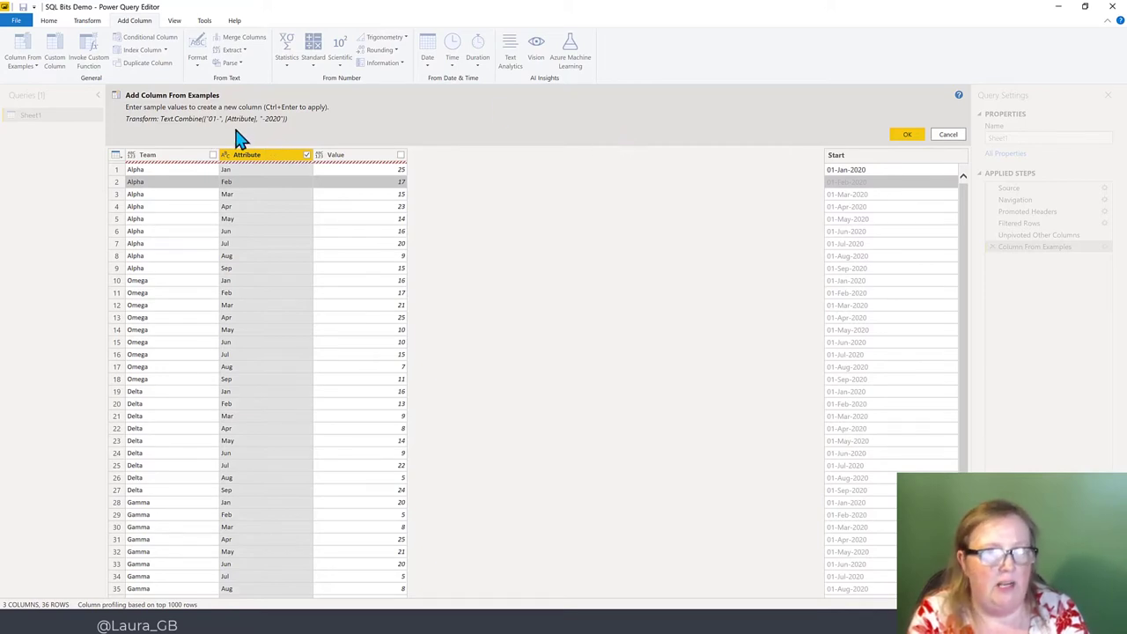
# Accept the Start column built from the example and change its data type to Date
pyautogui.click(912, 137)
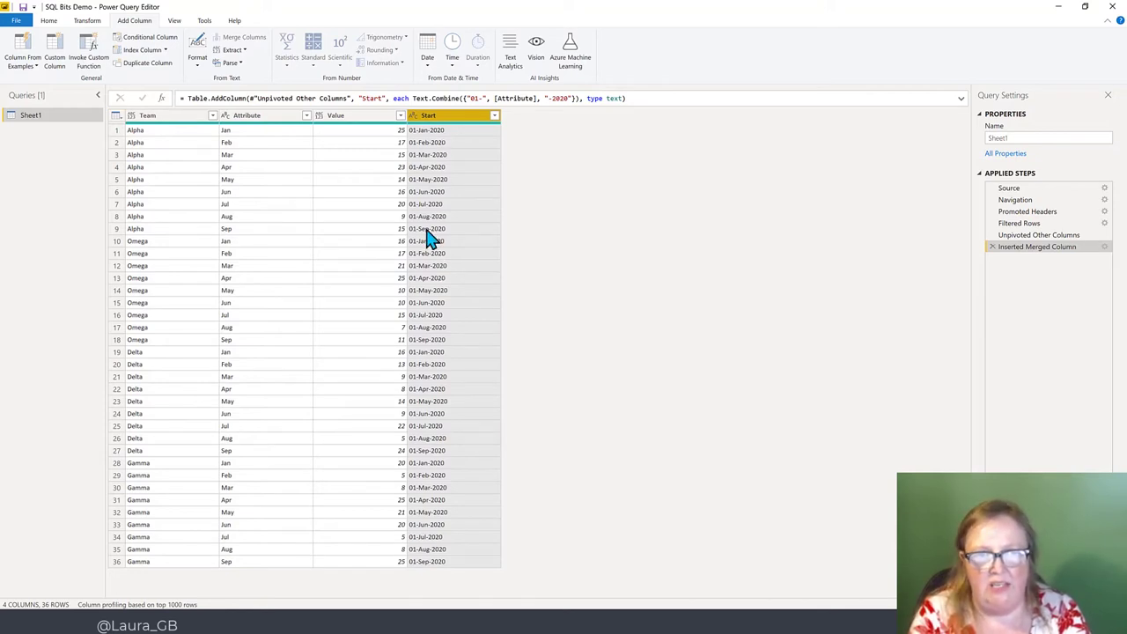
pyautogui.click(414, 117)
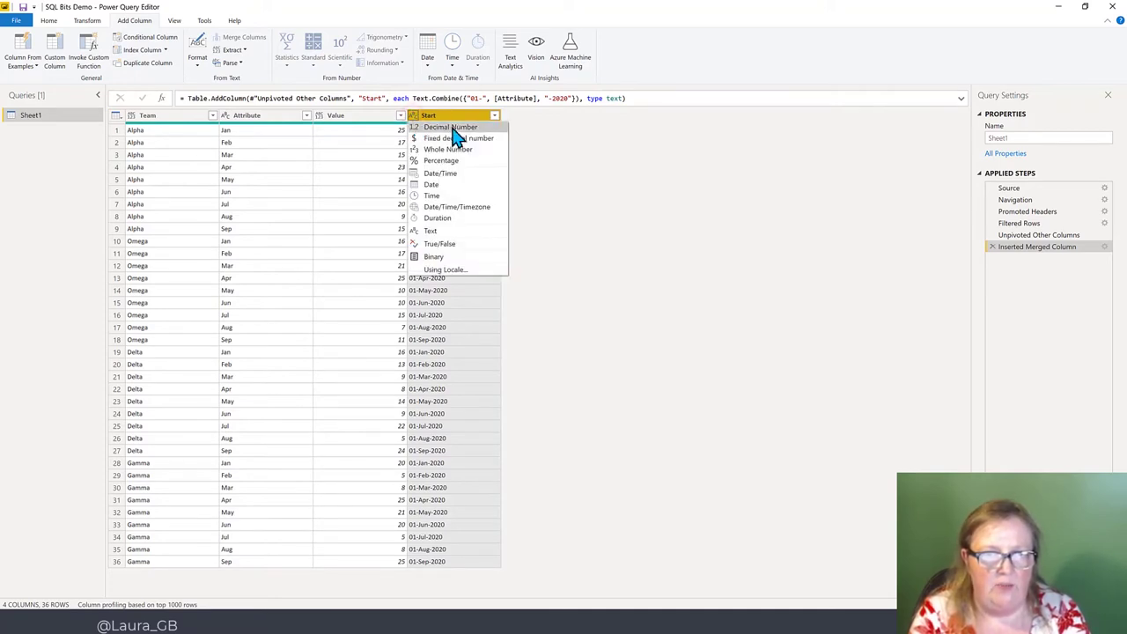
pyautogui.click(431, 184)
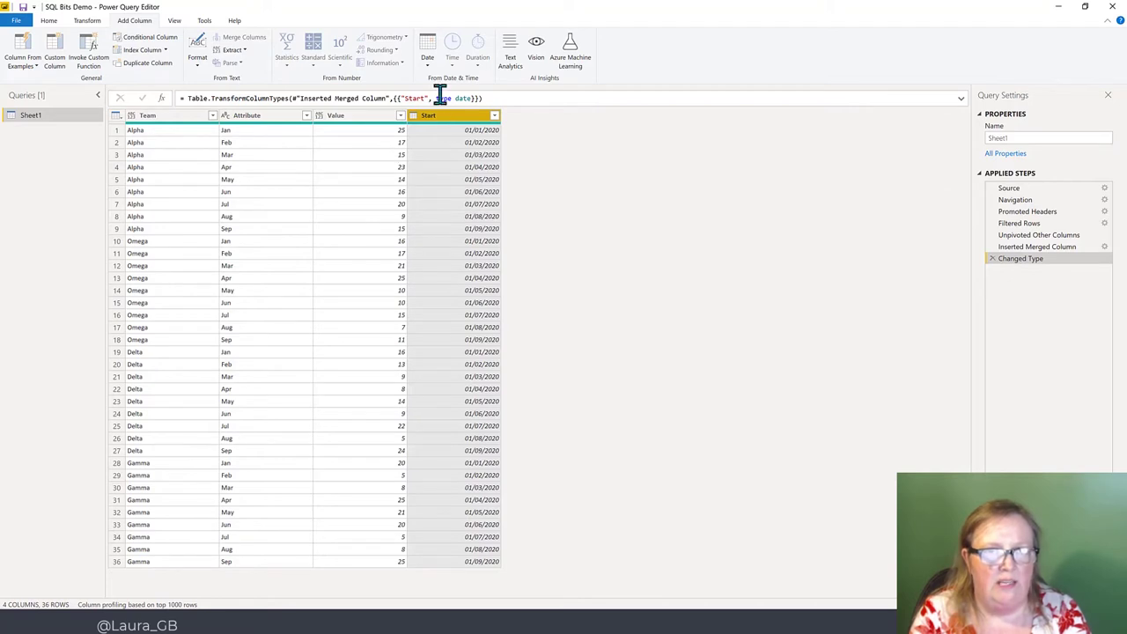
# Add an End of Month date column calculated from the Start column and rename it Finish
pyautogui.click(429, 64)
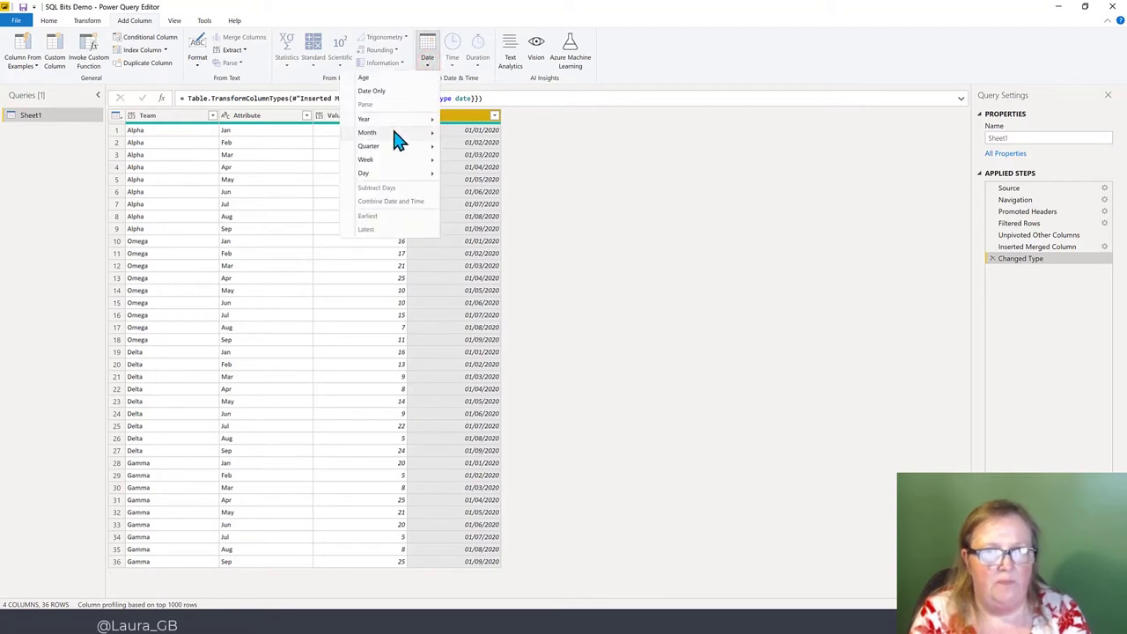
pyautogui.moveTo(393, 134)
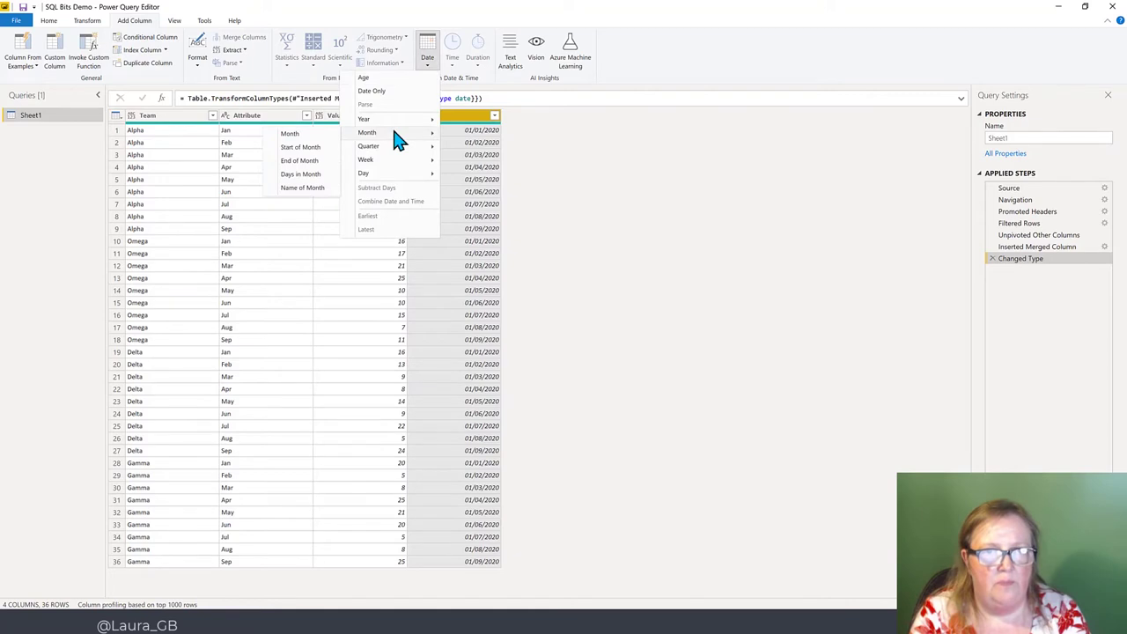
pyautogui.click(317, 171)
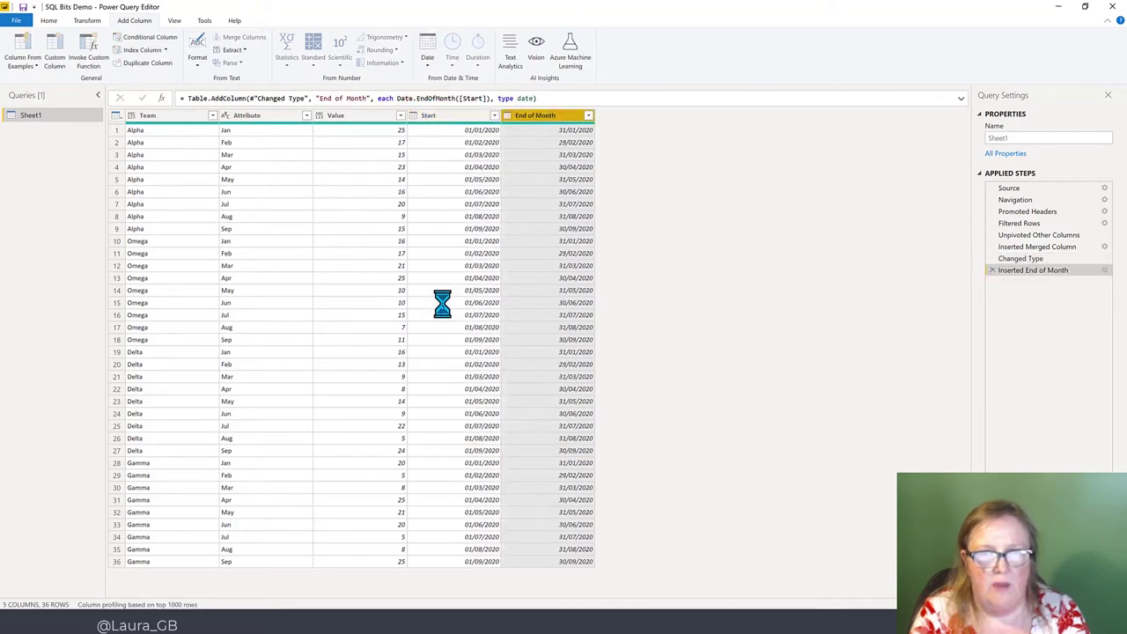
pyautogui.doubleClick(550, 118)
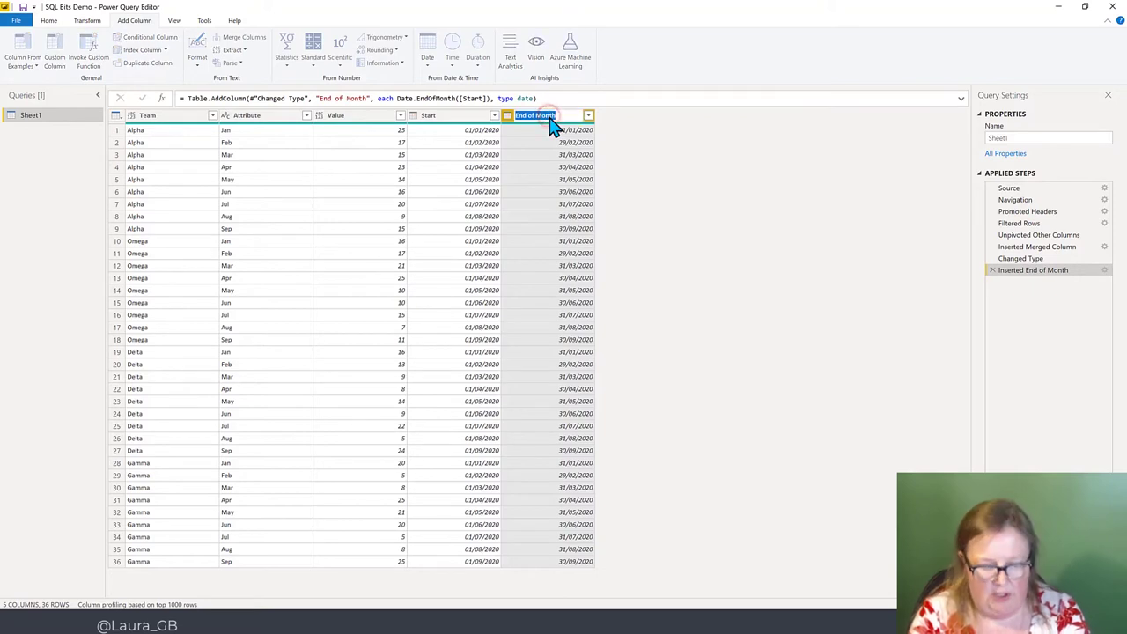
pyautogui.write('E')
pyautogui.write('ish')
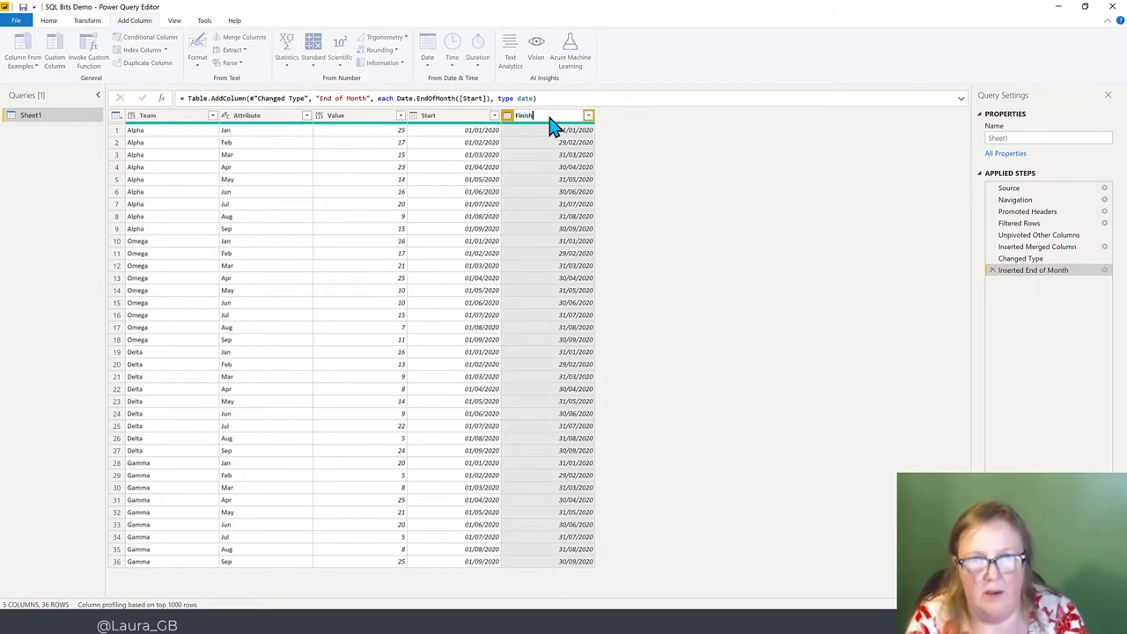
pyautogui.press('Return')
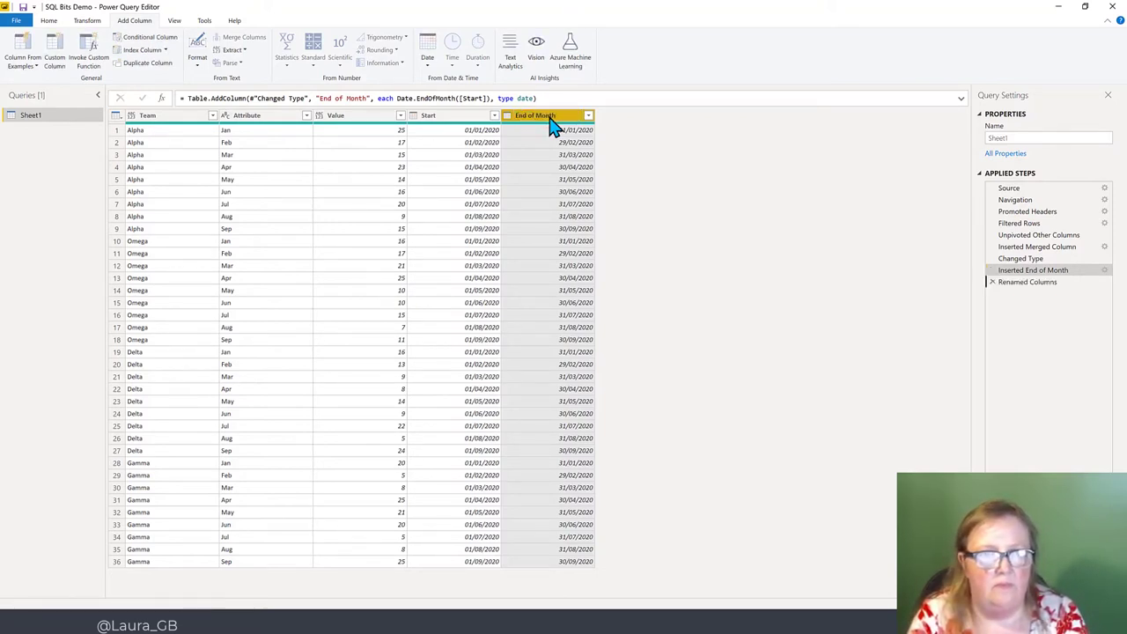
# Rename the Value column as Contracts
pyautogui.doubleClick(343, 123)
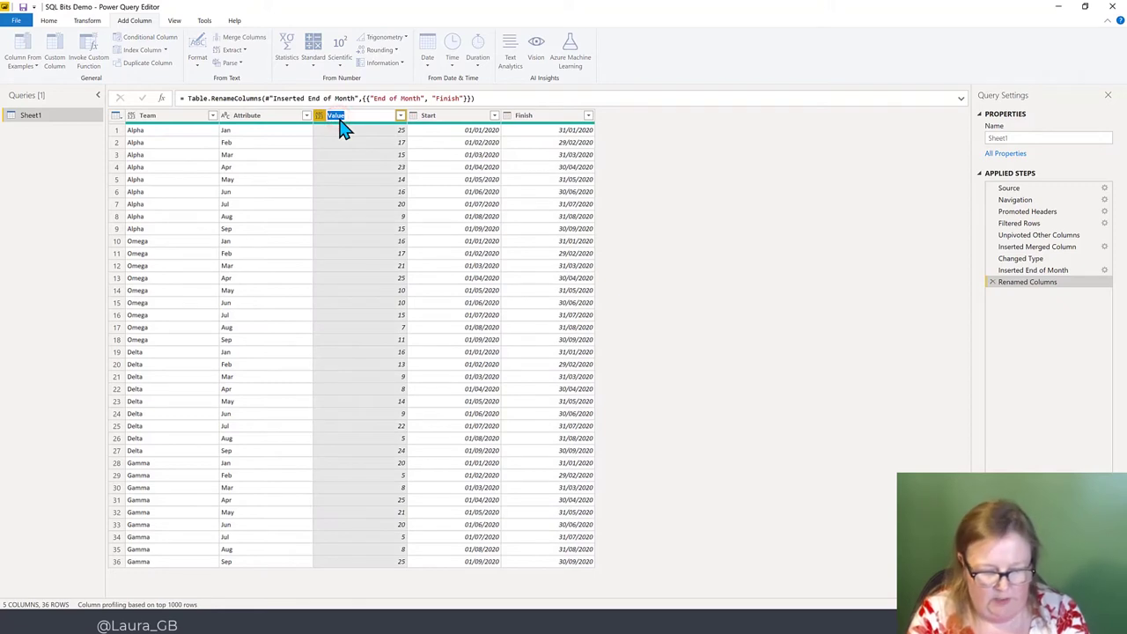
pyautogui.write('Contract')
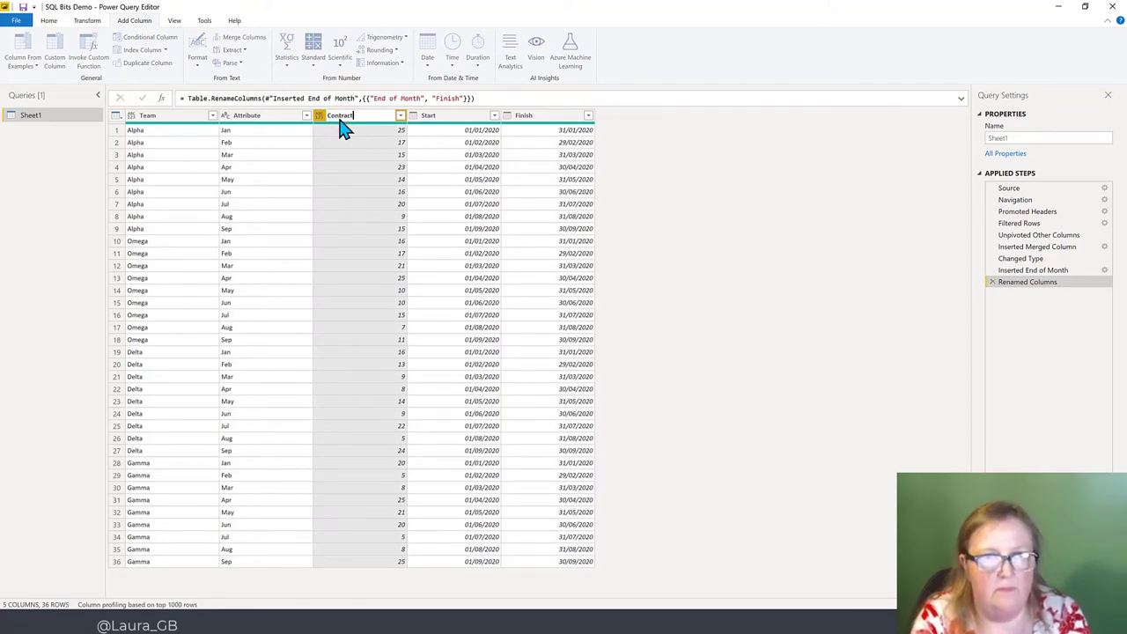
pyautogui.write('s')
pyautogui.press('Return')
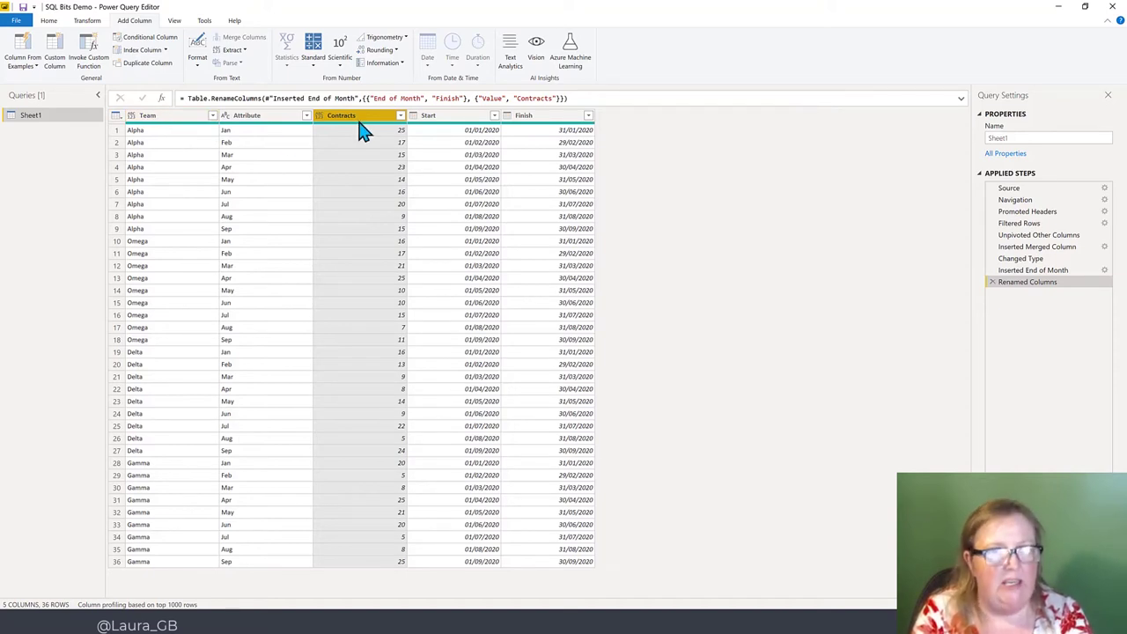
# Detect the data types of all columns in the query and apply the query changes to the report
pyautogui.hotkey('ctrl', 'a')
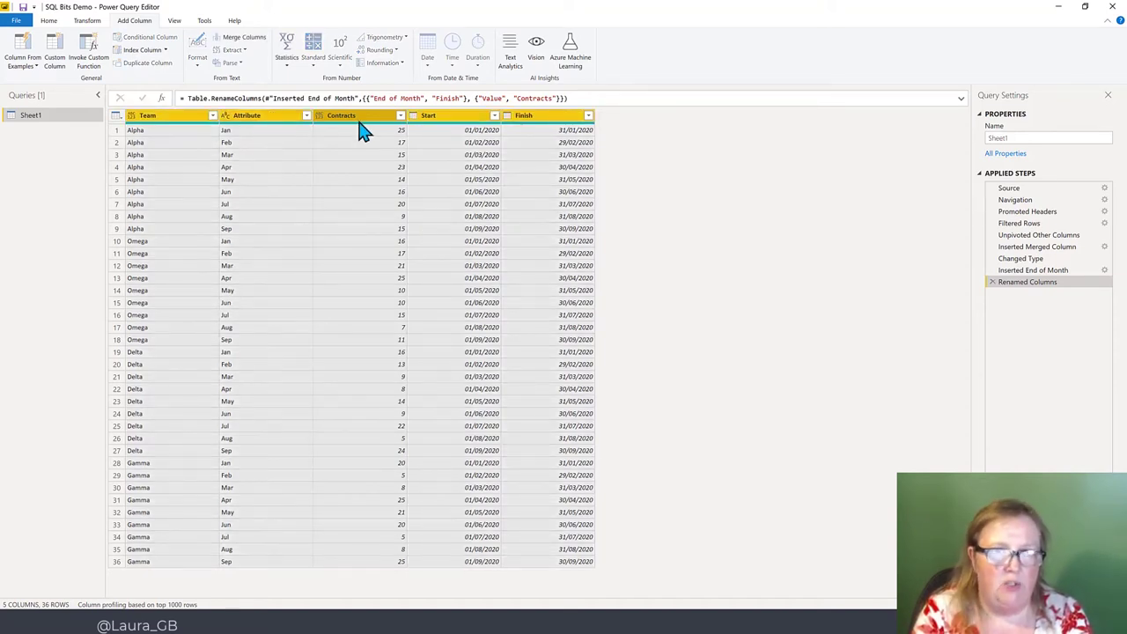
pyautogui.click(88, 22)
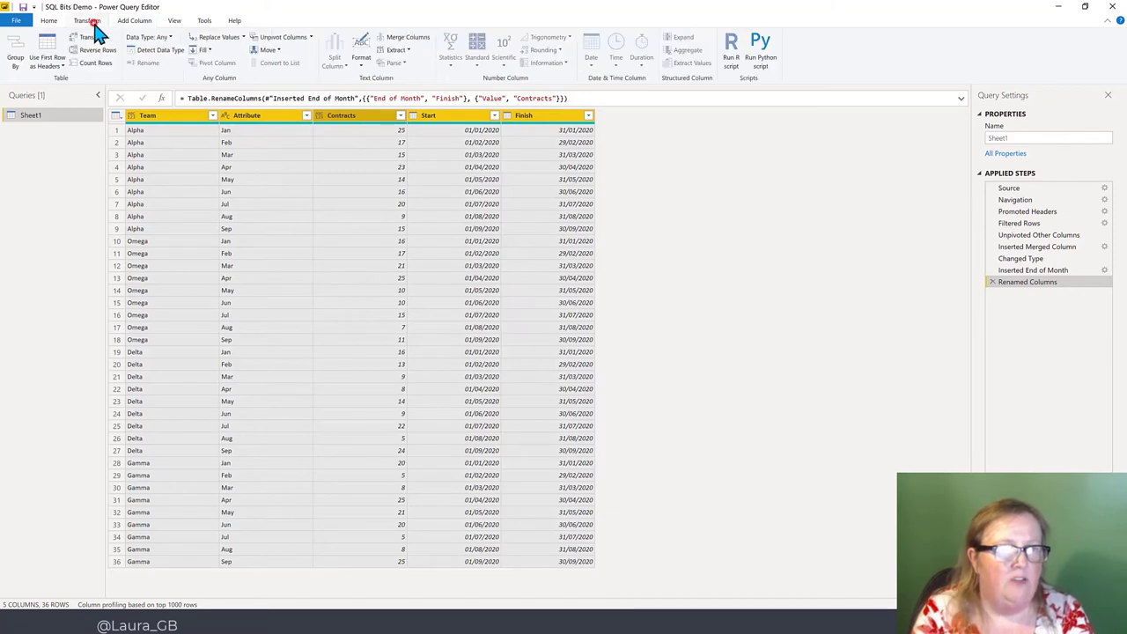
pyautogui.click(146, 51)
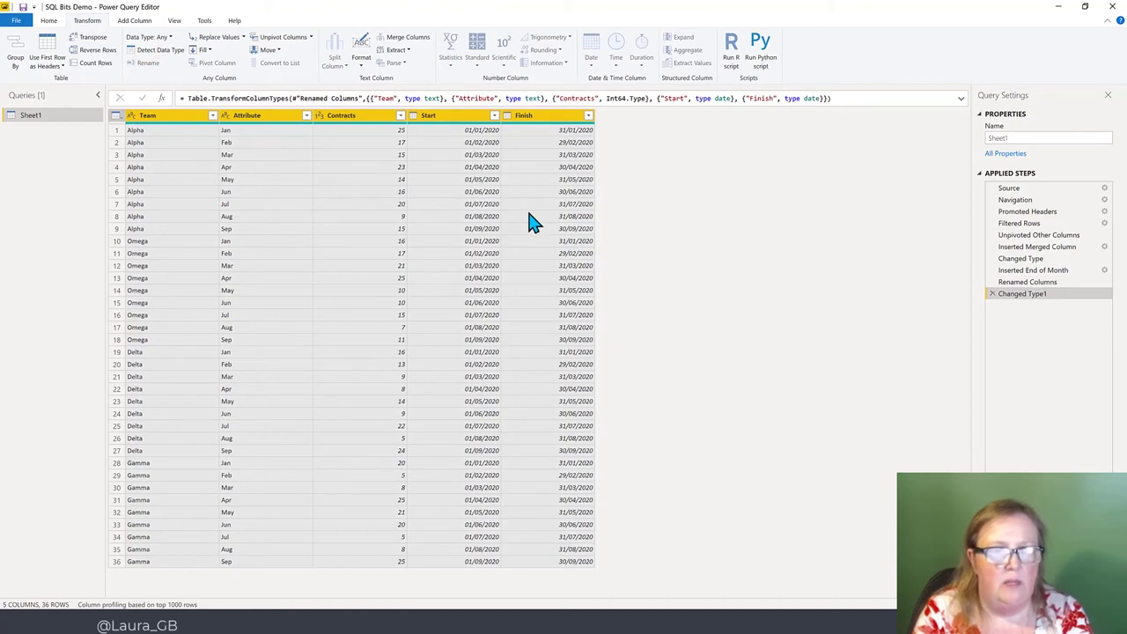
pyautogui.click(49, 21)
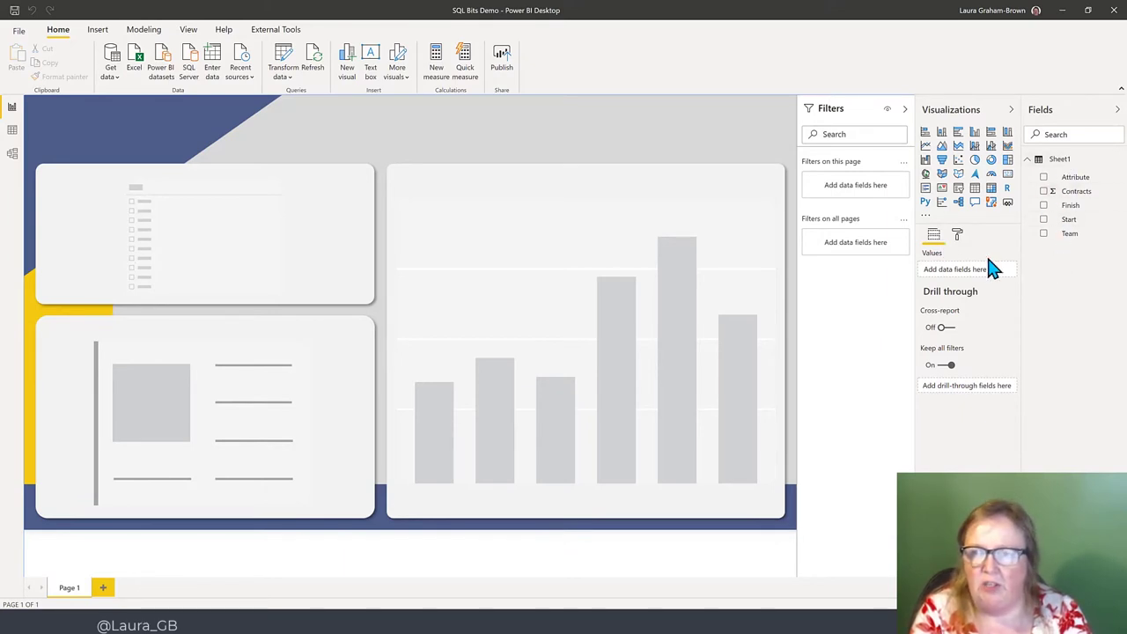
# Fill the empty column chart with Start on the axis and Contracts as its values
pyautogui.click(745, 262)
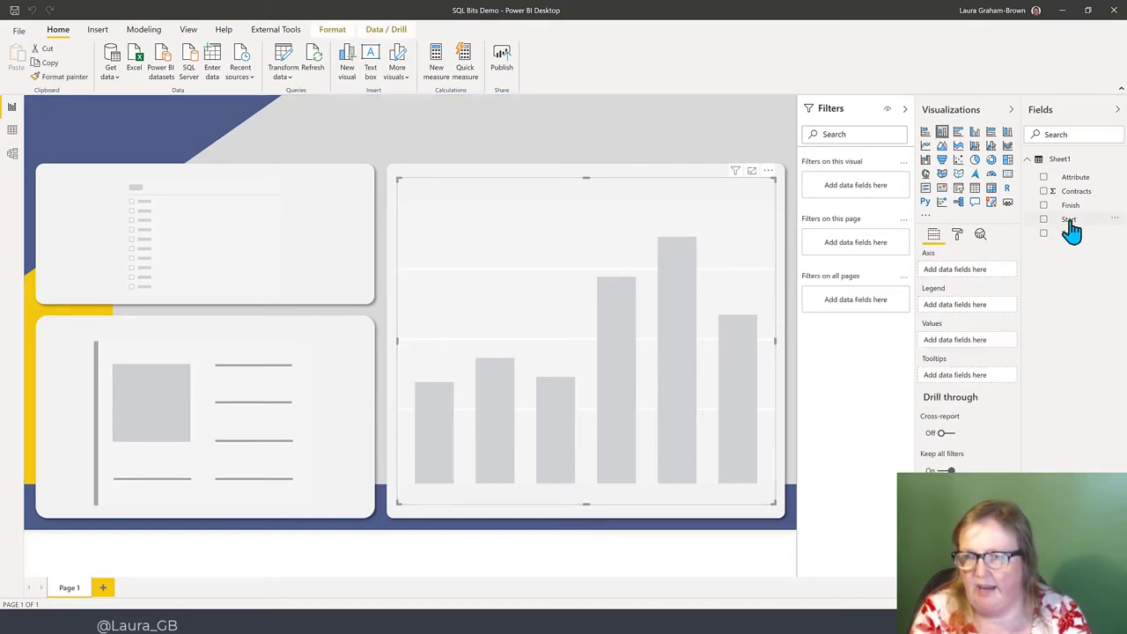
pyautogui.moveTo(1069, 224); pyautogui.dragTo(975, 354)
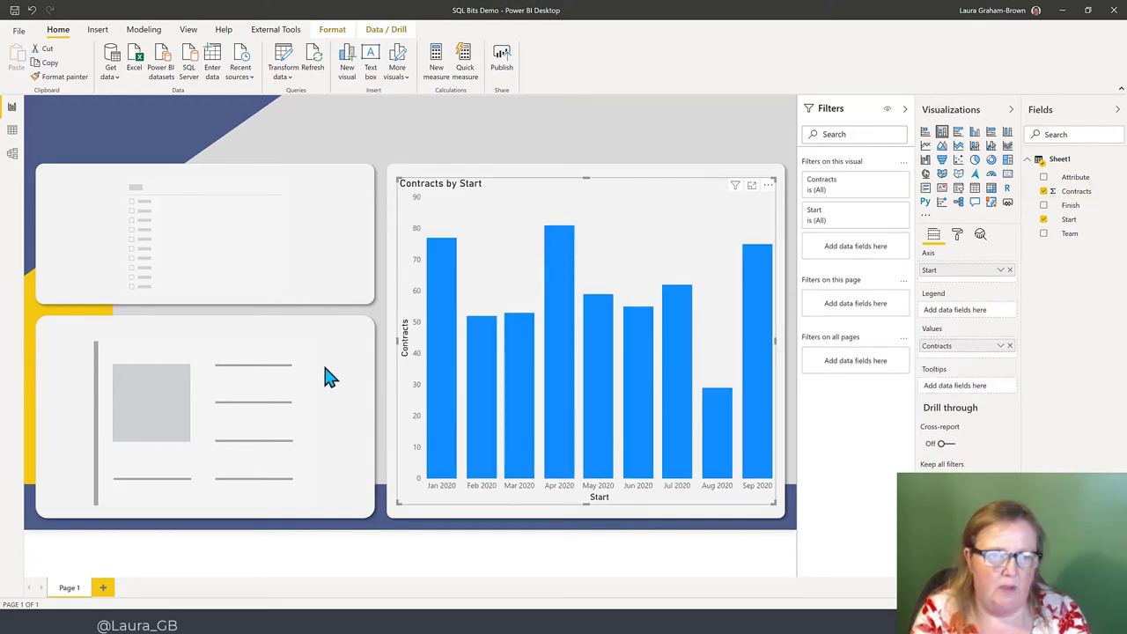
# Assign the Team field to the empty slicer and the Contracts field to the empty card visual
pyautogui.click(245, 251)
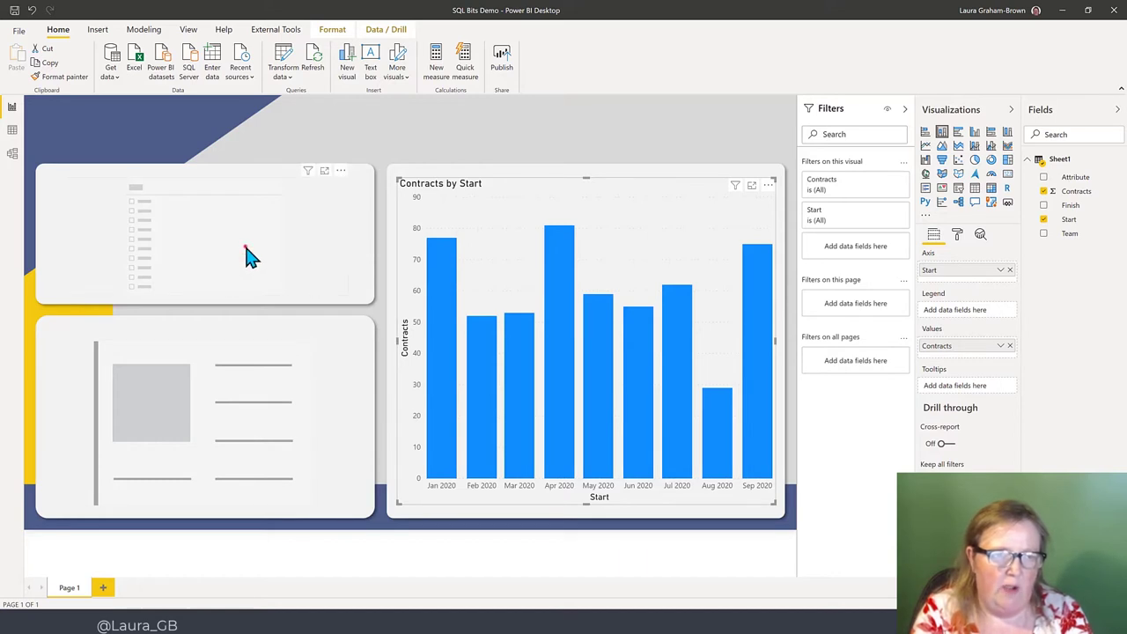
pyautogui.click(246, 250)
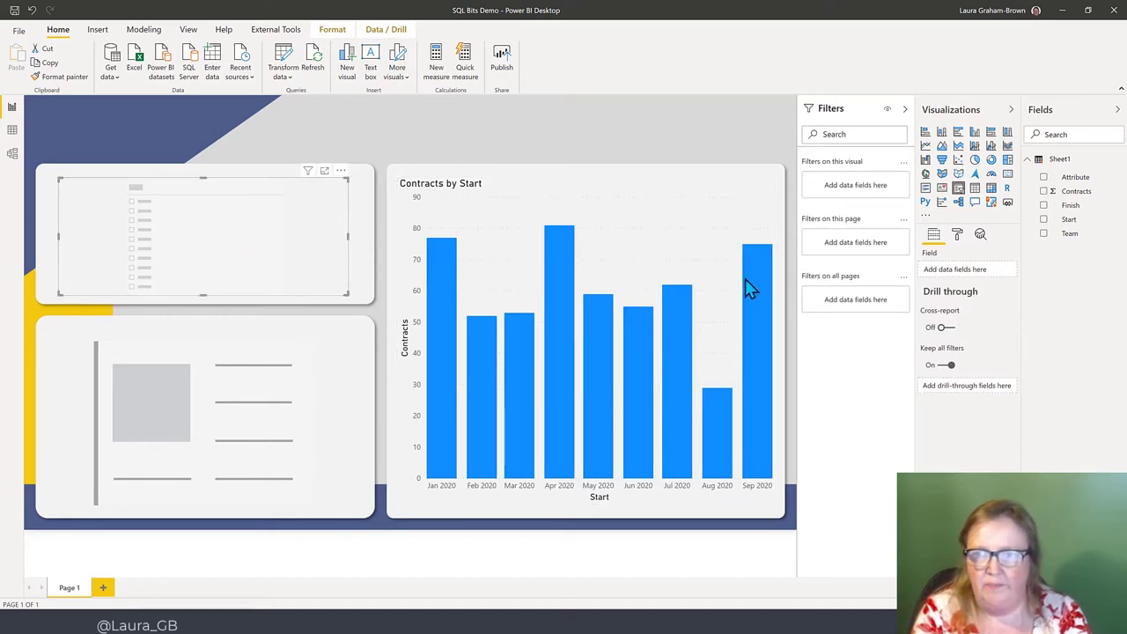
pyautogui.click(1044, 234)
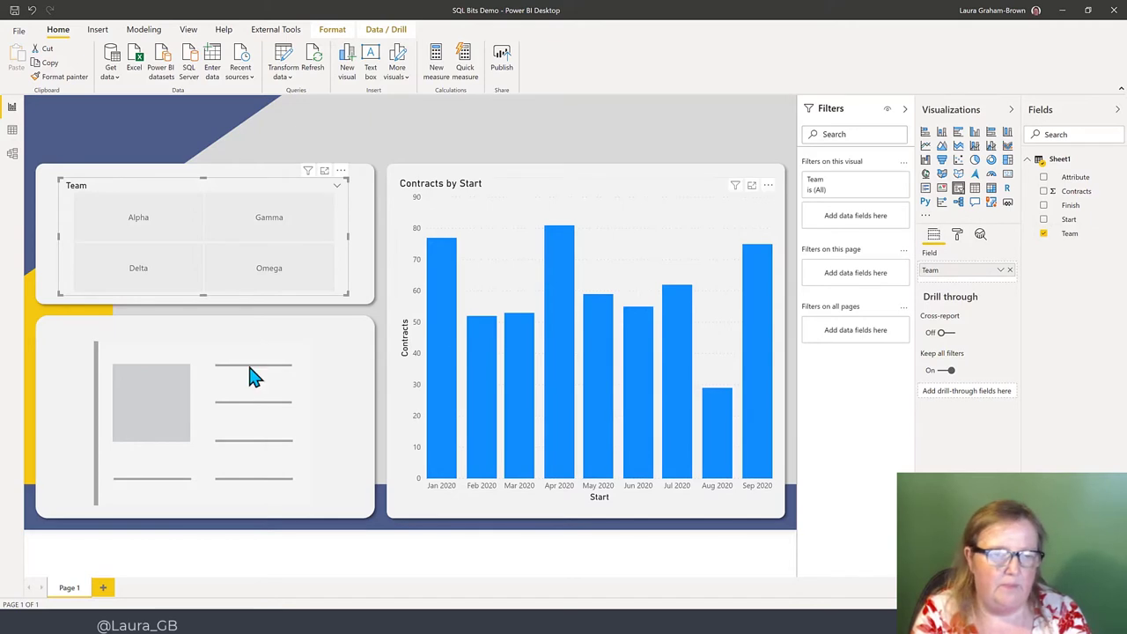
pyautogui.click(287, 417)
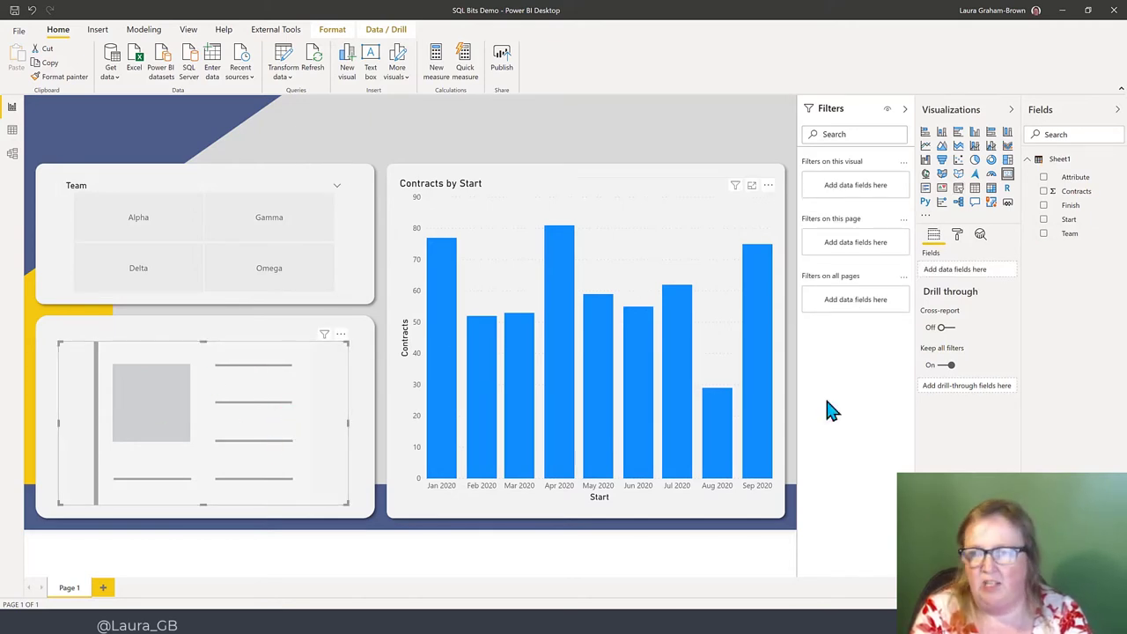
pyautogui.click(1044, 191)
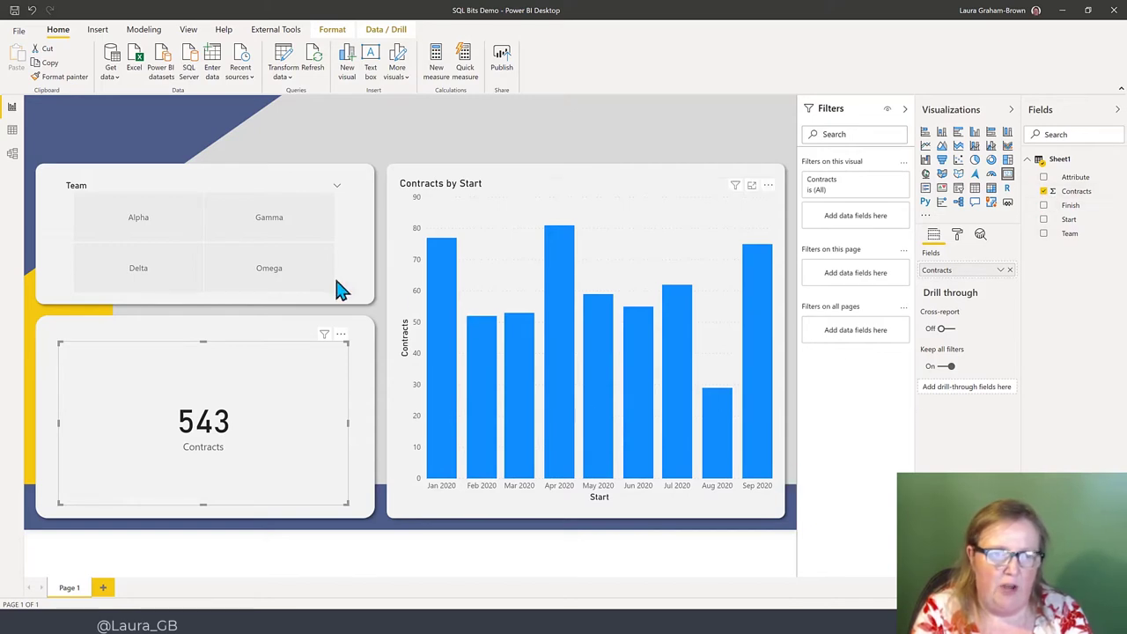
# Test the Team slicer by filtering the report to Omega and then to Delta
pyautogui.click(291, 273)
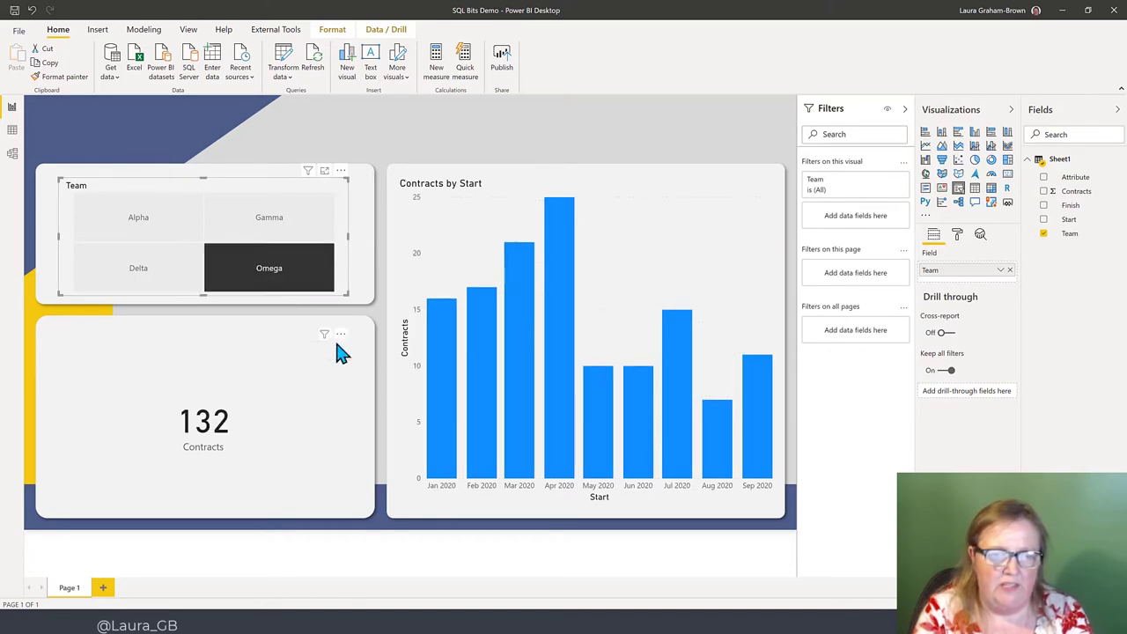
pyautogui.click(159, 267)
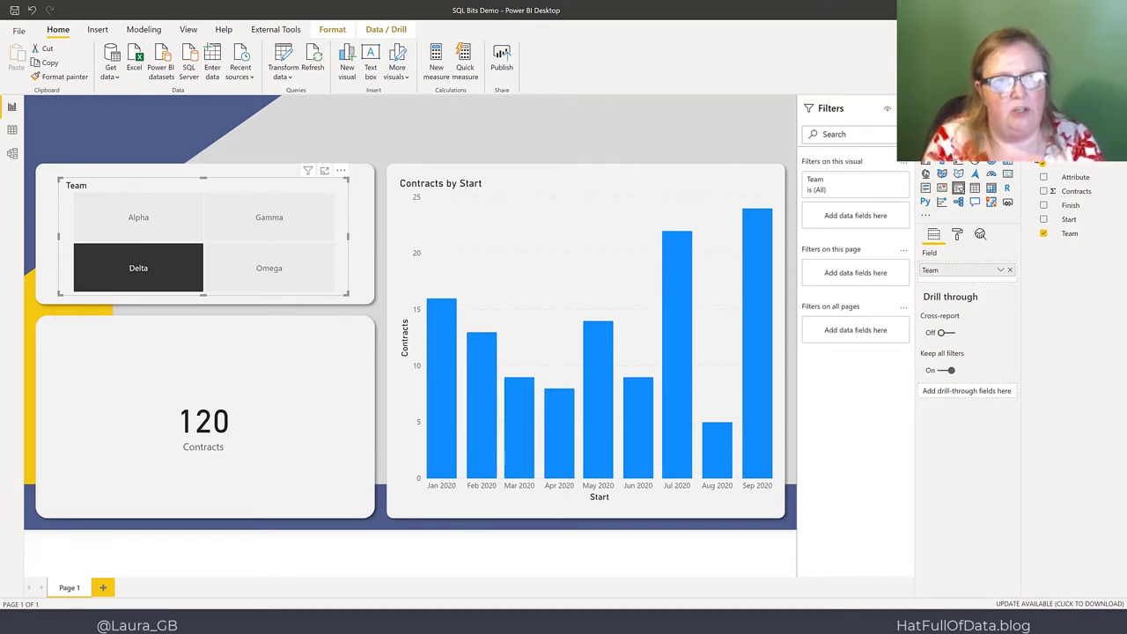
# Reopen the Sheet1 query in Power Query Editor and review its applied steps from Source to Changed Type1
pyautogui.click(283, 54)
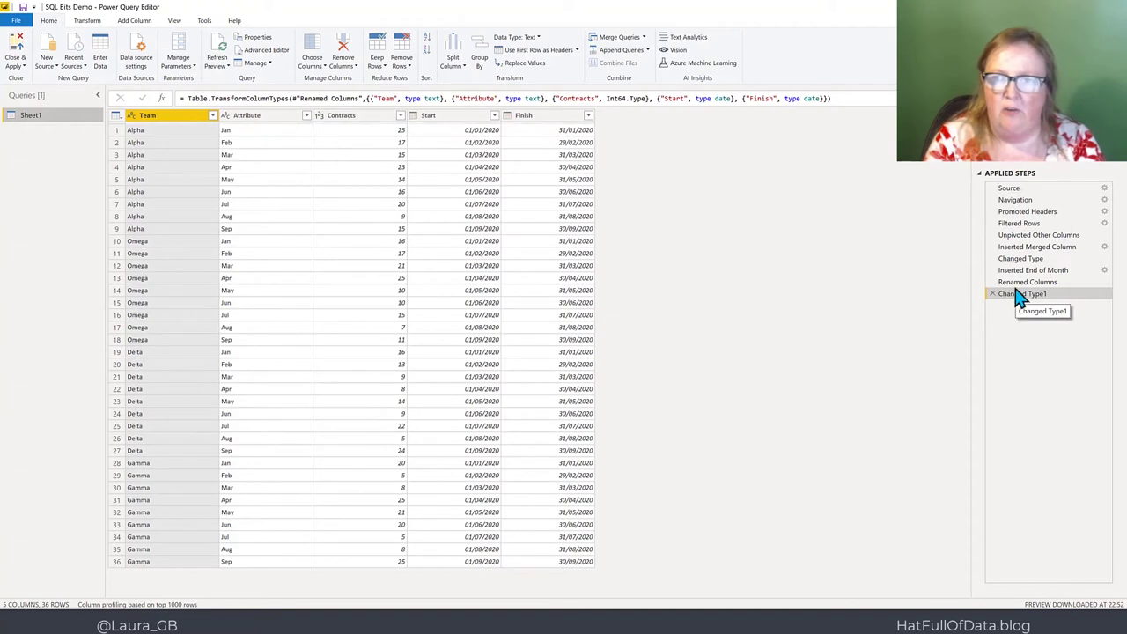
pyautogui.click(1011, 190)
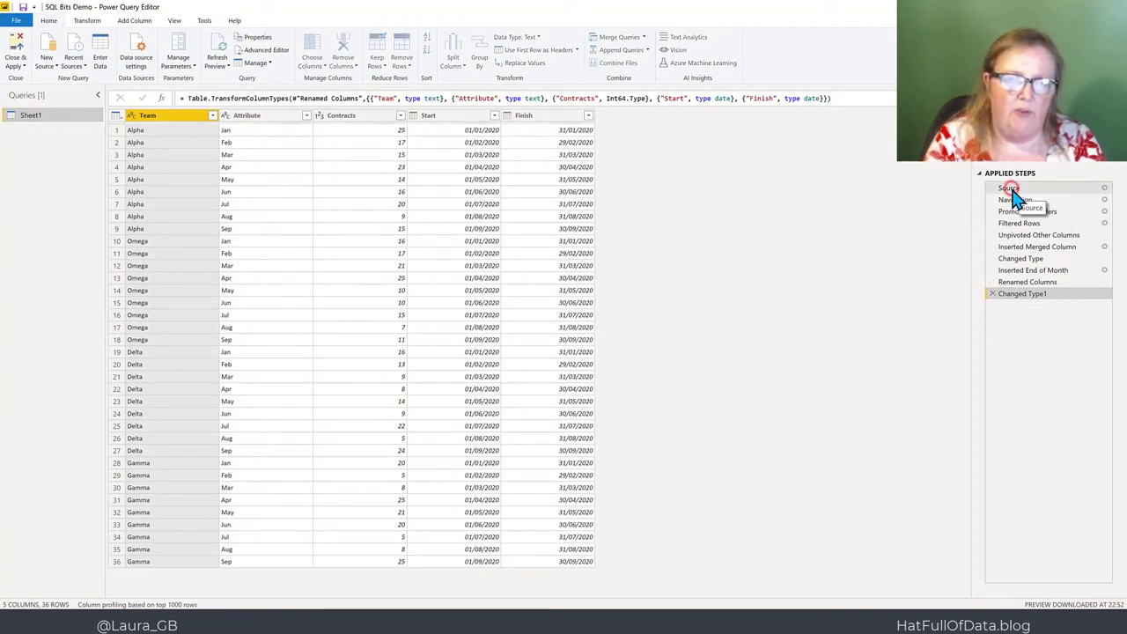
pyautogui.click(1013, 295)
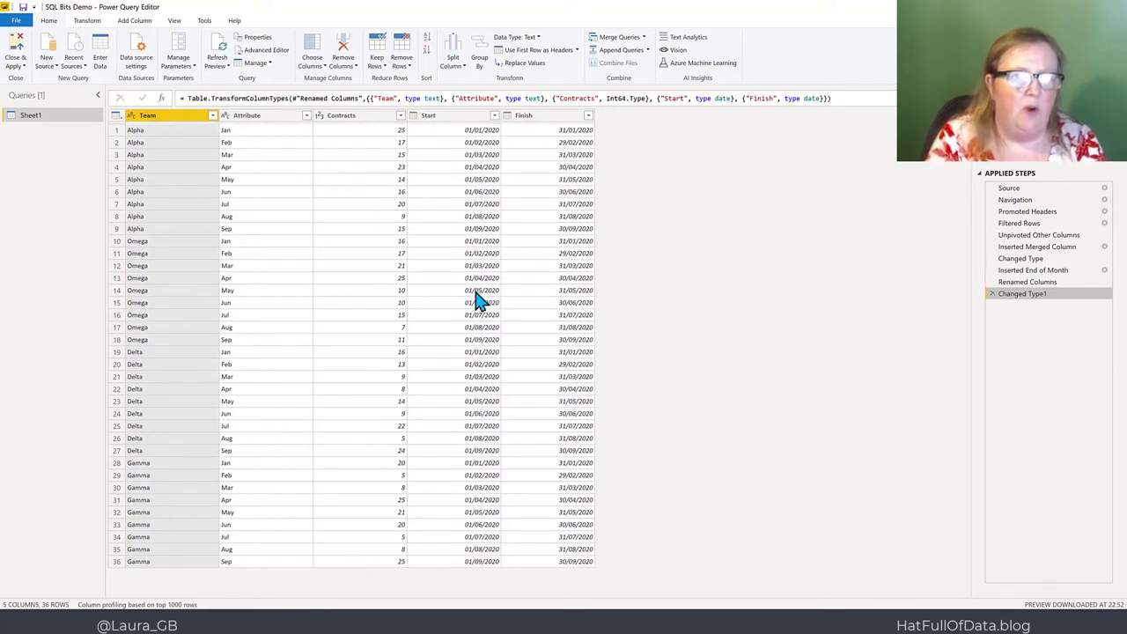
# Open the Sheet1 query's M code in the Advanced Editor and select the code for copying
pyautogui.click(279, 53)
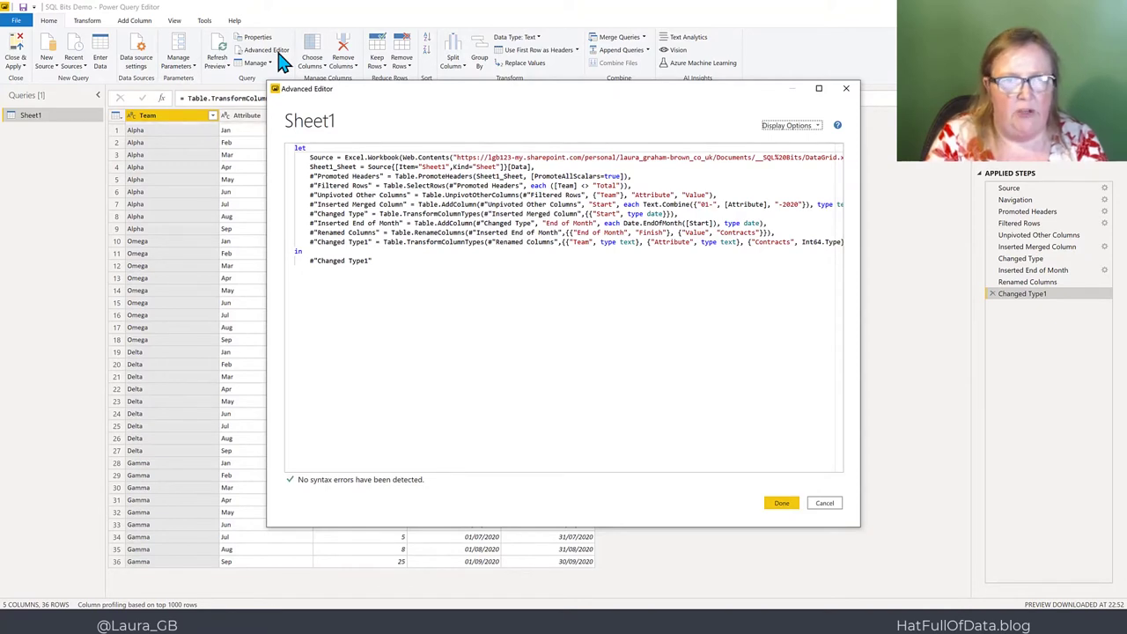
pyautogui.click(379, 261)
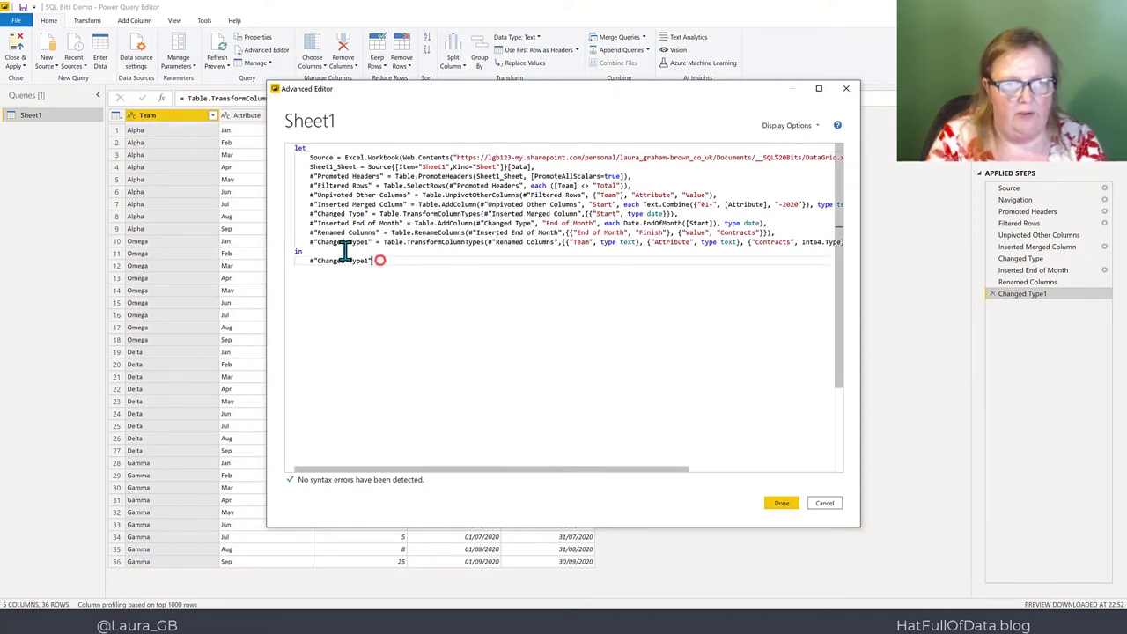
pyautogui.moveTo(343, 251); pyautogui.dragTo(295, 157)
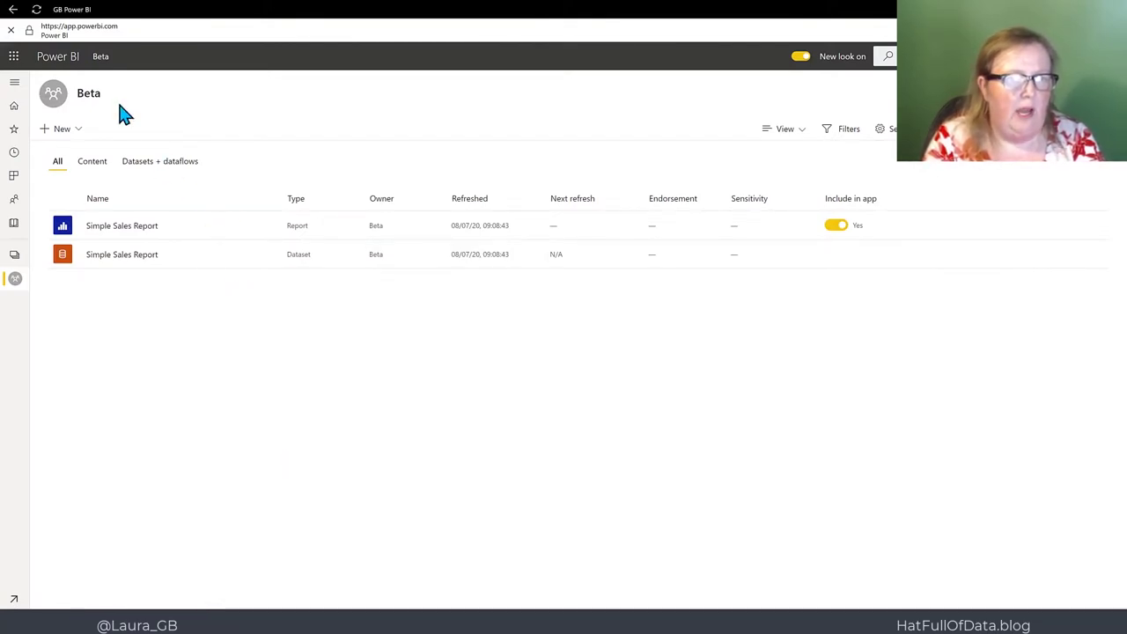
# In the Power BI service's Beta workspace, start a new dataflow and define a new entity from a blank query
pyautogui.click(76, 129)
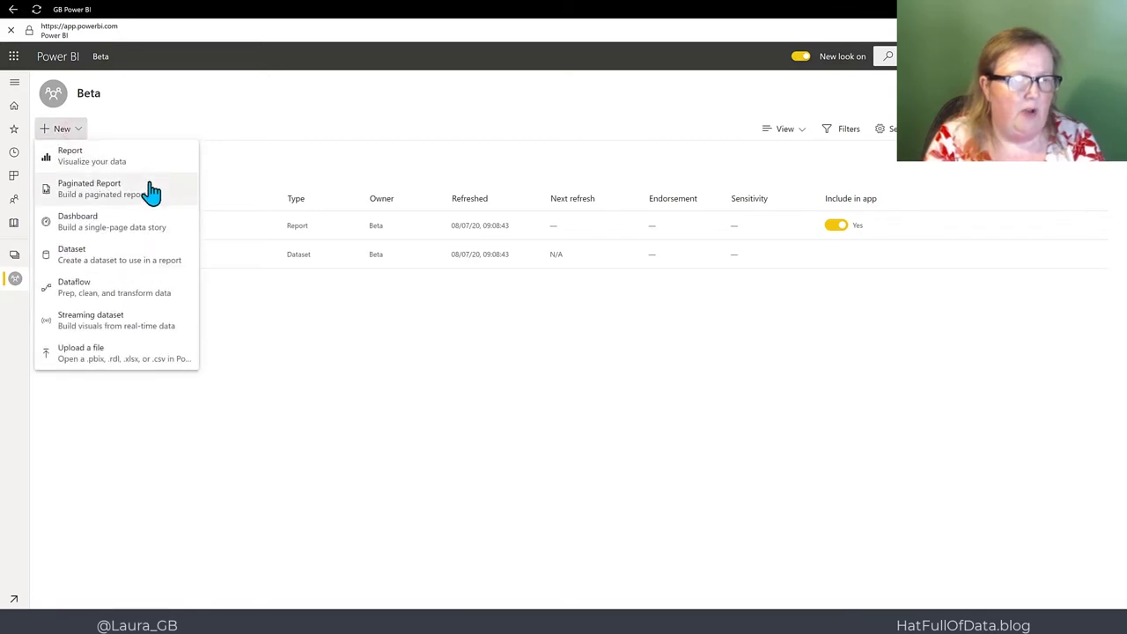
pyautogui.click(88, 295)
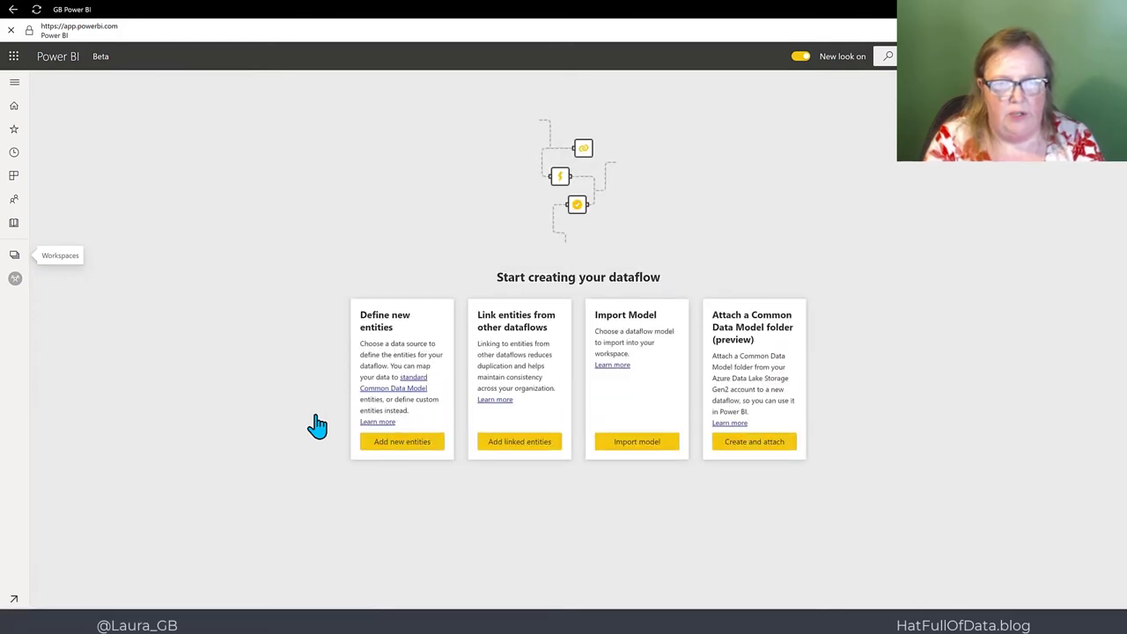
pyautogui.click(396, 449)
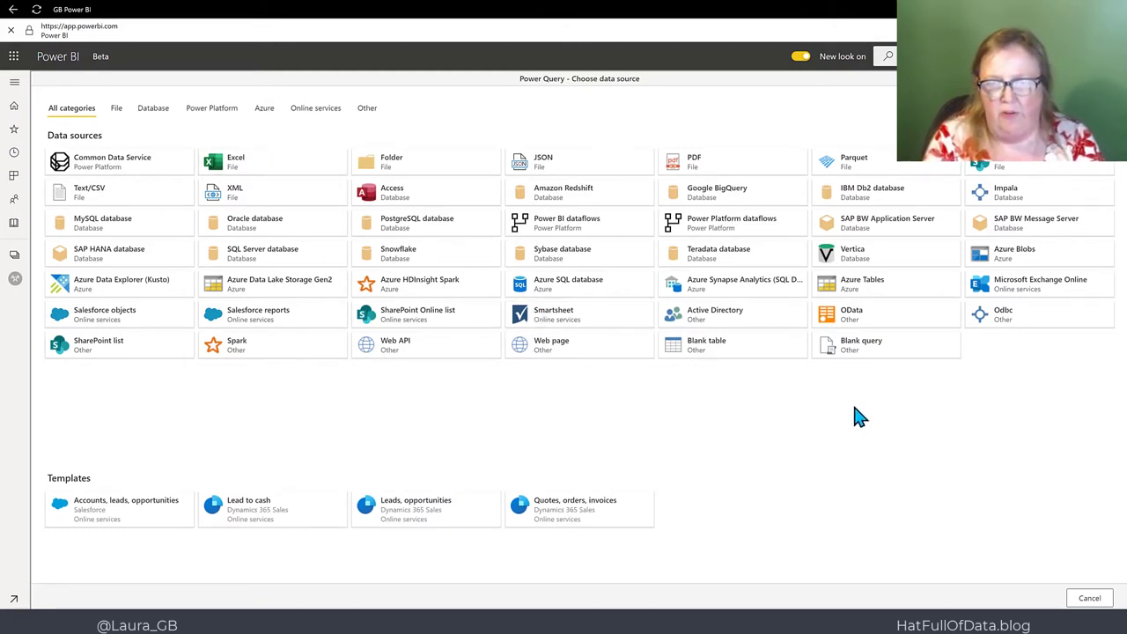
pyautogui.click(872, 357)
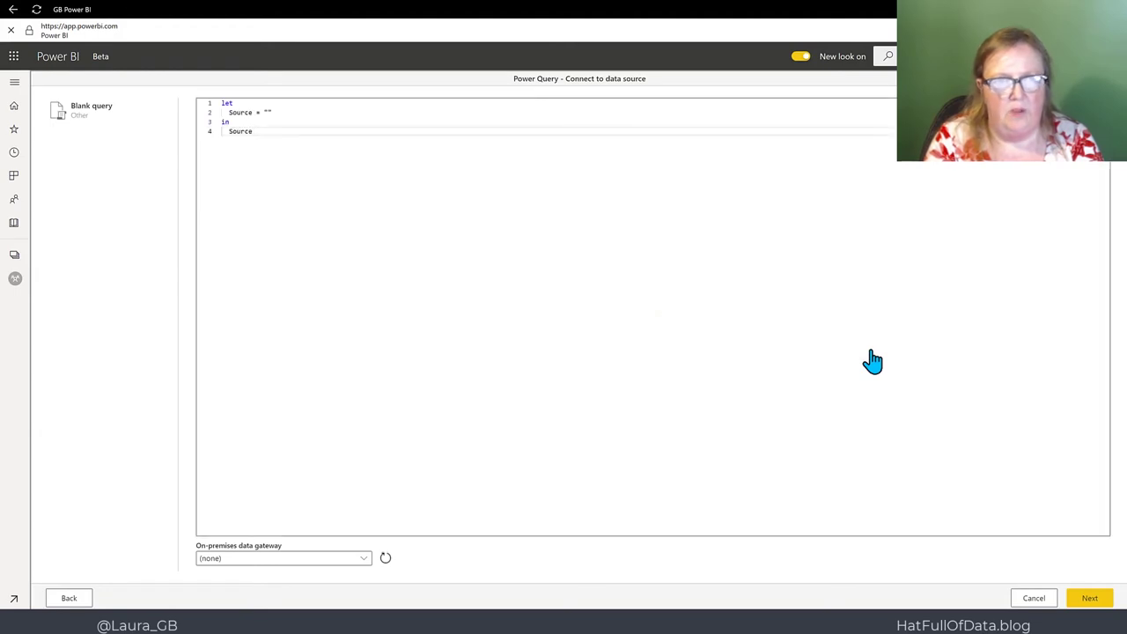
# Replace the blank query's default code with the copied Sheet1 M code and continue to the query editor
pyautogui.moveTo(263, 133); pyautogui.dragTo(214, 105)
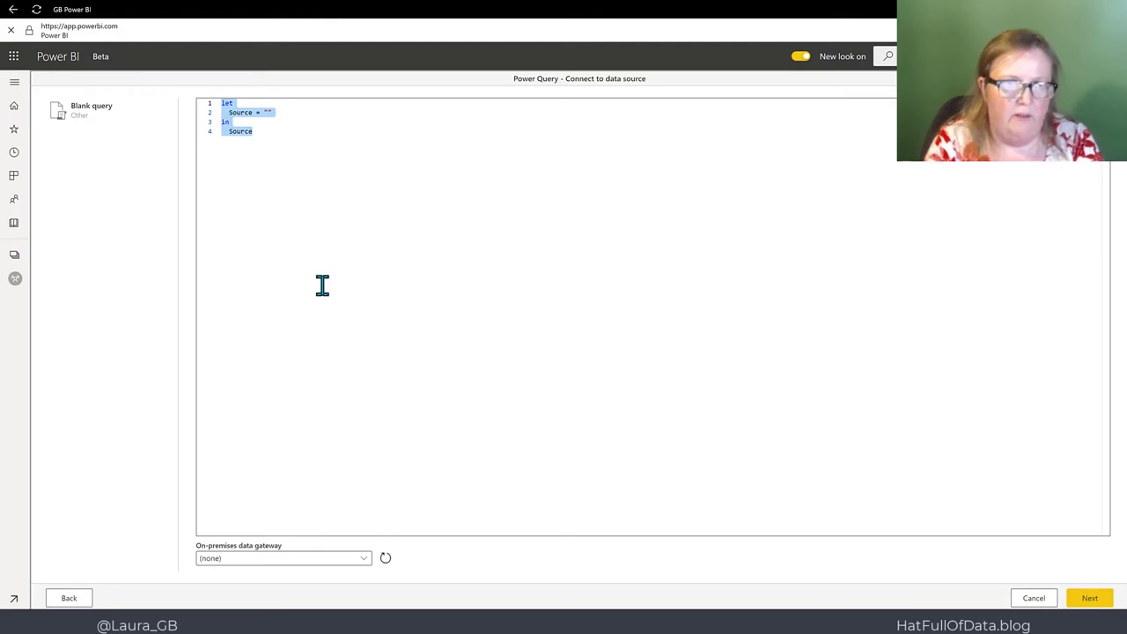
pyautogui.press('Delete')
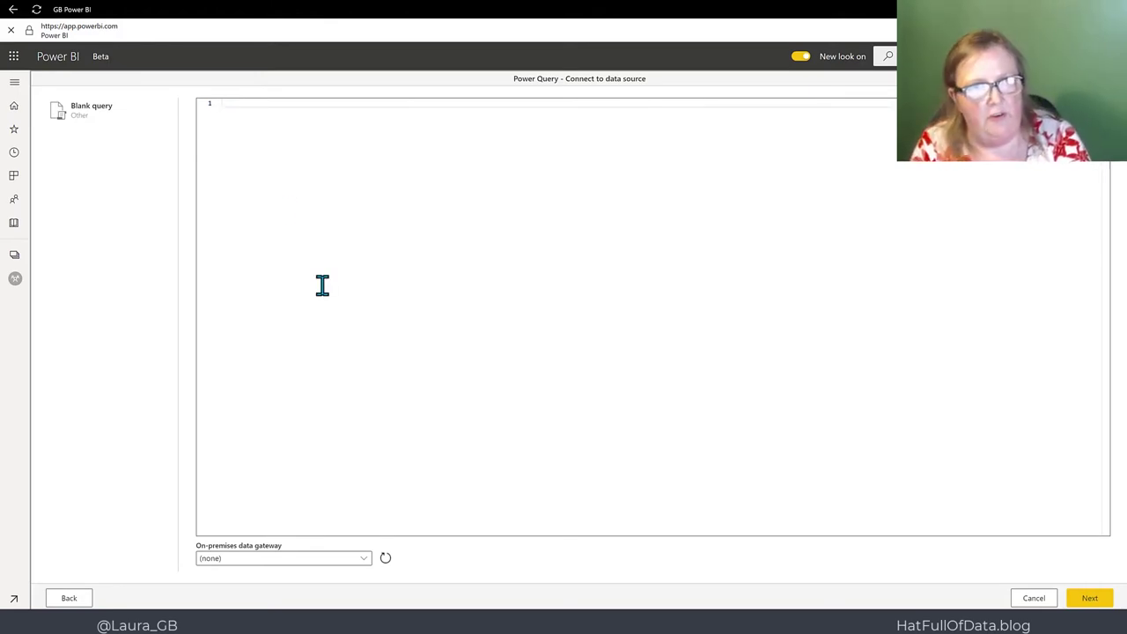
pyautogui.hotkey('ctrl', 'v')
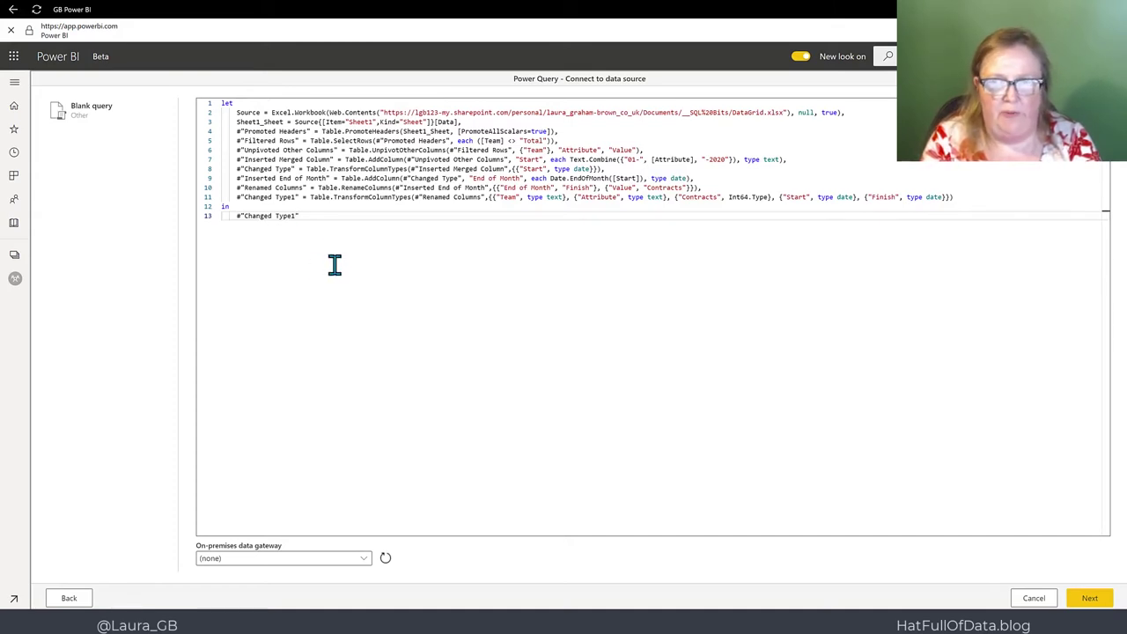
pyautogui.click(1090, 599)
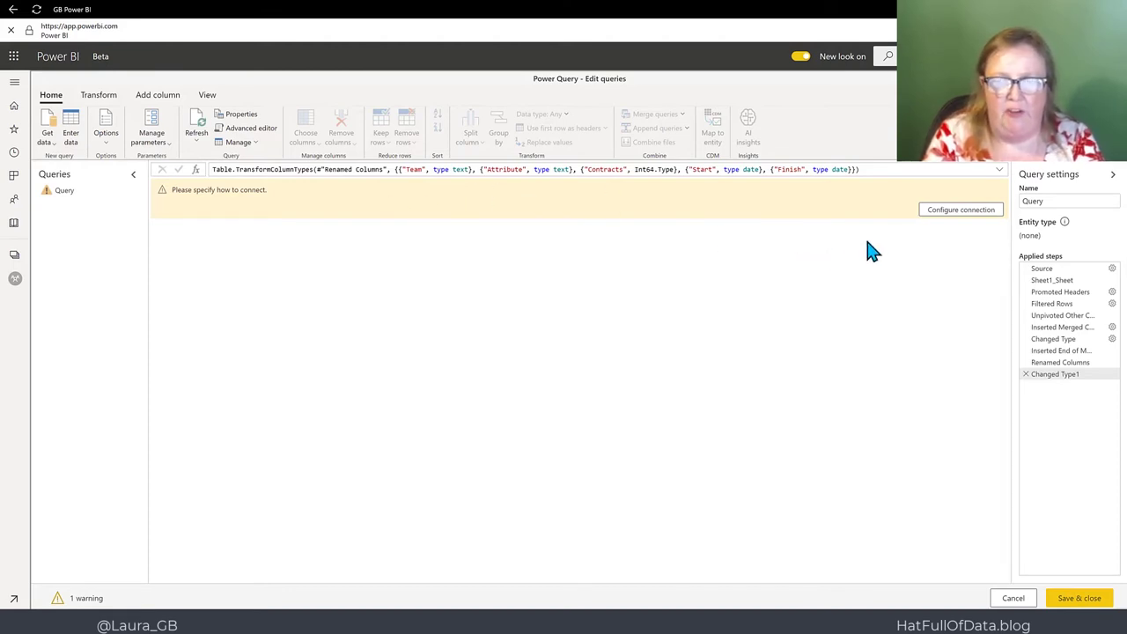
# Configure the query's web connection with Organizational account authentication and connect to the data source
pyautogui.click(962, 218)
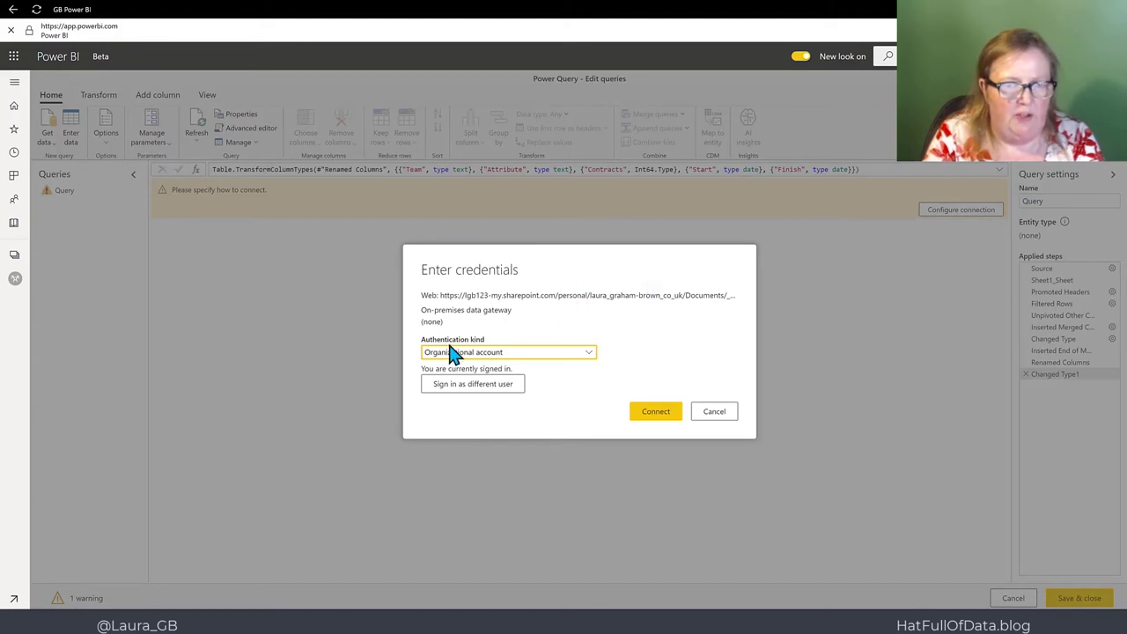
pyautogui.click(591, 352)
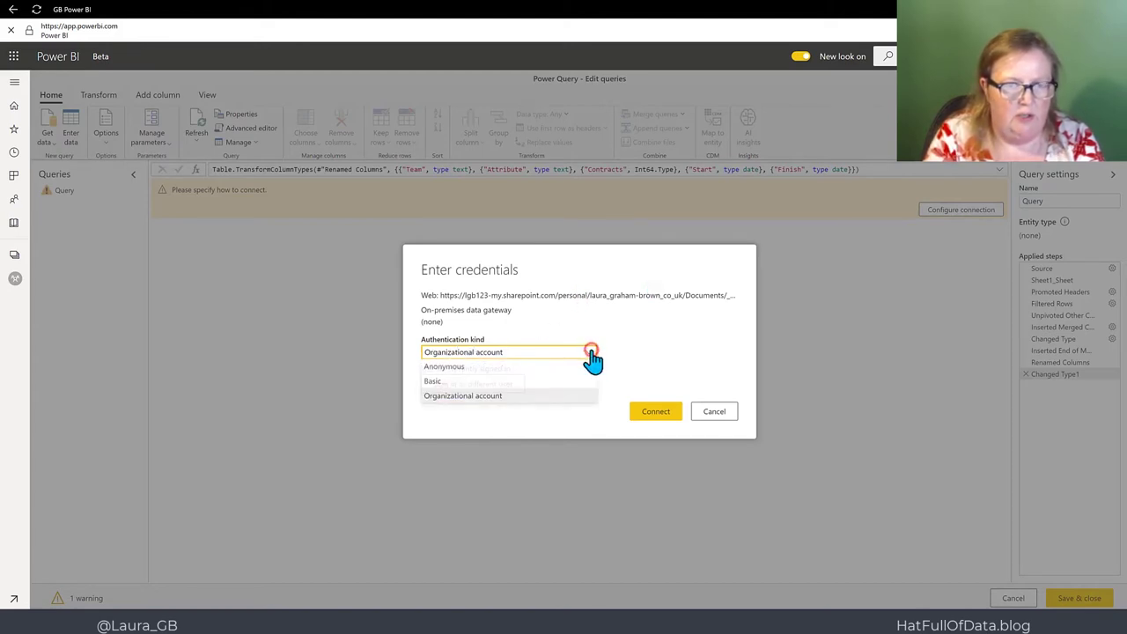
pyautogui.click(484, 398)
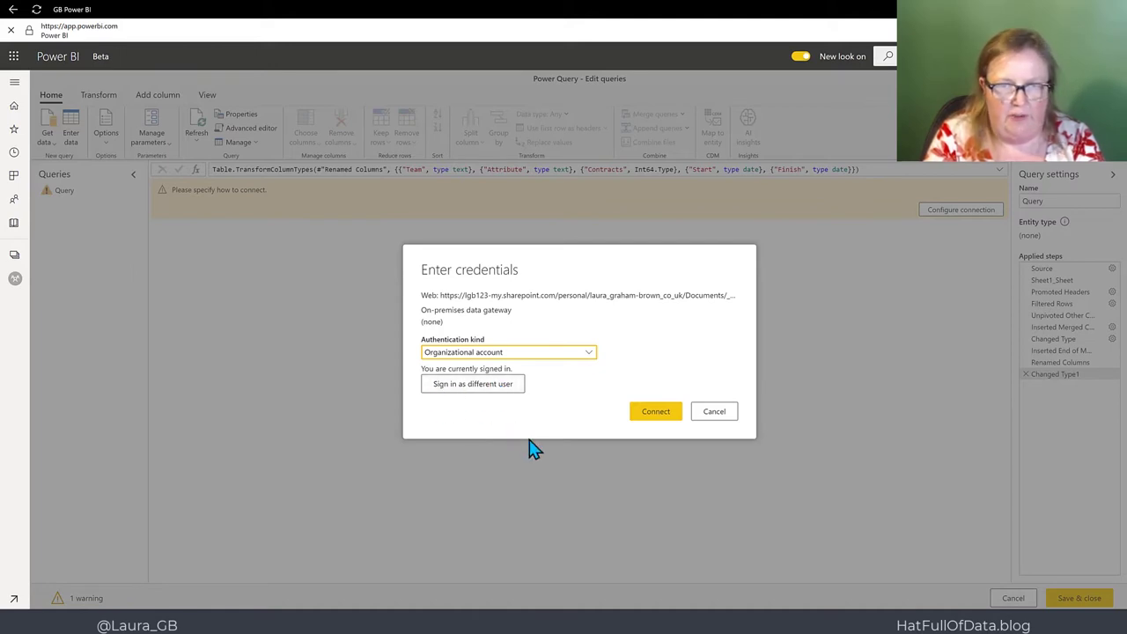
pyautogui.click(659, 415)
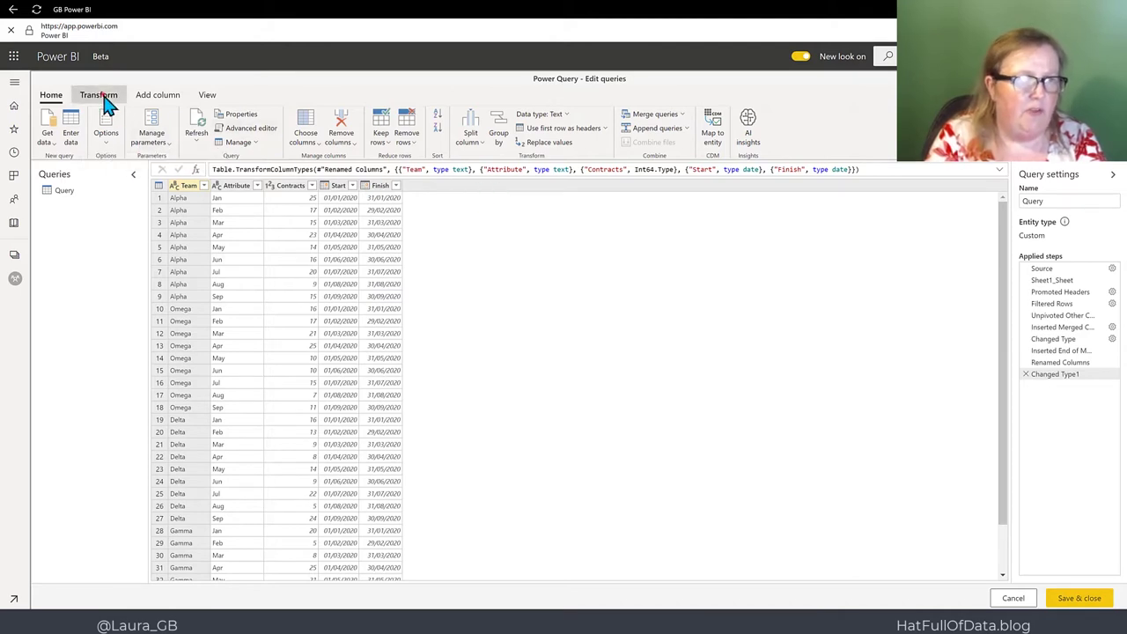
# Save and close the query, and save the dataflow under the name SQL Bits Demo
pyautogui.click(161, 98)
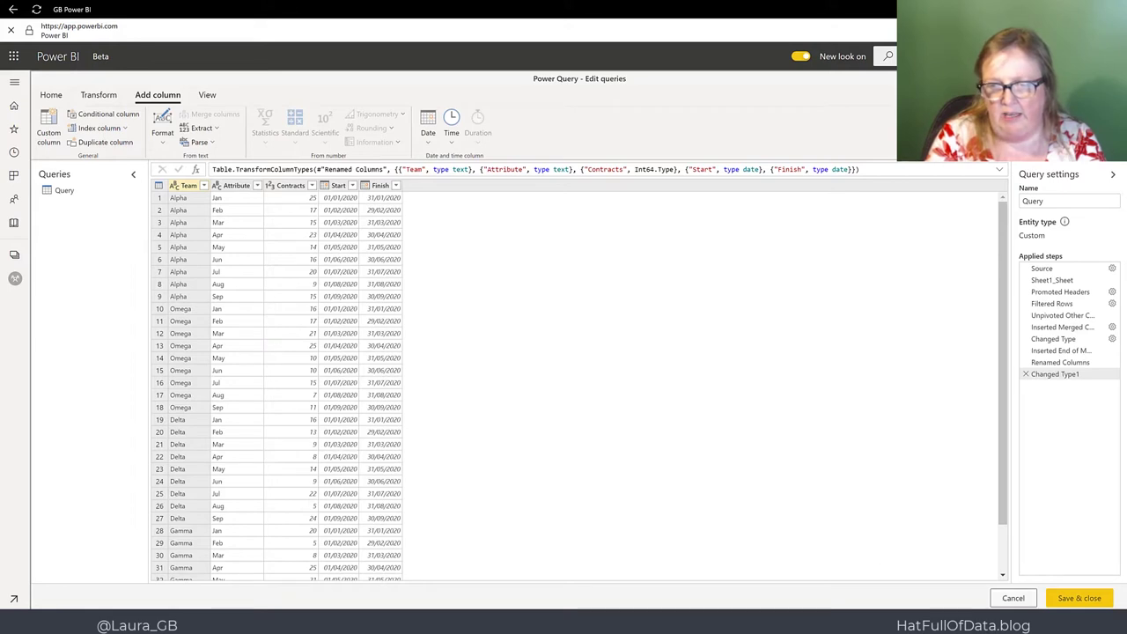
pyautogui.click(1079, 599)
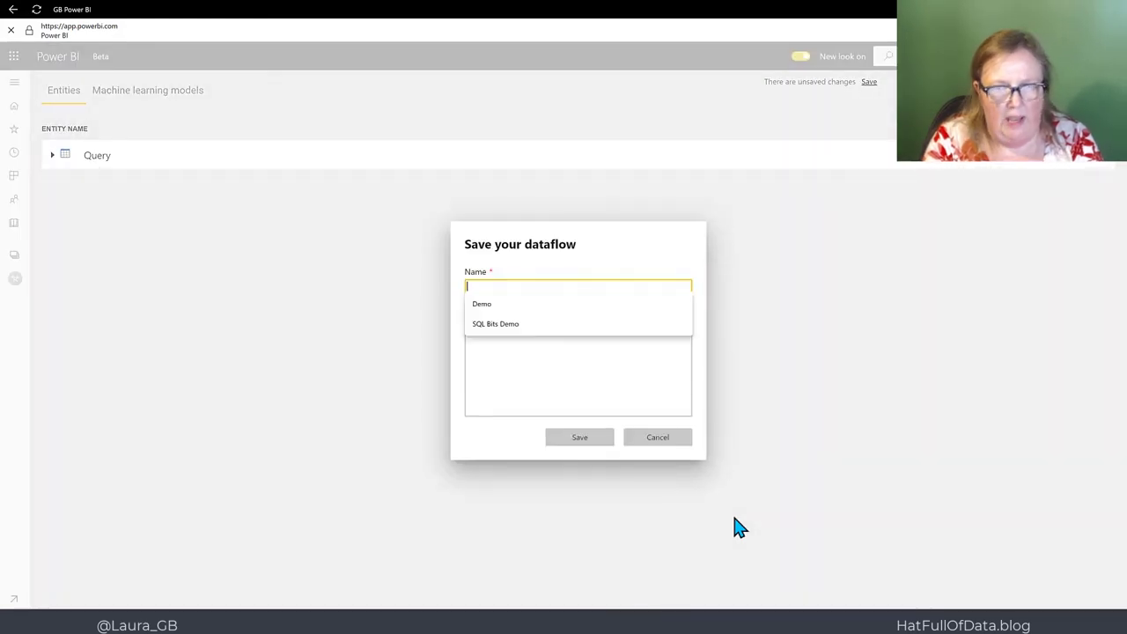
pyautogui.click(506, 324)
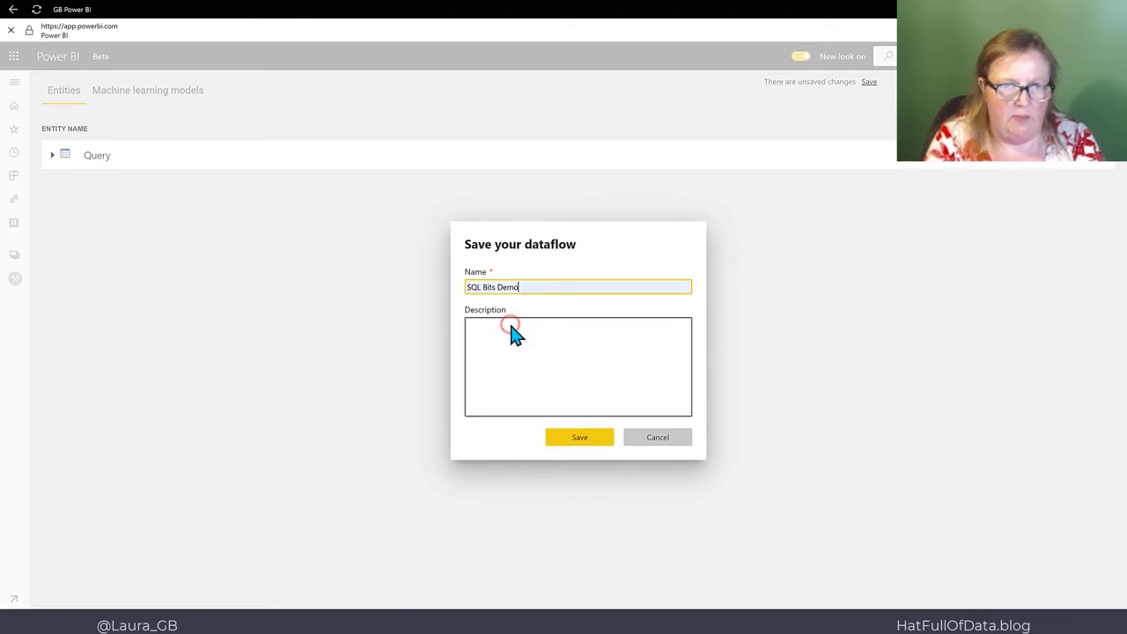
pyautogui.click(578, 438)
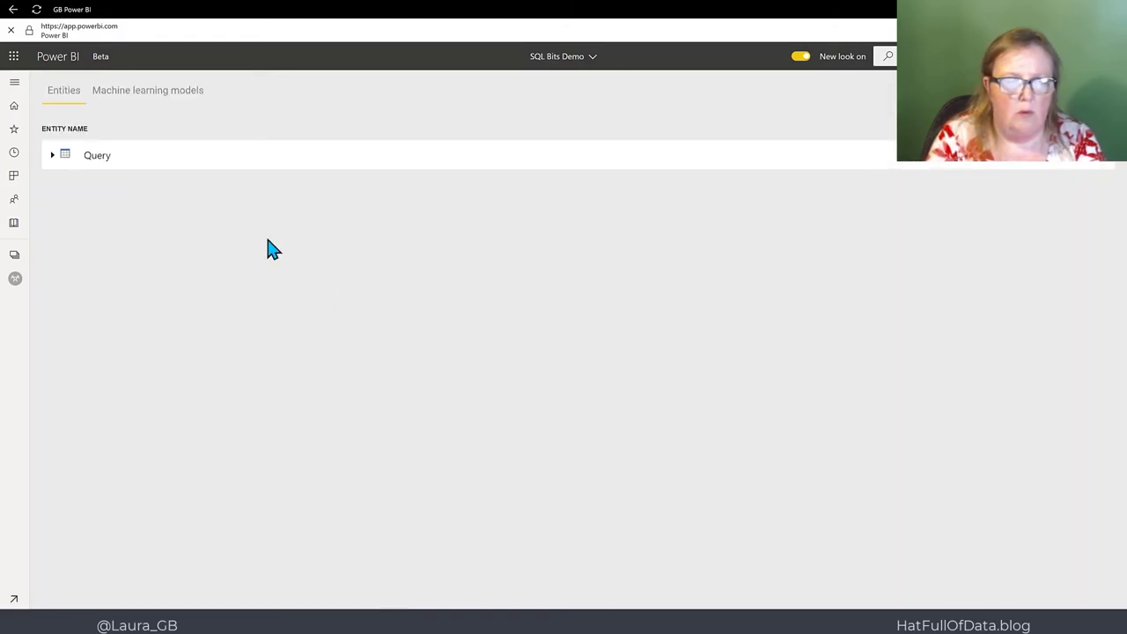
# Return to the Beta workspace and check its content list for the SQL Bits Demo dataflow
pyautogui.click(14, 257)
pyautogui.click(79, 254)
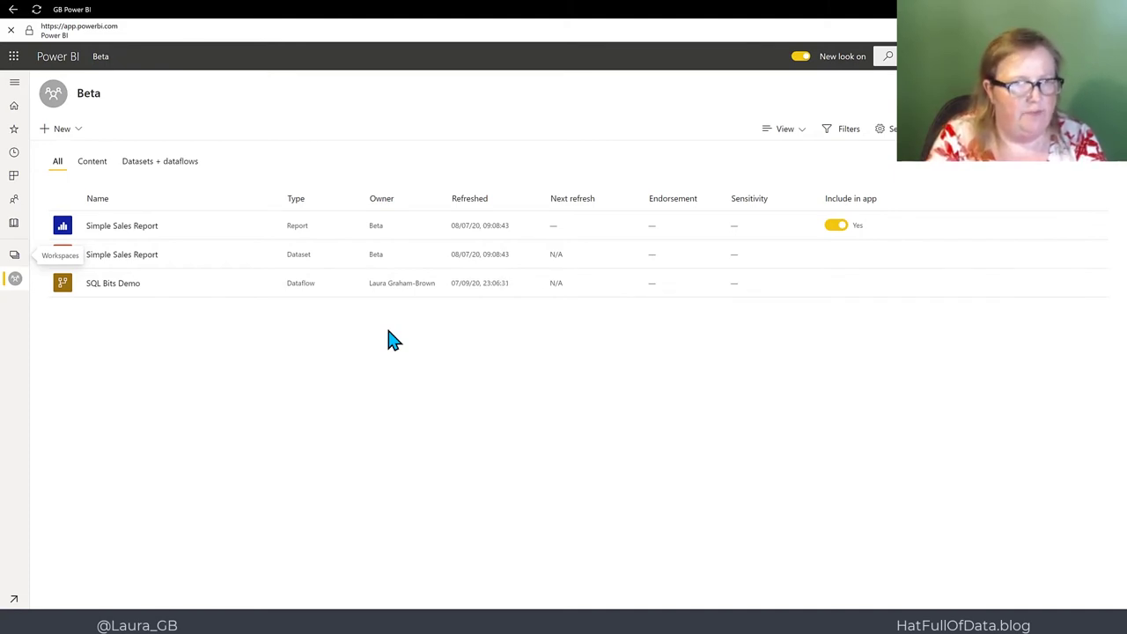
pyautogui.click(337, 346)
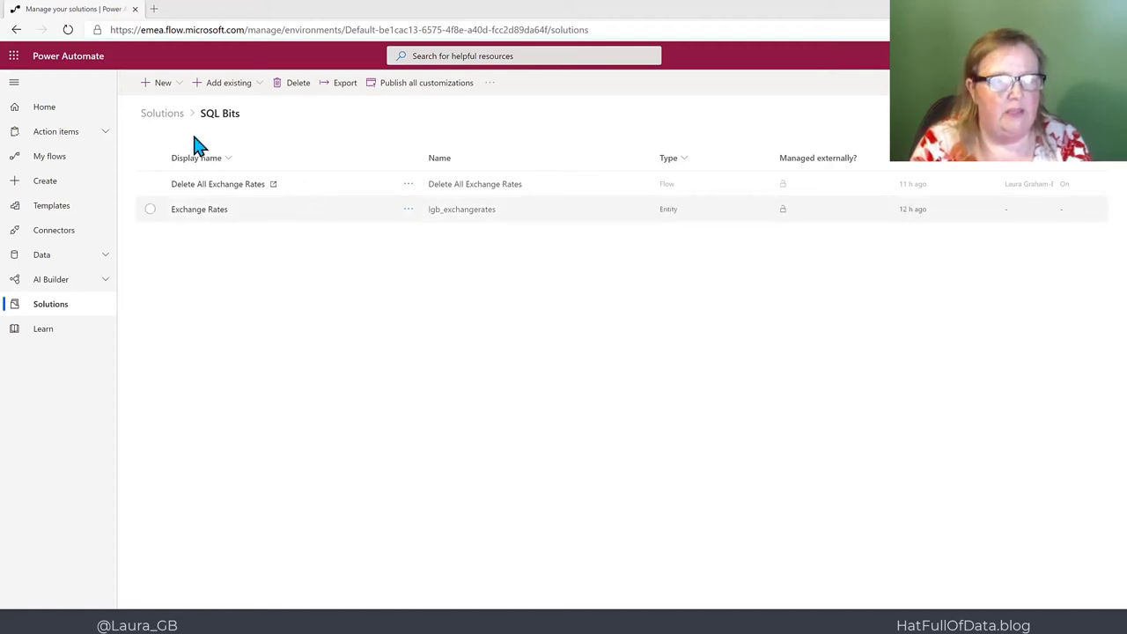
# In Power Automate's SQL Bits solution, create a new flow with the Manually trigger a flow trigger
pyautogui.click(176, 83)
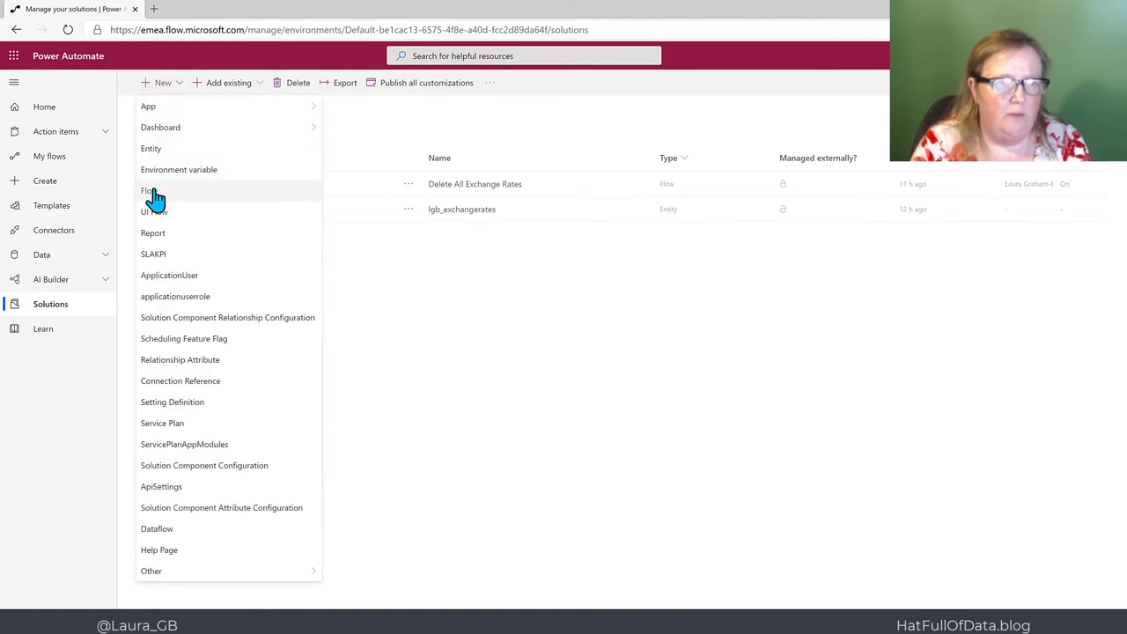
pyautogui.click(152, 190)
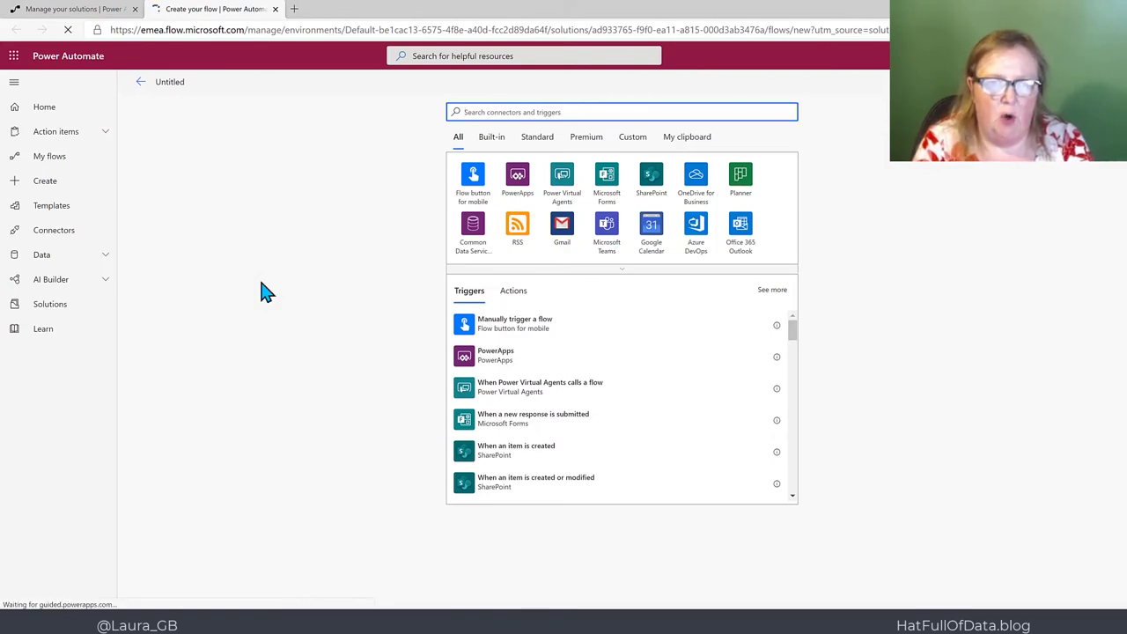
pyautogui.click(518, 328)
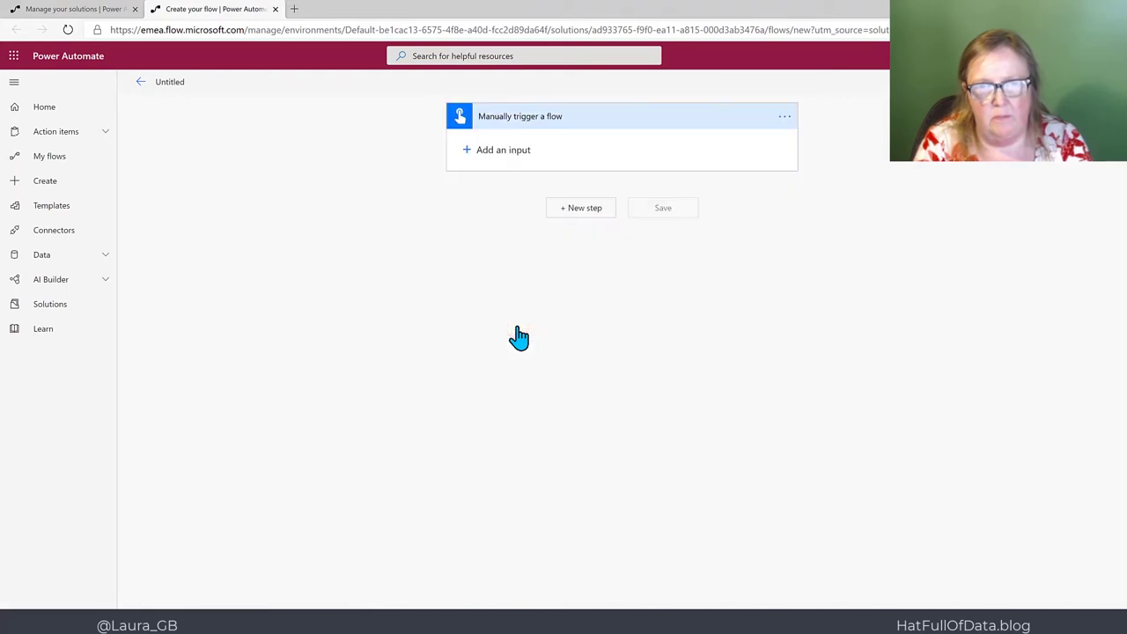
# Search the actions for "power query" and add SQL Server's Transform data using Power Query action to the flow
pyautogui.click(590, 207)
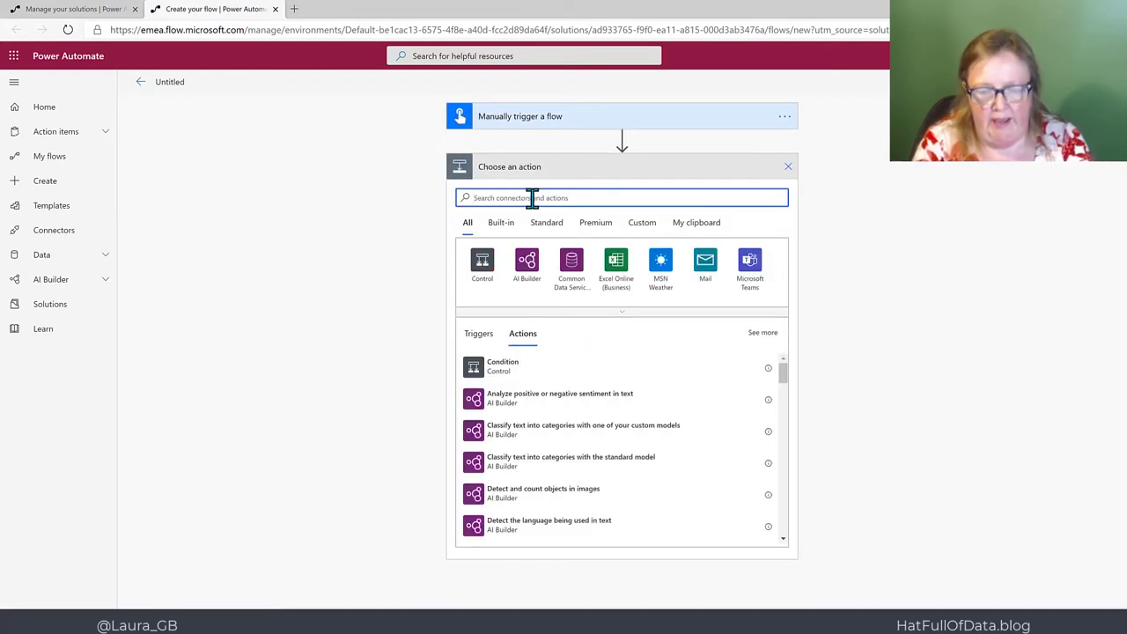
pyautogui.write('power ')
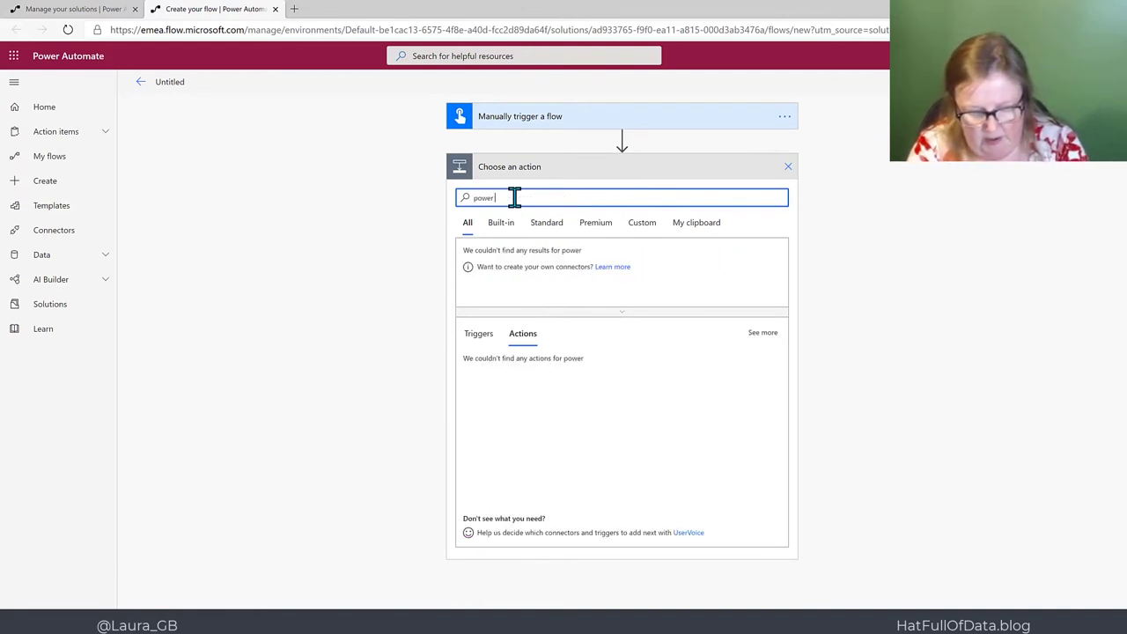
pyautogui.write('cuery')
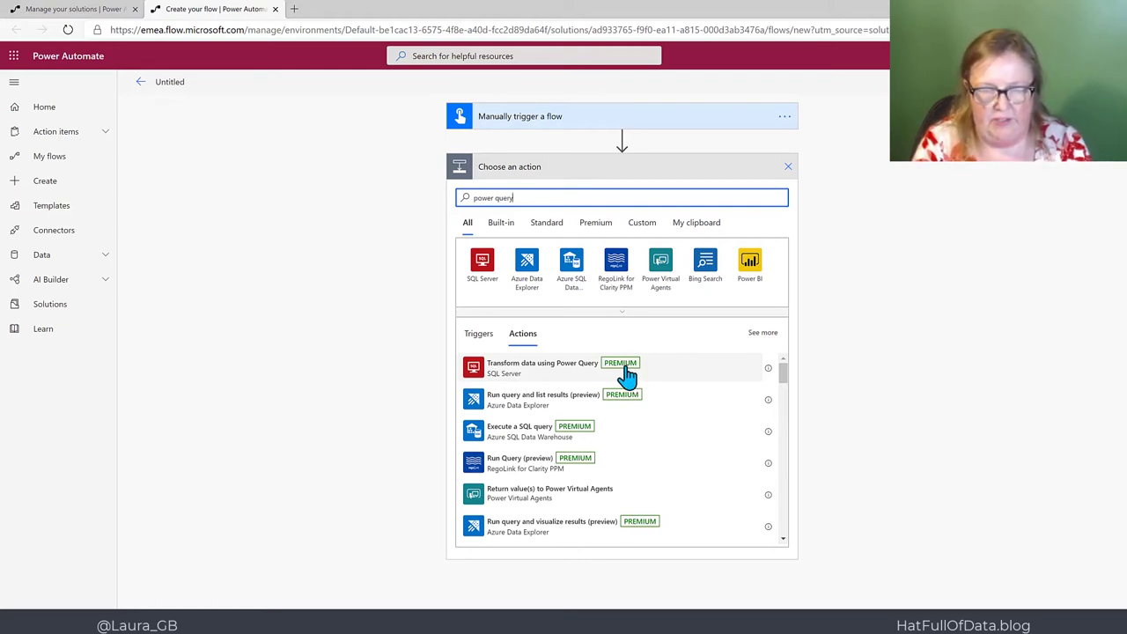
pyautogui.click(550, 374)
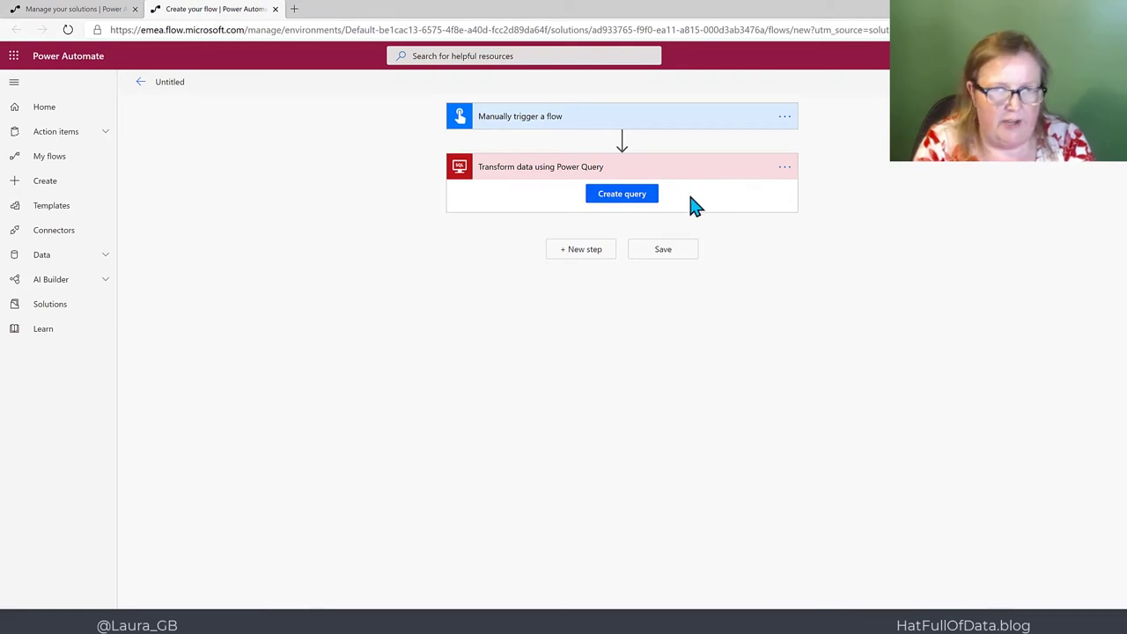
# Create the action's query from the Expenses table and open it for transformation
pyautogui.click(622, 195)
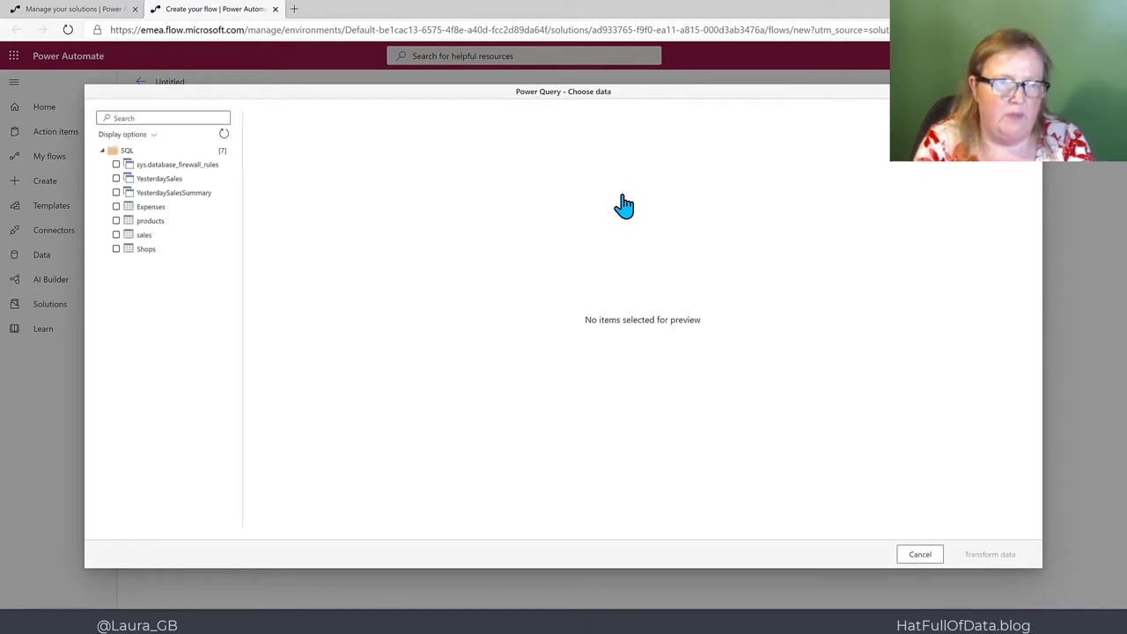
pyautogui.click(116, 207)
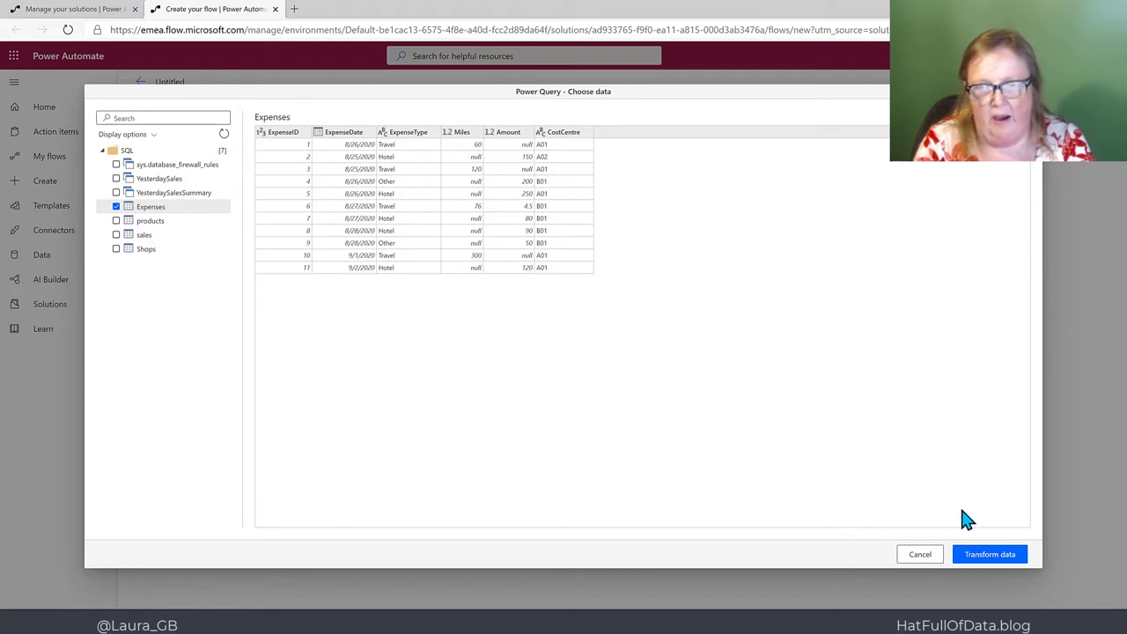
pyautogui.click(979, 556)
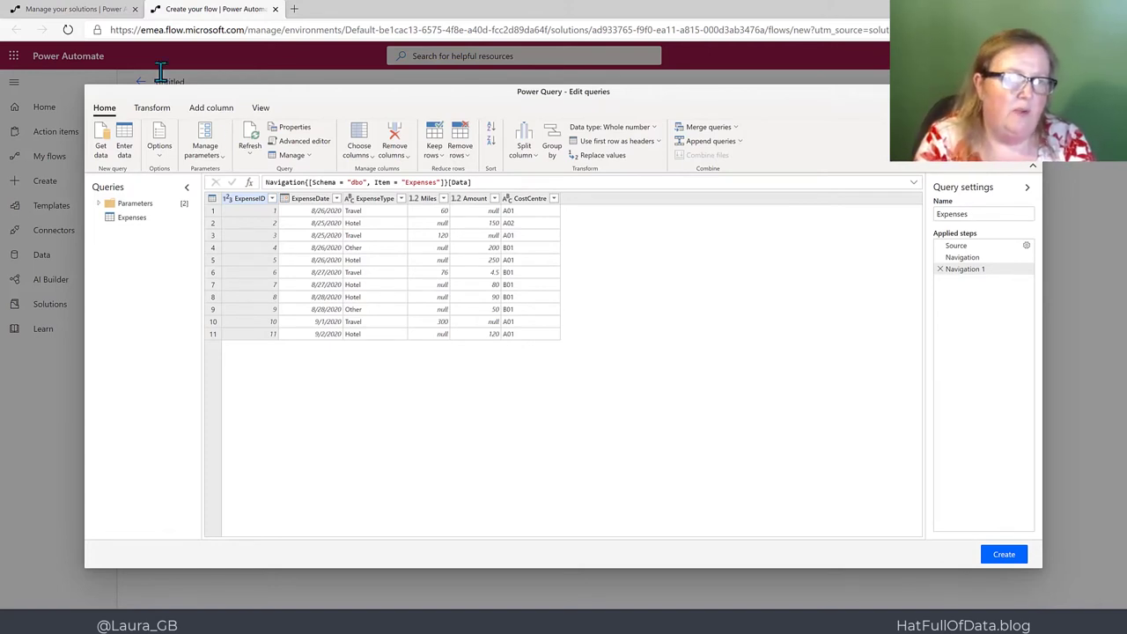
pyautogui.click(143, 110)
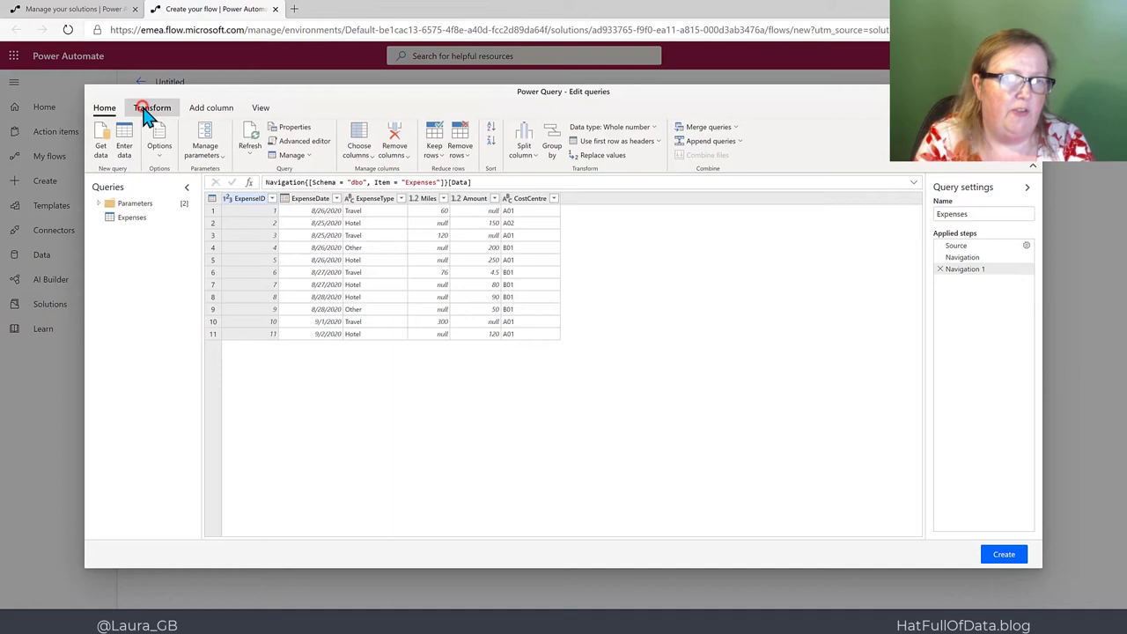
pyautogui.click(216, 112)
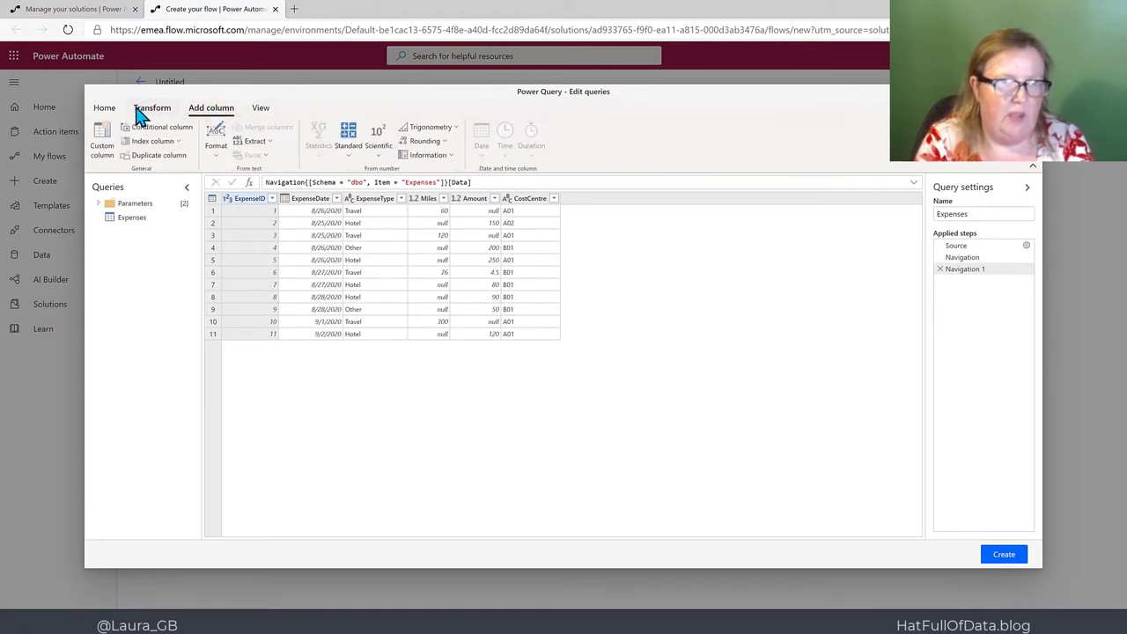
pyautogui.click(261, 110)
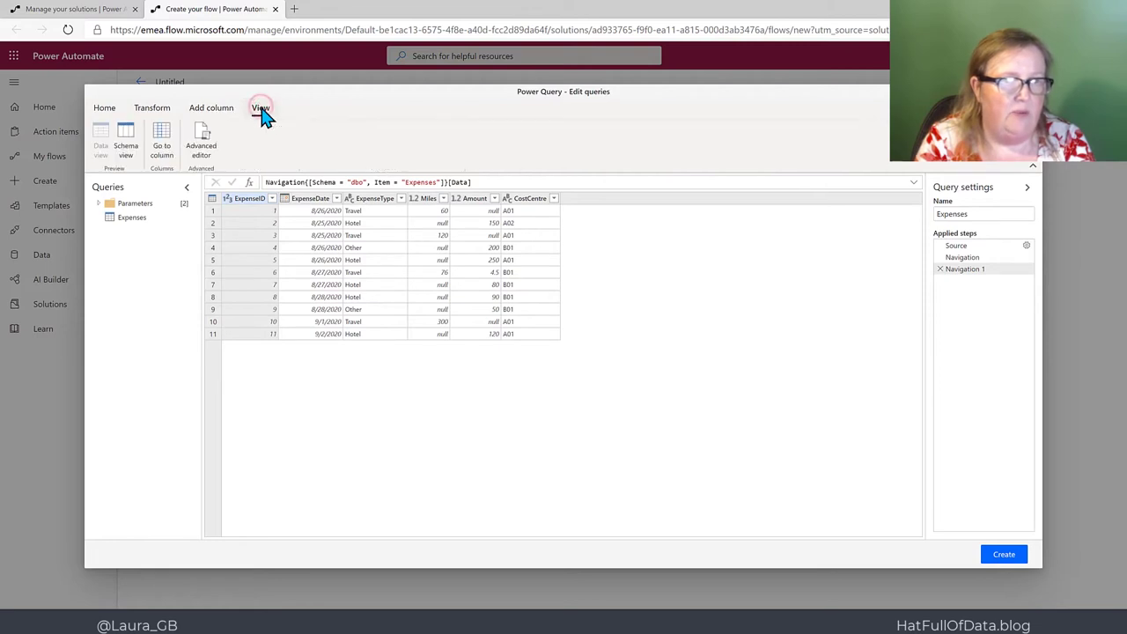
pyautogui.click(106, 107)
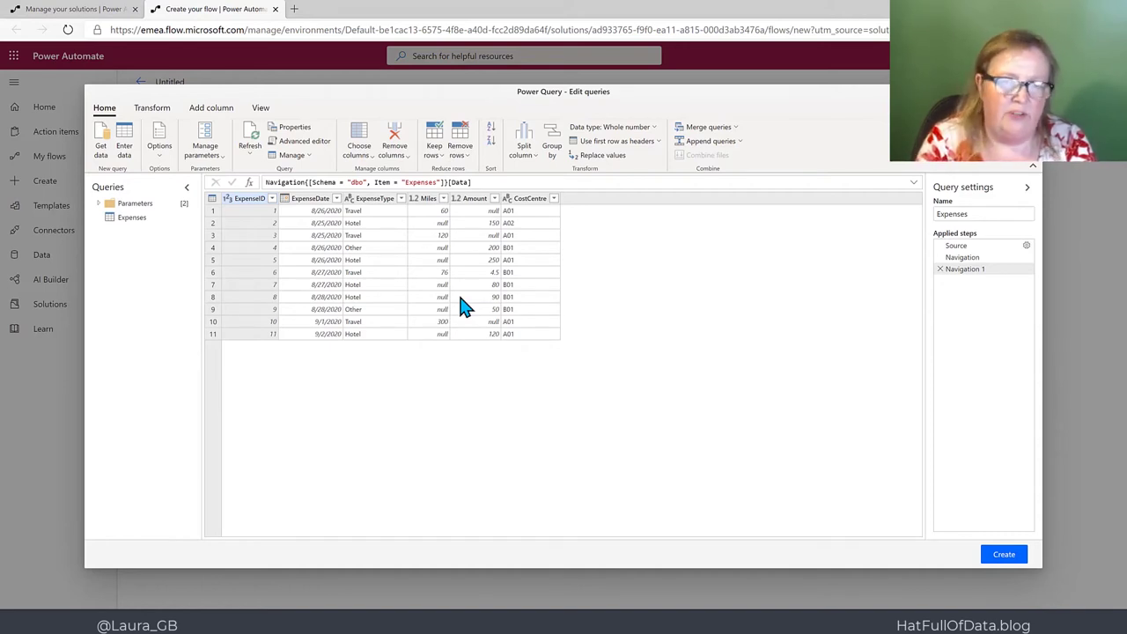
# Replace null with 0 in the Miles and Amount columns of the Expenses query
pyautogui.click(429, 199)
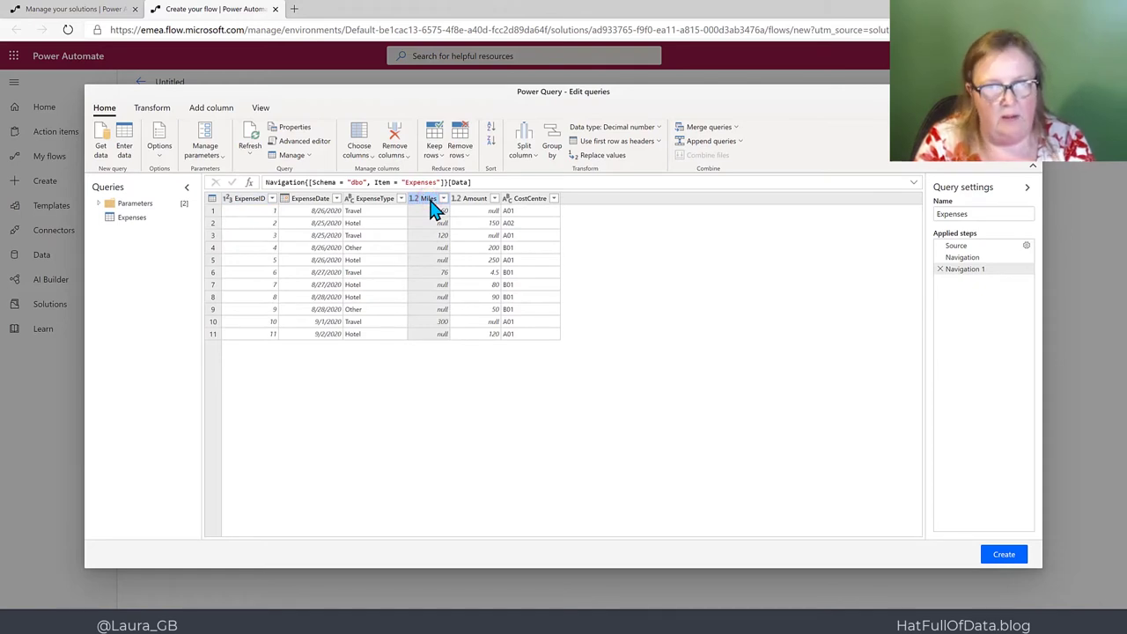
pyautogui.keyDown('ctrl'); pyautogui.click(476, 199); pyautogui.keyUp('ctrl')
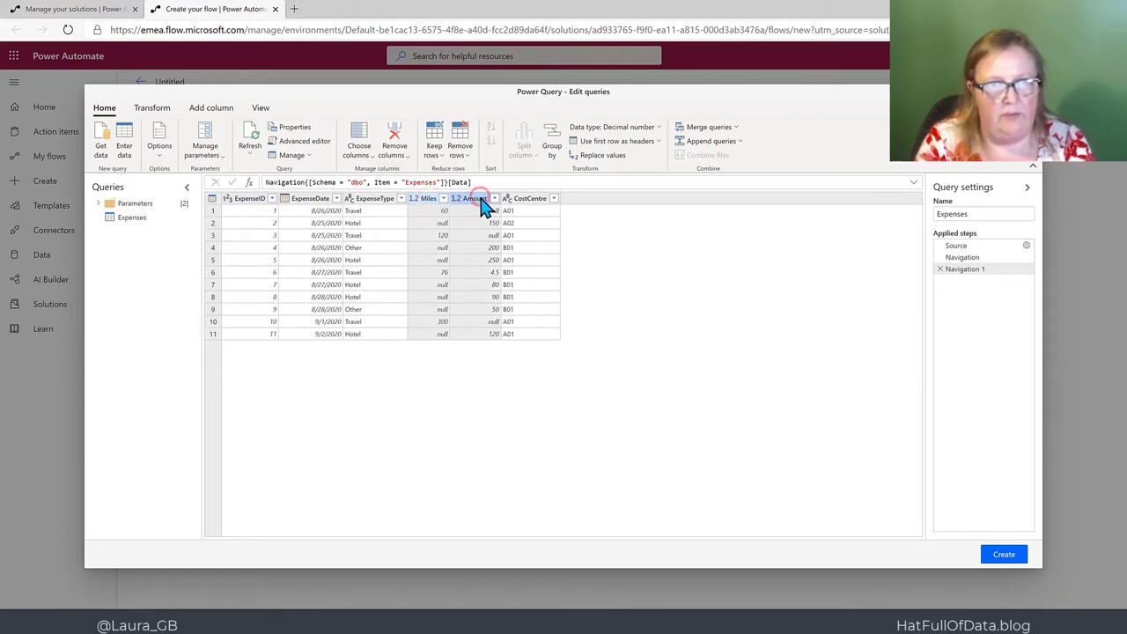
pyautogui.click(153, 108)
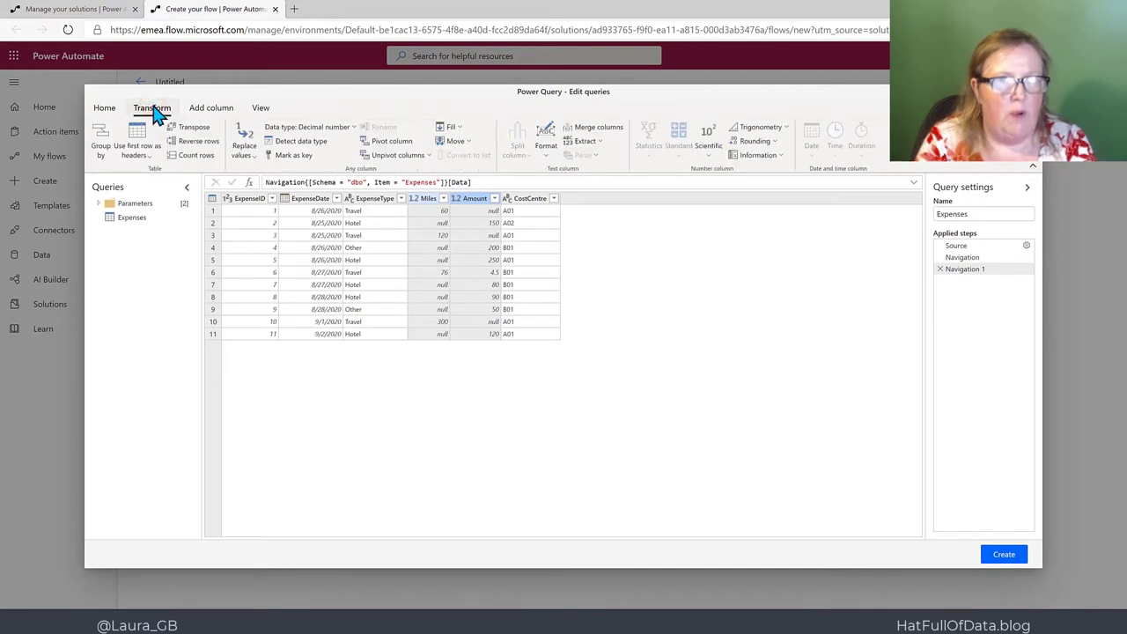
pyautogui.click(255, 156)
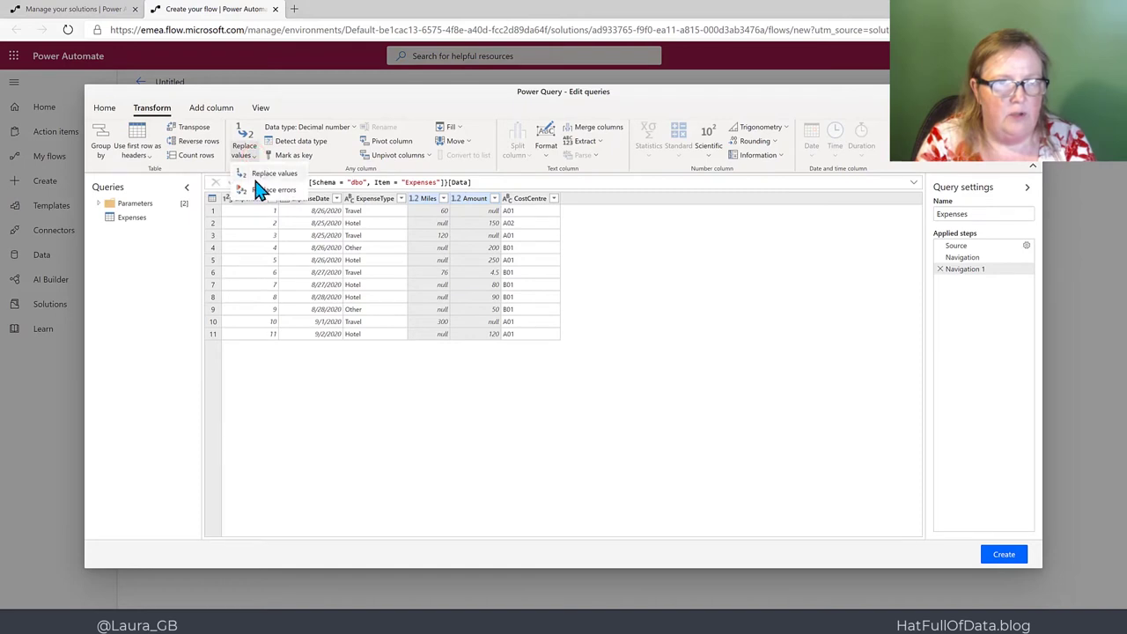
pyautogui.click(260, 169)
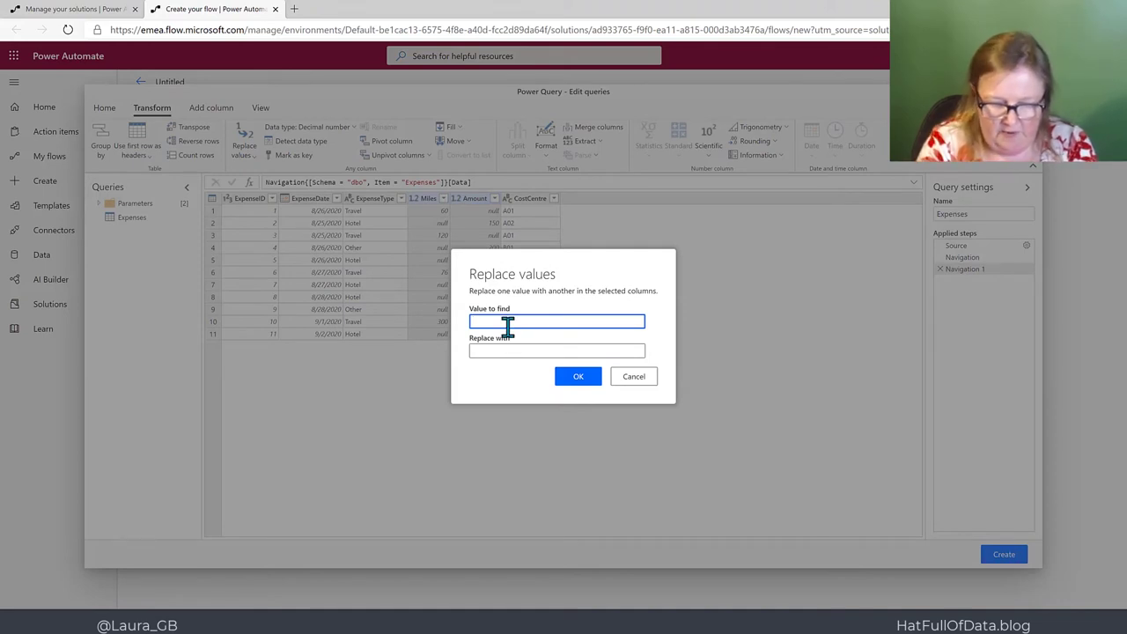
pyautogui.write('null')
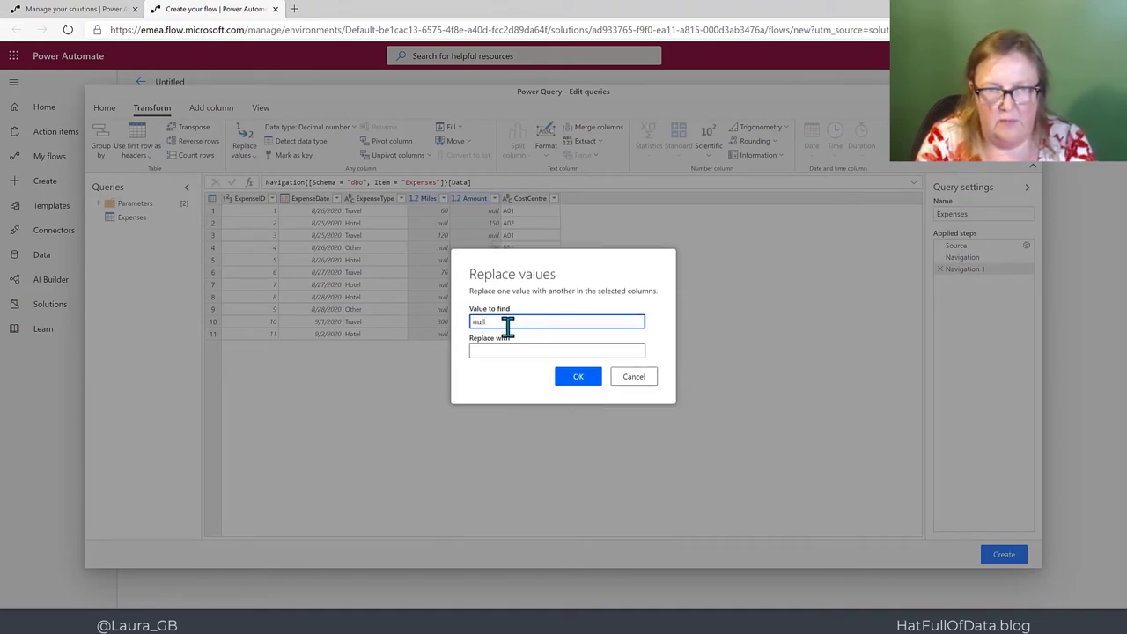
pyautogui.click(501, 348)
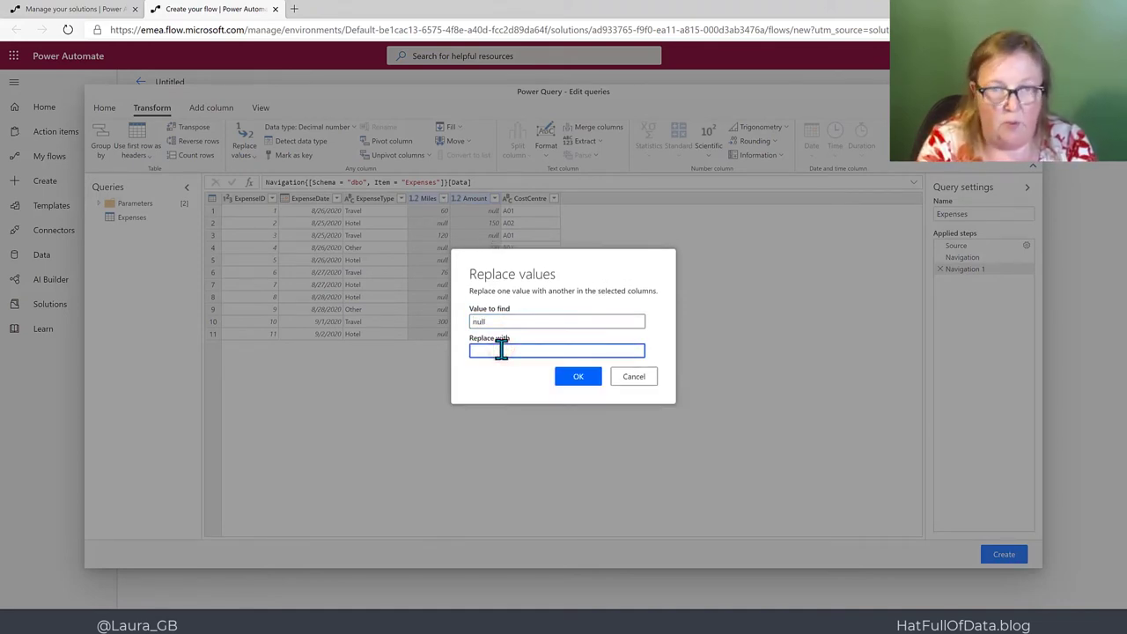
pyautogui.write('0')
pyautogui.click(578, 380)
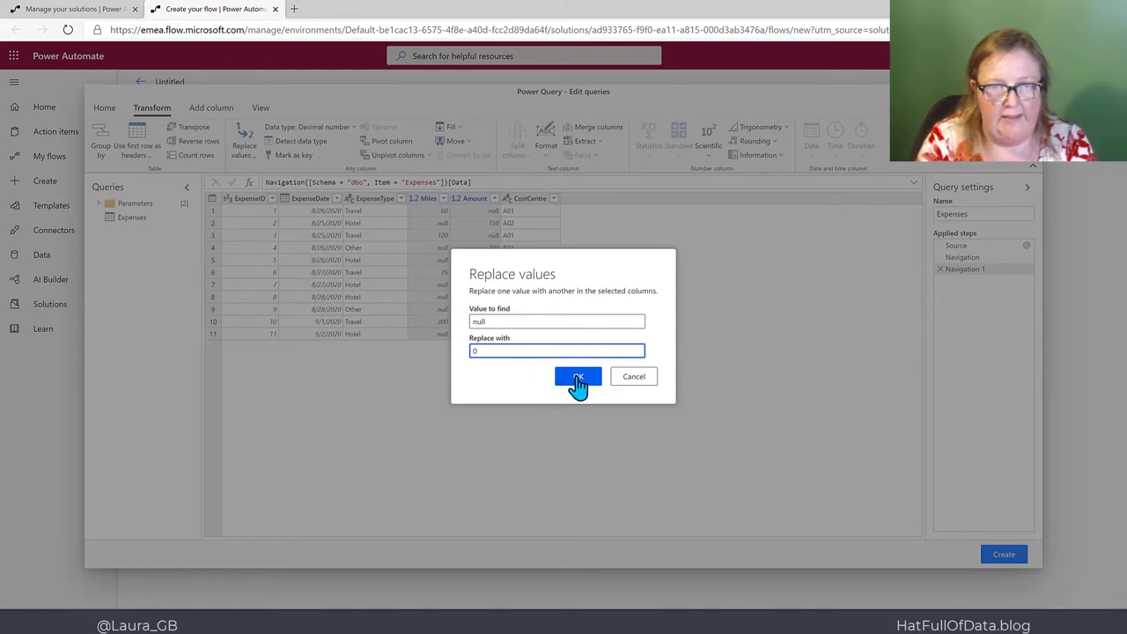
pyautogui.click(577, 380)
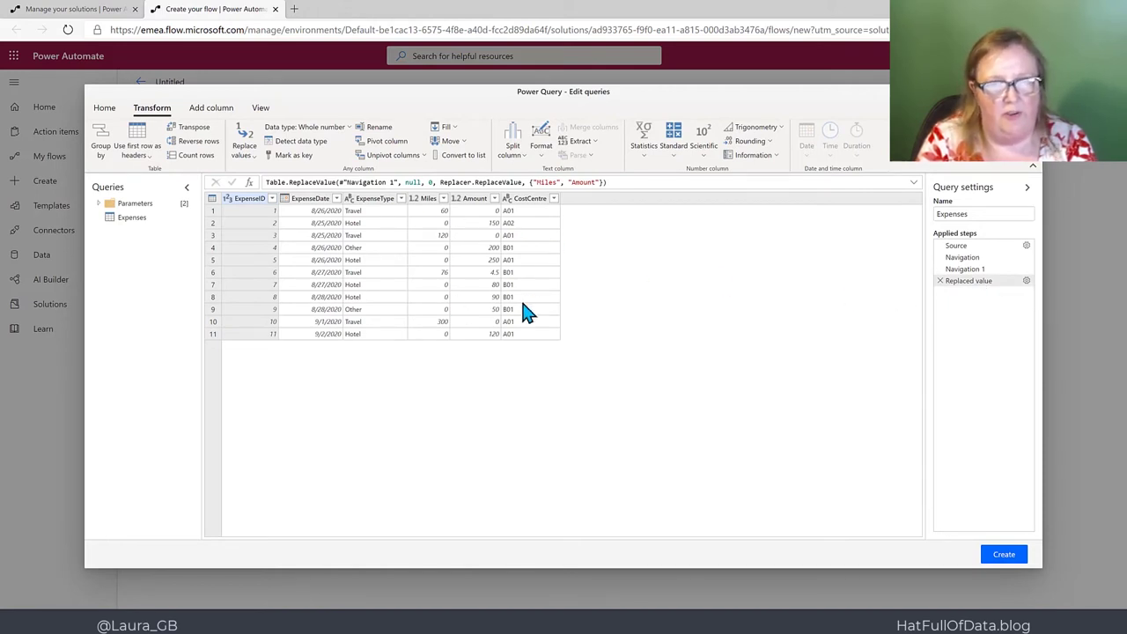
# Multiply the values in the Miles column by 0.40
pyautogui.click(427, 198)
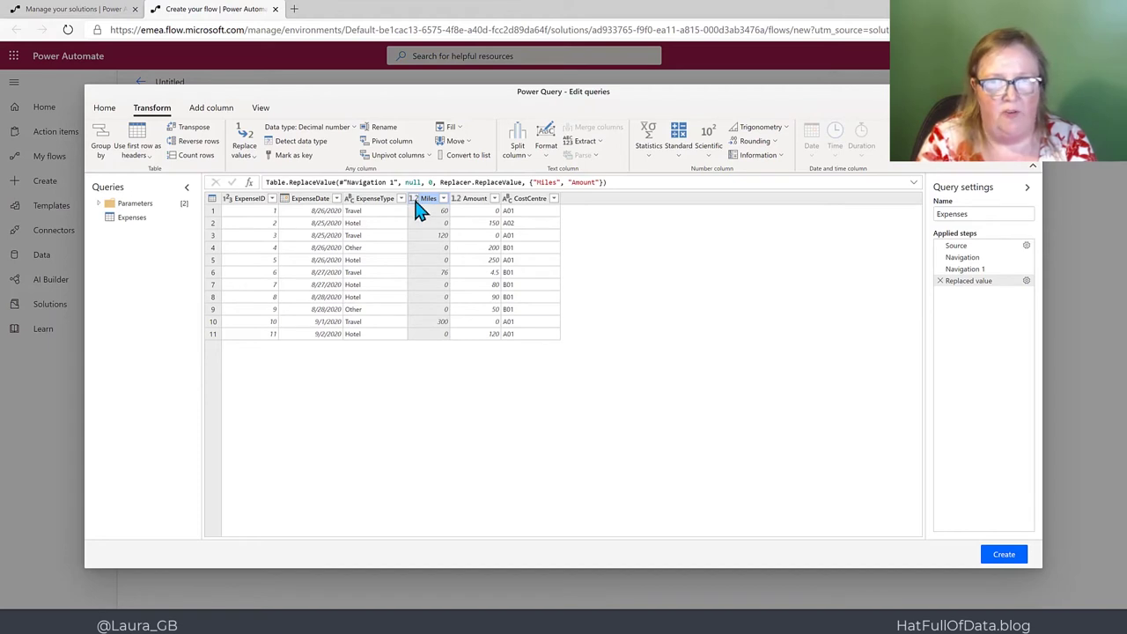
pyautogui.click(684, 162)
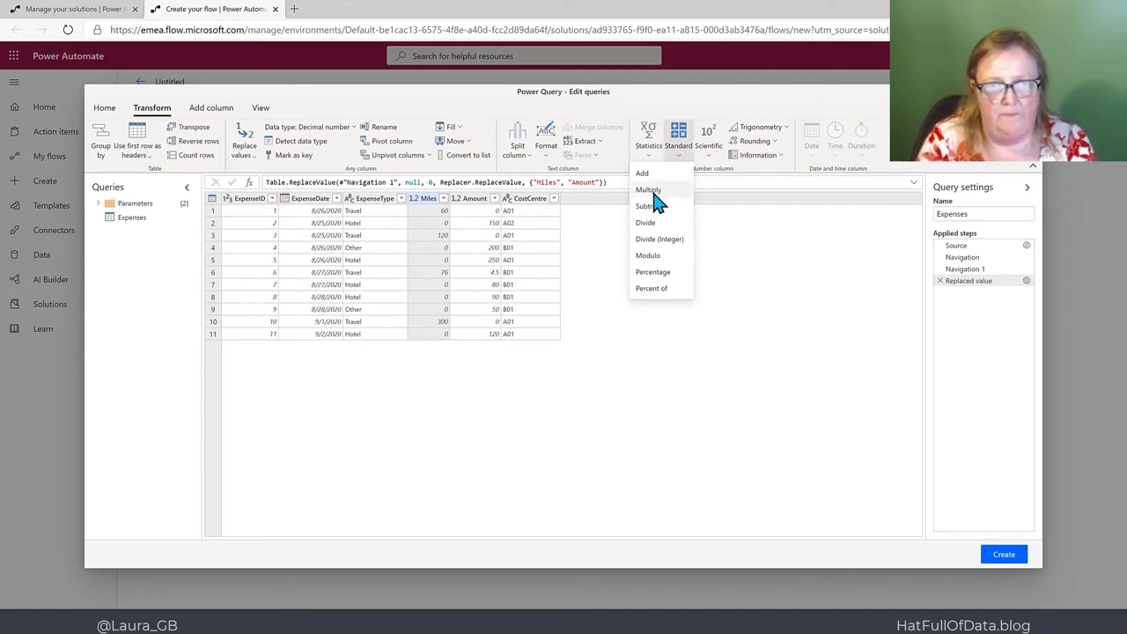
pyautogui.click(650, 191)
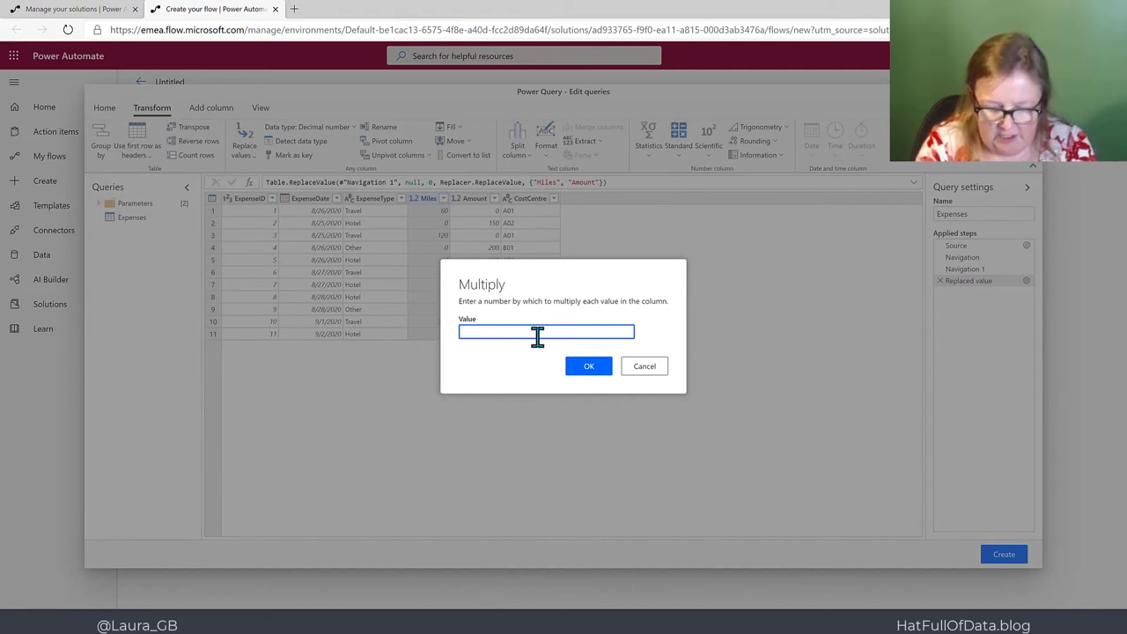
pyautogui.write('0.40')
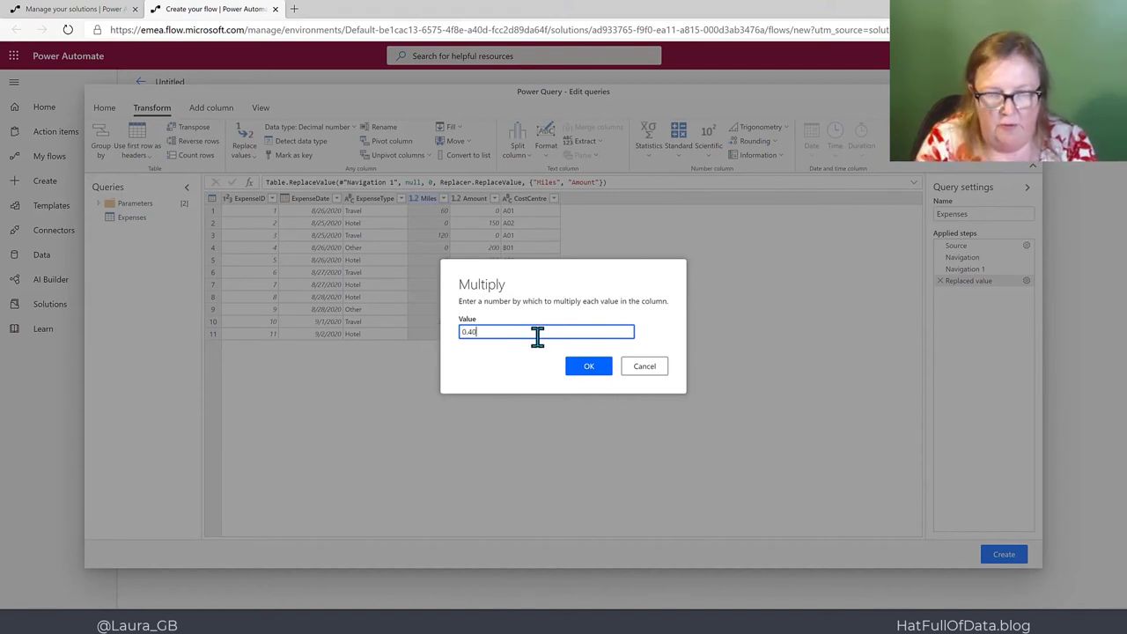
pyautogui.click(590, 371)
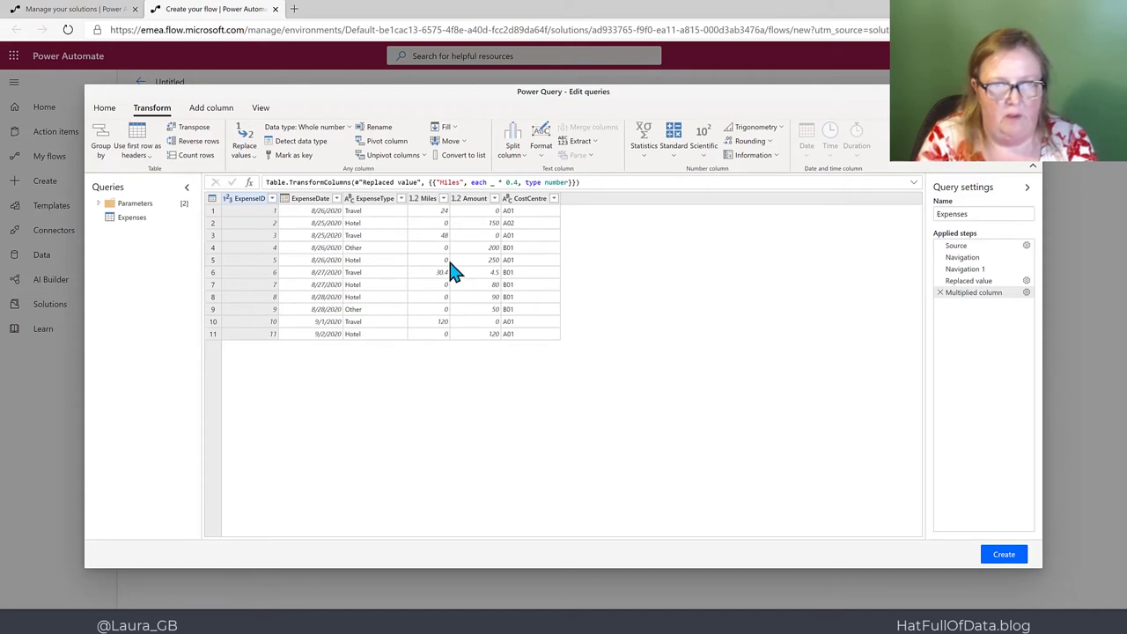
# Add a new column that adds the Miles and Amount columns together
pyautogui.click(424, 201)
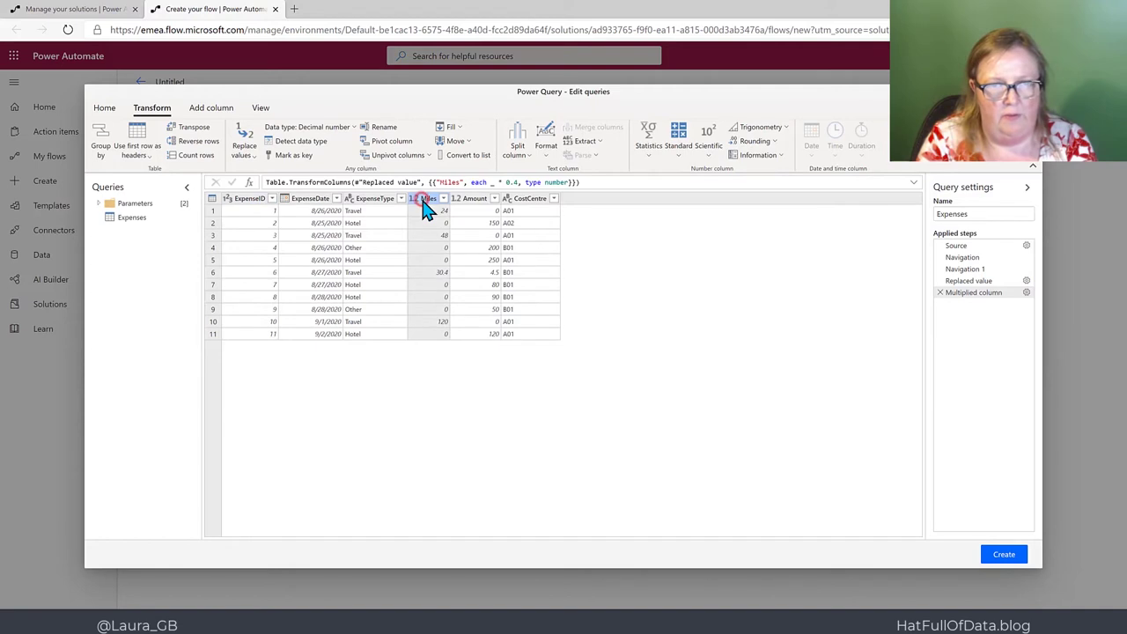
pyautogui.keyDown('ctrl'); pyautogui.click(473, 199); pyautogui.keyUp('ctrl')
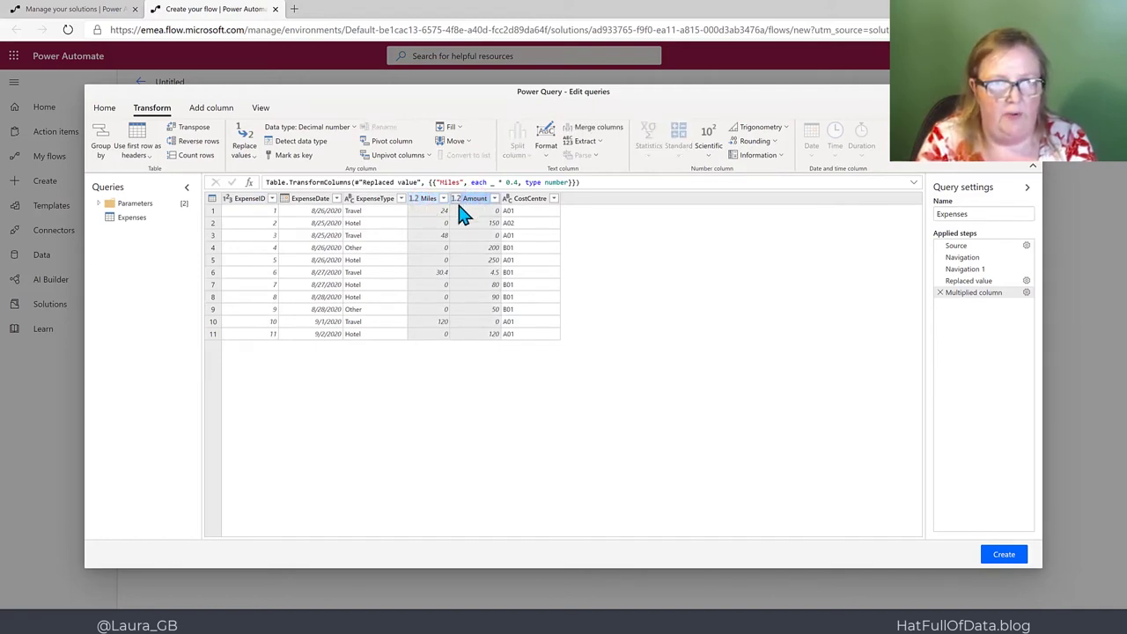
pyautogui.click(219, 110)
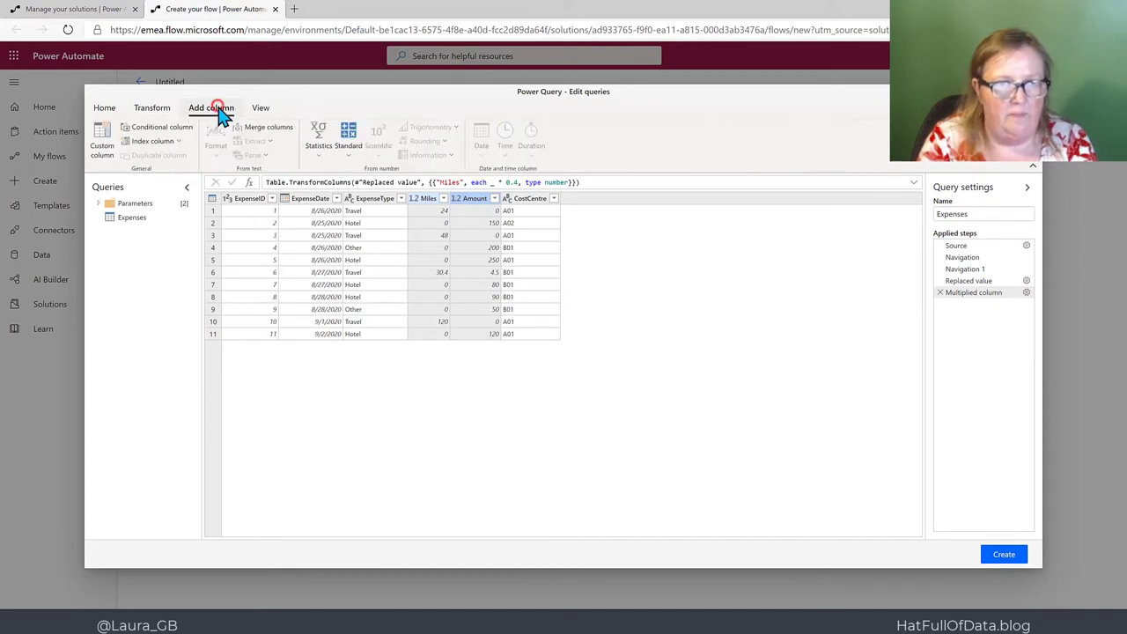
pyautogui.click(351, 150)
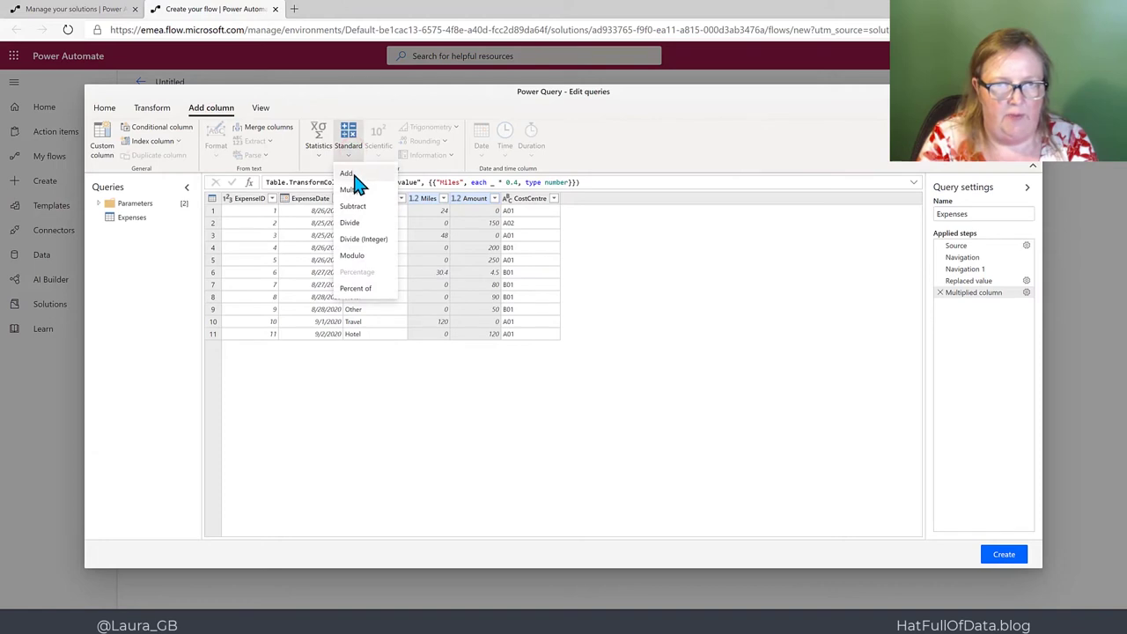
pyautogui.click(352, 173)
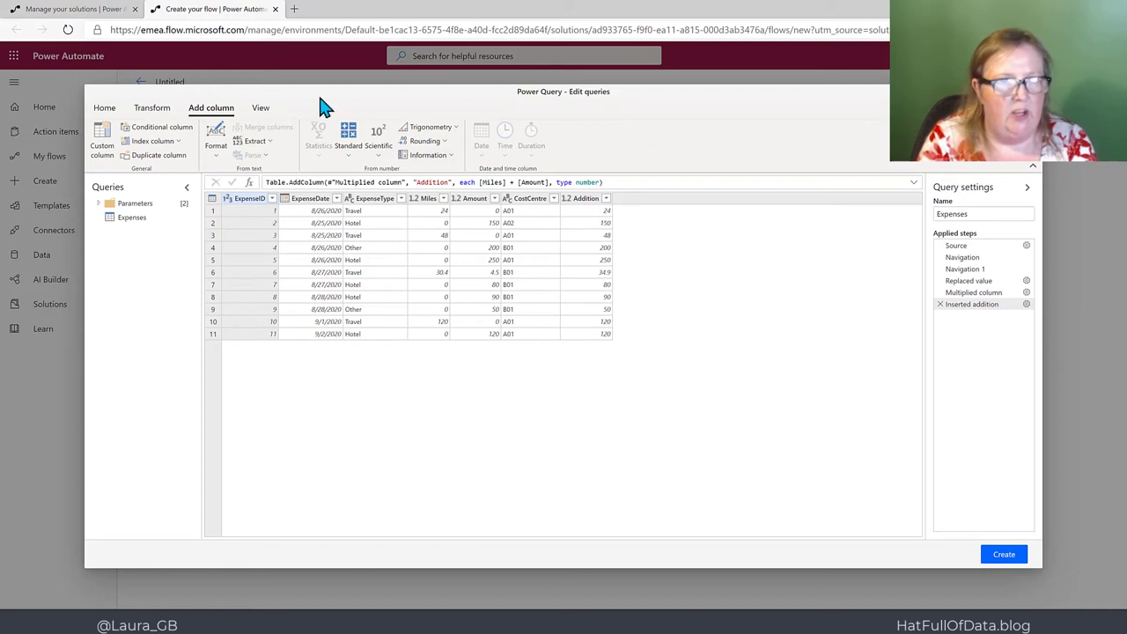
# Group the rows by ExpenseType with a new column Total as the Sum of Addition, and save the query to the flow
pyautogui.click(164, 109)
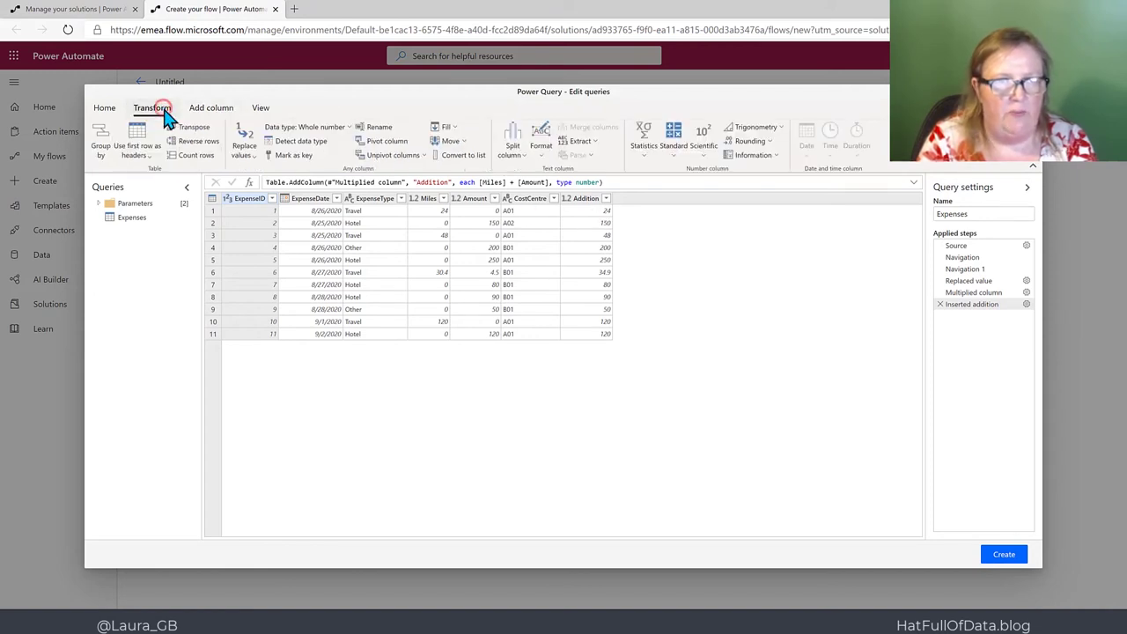
pyautogui.click(102, 154)
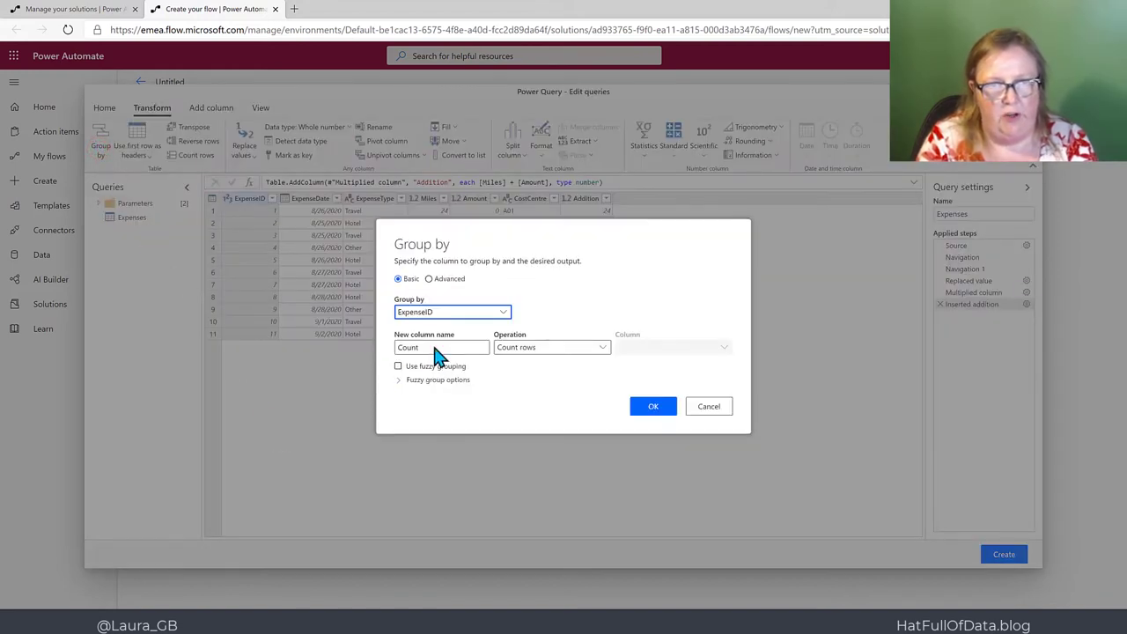
pyautogui.click(503, 313)
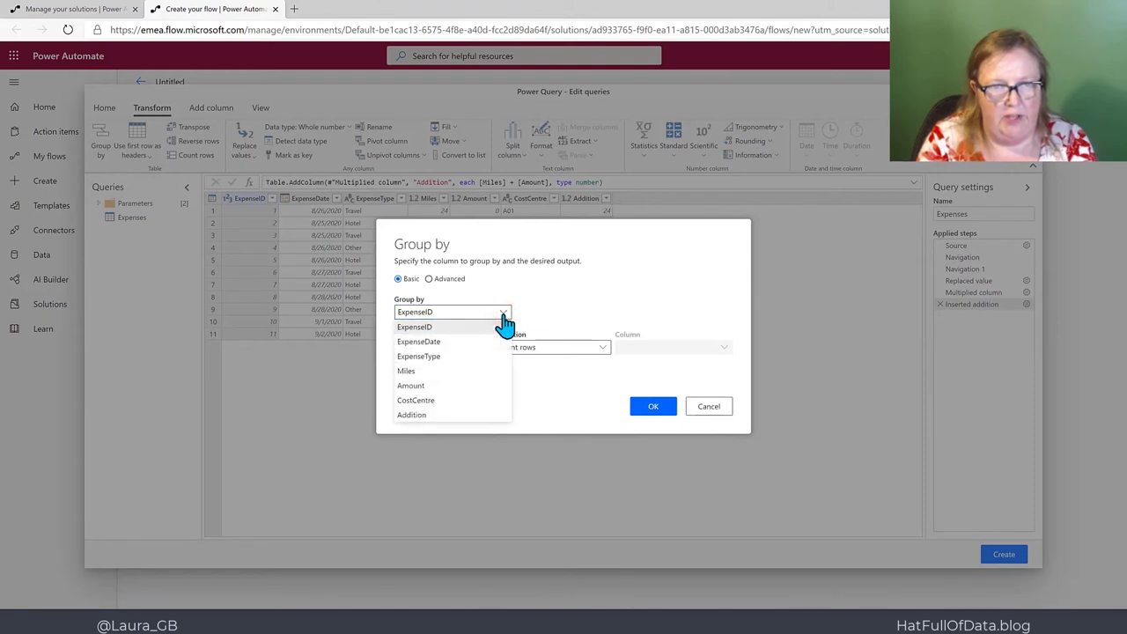
pyautogui.click(436, 355)
pyautogui.moveTo(432, 347); pyautogui.dragTo(397, 346)
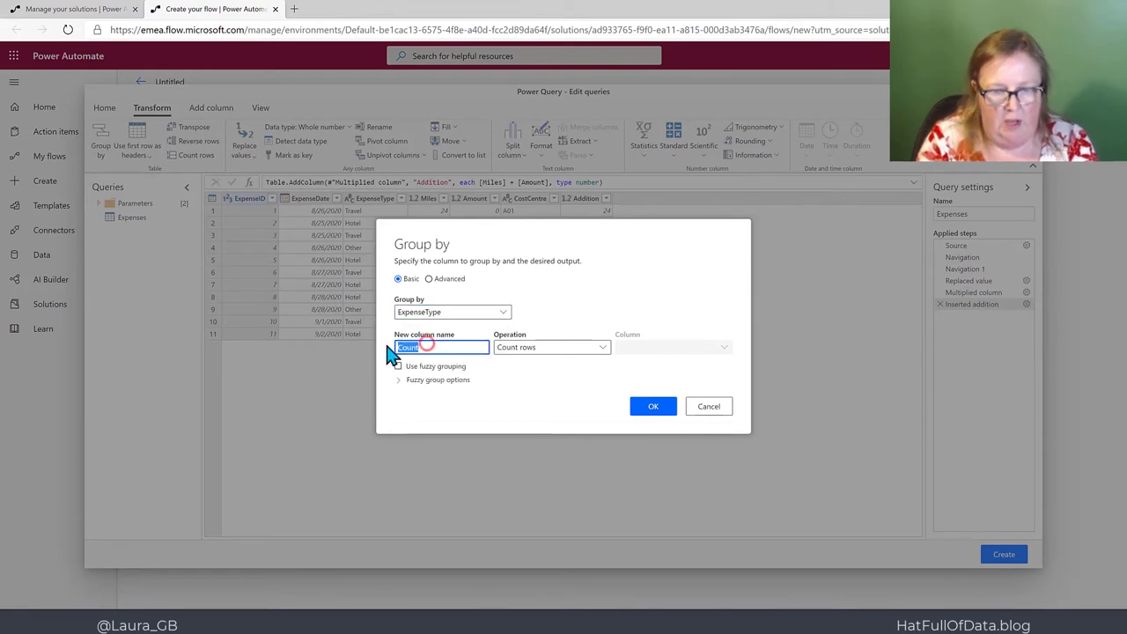
pyautogui.write('Tot')
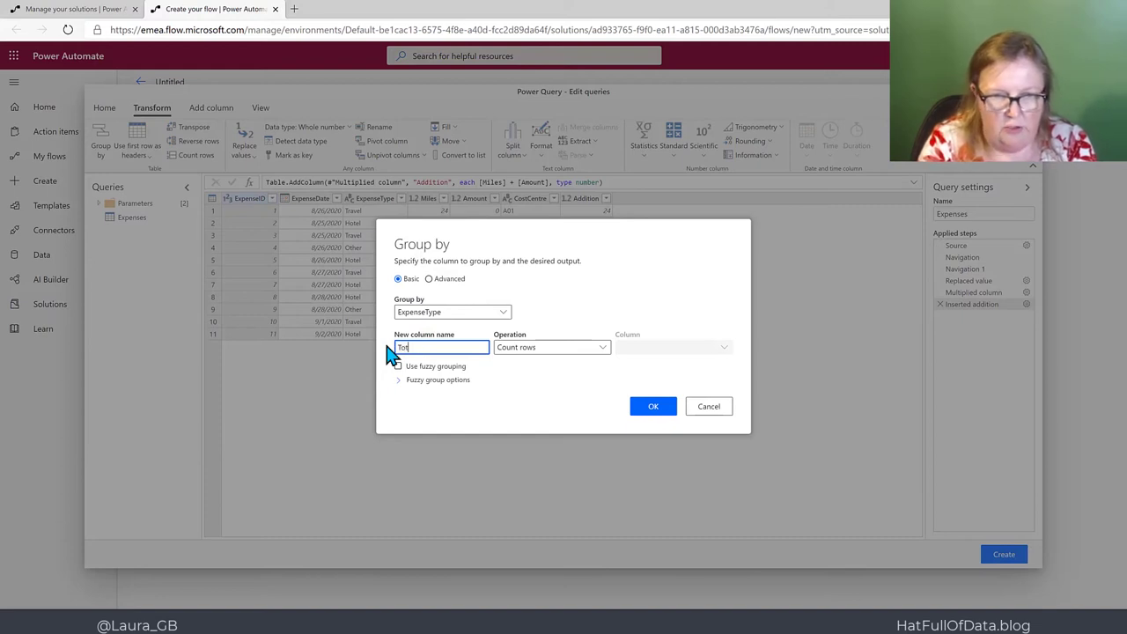
pyautogui.write('al')
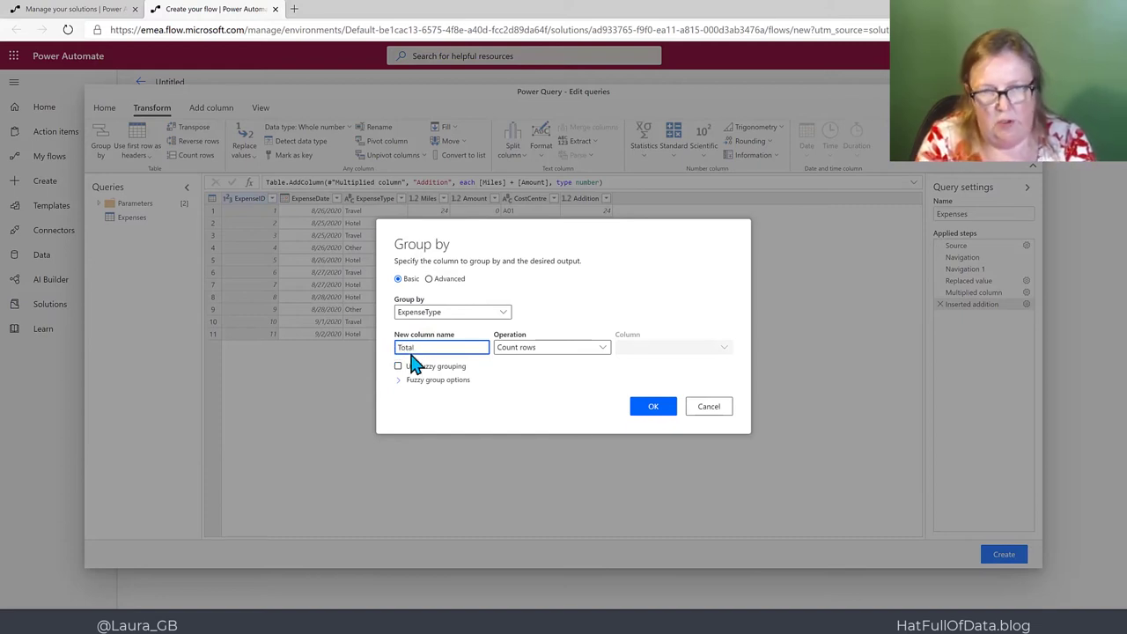
pyautogui.click(607, 351)
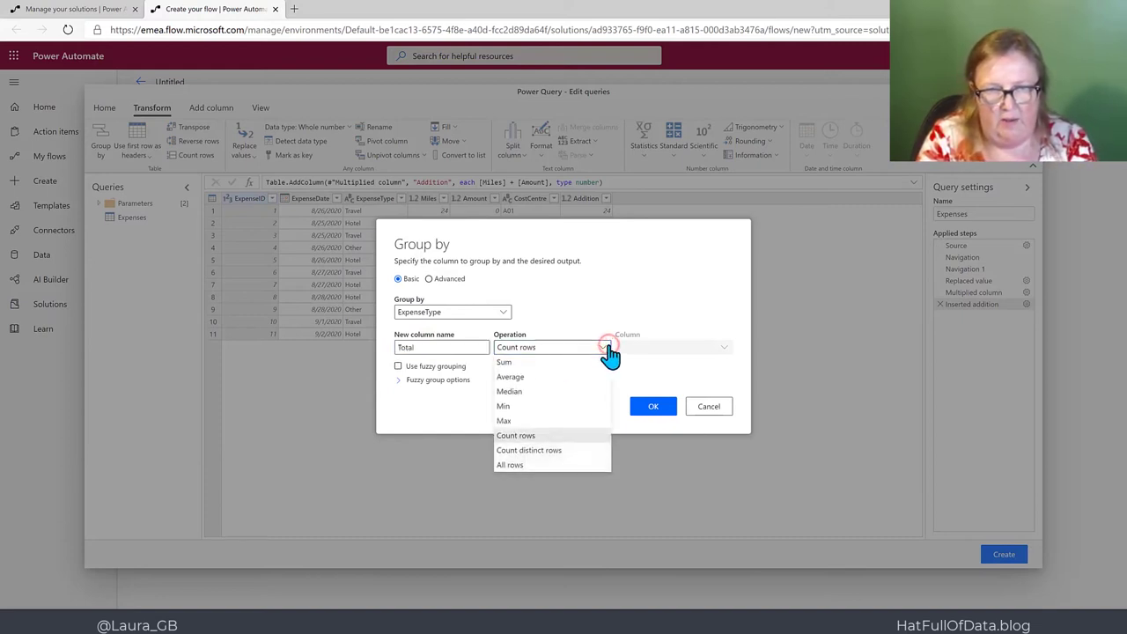
pyautogui.click(525, 363)
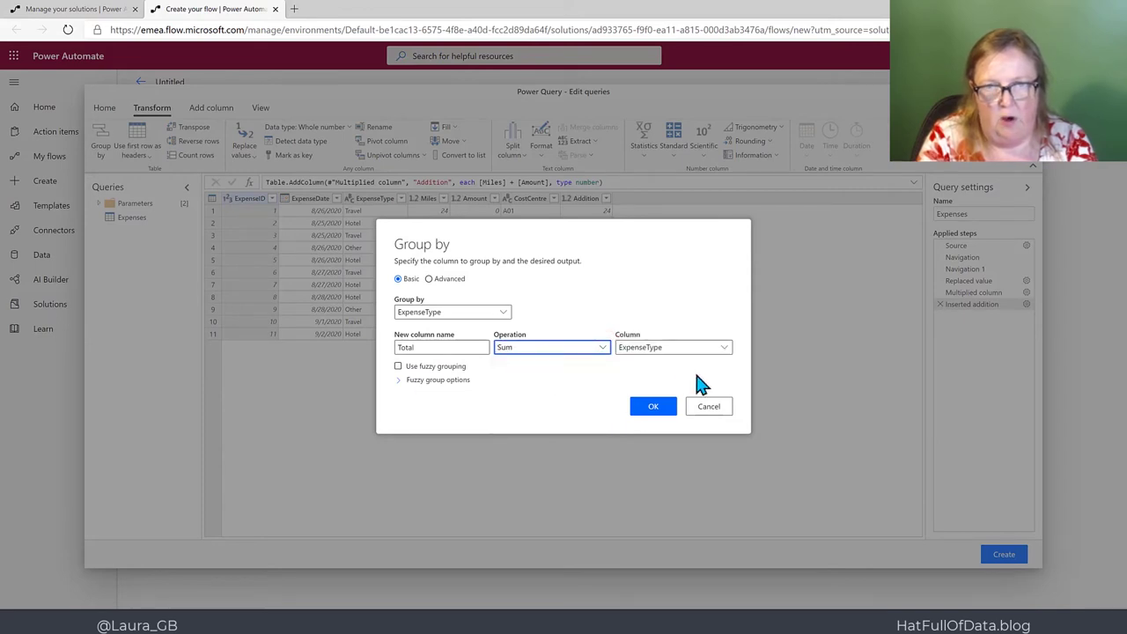
pyautogui.click(725, 349)
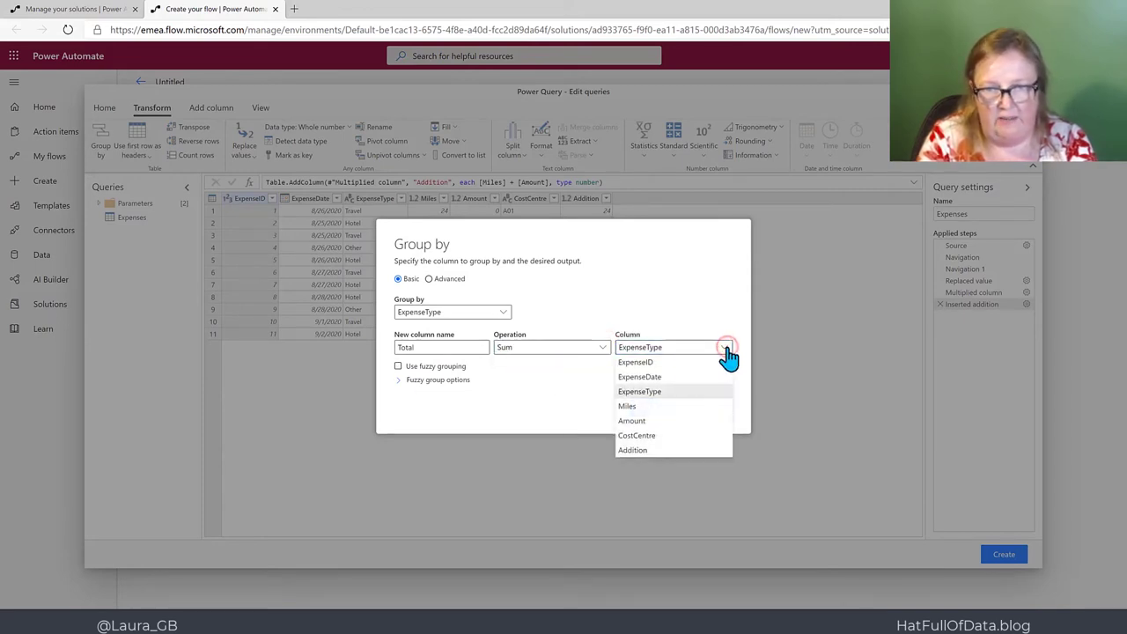
pyautogui.click(642, 450)
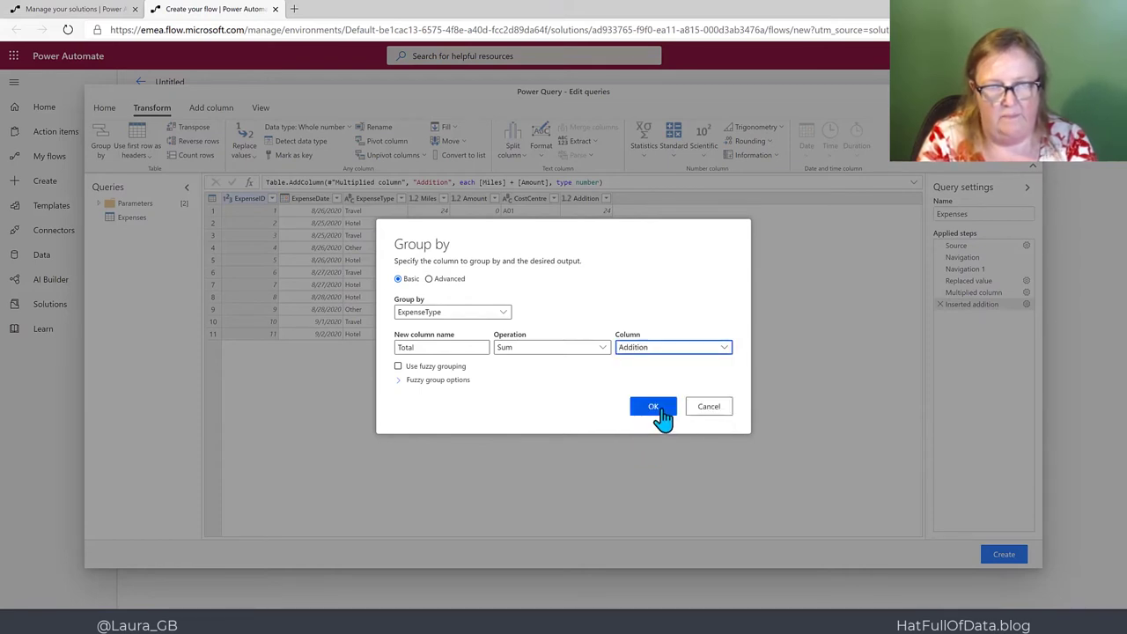
pyautogui.click(662, 410)
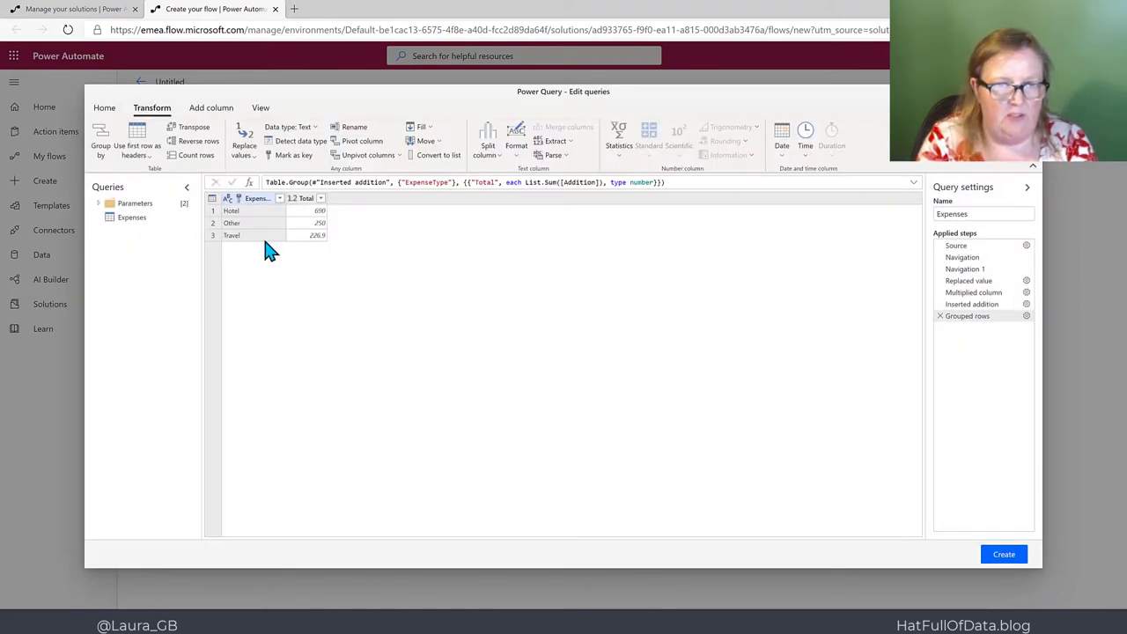
pyautogui.click(304, 198)
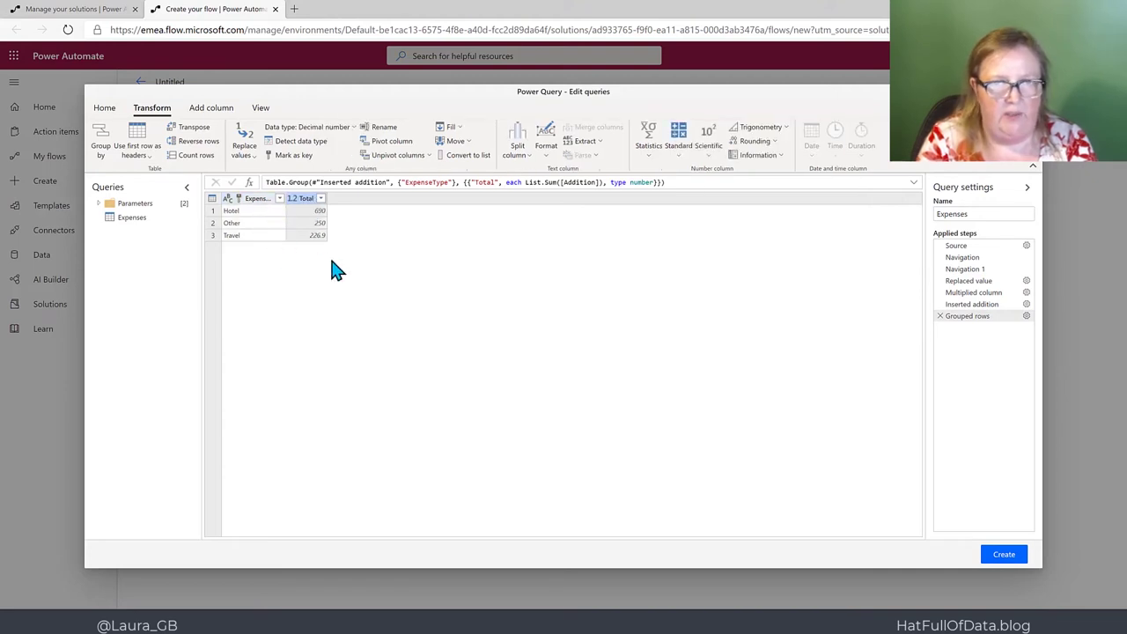
pyautogui.click(1009, 561)
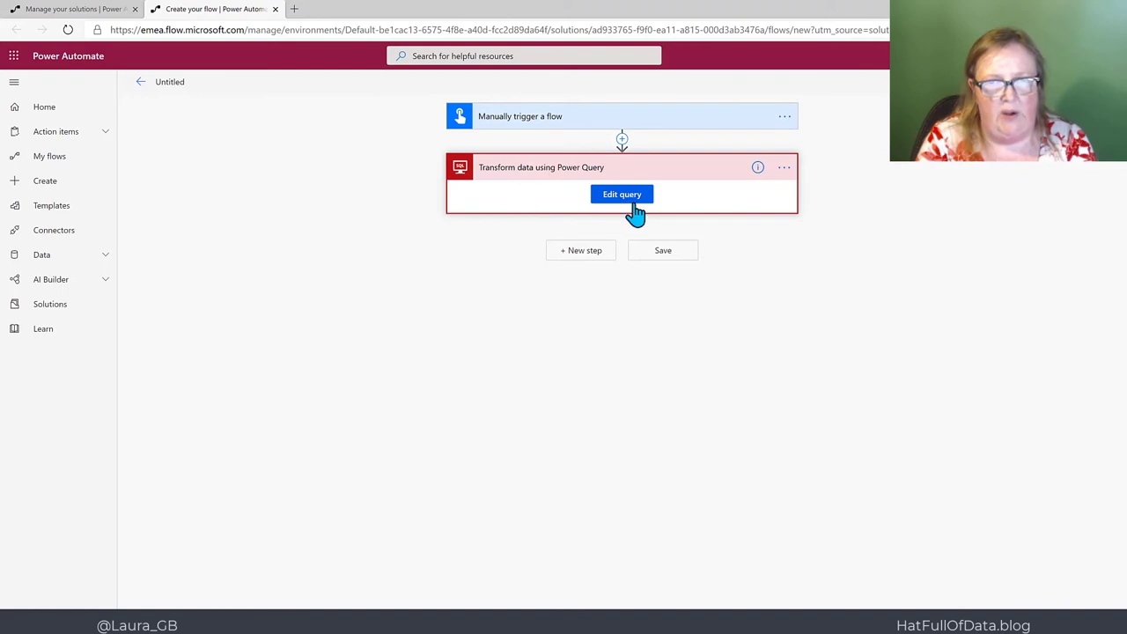
# Search the actions for "html" and add Data Operation's Create HTML table as the flow's next step
pyautogui.click(598, 260)
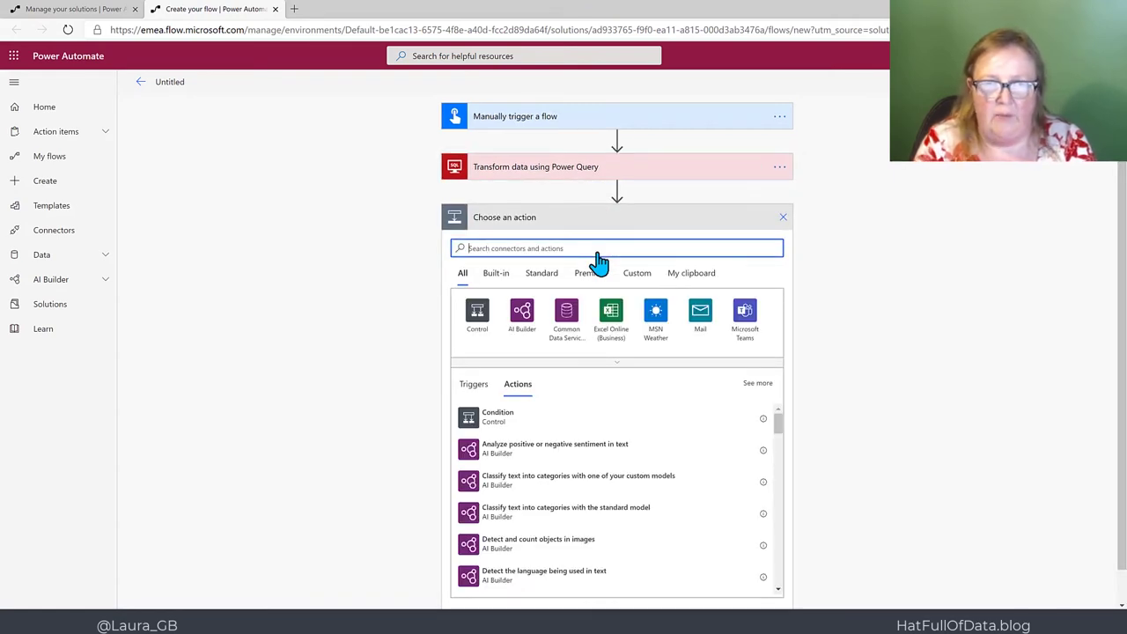
pyautogui.write('html')
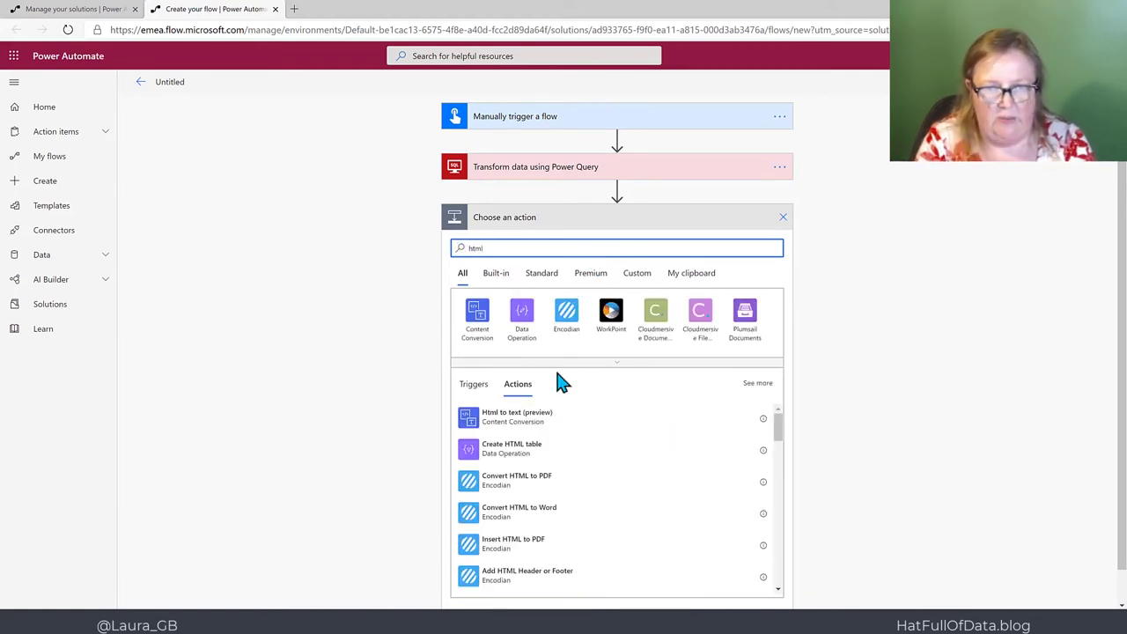
pyautogui.click(535, 458)
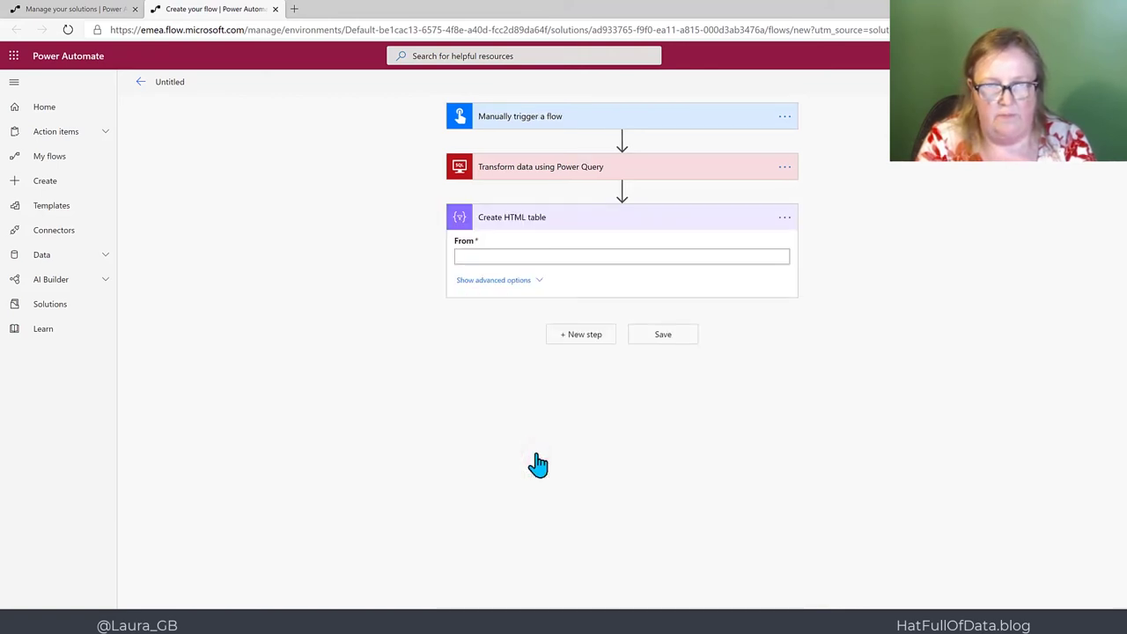
# Use the body/value output of the Power Query step as the source of the HTML table
pyautogui.click(507, 254)
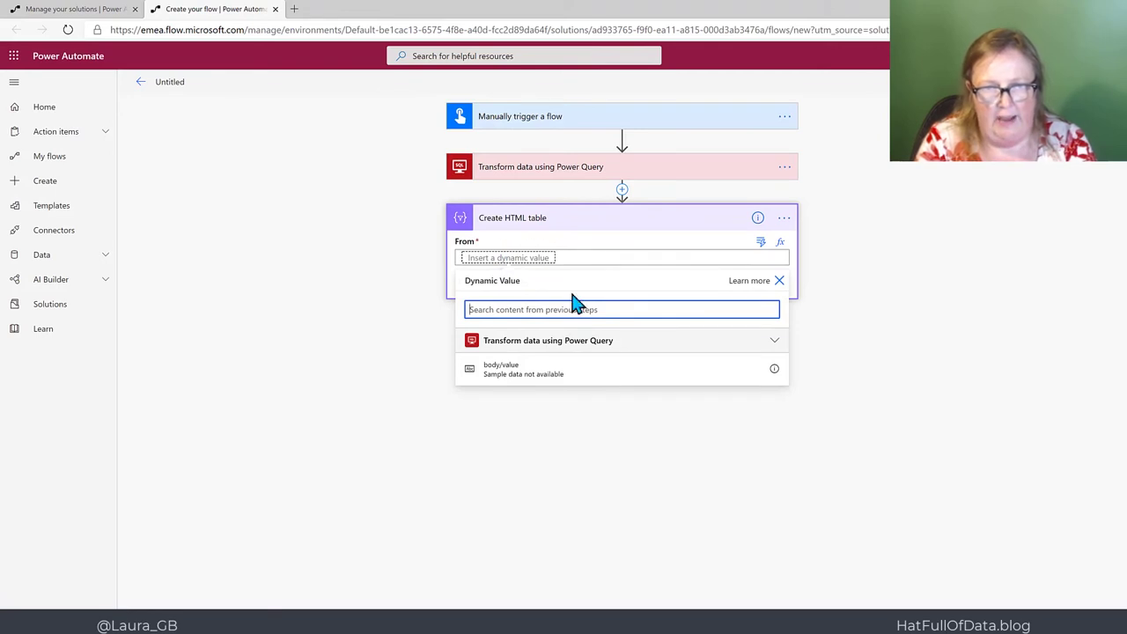
pyautogui.click(511, 385)
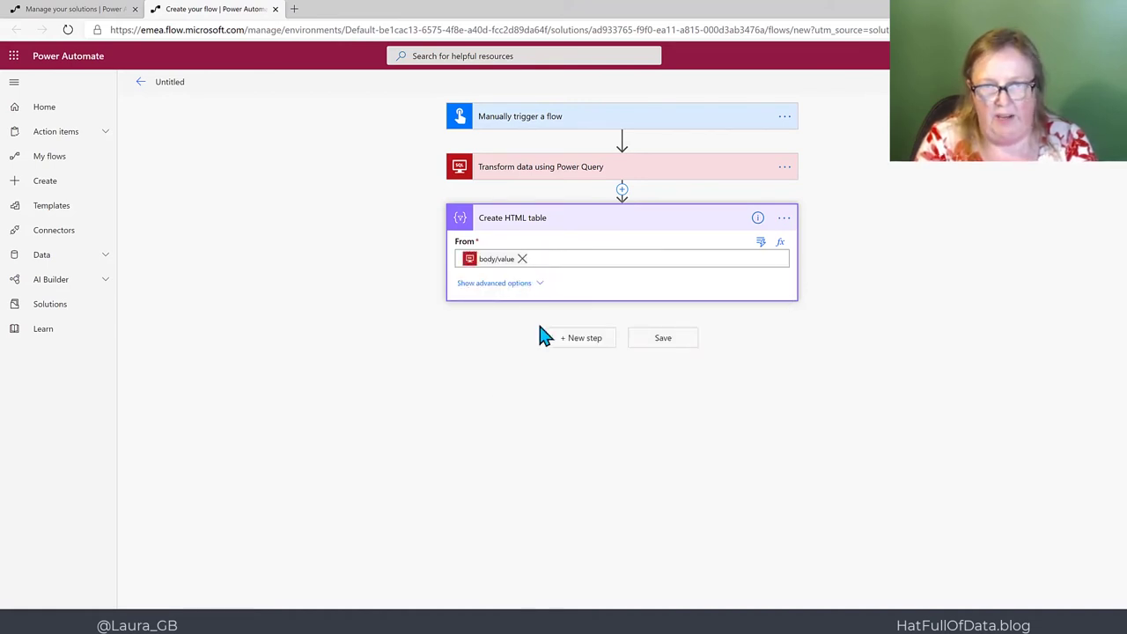
# Search the actions for "email" and add Office 365 Outlook's Send an email (V2) as the flow's next step
pyautogui.click(586, 344)
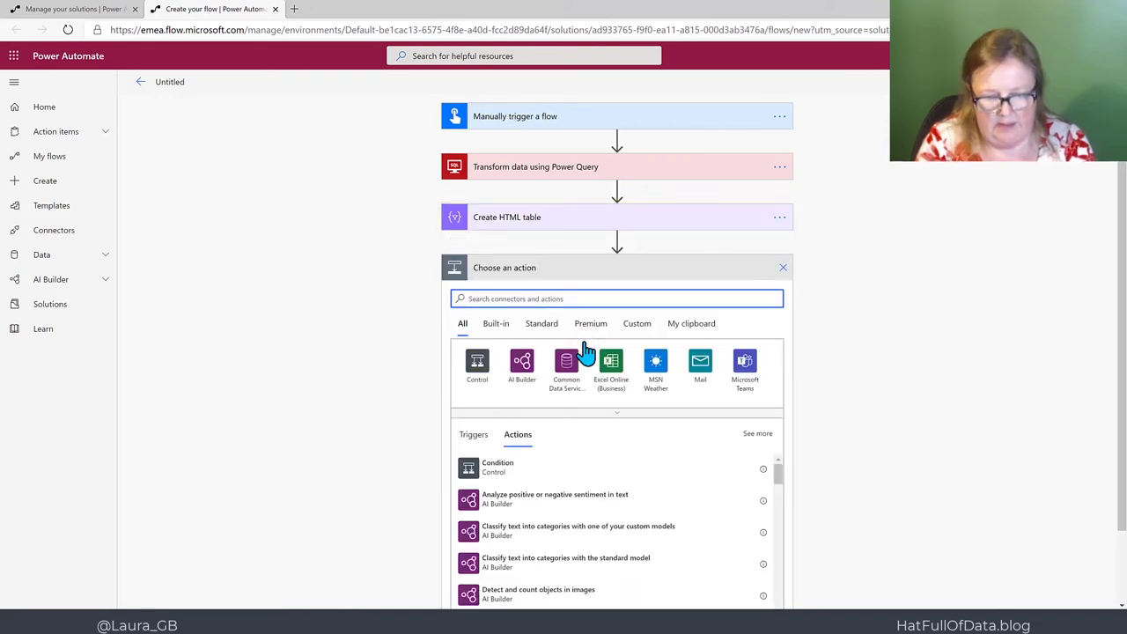
pyautogui.write('email')
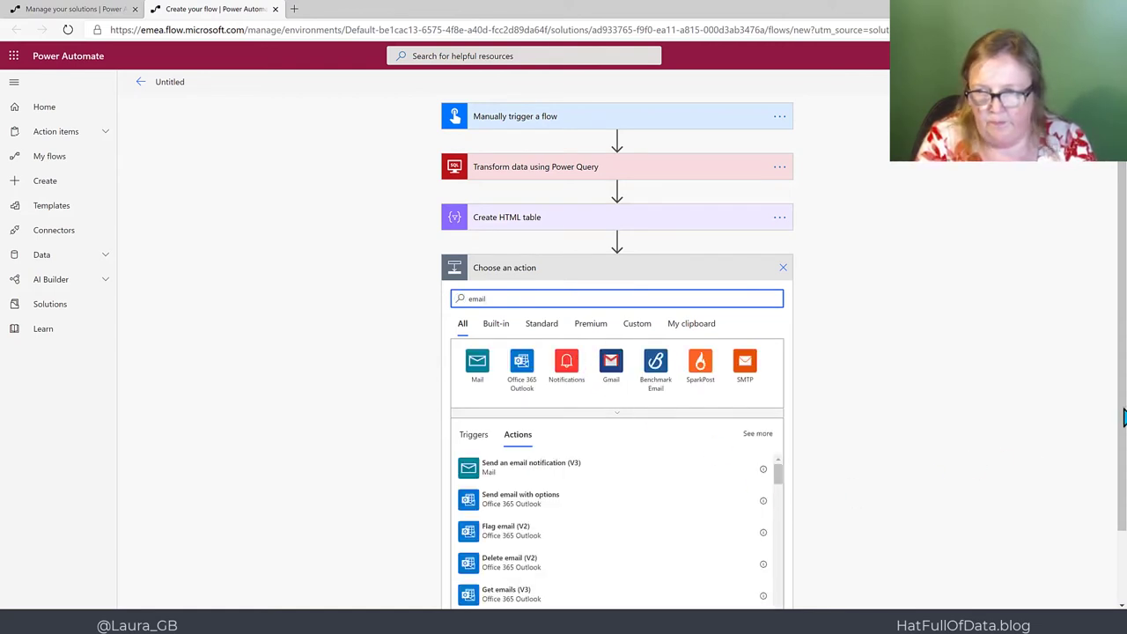
pyautogui.moveTo(1120, 417); pyautogui.dragTo(1115, 516)
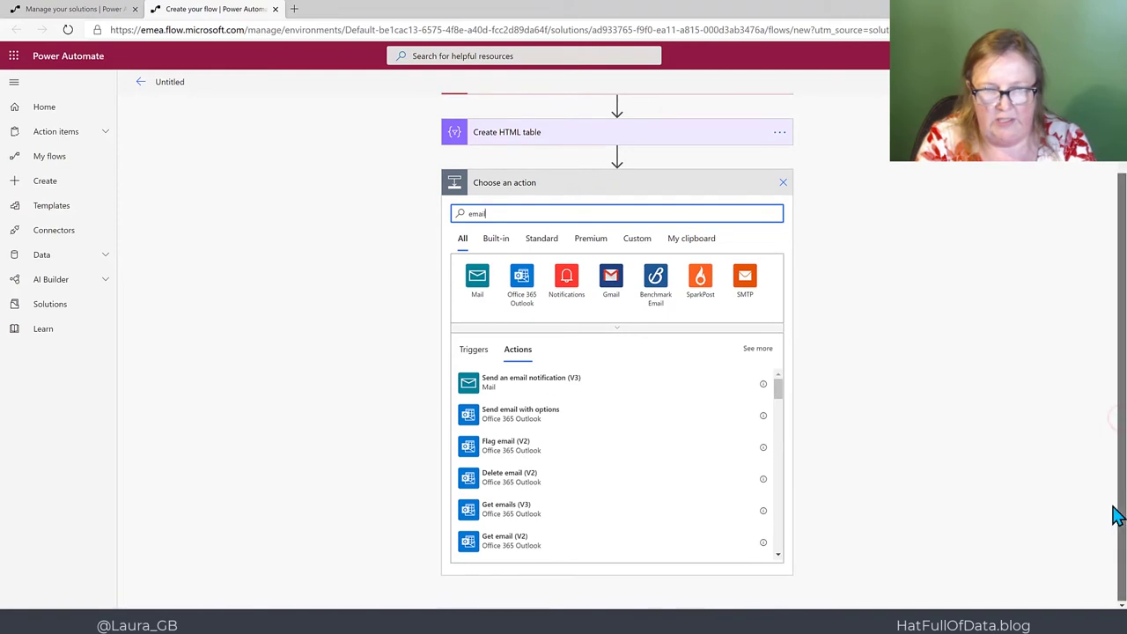
pyautogui.click(527, 297)
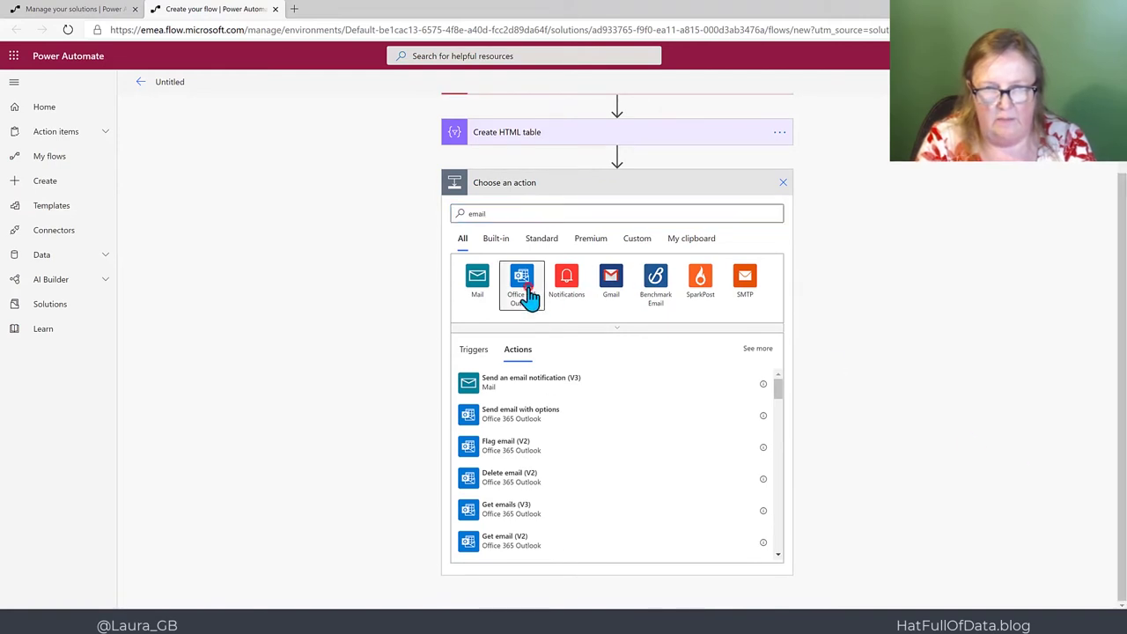
pyautogui.scroll(-5, 581, 291)
pyautogui.write('send')
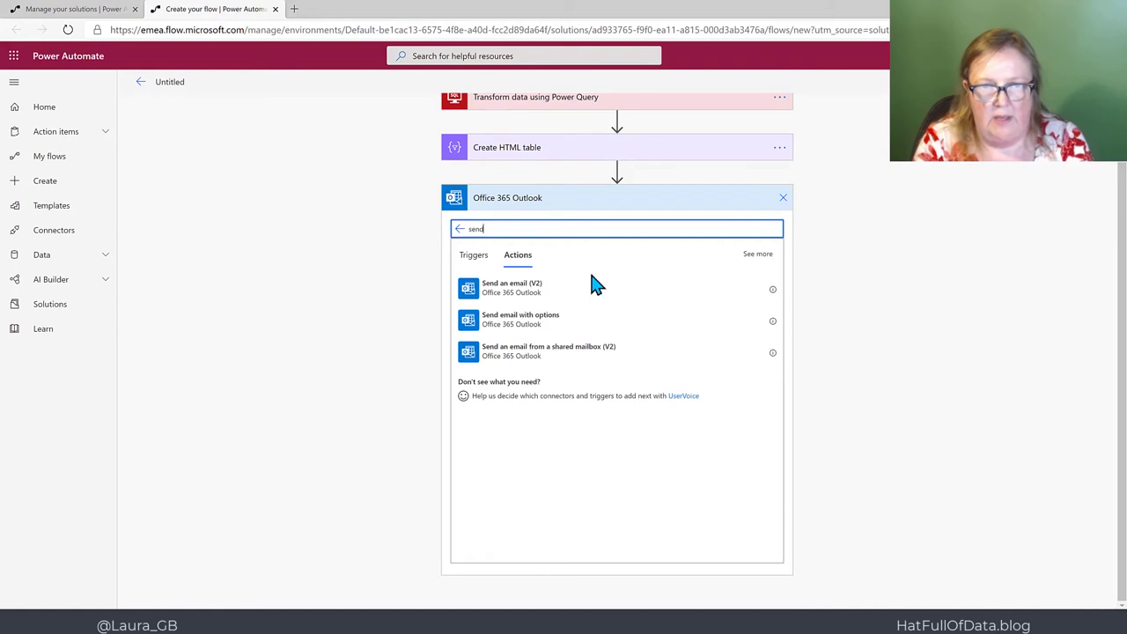
pyautogui.click(530, 288)
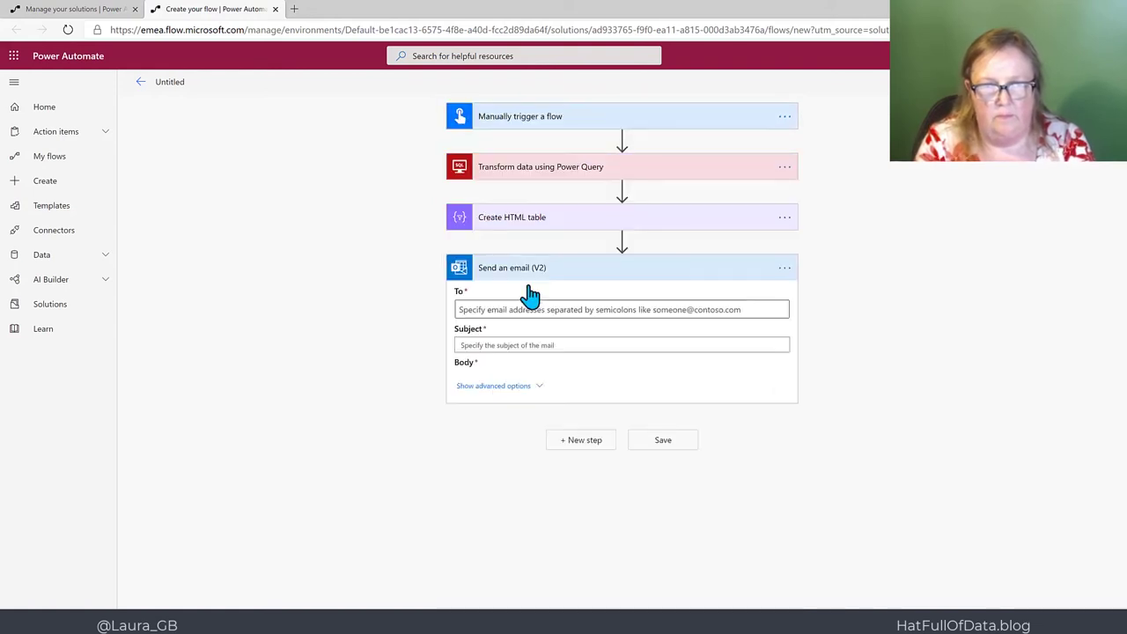
# Address the email to the suggested demo account and set its subject to "Expenses"
pyautogui.click(500, 308)
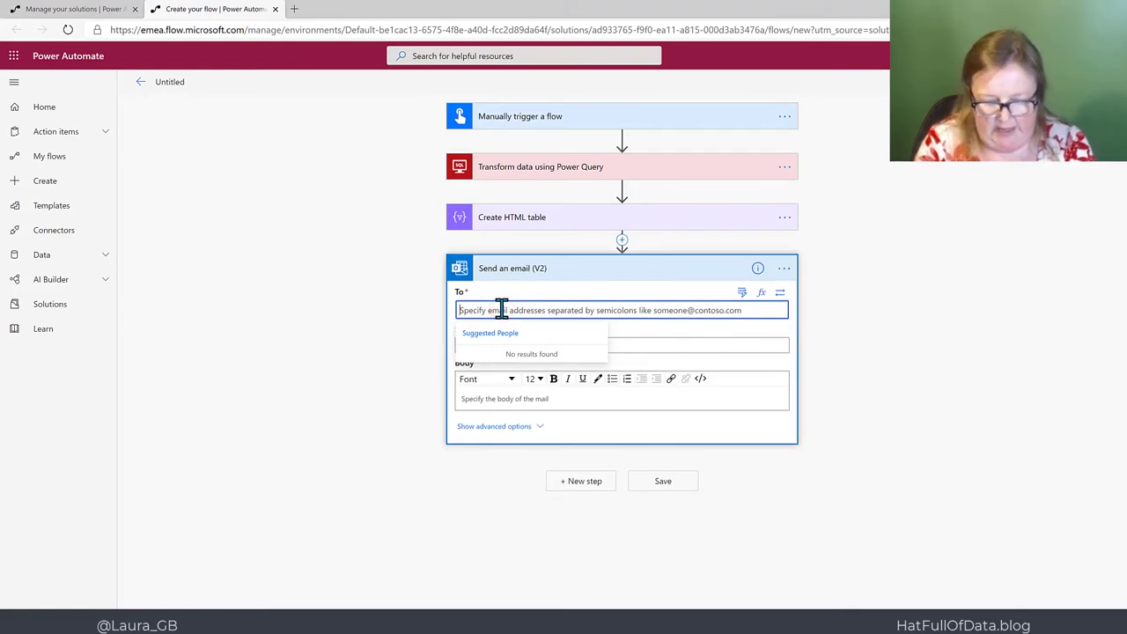
pyautogui.write('leg')
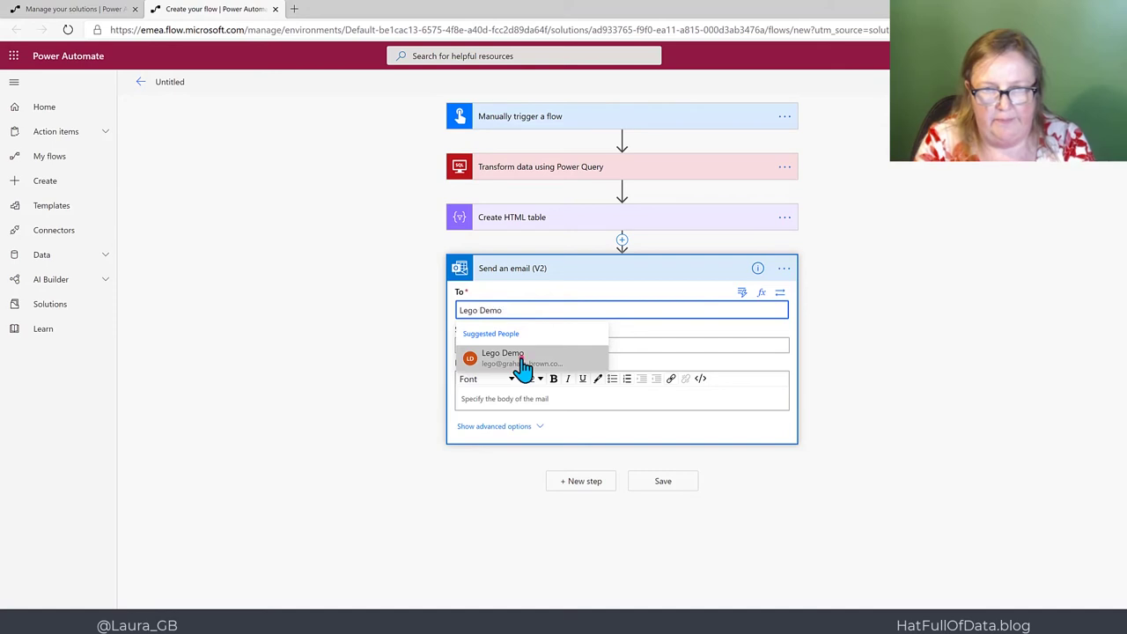
pyautogui.click(521, 363)
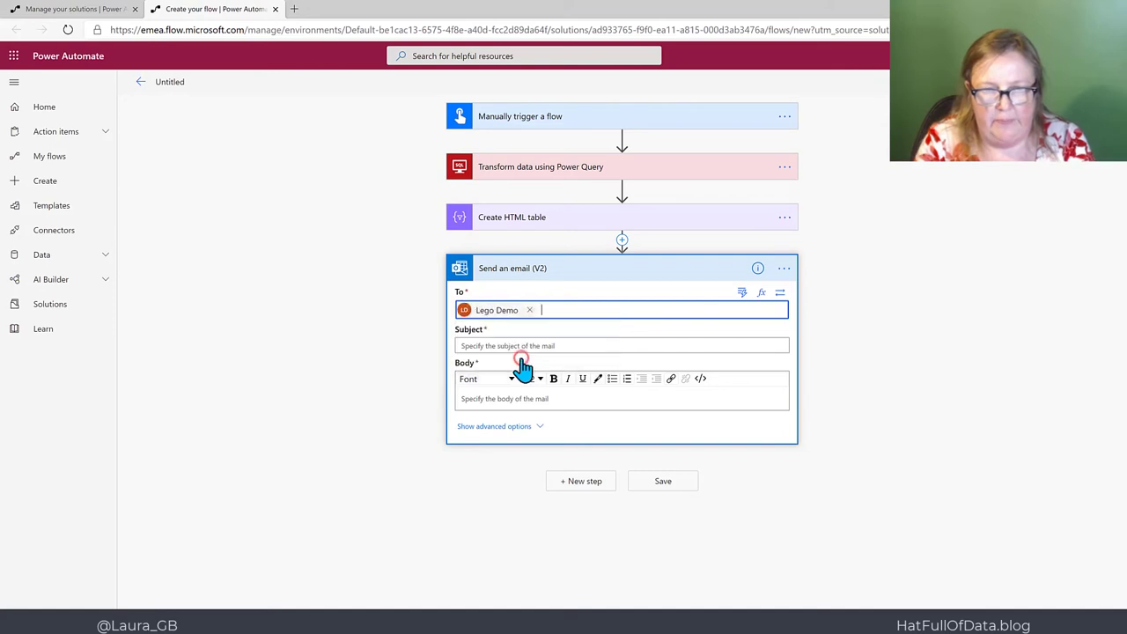
pyautogui.click(475, 343)
pyautogui.write('Expenses')
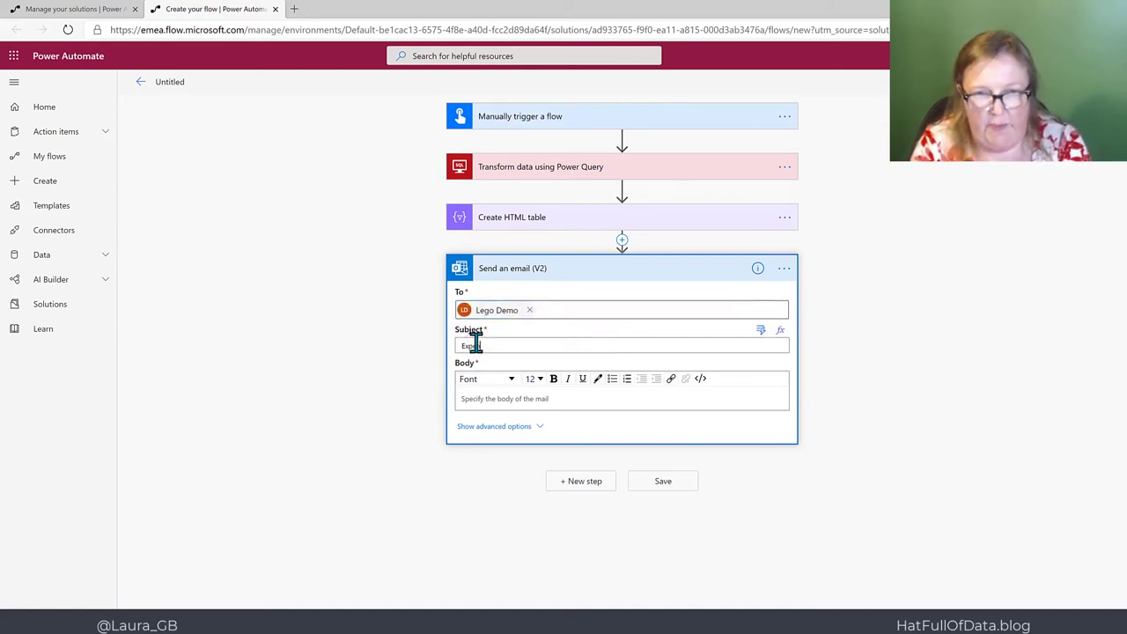
# Insert the Output of Create HTML table as the email body and save the flow
pyautogui.click(511, 398)
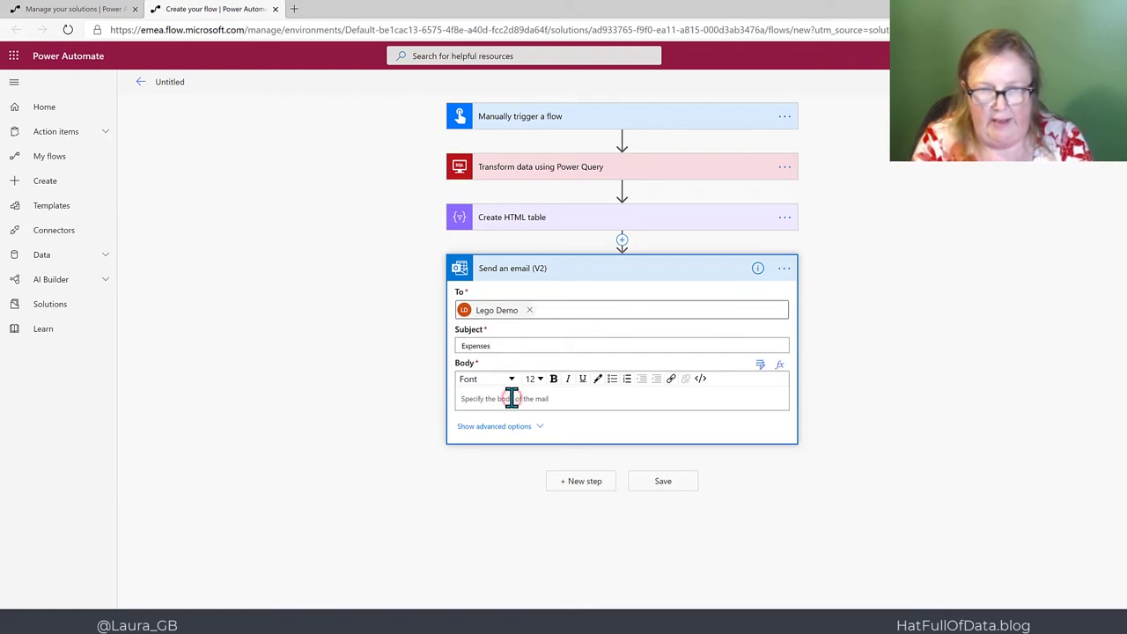
pyautogui.click(576, 408)
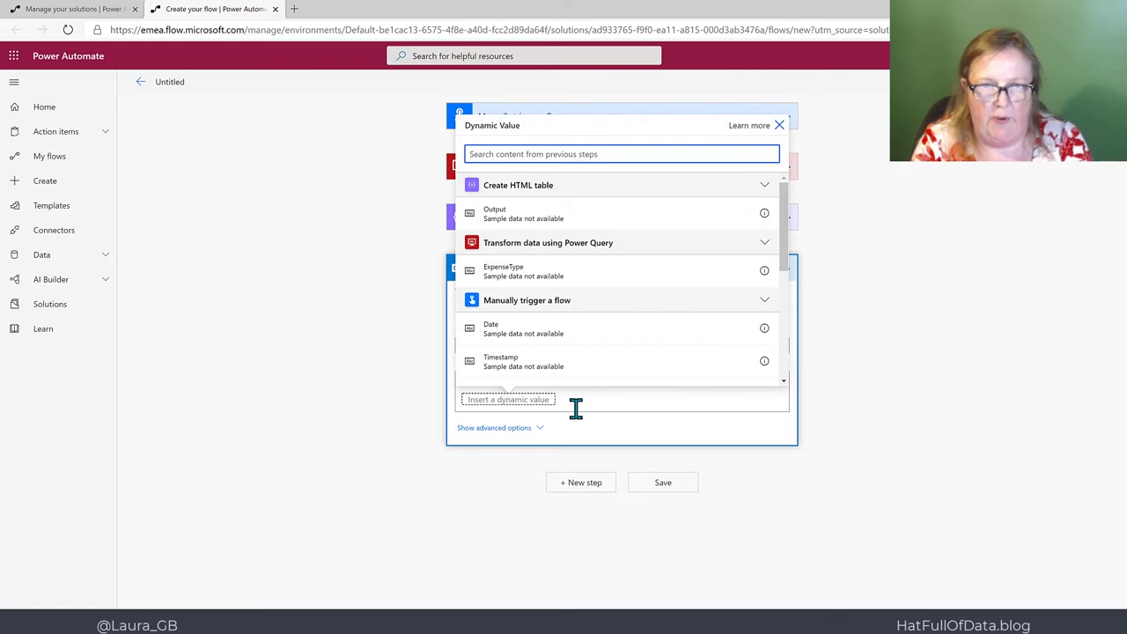
pyautogui.click(511, 218)
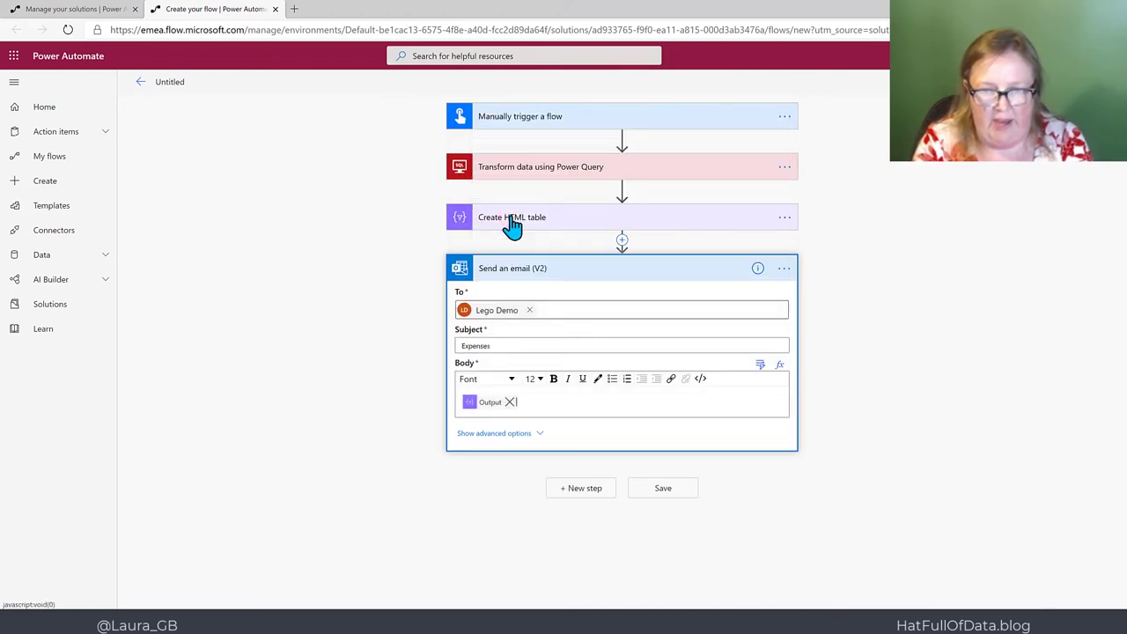
pyautogui.click(673, 492)
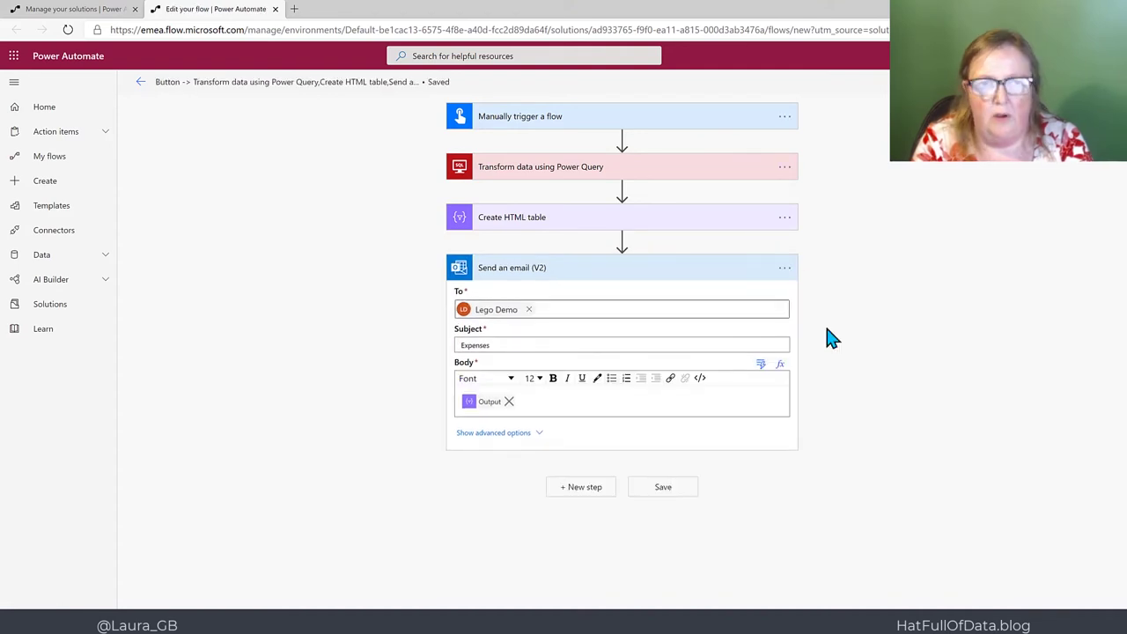
# Rename the flow as "Expenses EMail"
pyautogui.click(353, 82)
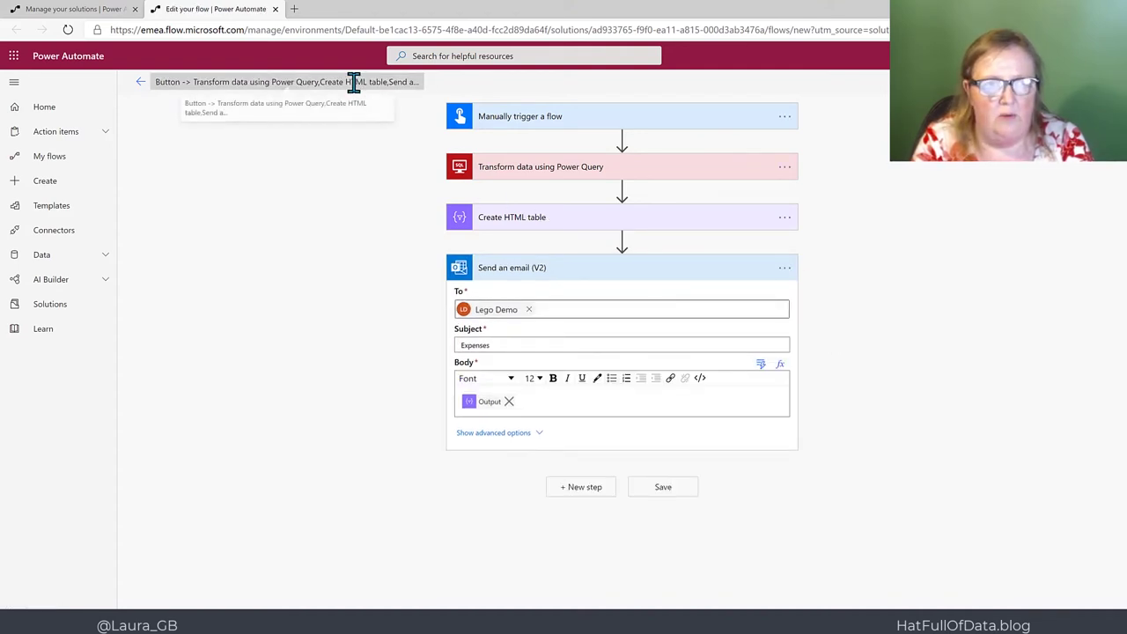
pyautogui.hotkey('ctrl', 'a')
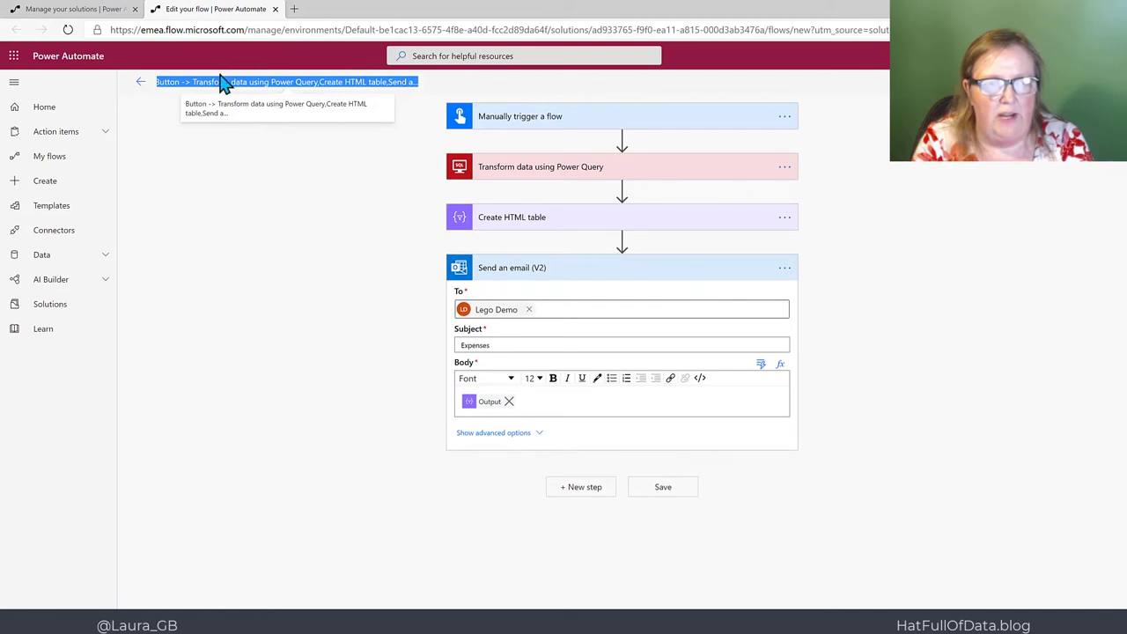
pyautogui.press('BackSpace')
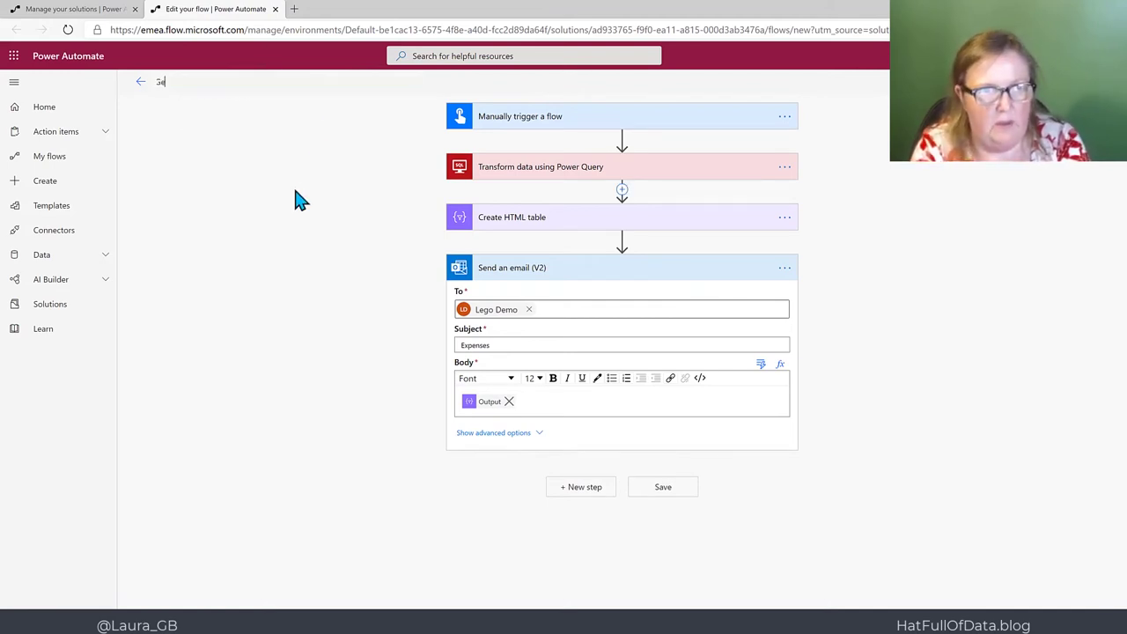
pyautogui.write('Untitlec')
pyautogui.press('BackSpace')
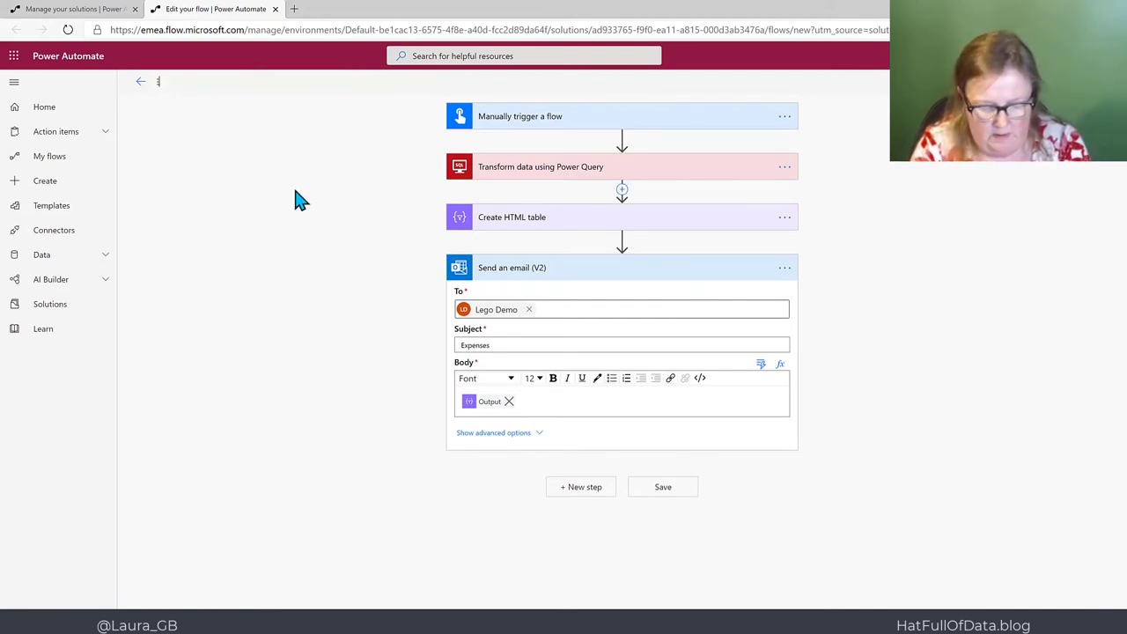
pyautogui.write('l')
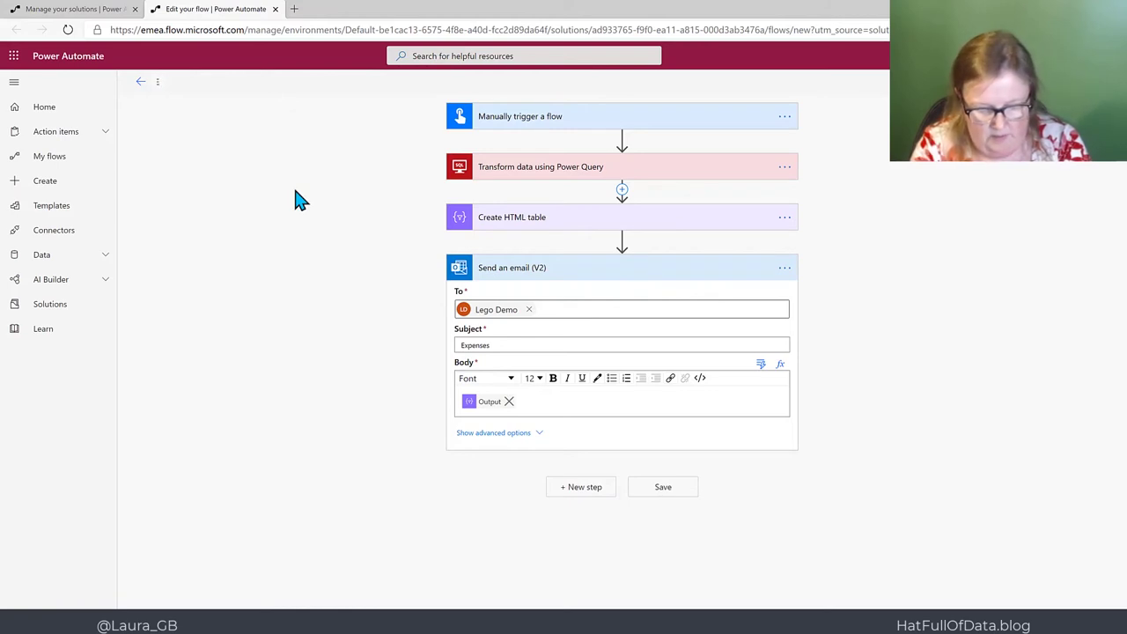
pyautogui.write('xpenses EMail')
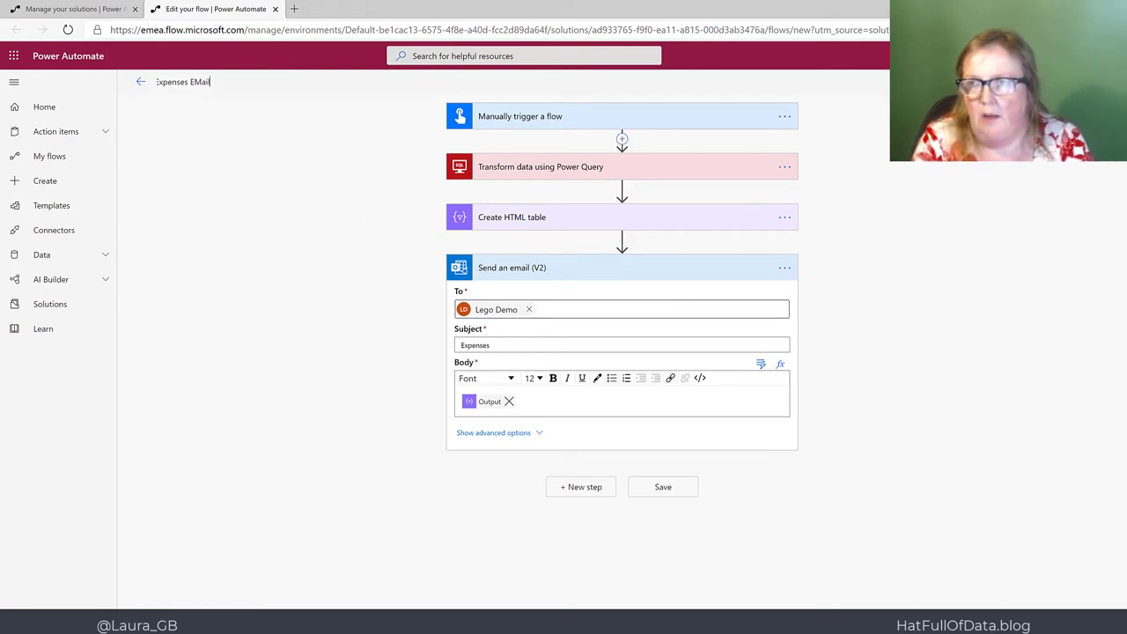
# Save the flow and run a test of it with the SQL Server and Office 365 Outlook connections
pyautogui.click(1096, 81)
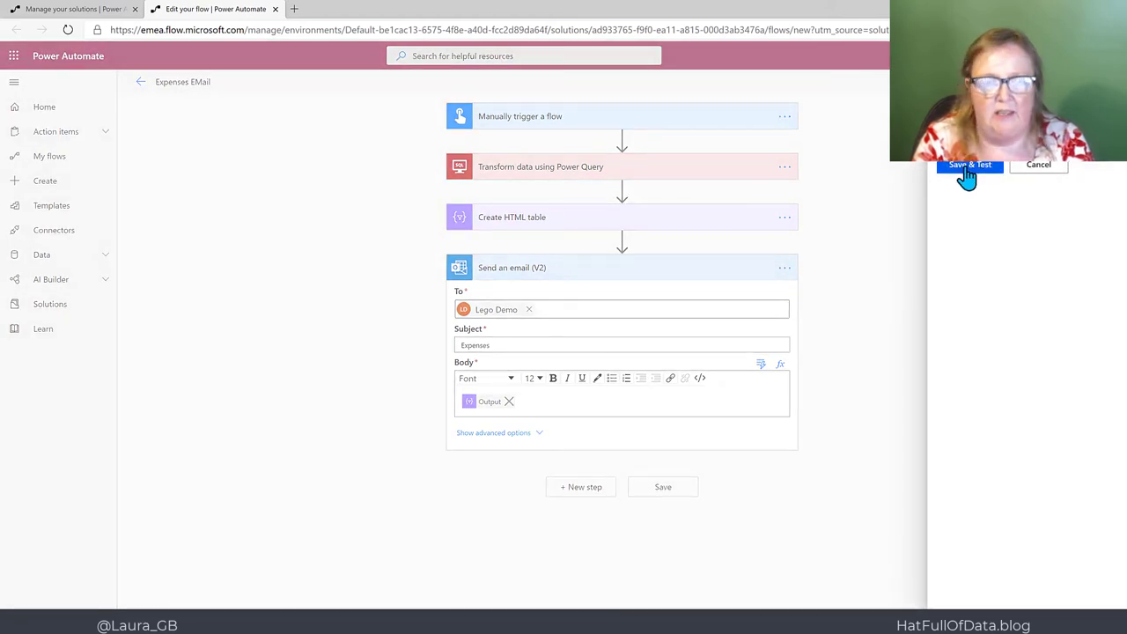
pyautogui.click(969, 167)
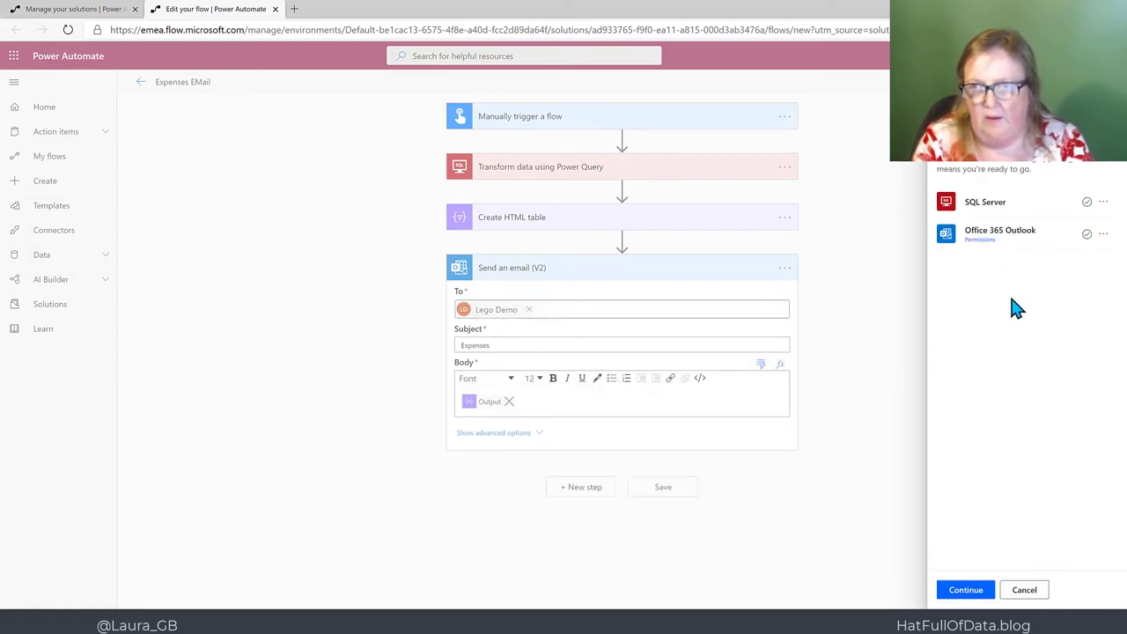
pyautogui.click(966, 591)
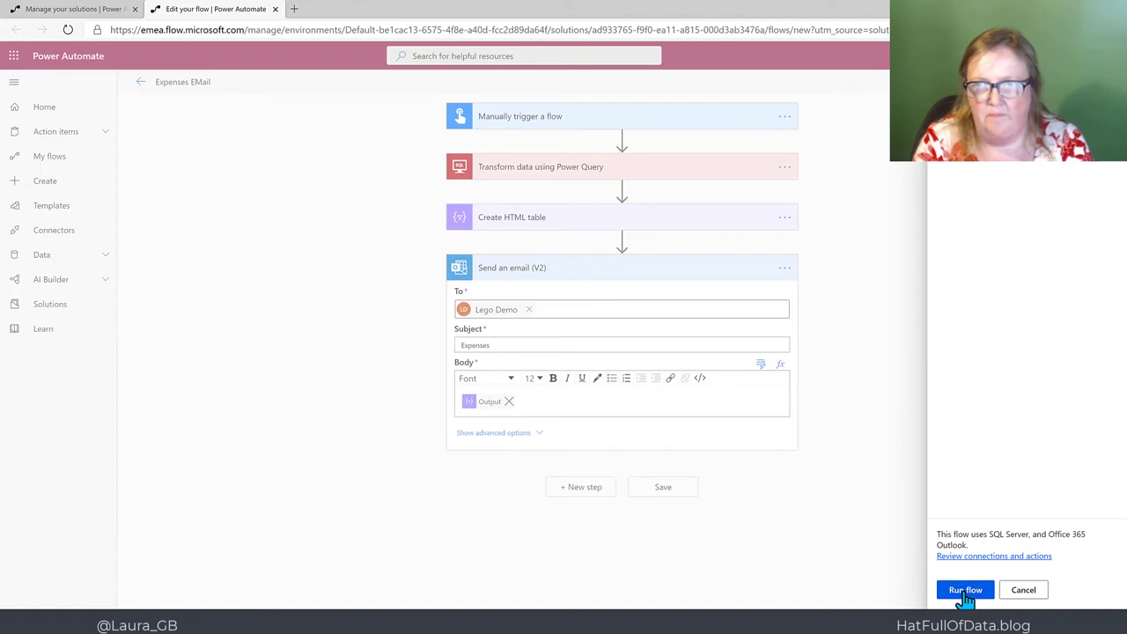
pyautogui.click(966, 592)
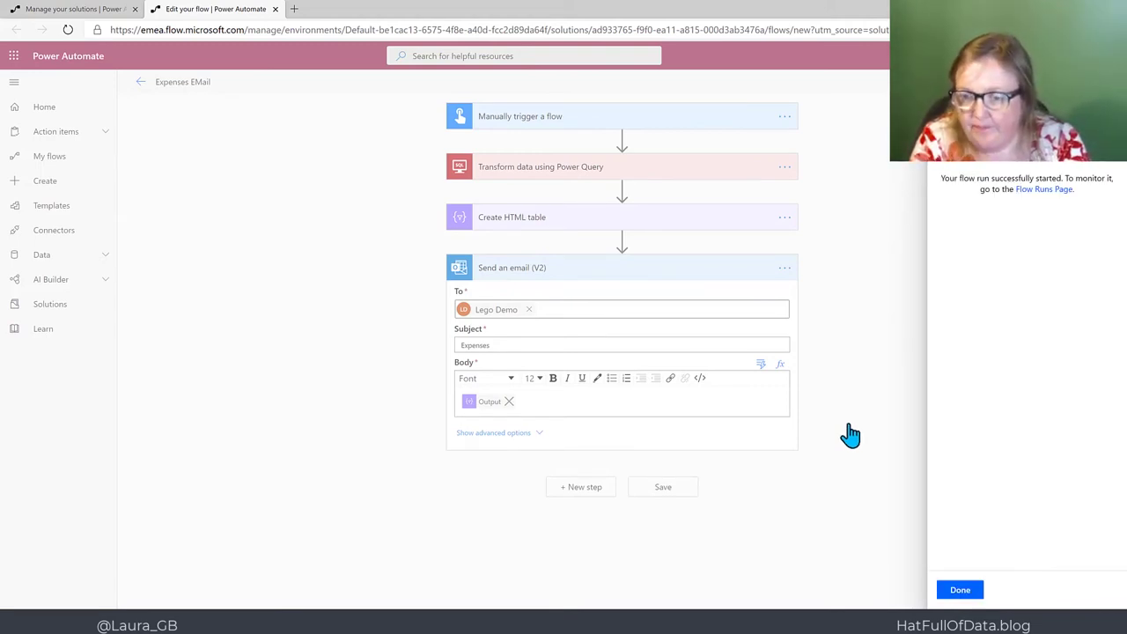
pyautogui.click(961, 591)
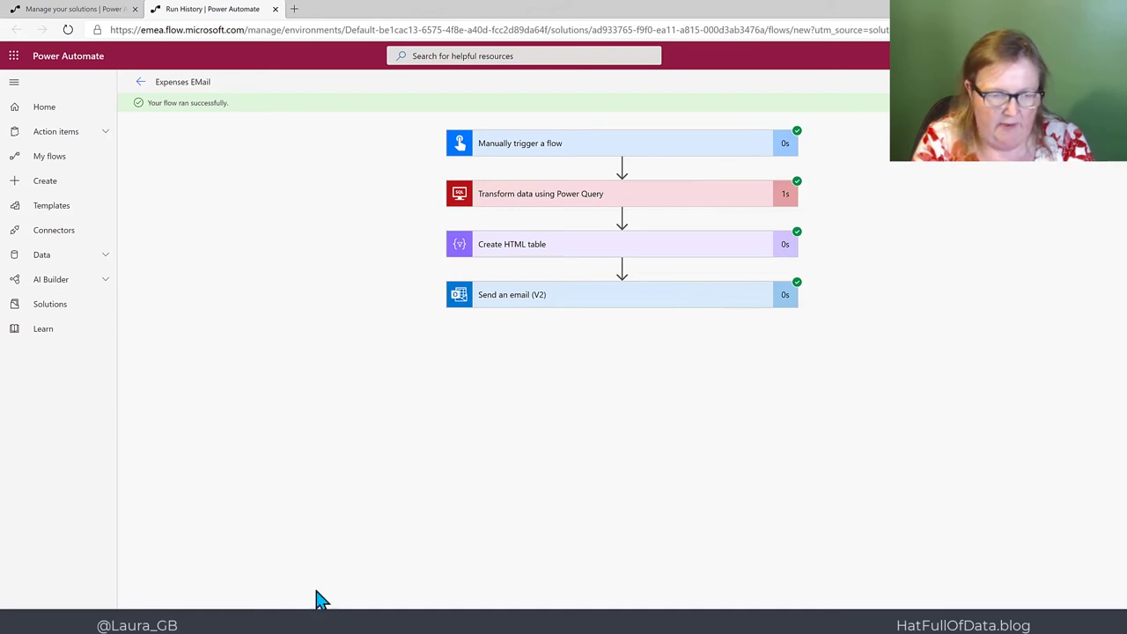
# Switch to the recipient's Outlook mailbox and open the Expenses email in the Focused inbox to check its table
pyautogui.click(209, 581)
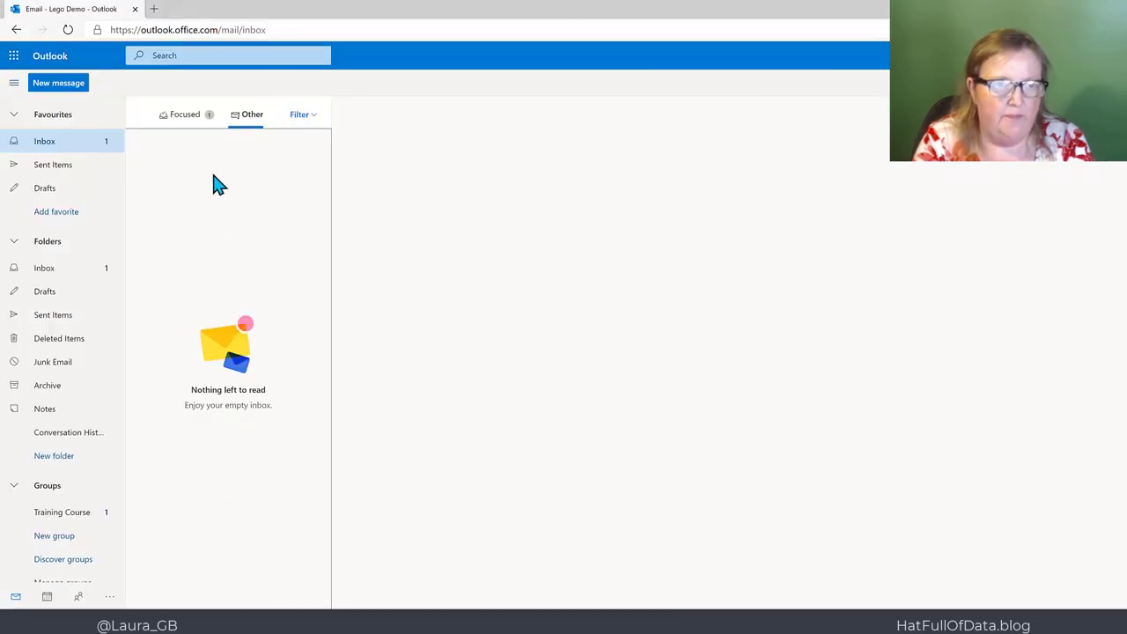
pyautogui.click(182, 119)
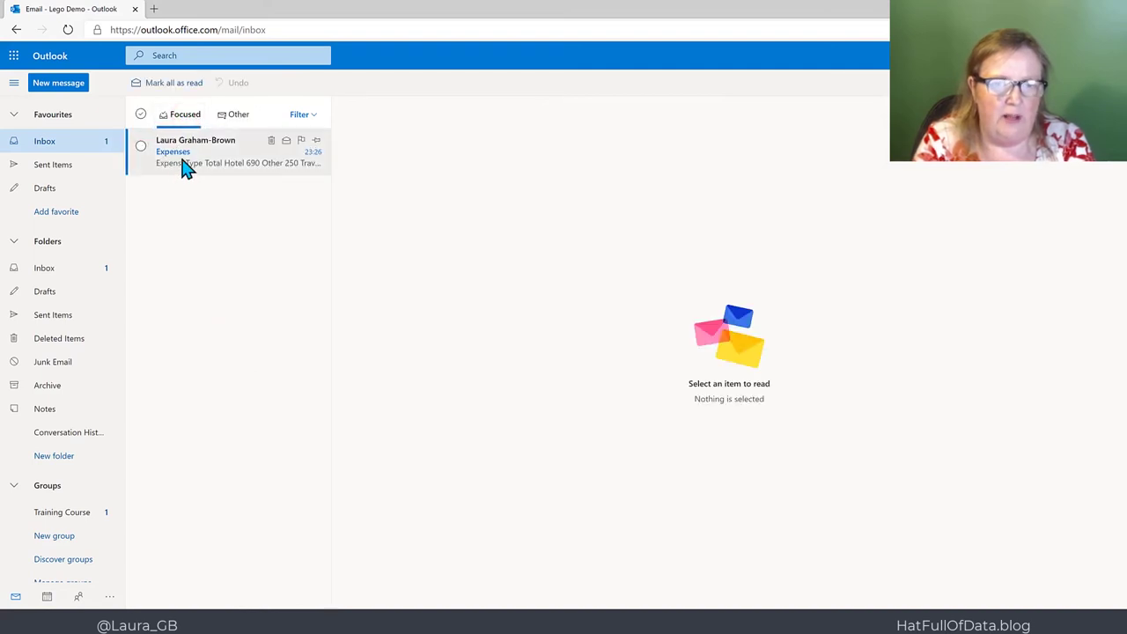
pyautogui.click(182, 160)
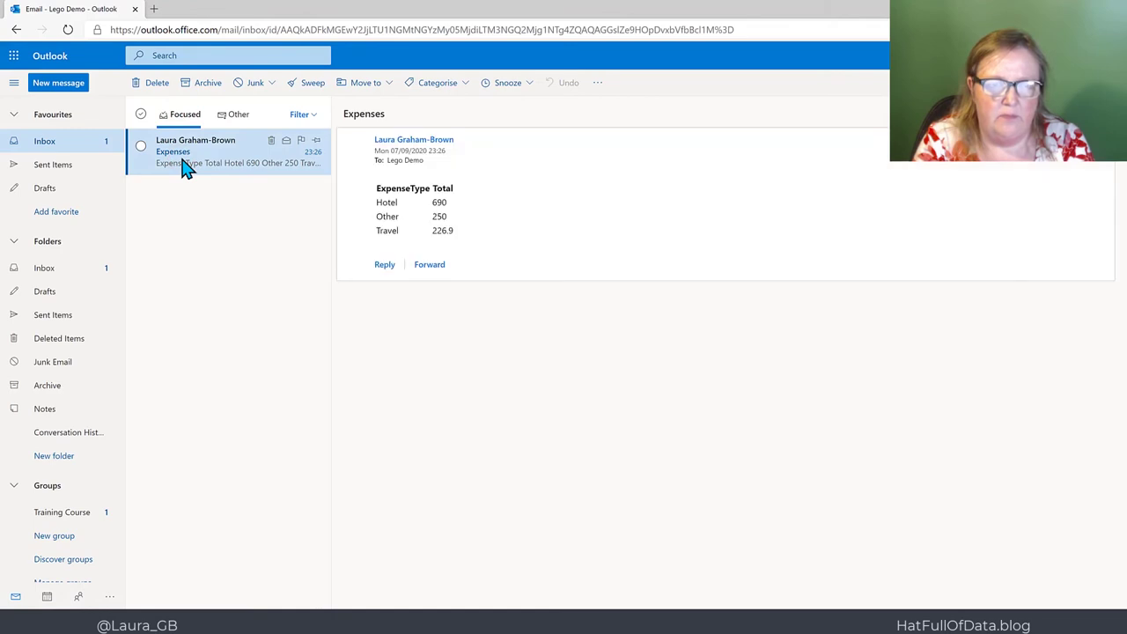
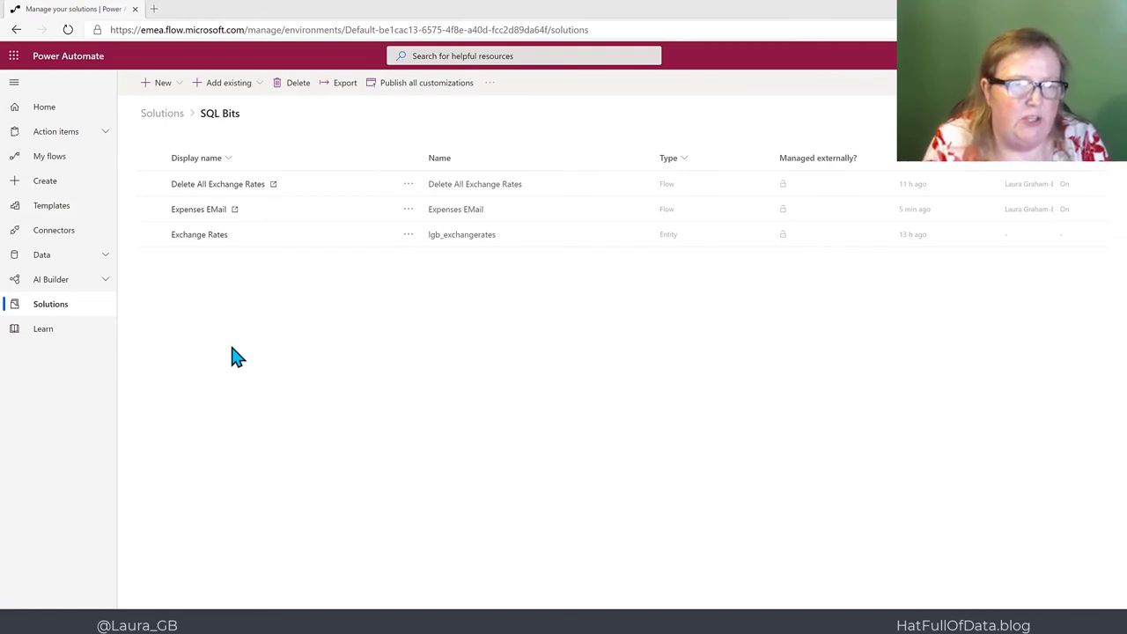
# Open the Exchange Rates entity in the SQL Bits solution and check its data records
pyautogui.click(199, 235)
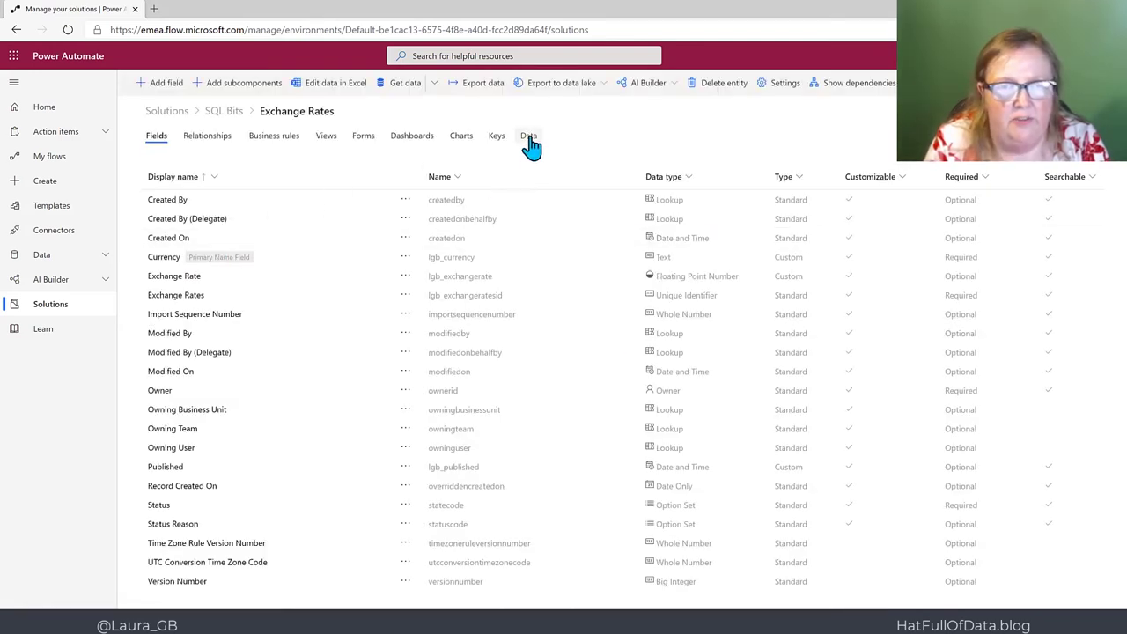
pyautogui.click(528, 138)
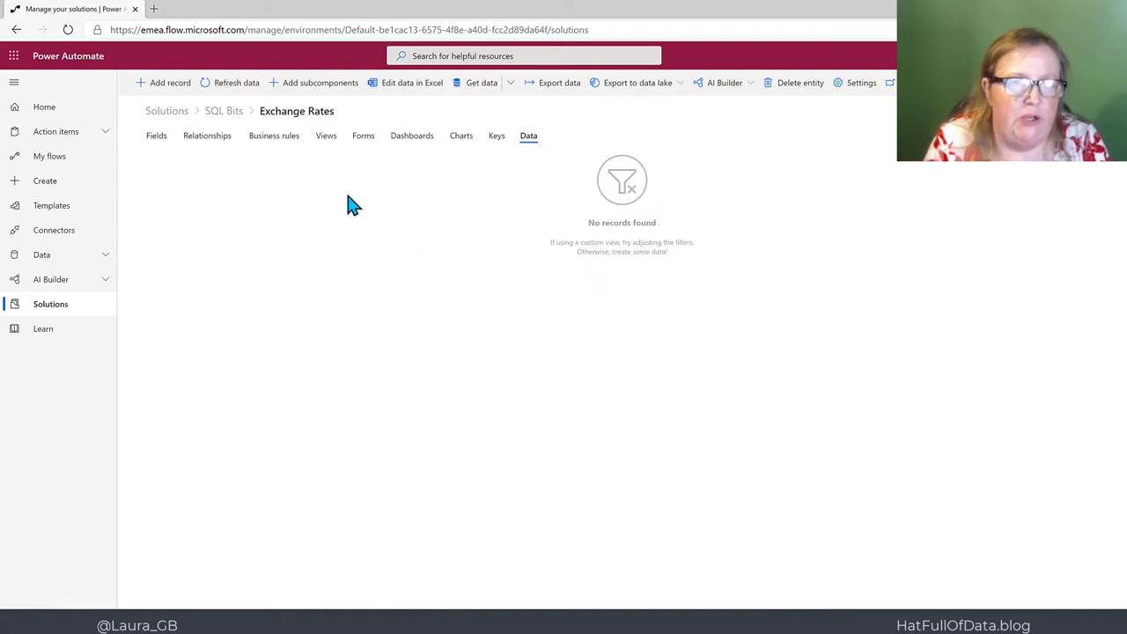
# Return to the SQL Bits solution and start a new Dataflow component from it in Power Apps
pyautogui.click(226, 118)
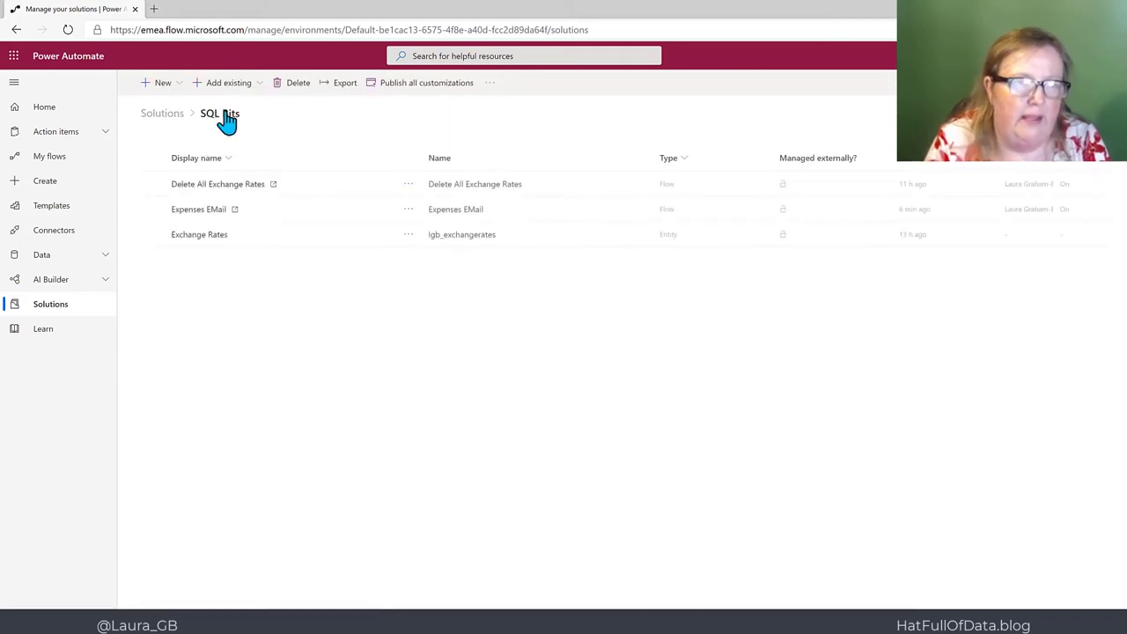
pyautogui.click(180, 85)
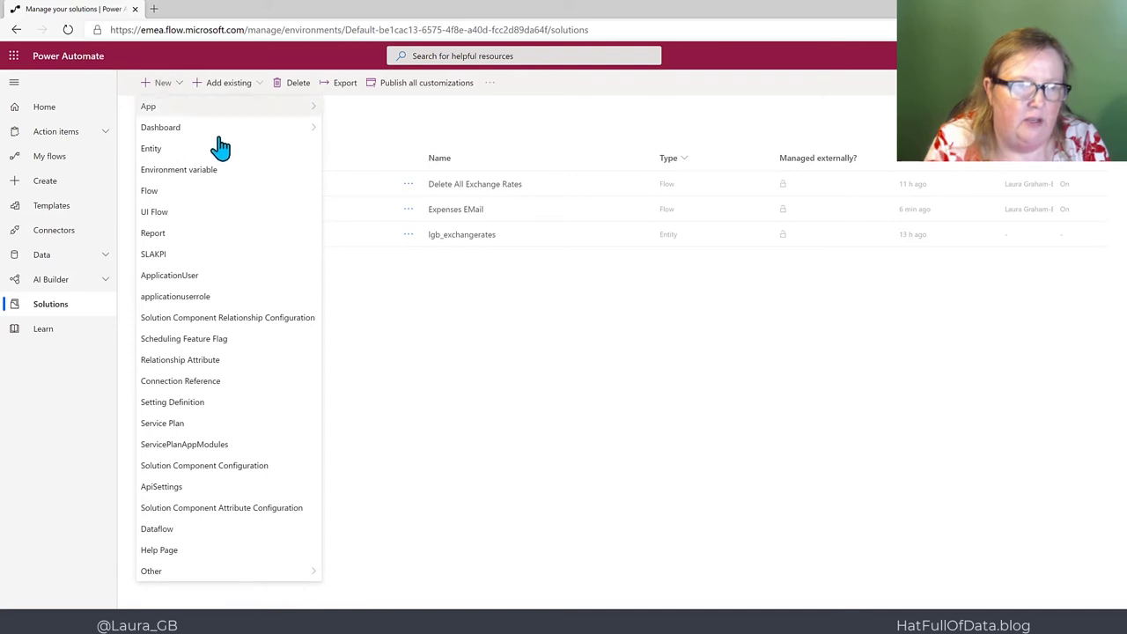
pyautogui.click(153, 532)
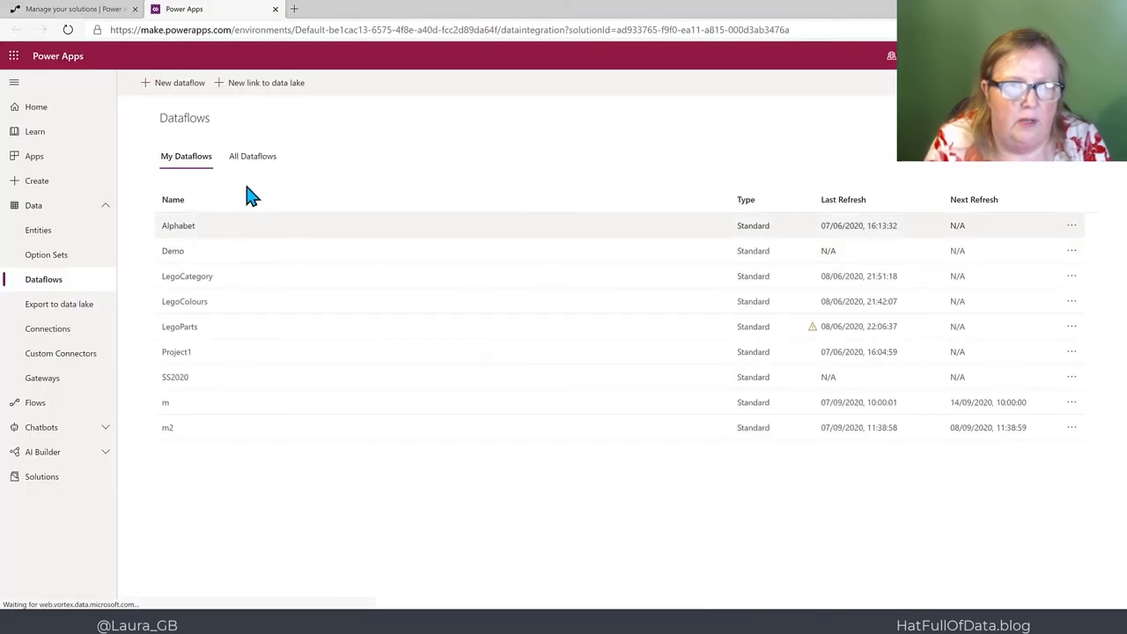
# Create a new dataflow named "Import Exchange Rates"
pyautogui.click(187, 85)
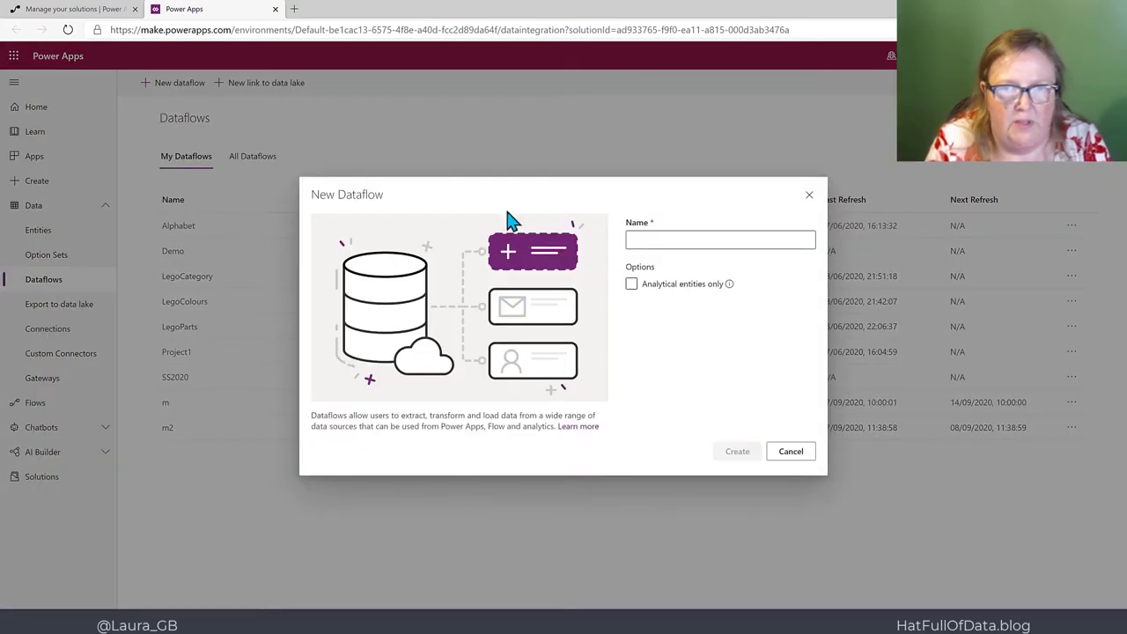
pyautogui.click(646, 244)
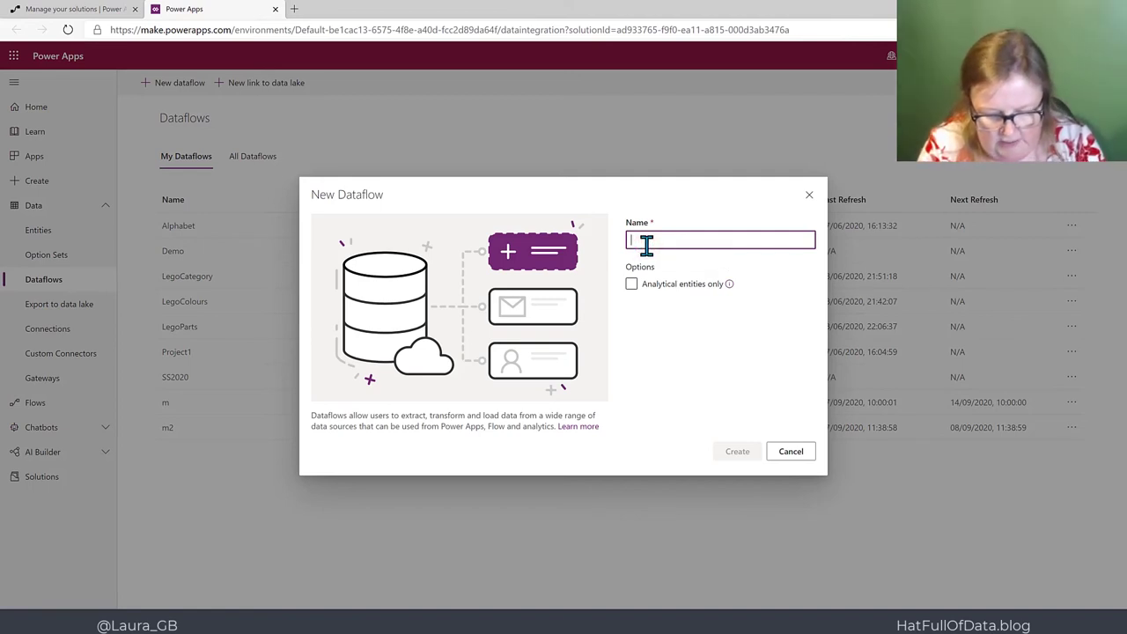
pyautogui.write('Impor')
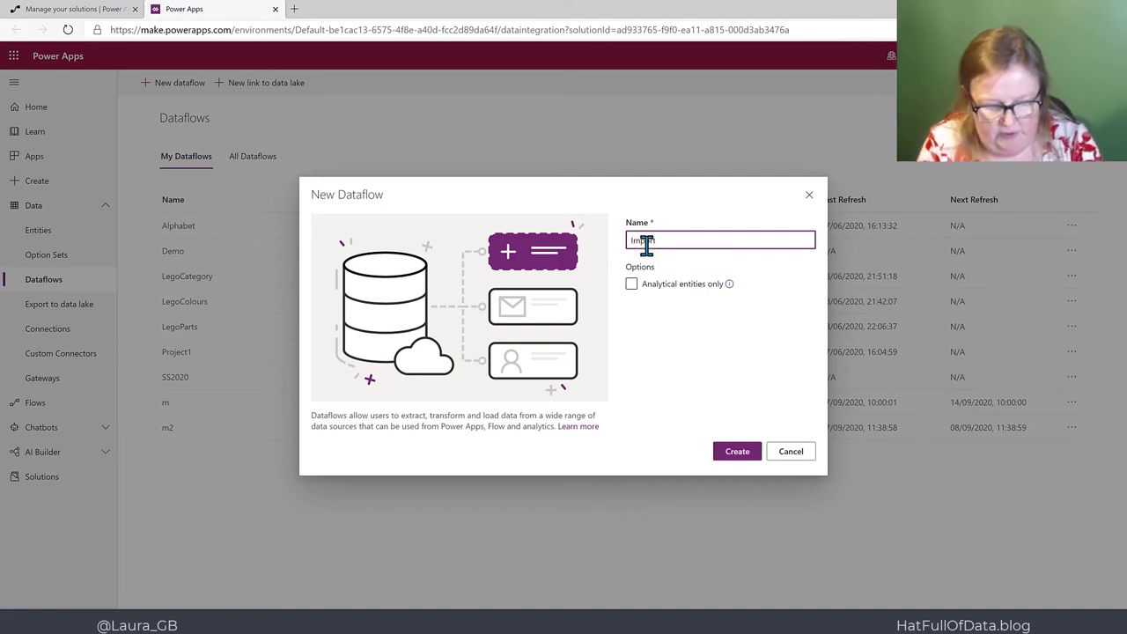
pyautogui.write('t Exchange ')
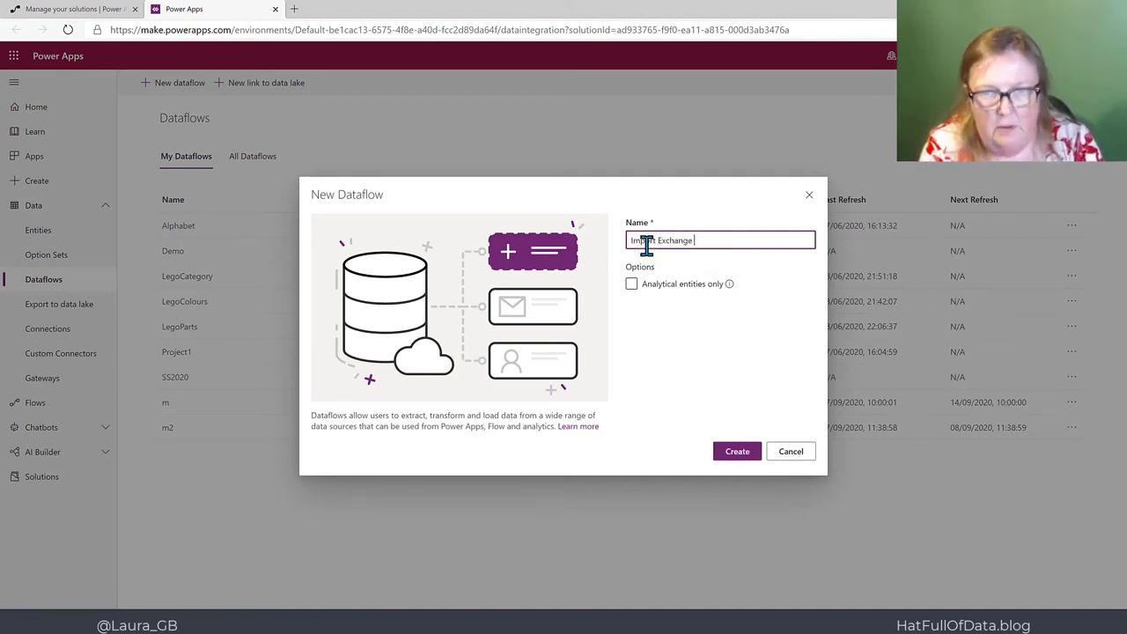
pyautogui.write('Rates')
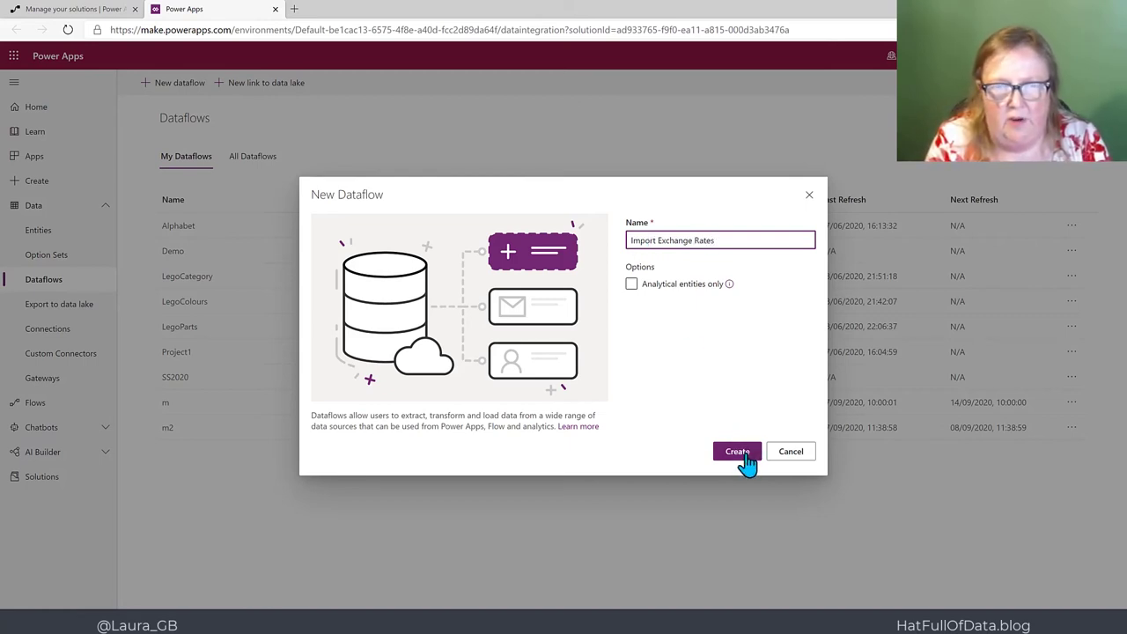
pyautogui.click(737, 452)
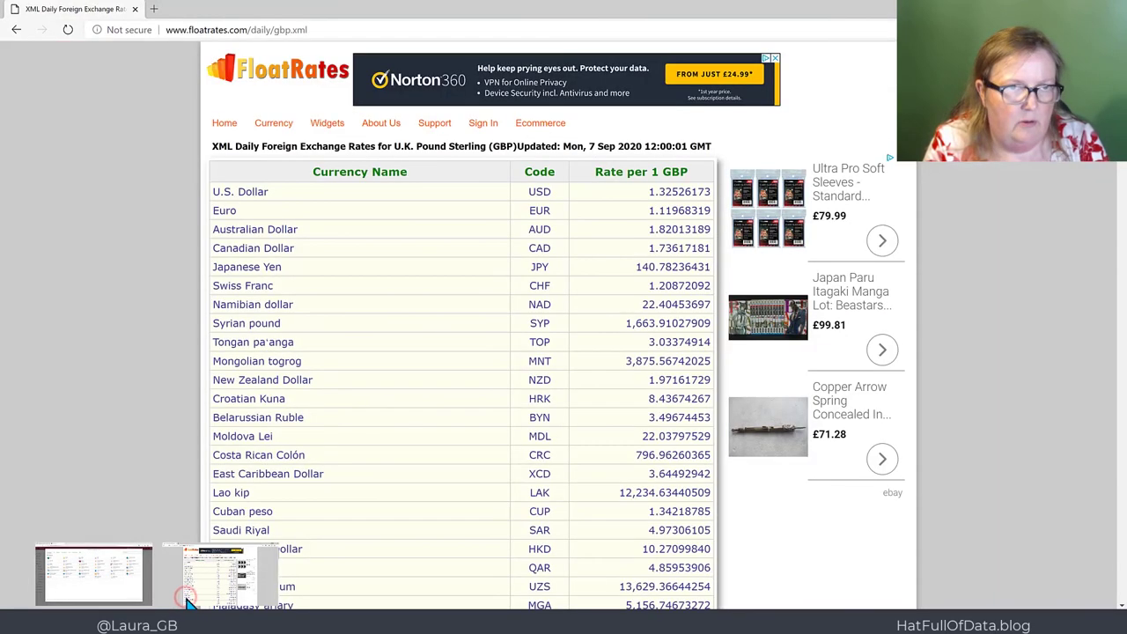
# Switch to the FloatRates page of daily GBP rates, copy its web address, and return to the dataflow's data source choices
pyautogui.click(188, 602)
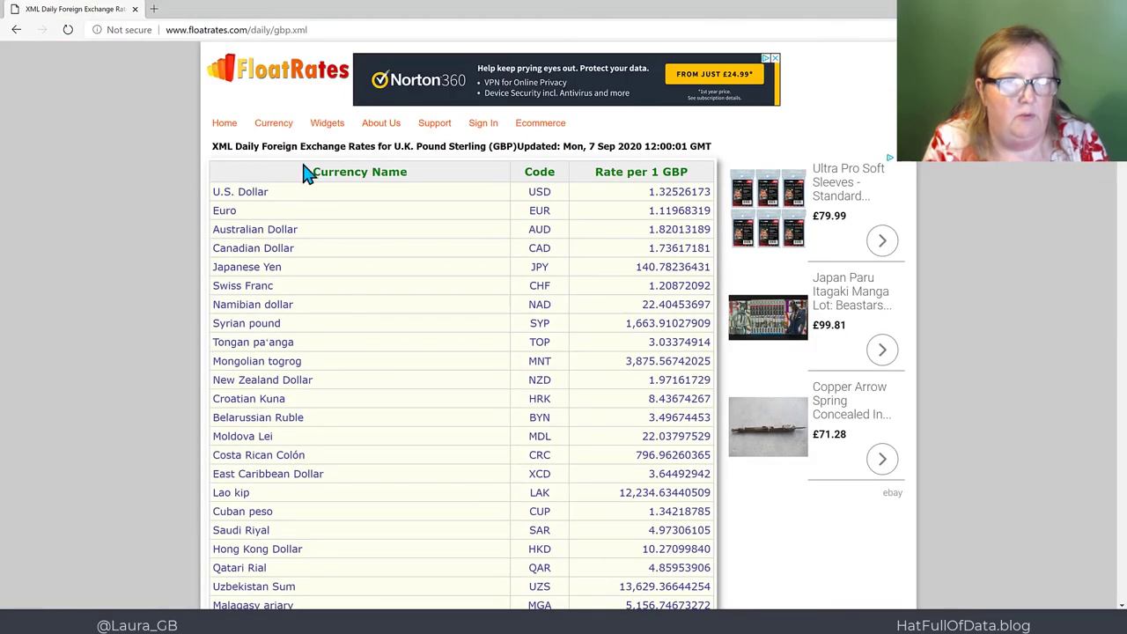
pyautogui.click(319, 29)
pyautogui.hotkey('ctrl', 'c')
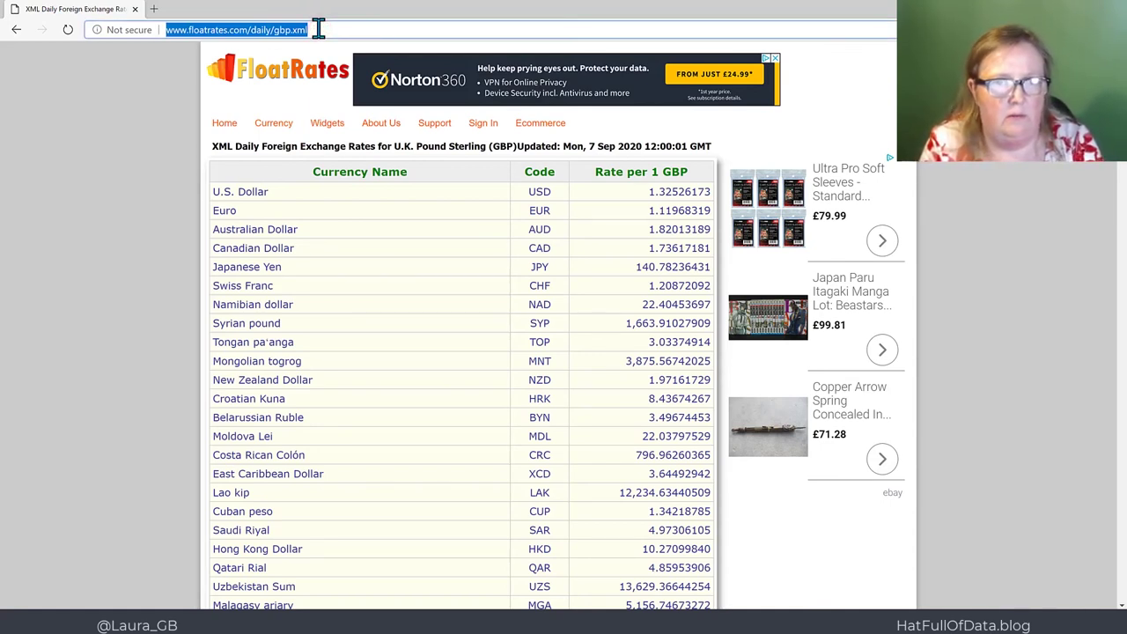
pyautogui.hotkey('alt', 'Tab')
pyautogui.hotkey('alt', 'Tab')
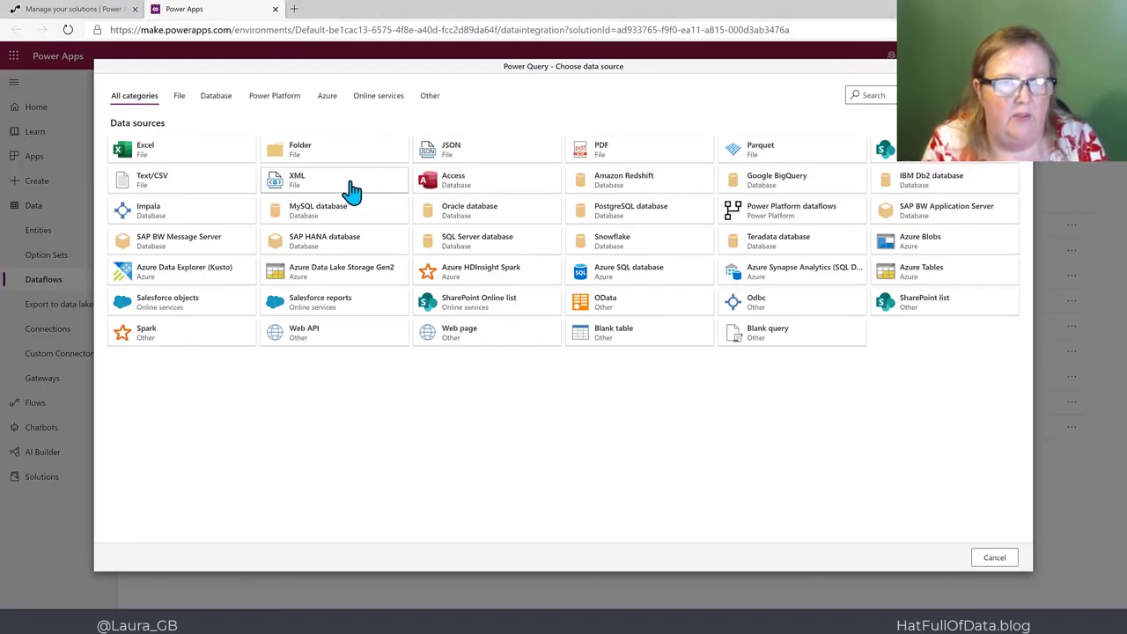
pyautogui.click(302, 185)
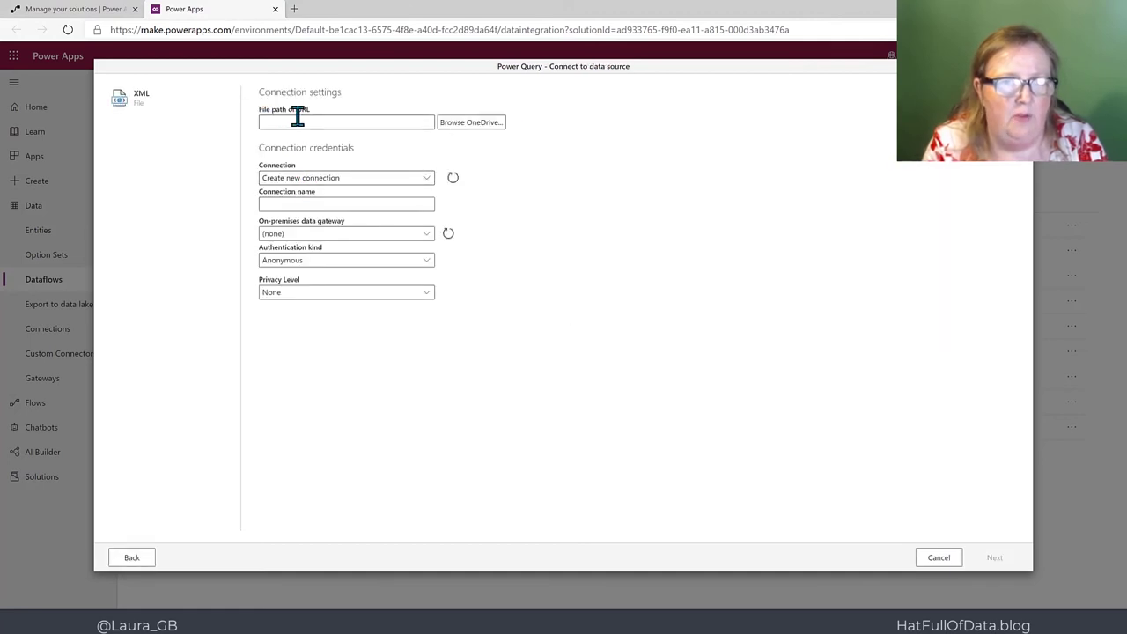
pyautogui.click(302, 123)
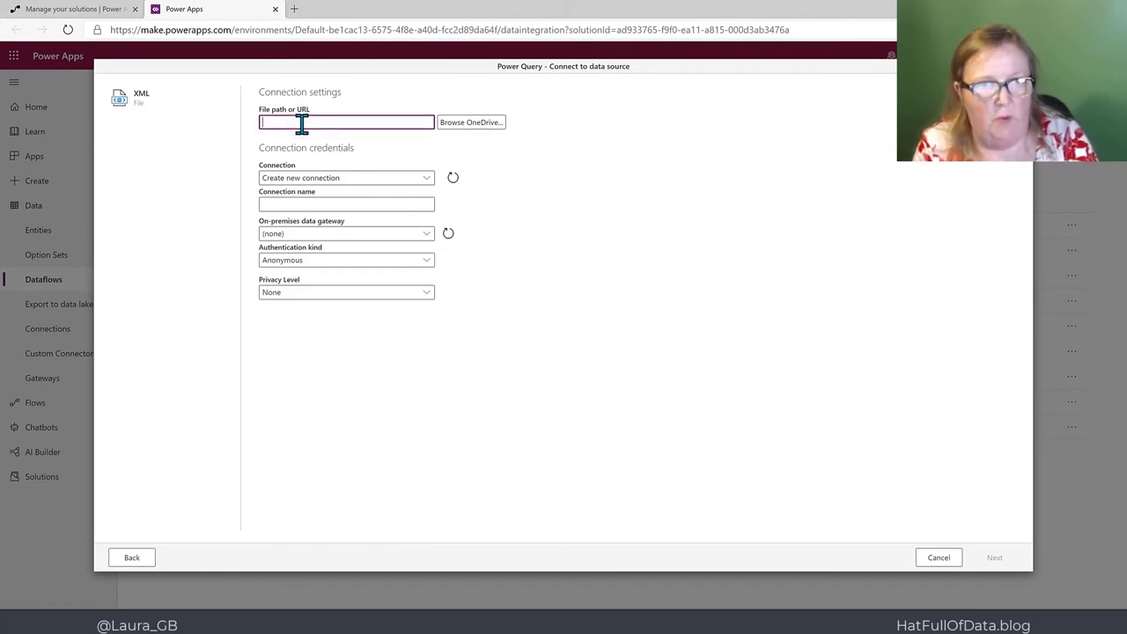
pyautogui.hotkey('ctrl', 'v')
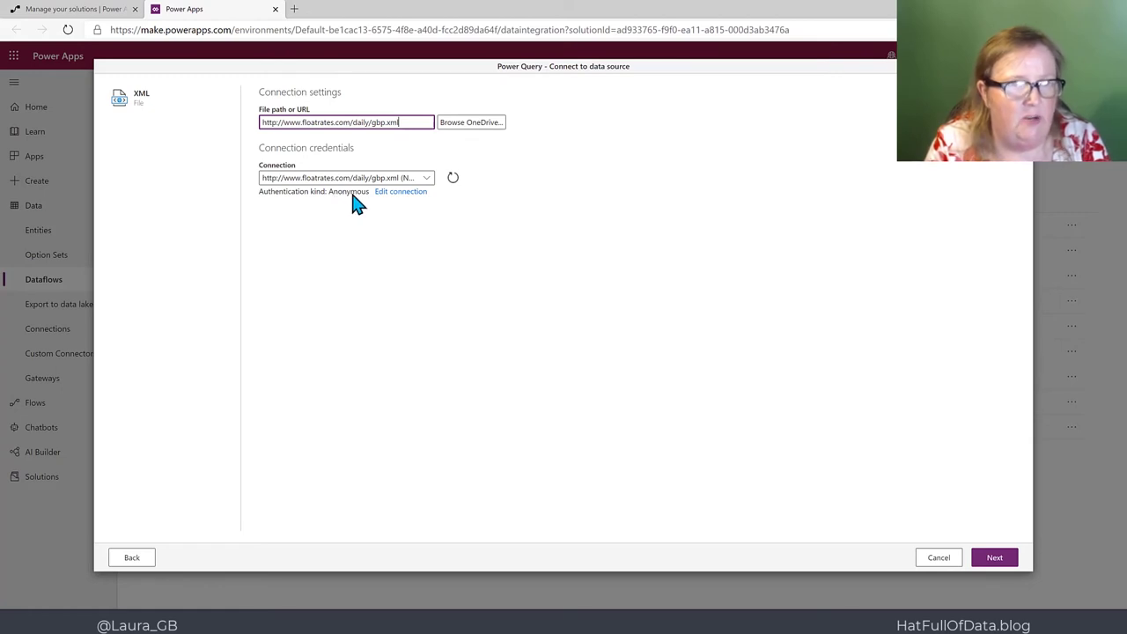
pyautogui.click(994, 558)
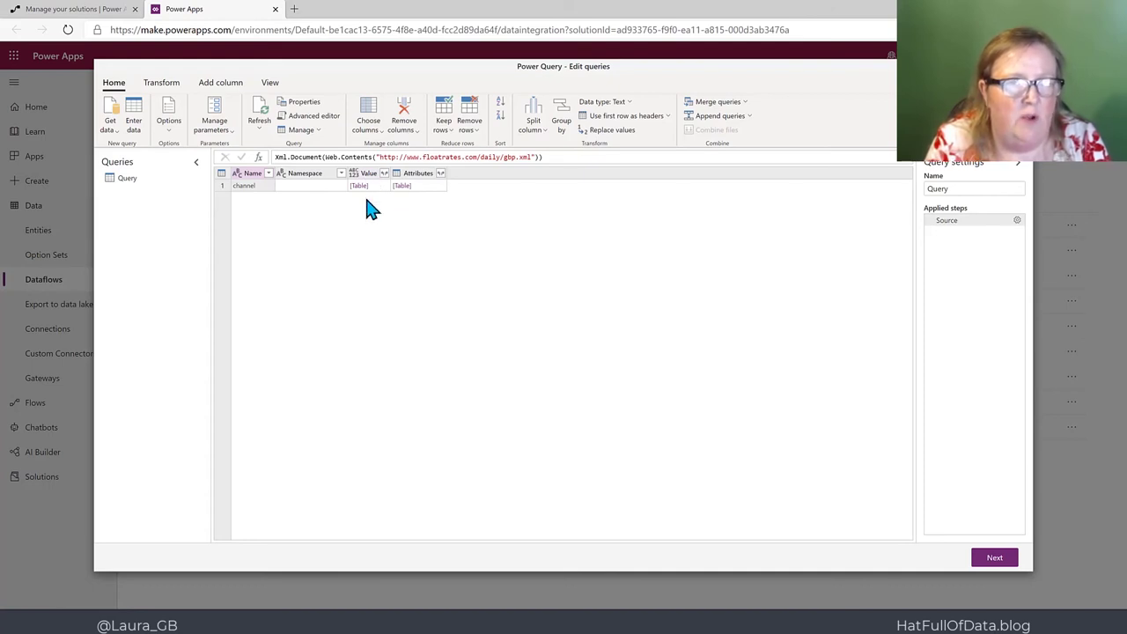
# Keep only the Value column in the query
pyautogui.click(374, 115)
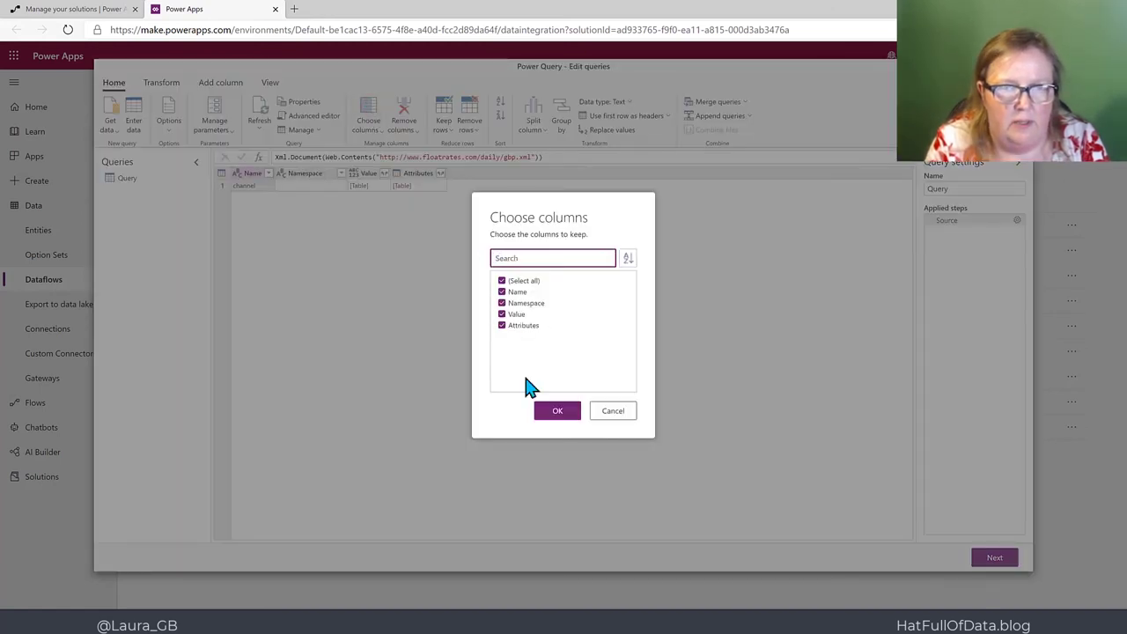
pyautogui.click(502, 280)
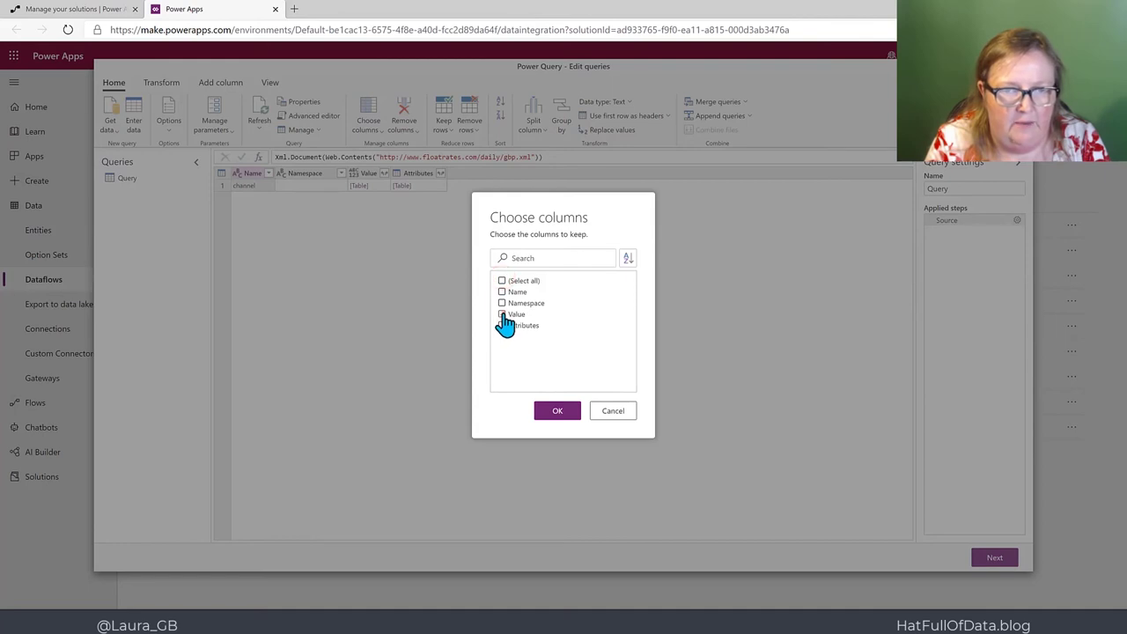
pyautogui.click(502, 315)
pyautogui.click(561, 412)
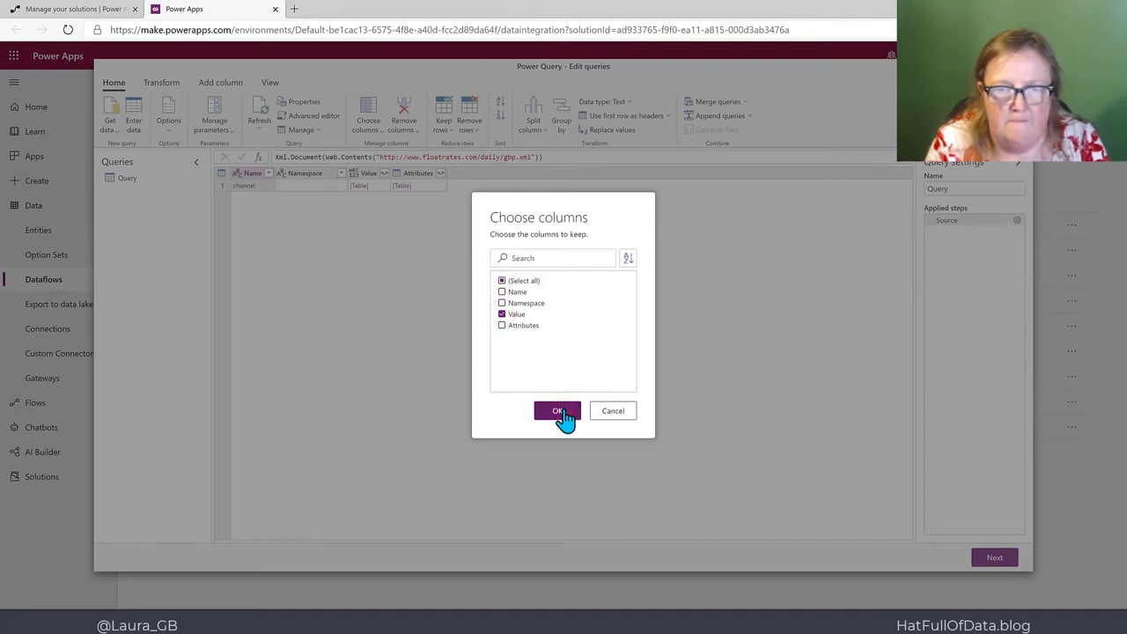
pyautogui.click(559, 411)
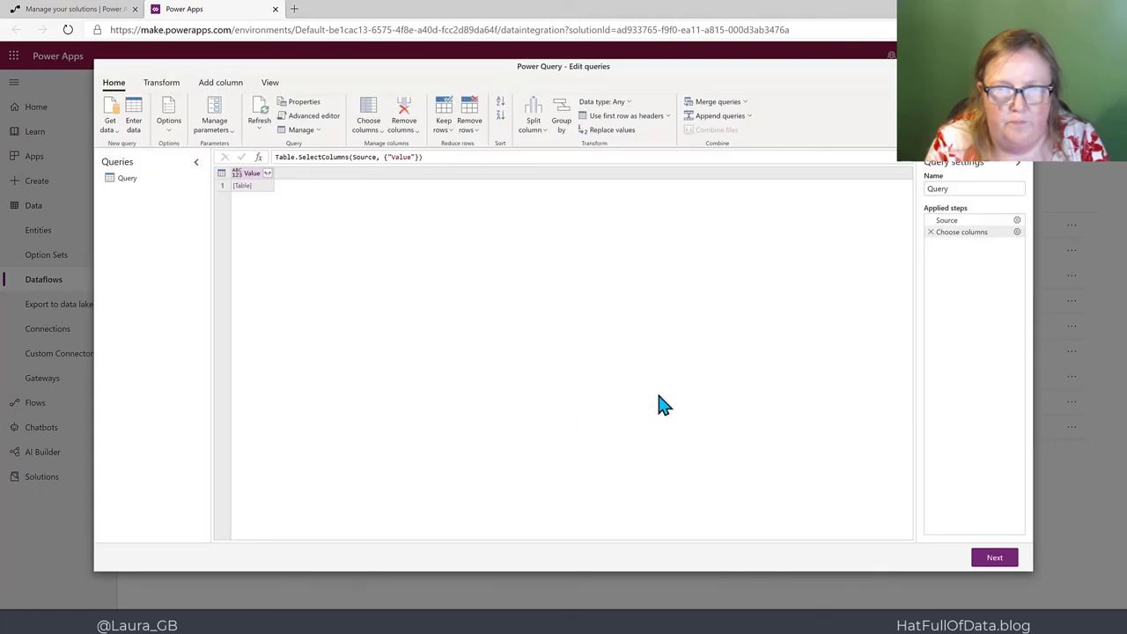
# Expand the Value column to its Name and Value fields without the original column name as prefix
pyautogui.click(268, 174)
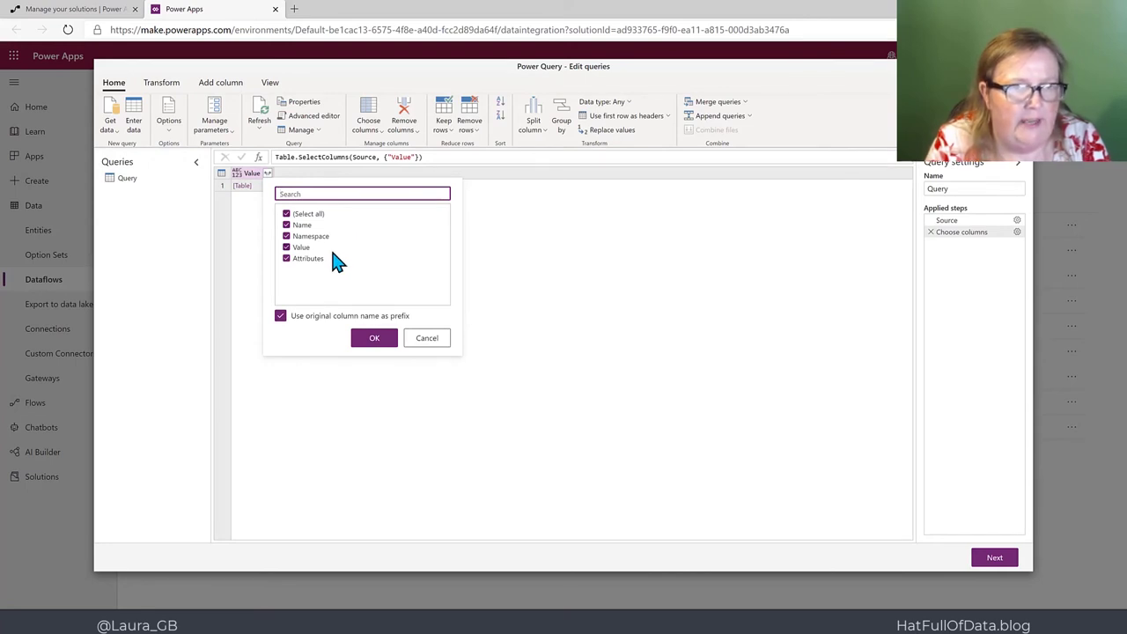
pyautogui.click(287, 215)
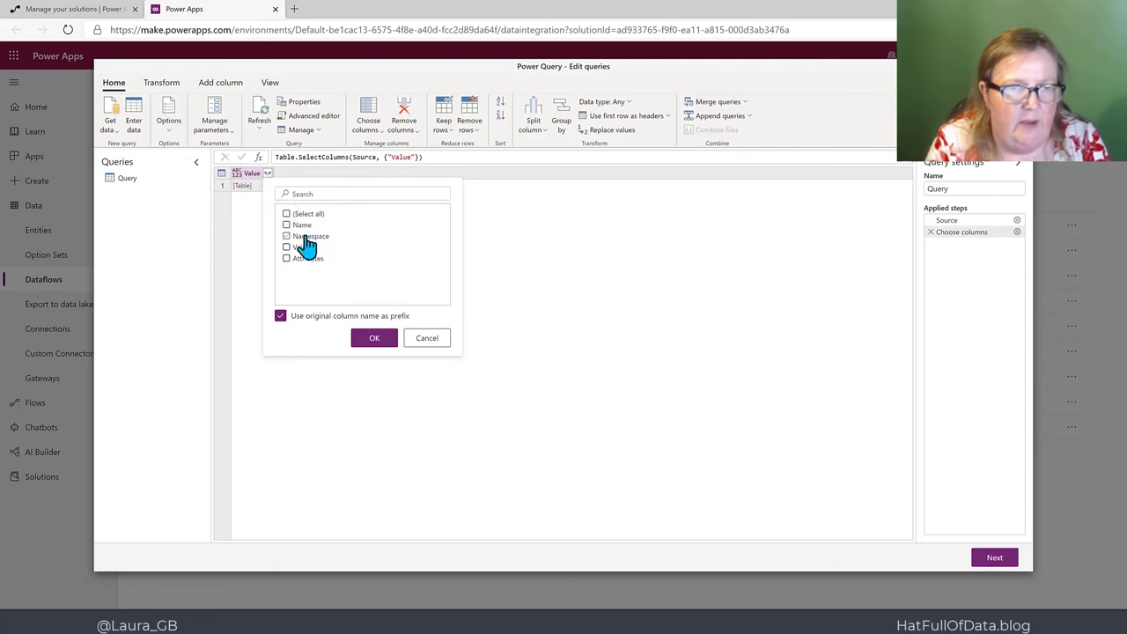
pyautogui.click(286, 225)
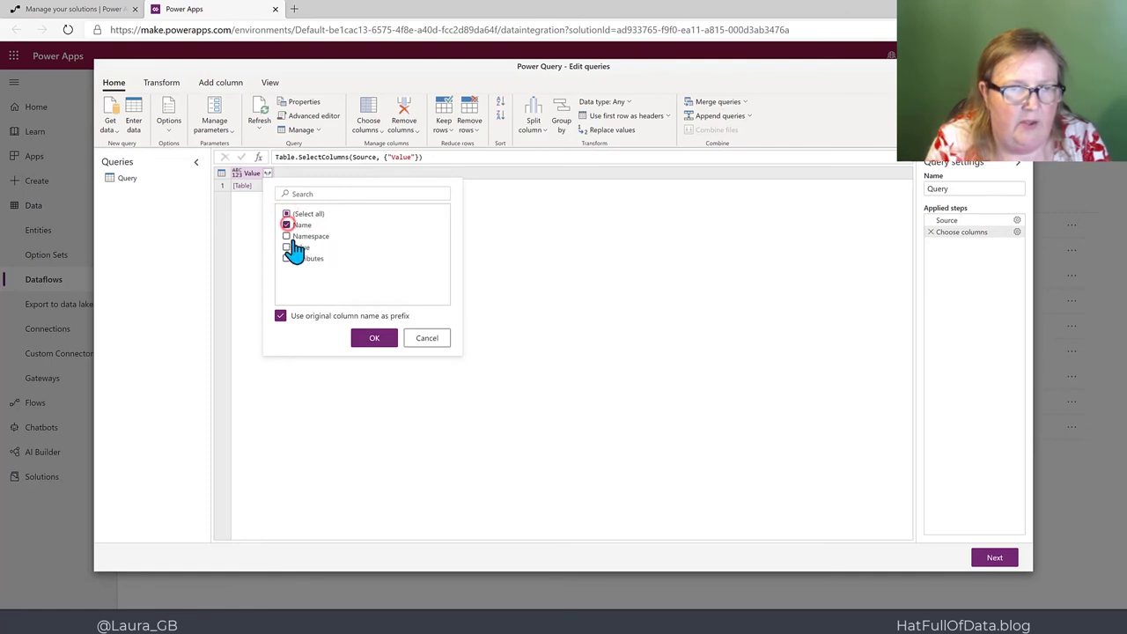
pyautogui.click(287, 247)
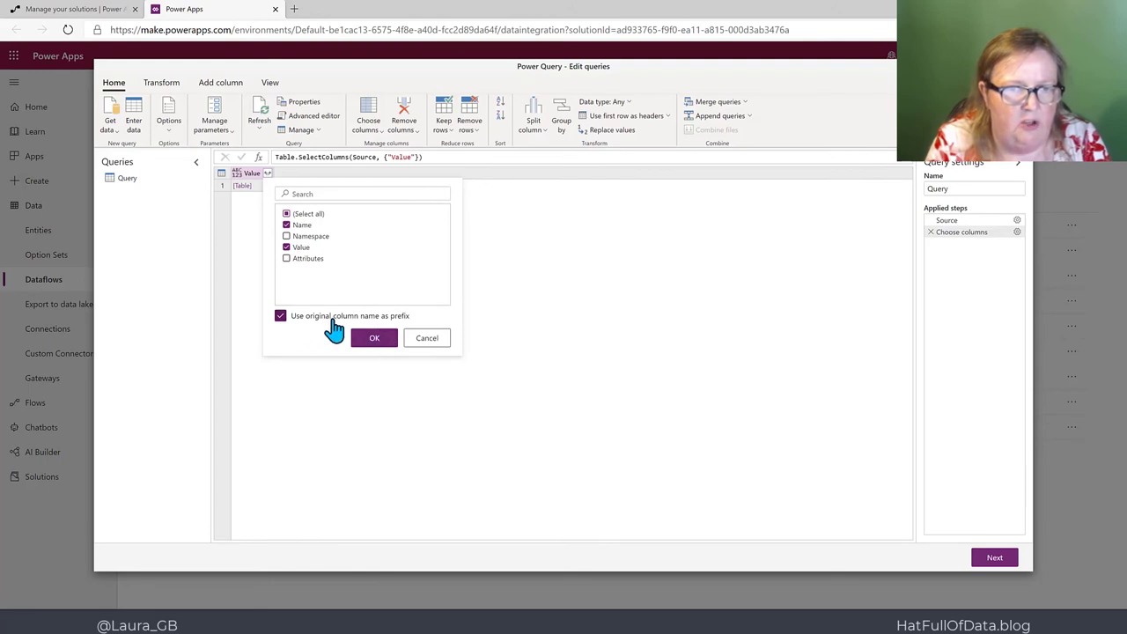
pyautogui.click(372, 339)
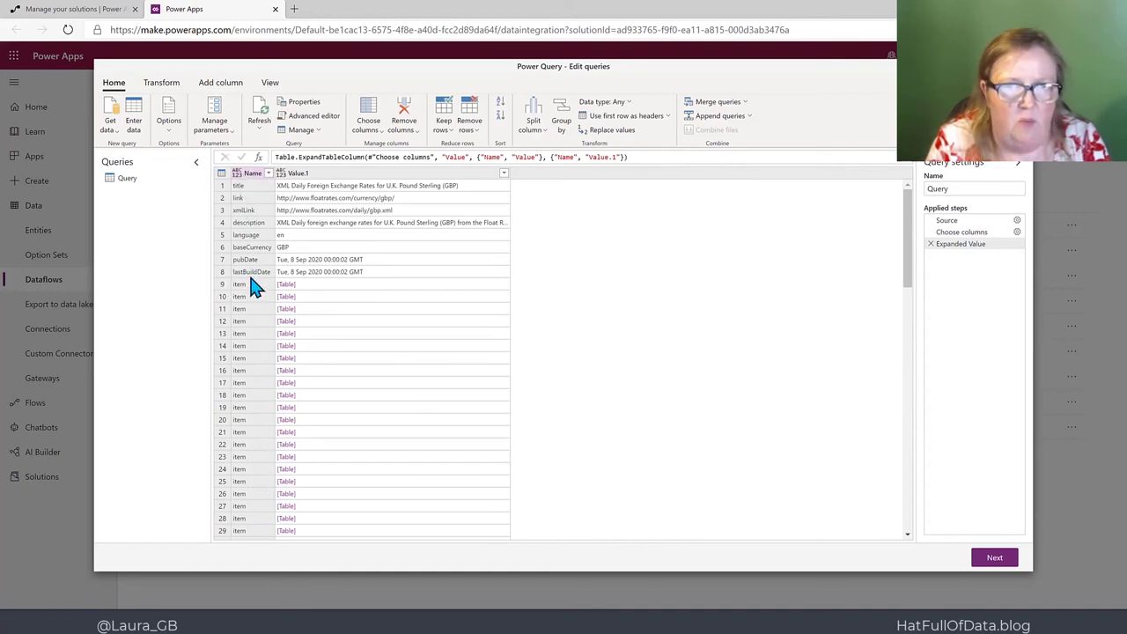
# Remove the top 8 rows from the query
pyautogui.click(478, 139)
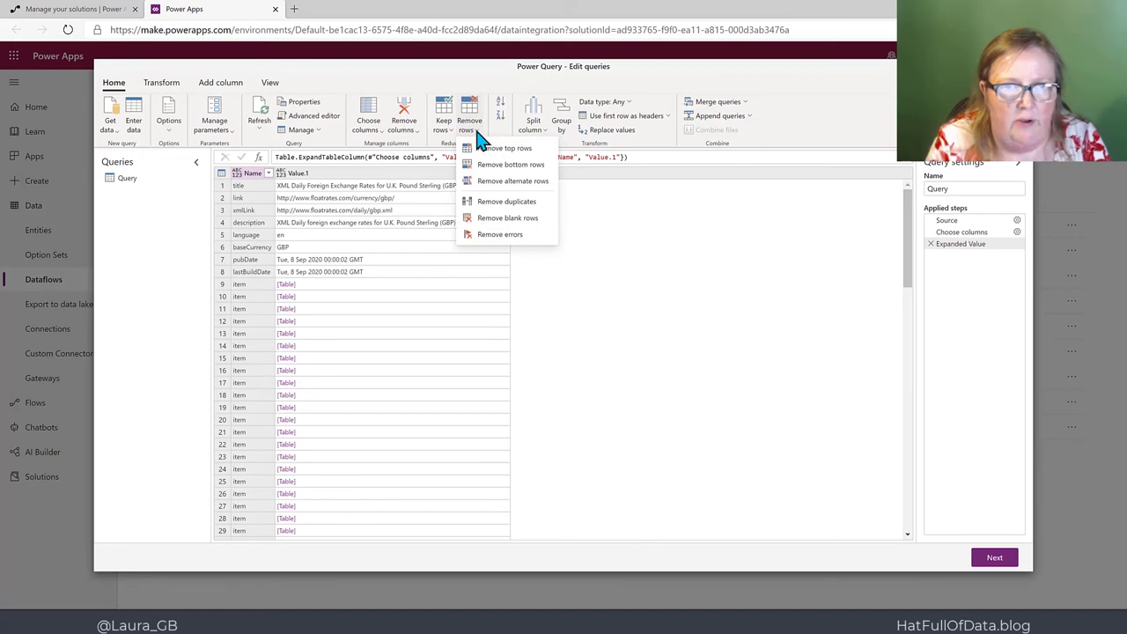
pyautogui.click(495, 150)
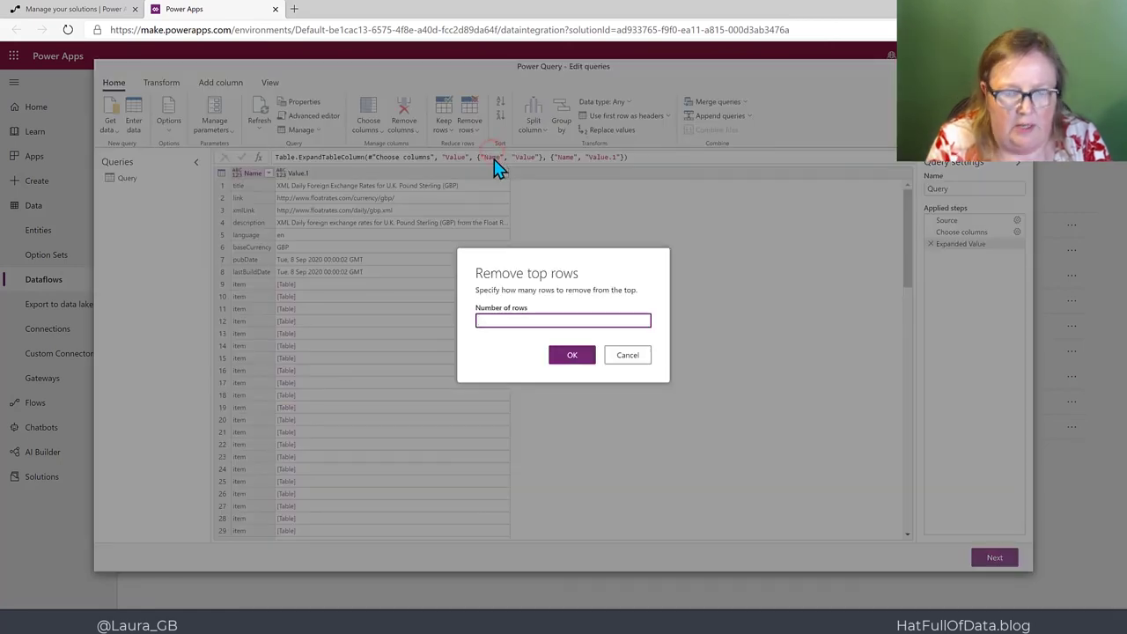
pyautogui.write('8')
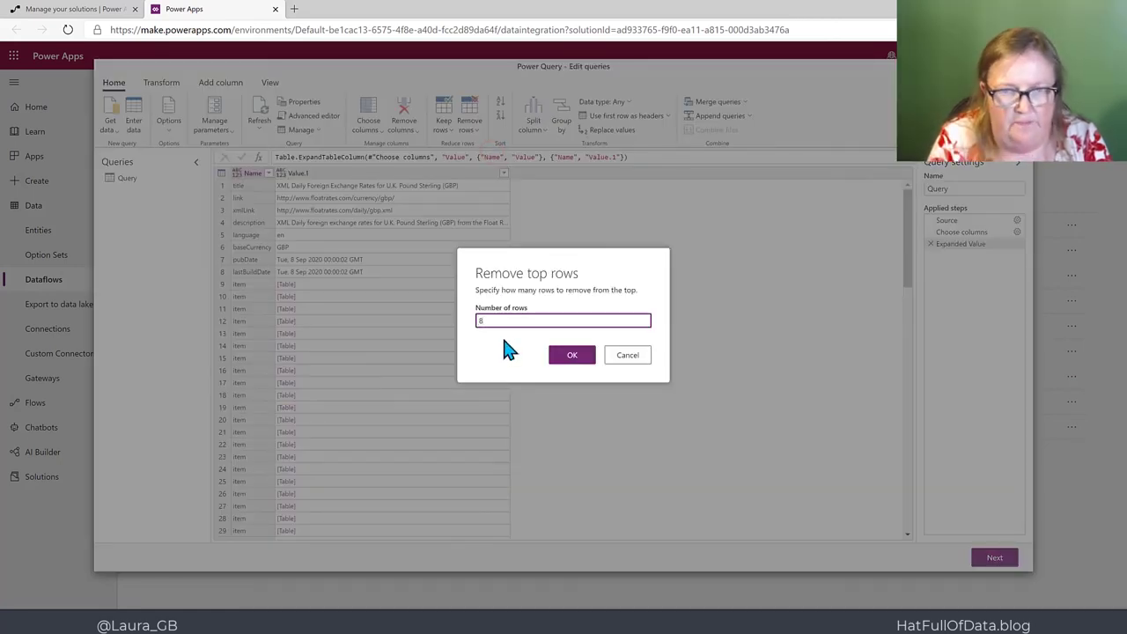
pyautogui.click(572, 357)
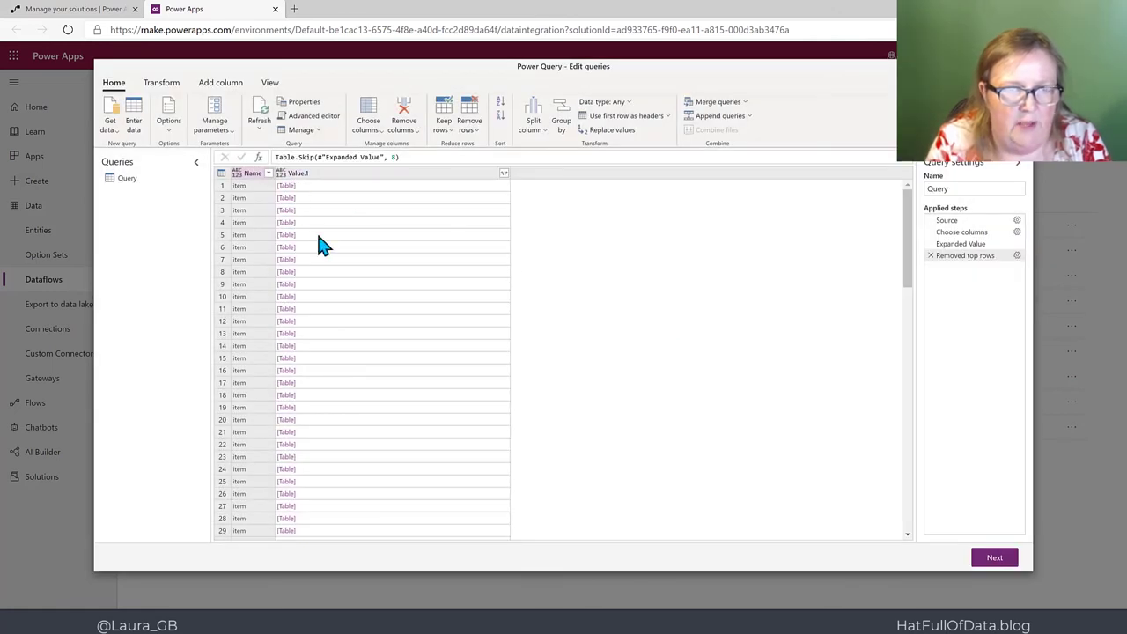
# Expand the Value.1 tables to their Name and Value fields without the original column name as prefix
pyautogui.click(503, 173)
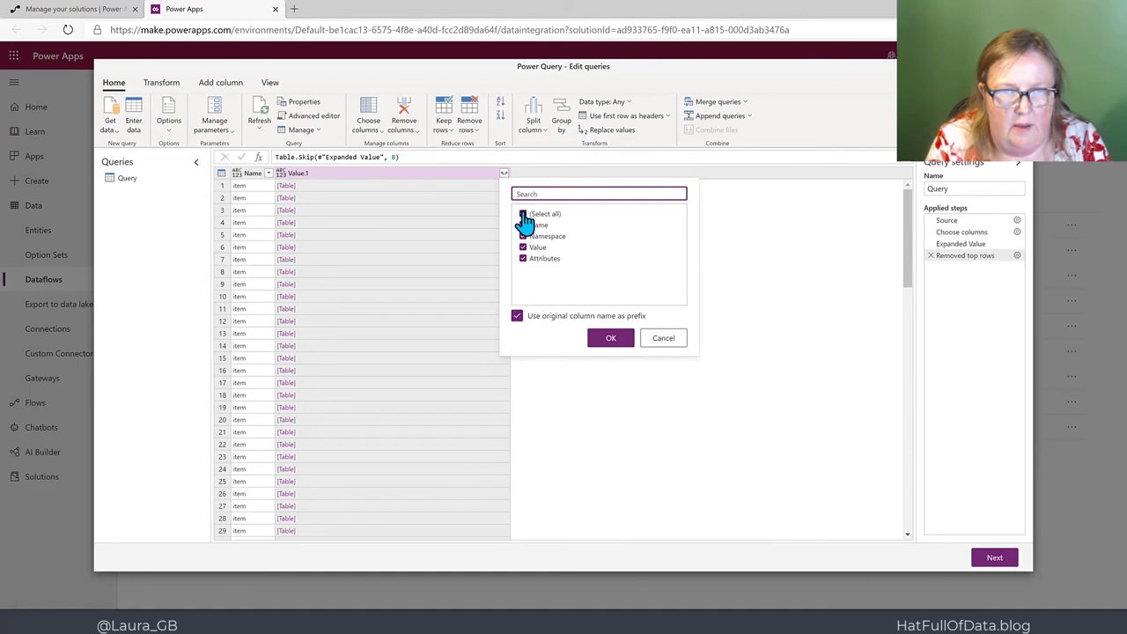
pyautogui.click(524, 215)
pyautogui.click(524, 226)
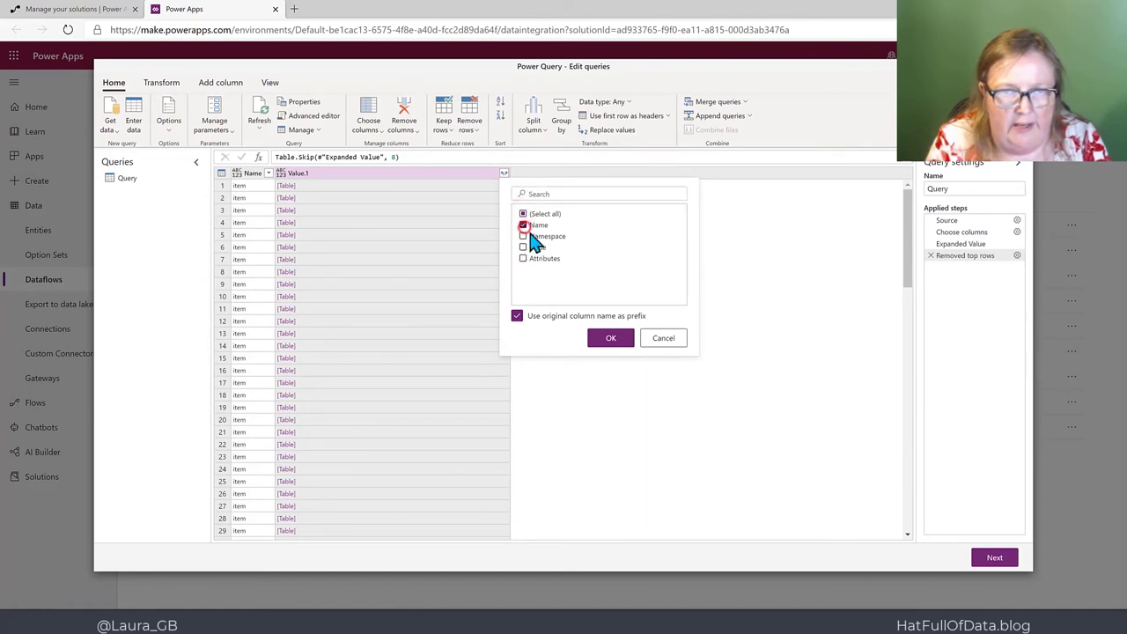
pyautogui.click(523, 247)
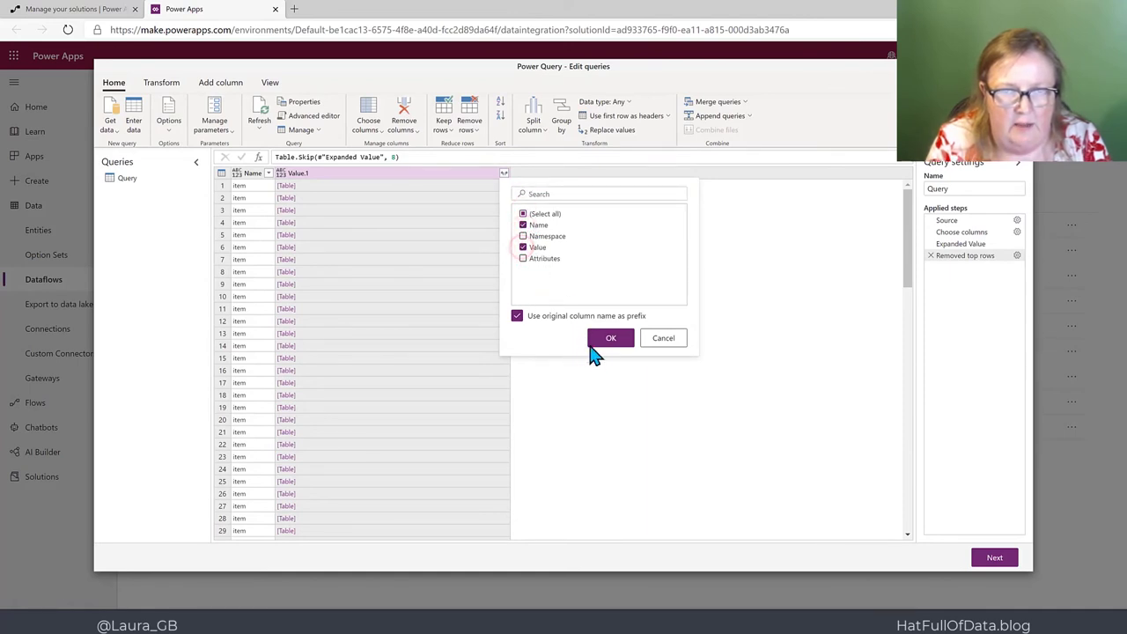
pyautogui.click(517, 317)
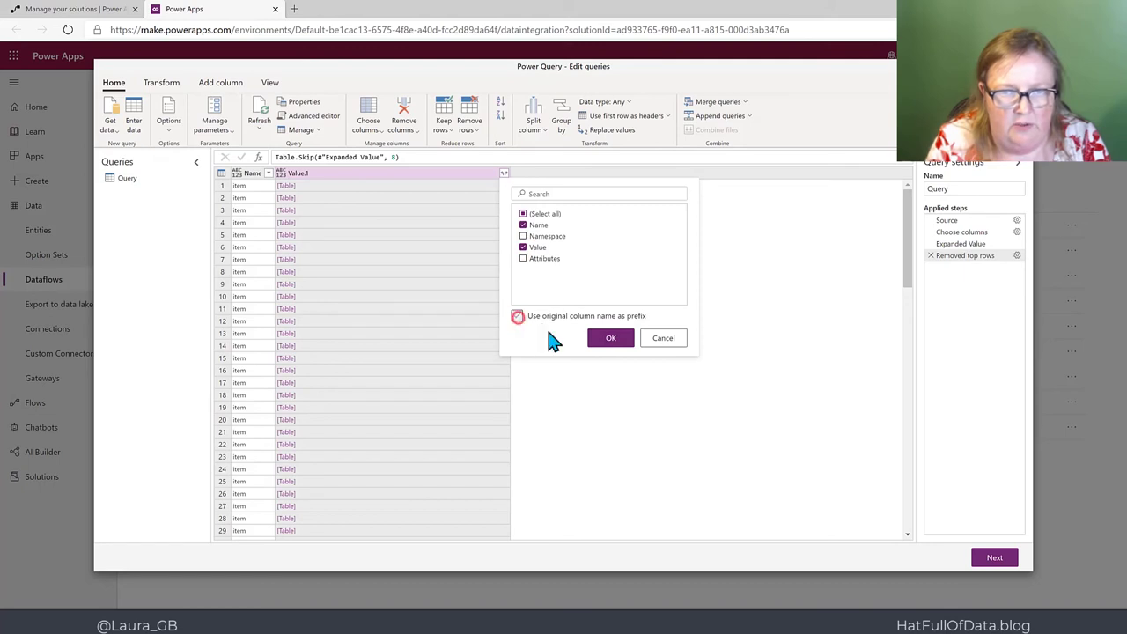
pyautogui.click(614, 340)
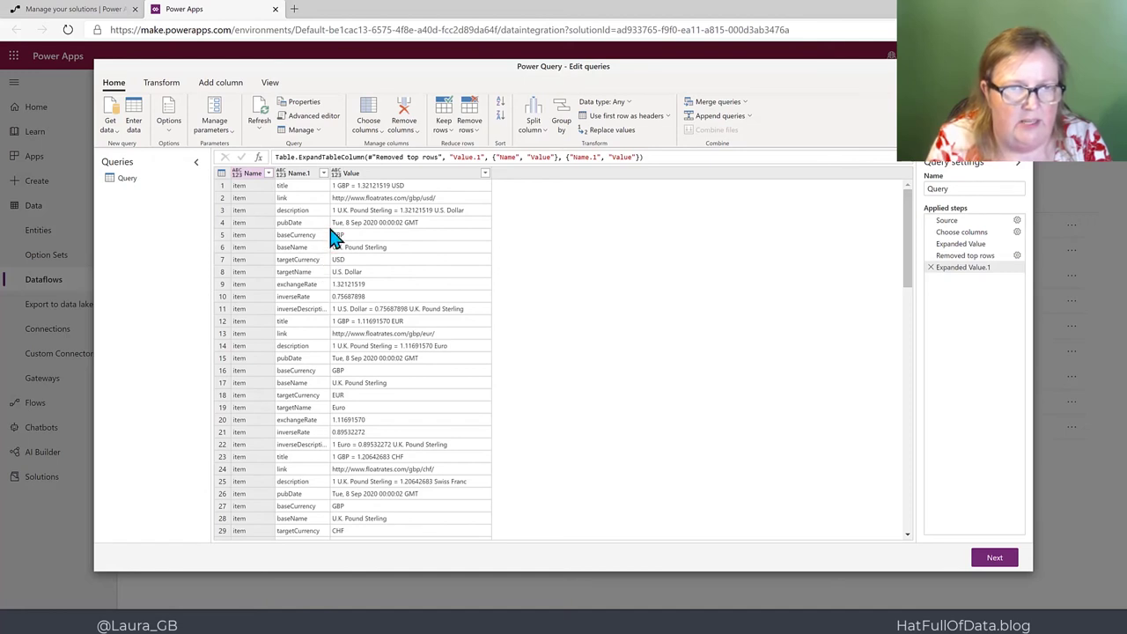
# Filter the Name.1 column to keep only the exchangeRate, pubDate and targetCurrency rows
pyautogui.click(324, 174)
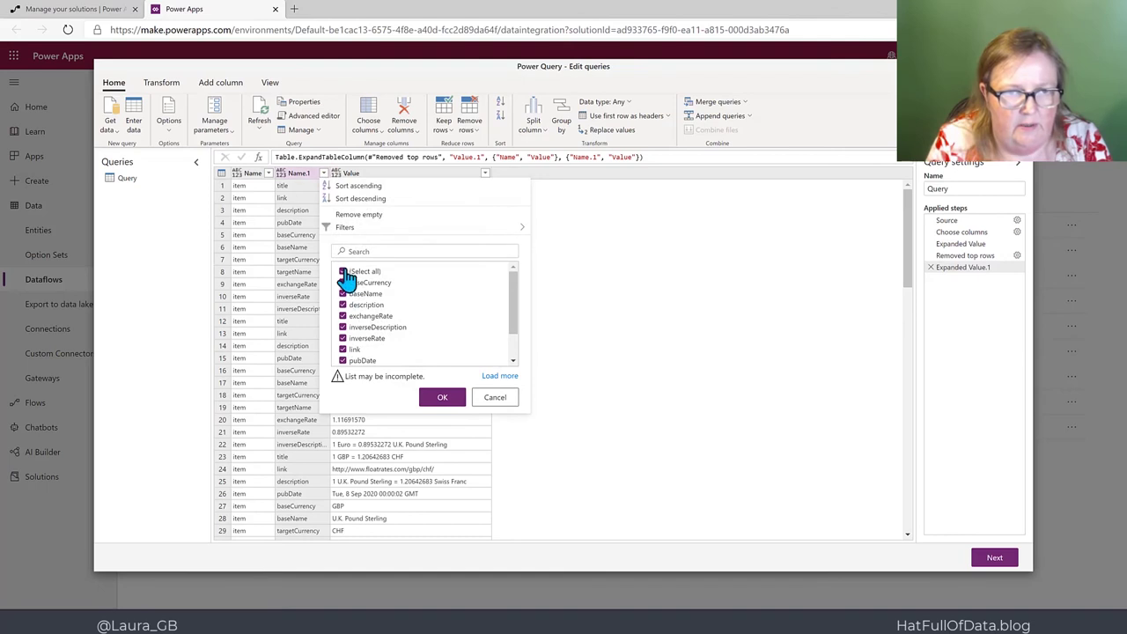
pyautogui.click(344, 273)
pyautogui.click(434, 329)
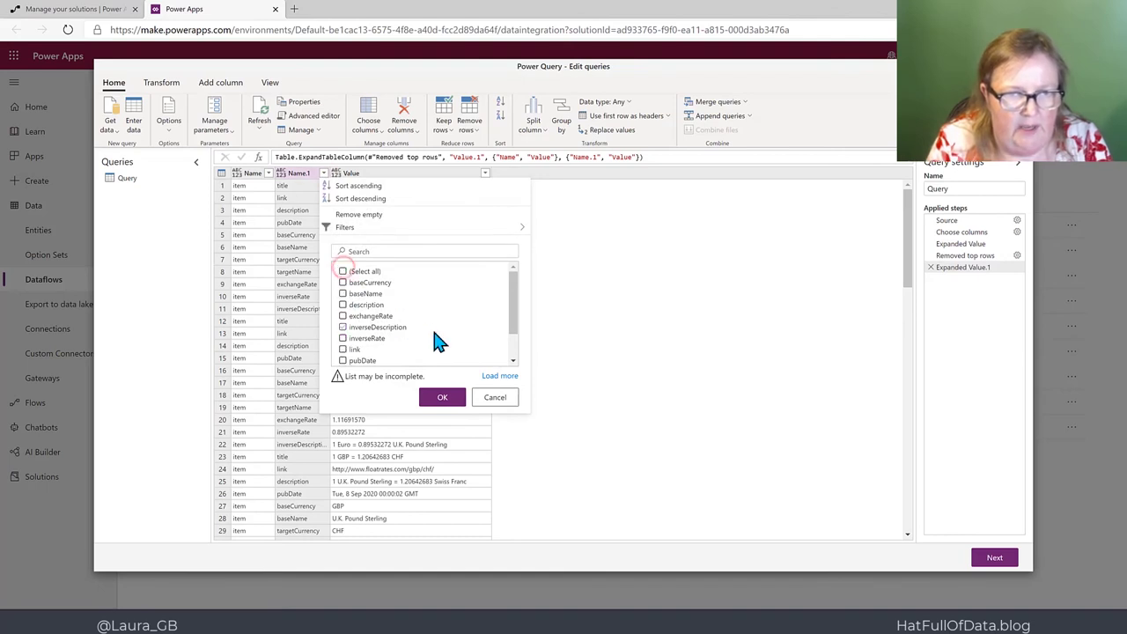
pyautogui.click(499, 327)
pyautogui.click(349, 362)
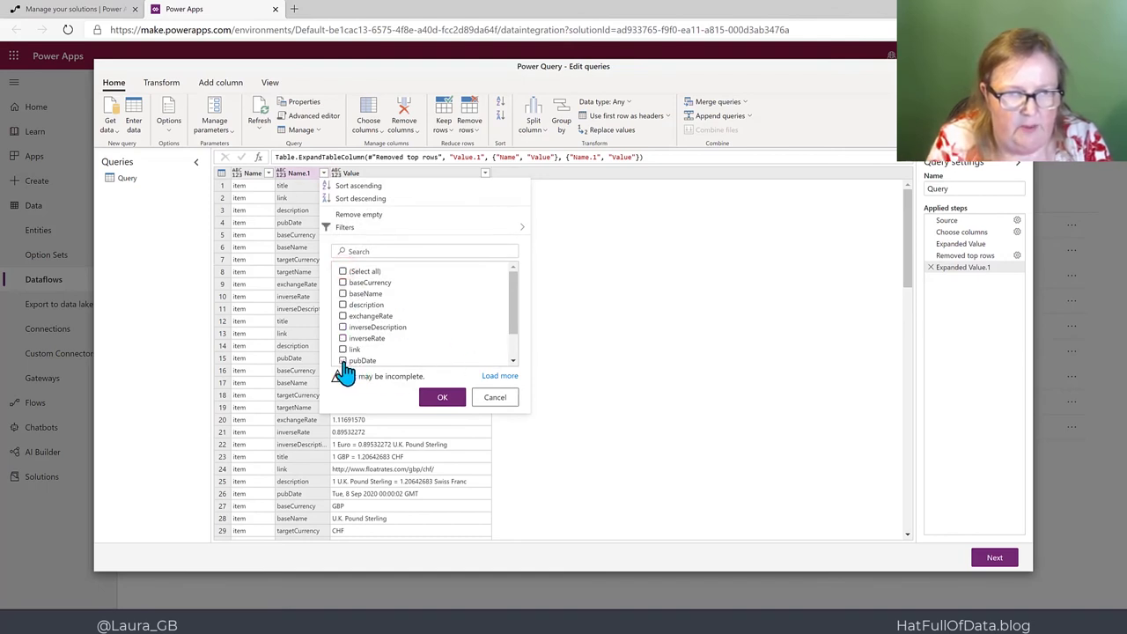
pyautogui.click(345, 361)
pyautogui.click(342, 315)
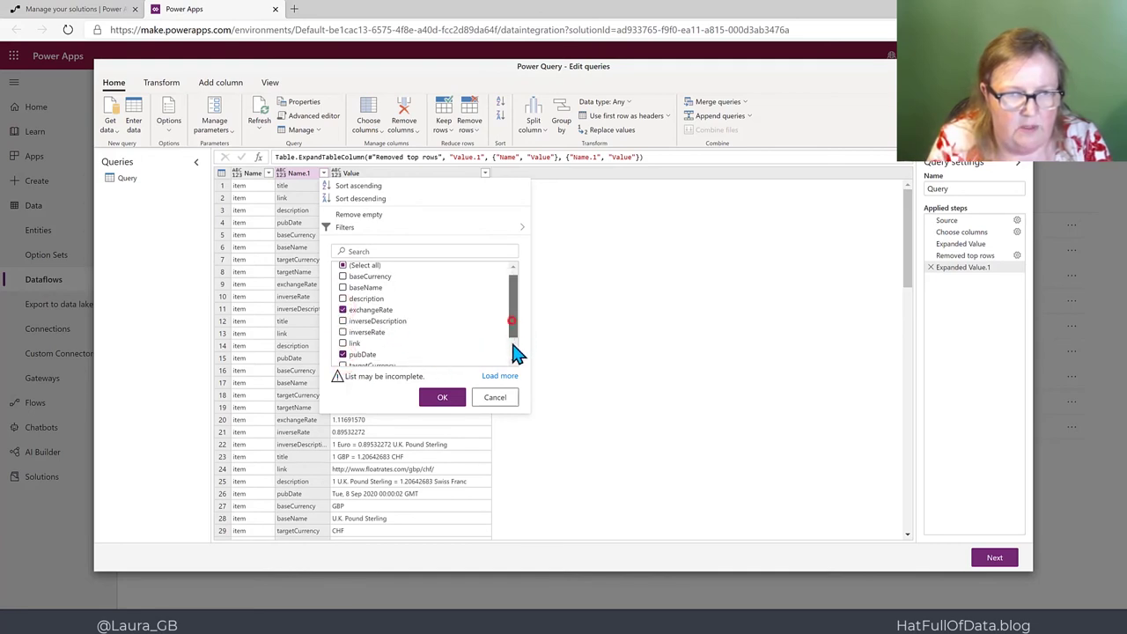
pyautogui.moveTo(510, 339); pyautogui.dragTo(509, 359)
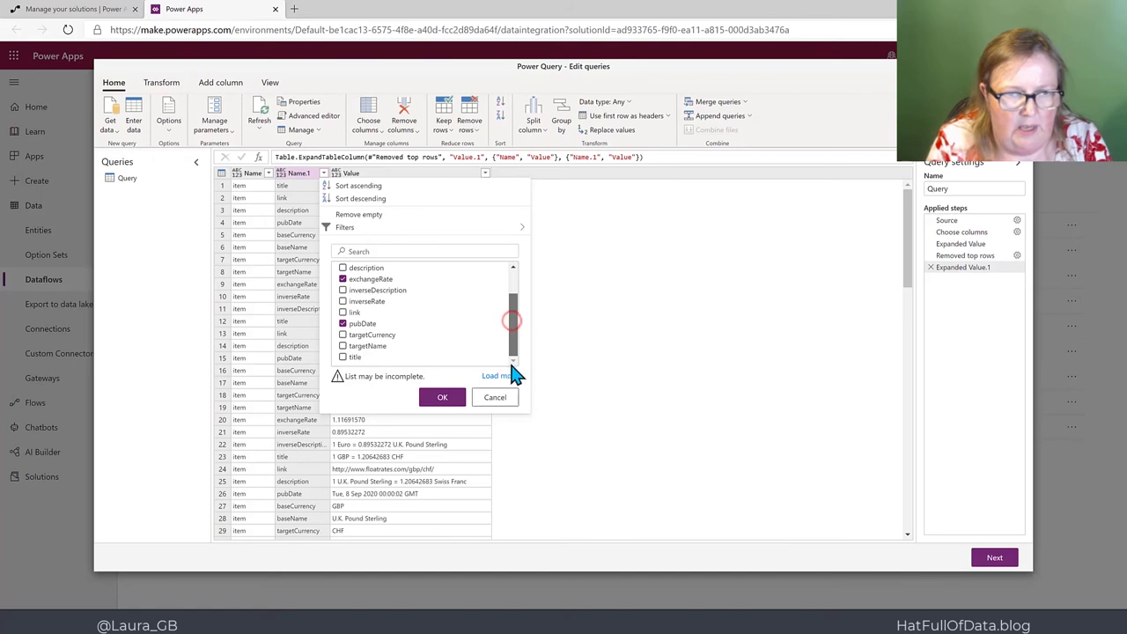
pyautogui.click(343, 335)
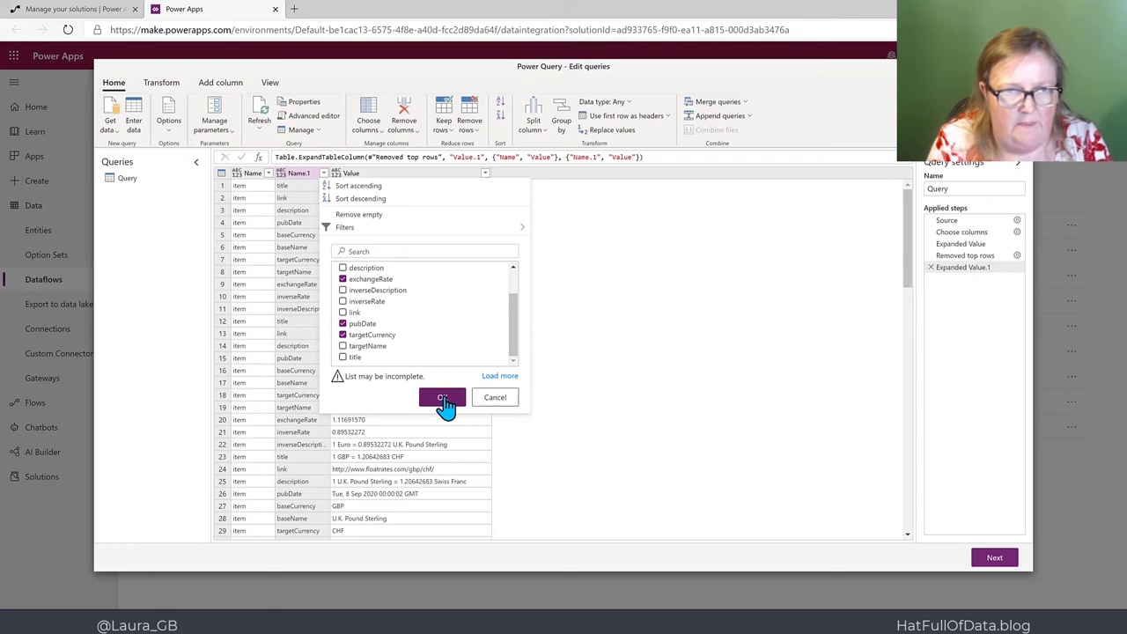
pyautogui.click(443, 398)
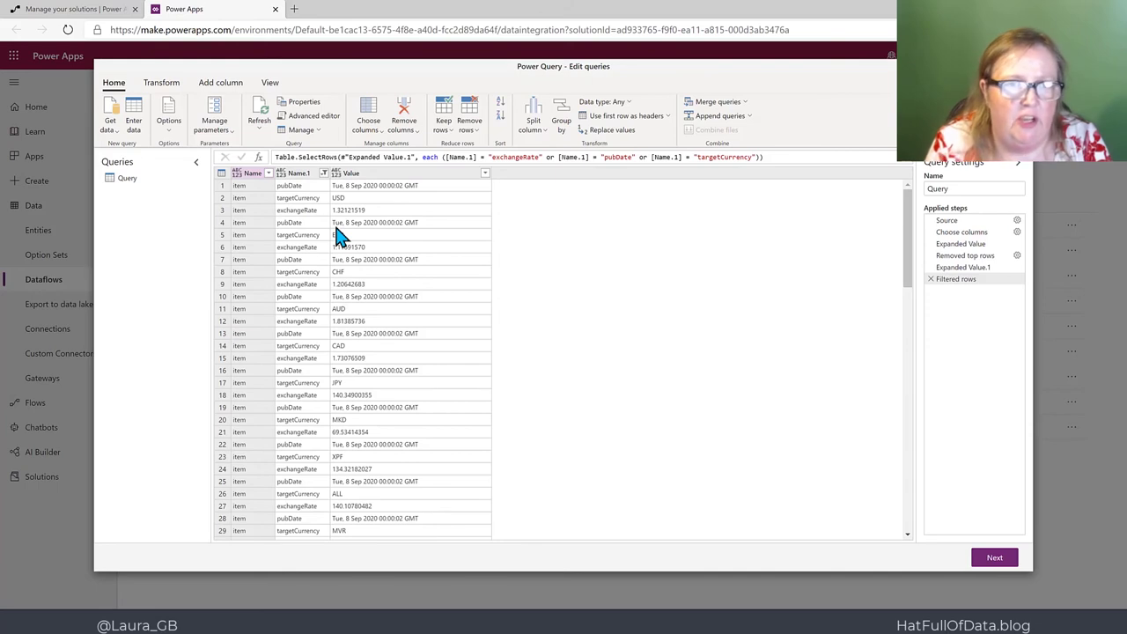
# Add an index column starting from 0 to the filtered query
pyautogui.click(290, 186)
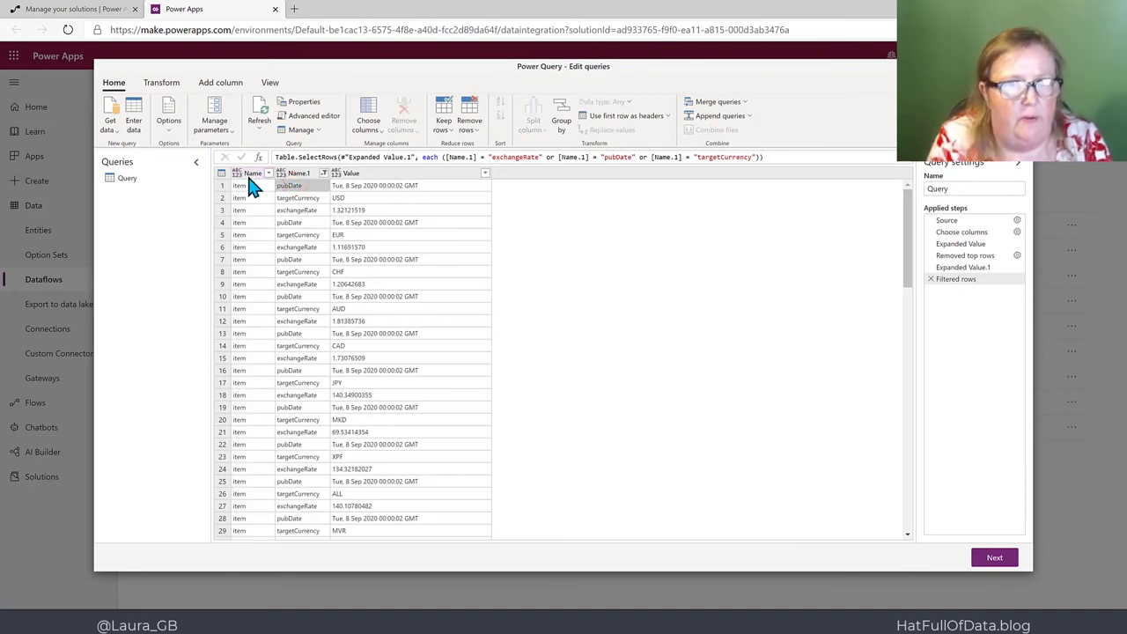
pyautogui.click(221, 86)
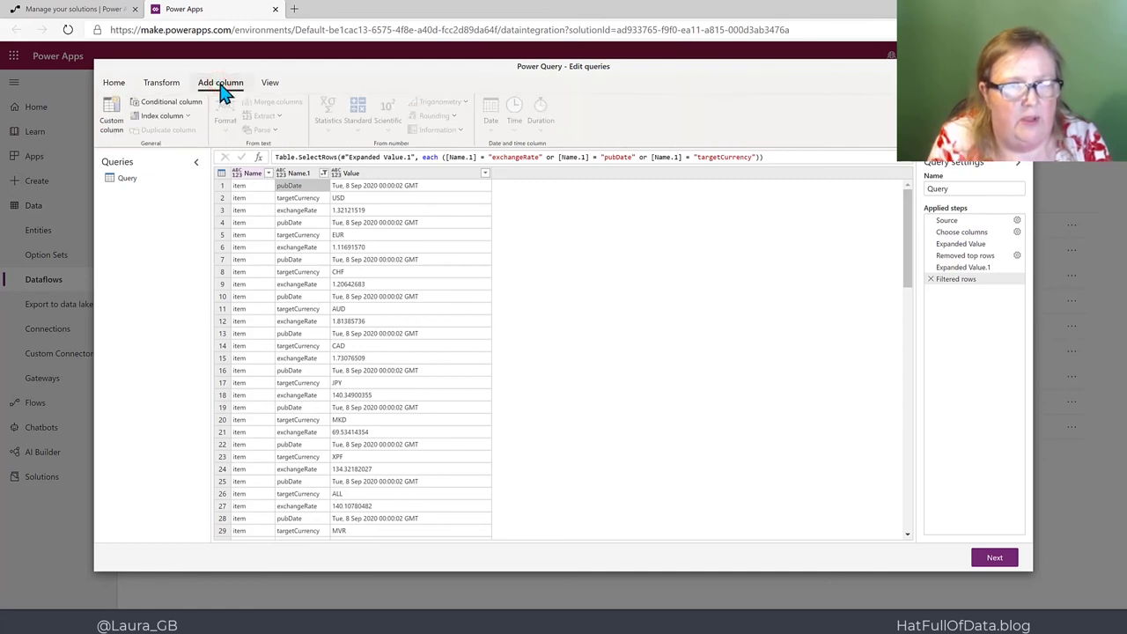
pyautogui.click(189, 117)
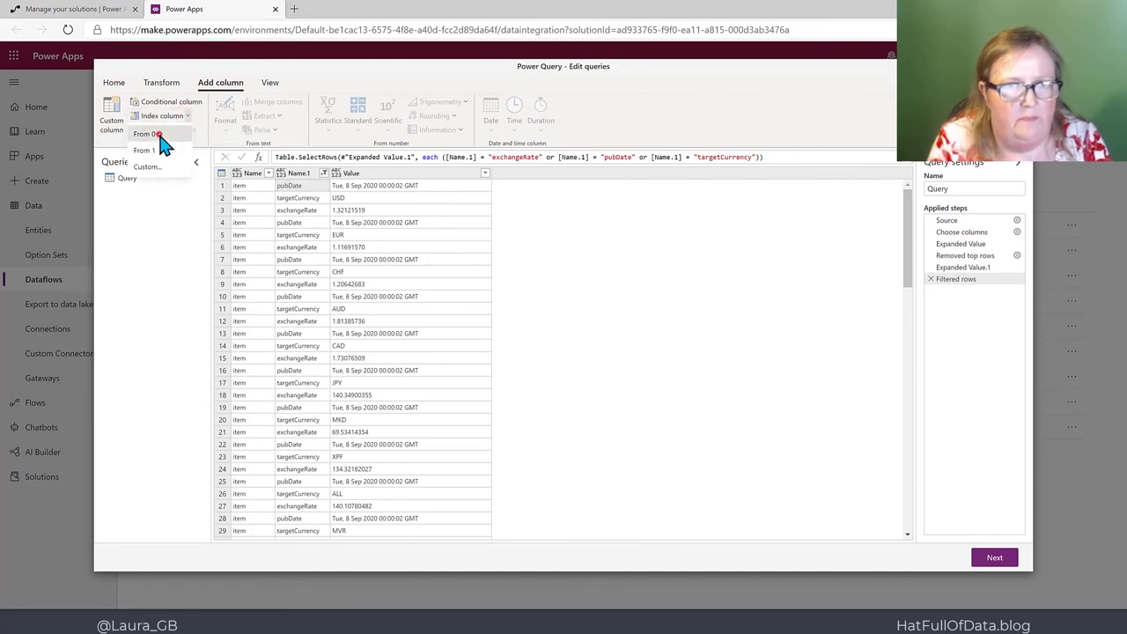
pyautogui.click(159, 135)
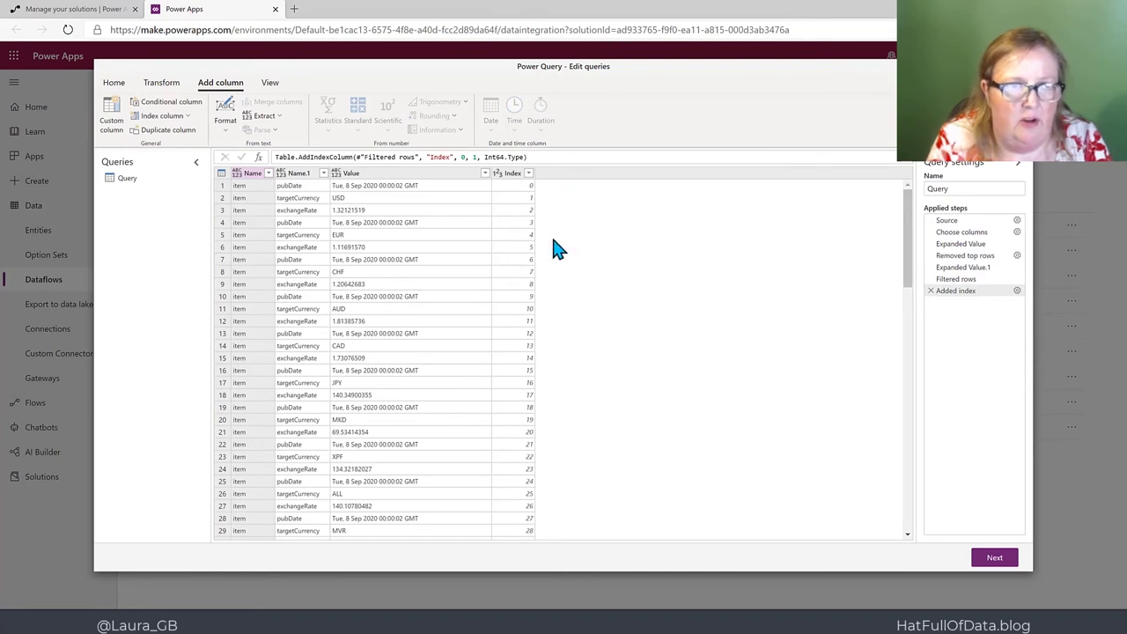
# Add a custom column named Custom with the formula [Index] - Number.Mod([Index],3)
pyautogui.click(117, 126)
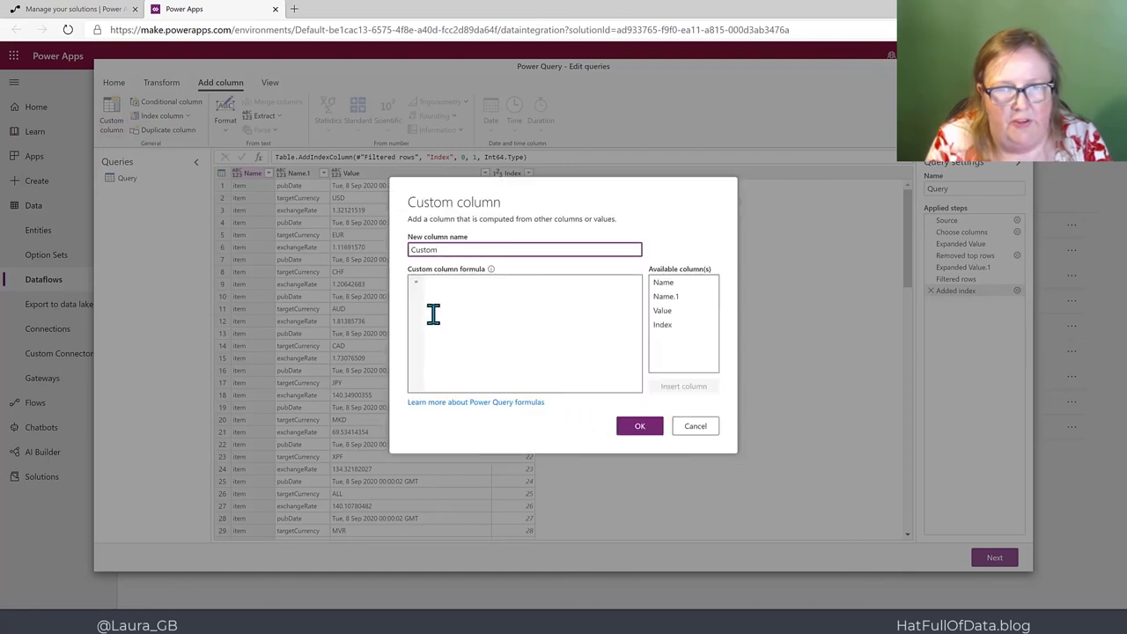
pyautogui.doubleClick(661, 328)
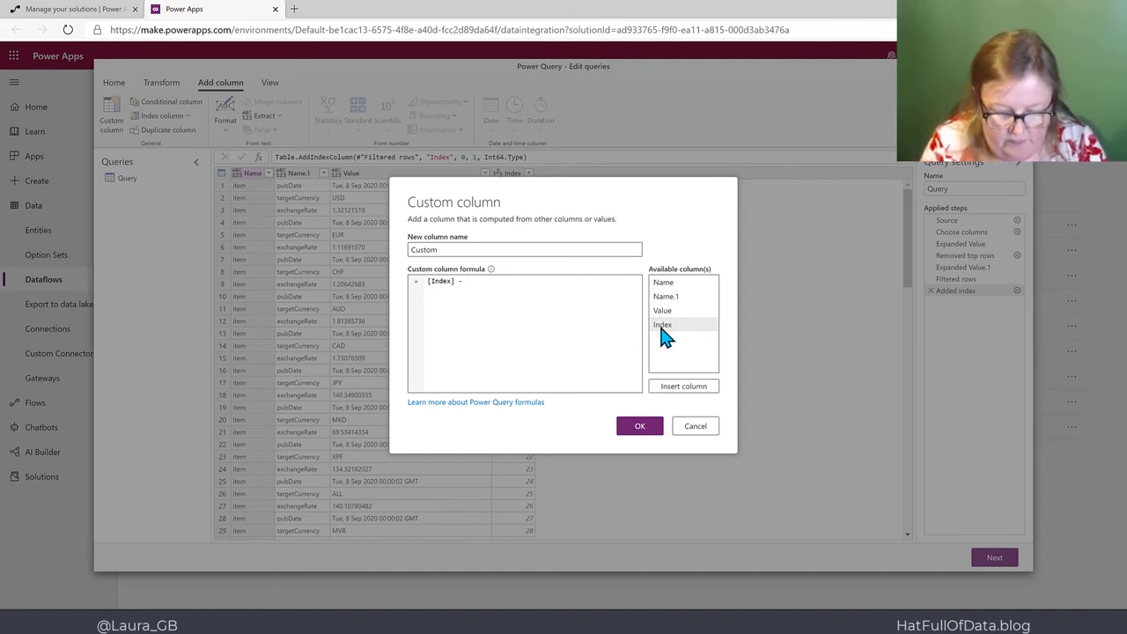
pyautogui.write('- Number')
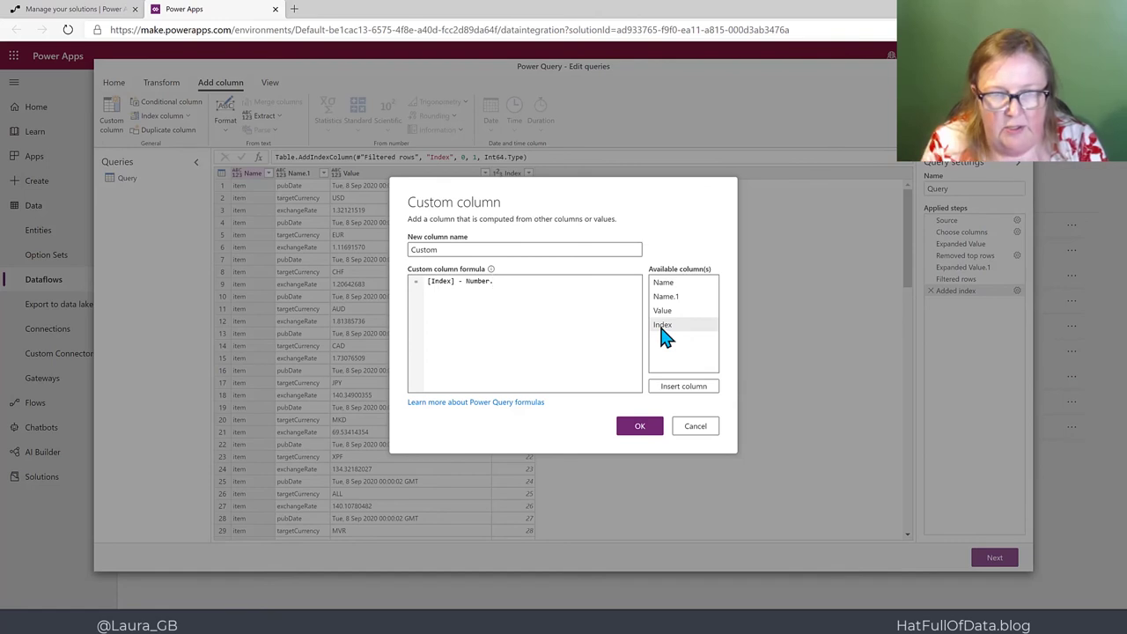
pyautogui.write('.M')
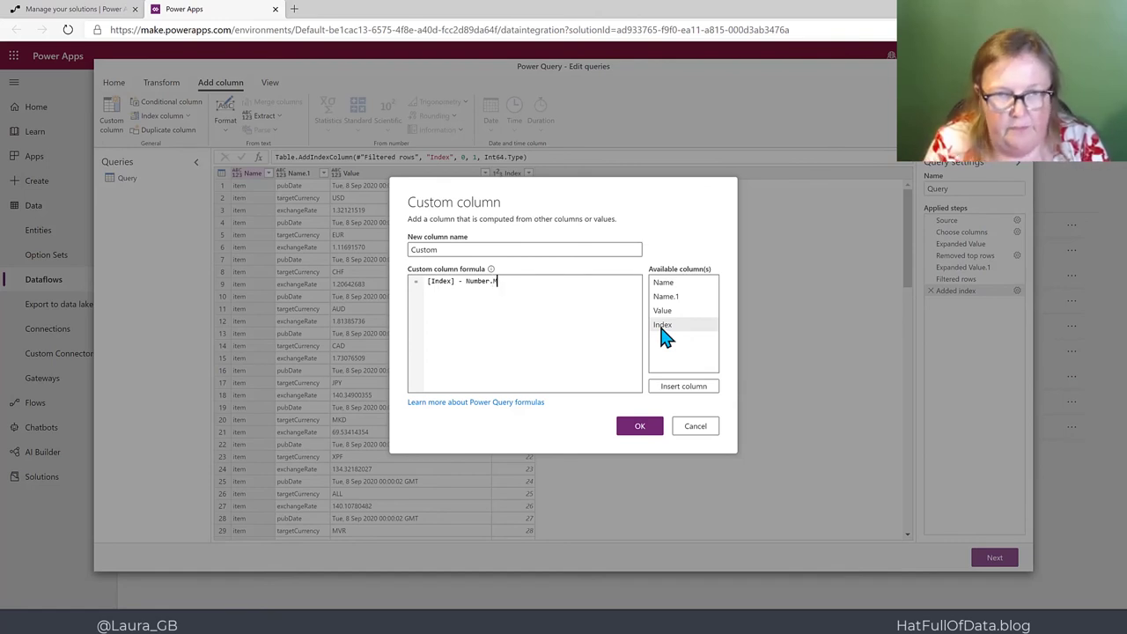
pyautogui.write('od(')
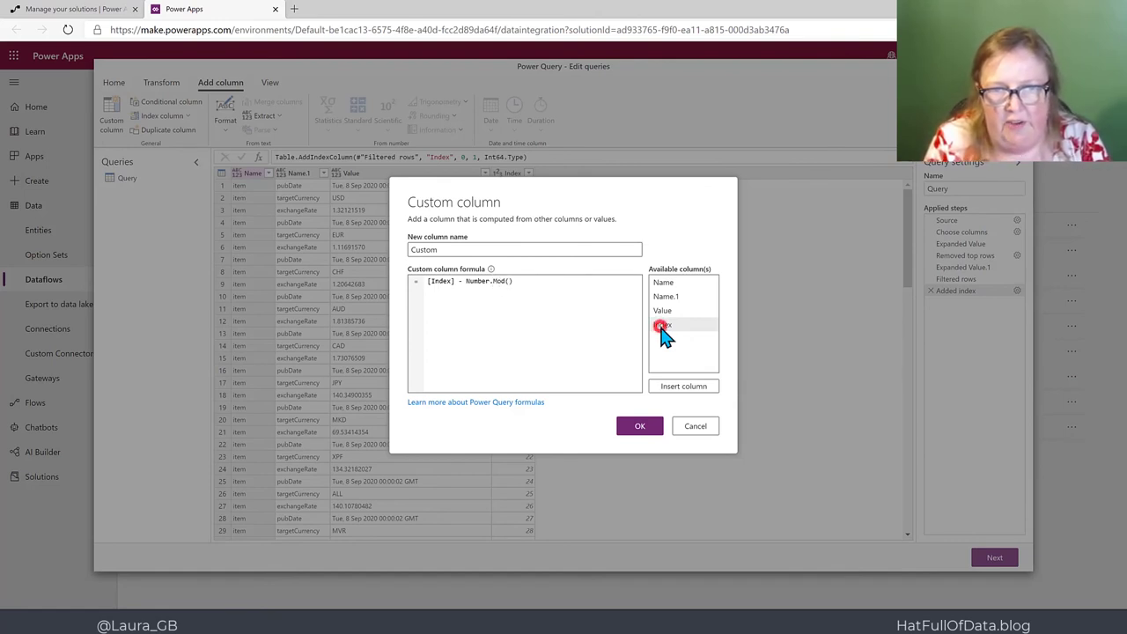
pyautogui.doubleClick(662, 327)
pyautogui.write(',3')
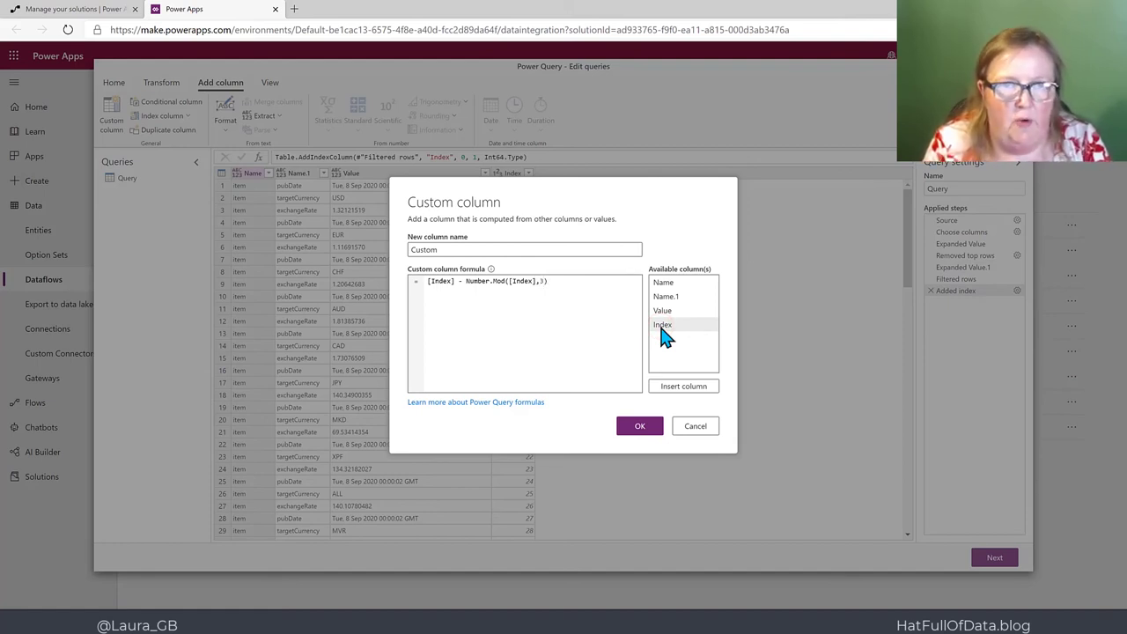
pyautogui.click(641, 428)
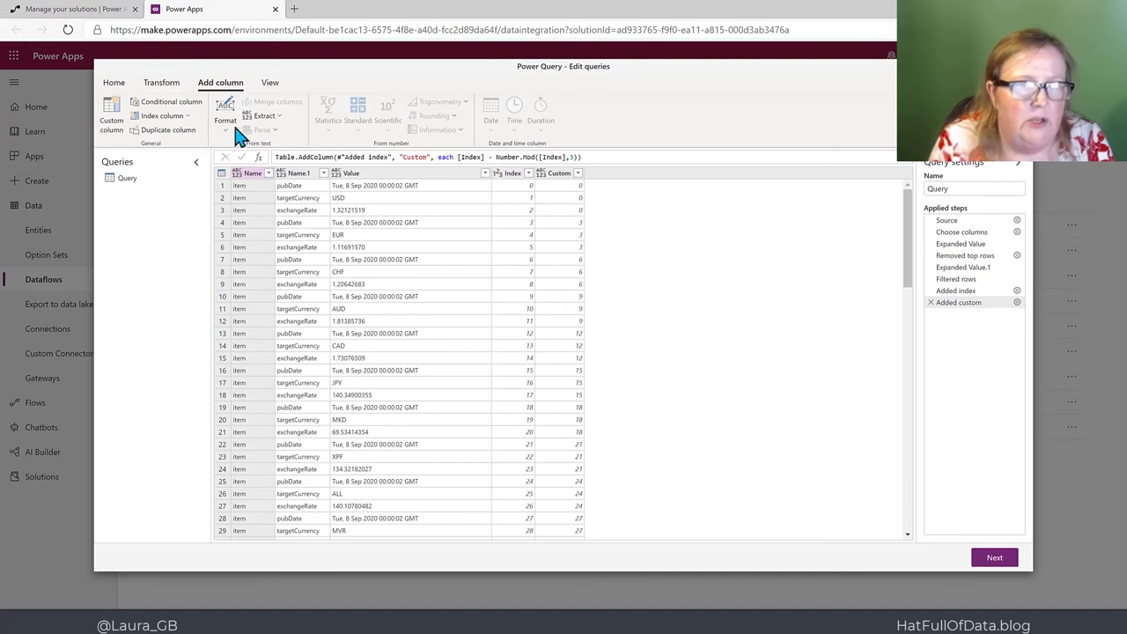
# Keep only the Name.1, Value and Custom columns, dropping Name and Index
pyautogui.click(113, 83)
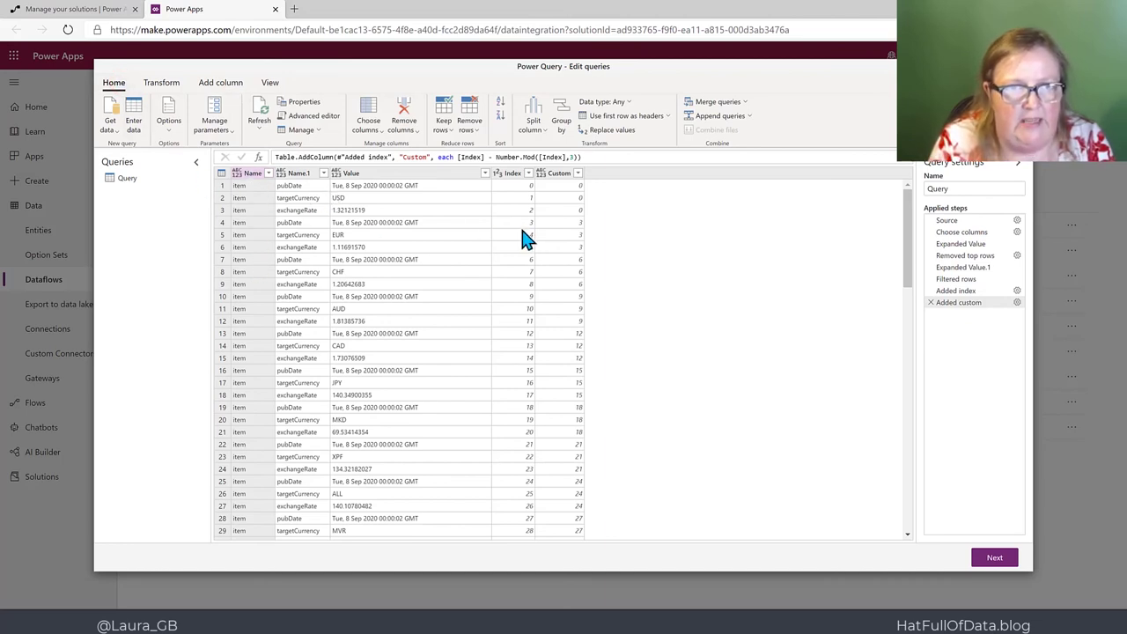
pyautogui.click(368, 116)
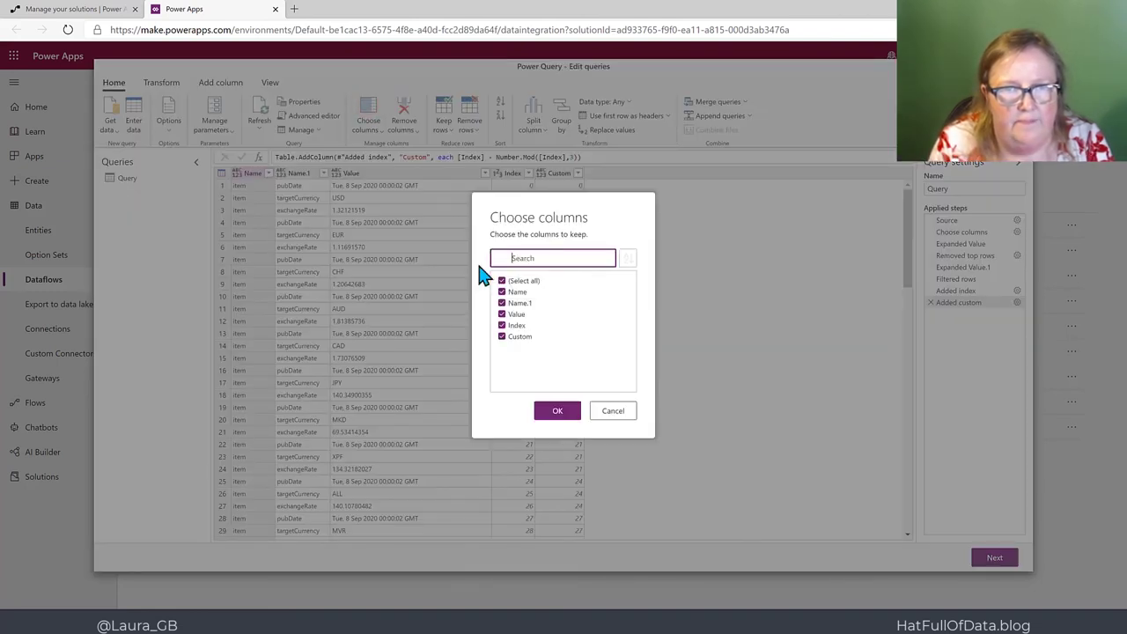
pyautogui.click(502, 292)
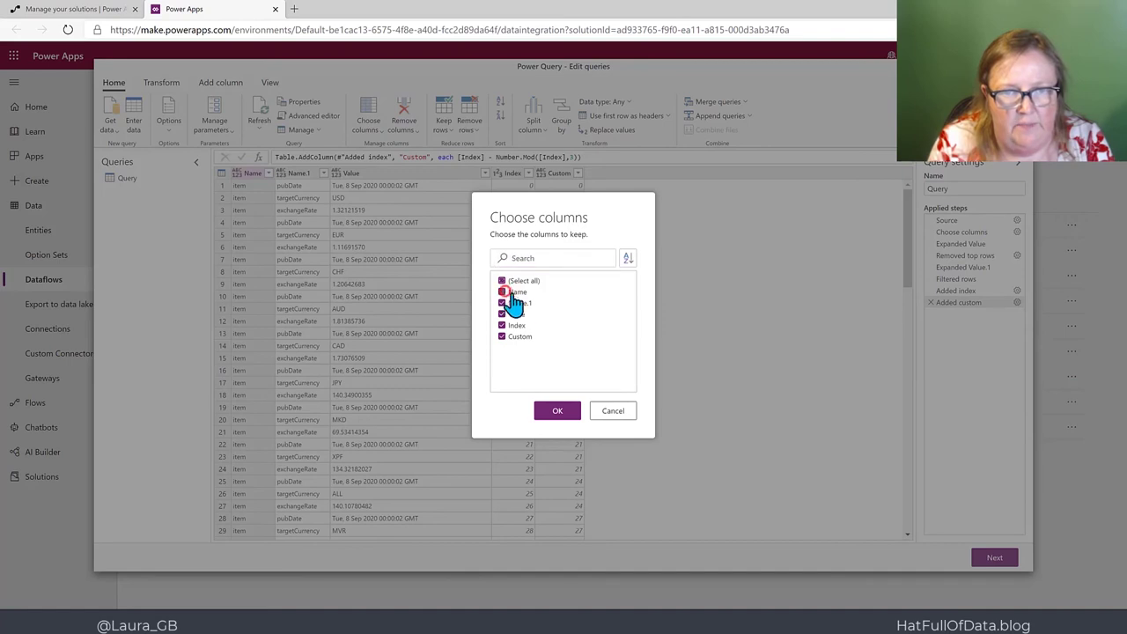
pyautogui.click(502, 325)
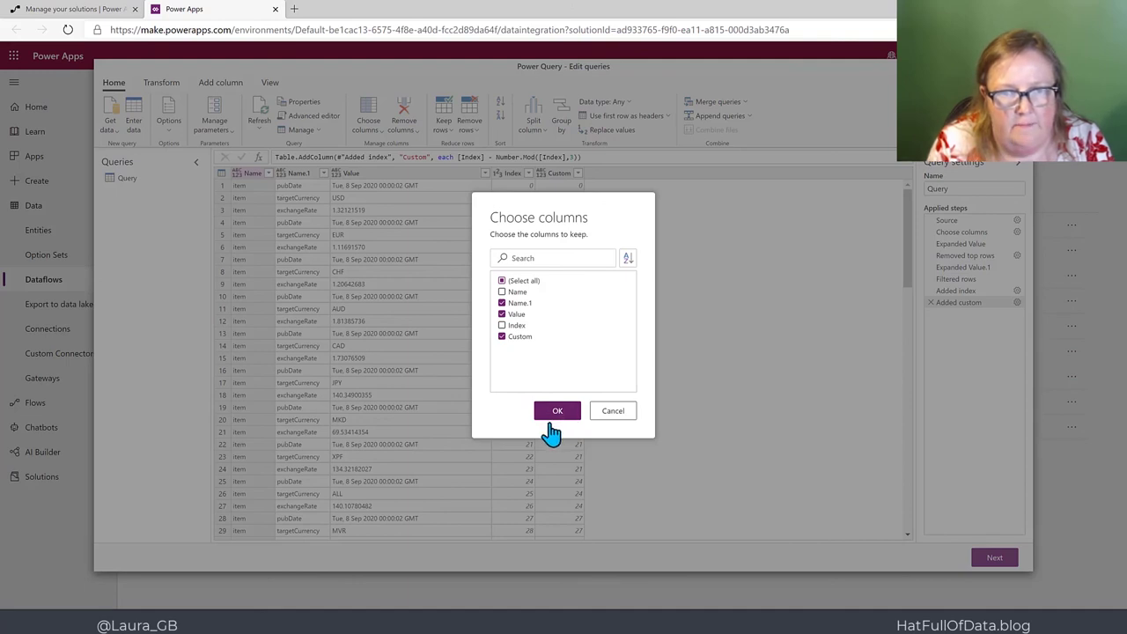
pyautogui.click(555, 417)
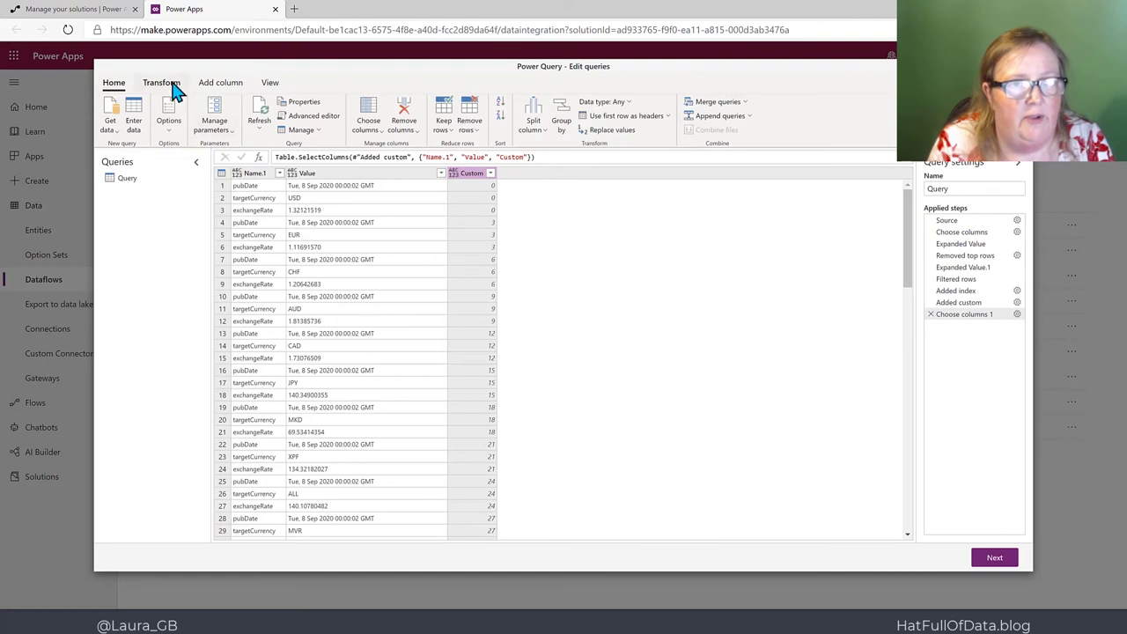
# Pivot the Name.1 column into new columns, using Value as the value column
pyautogui.click(254, 174)
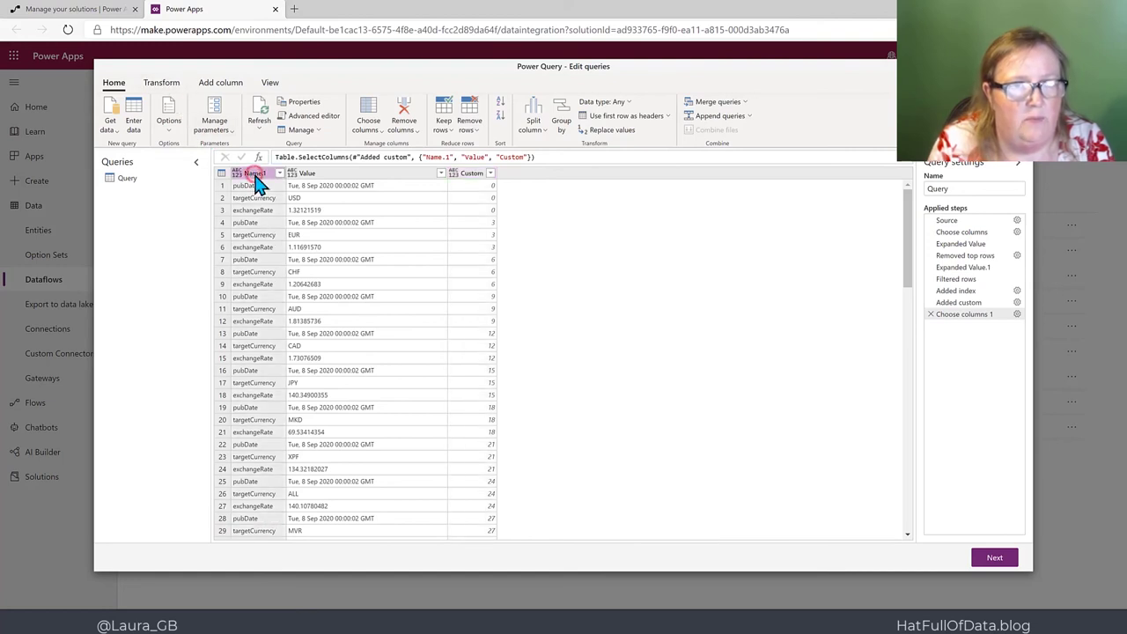
pyautogui.click(171, 83)
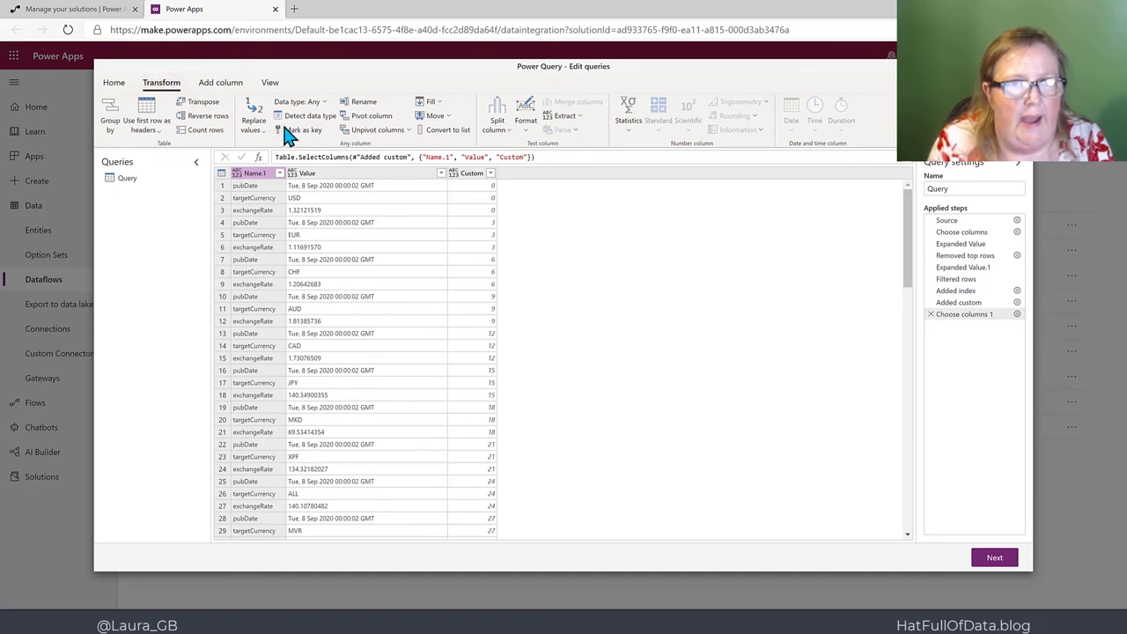
pyautogui.click(384, 116)
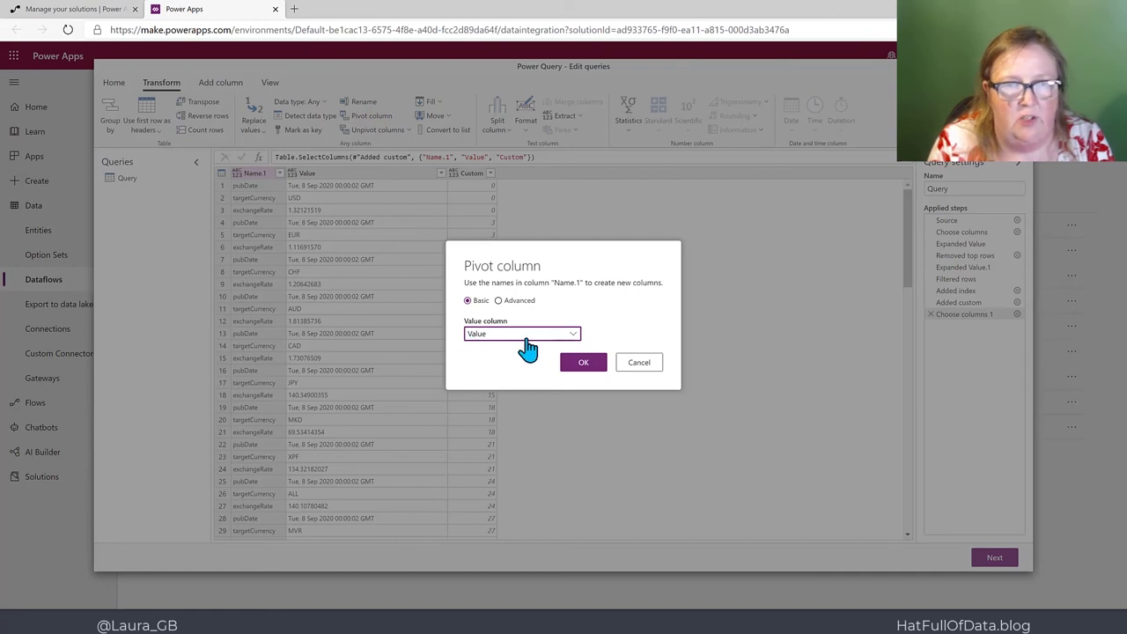
pyautogui.click(586, 365)
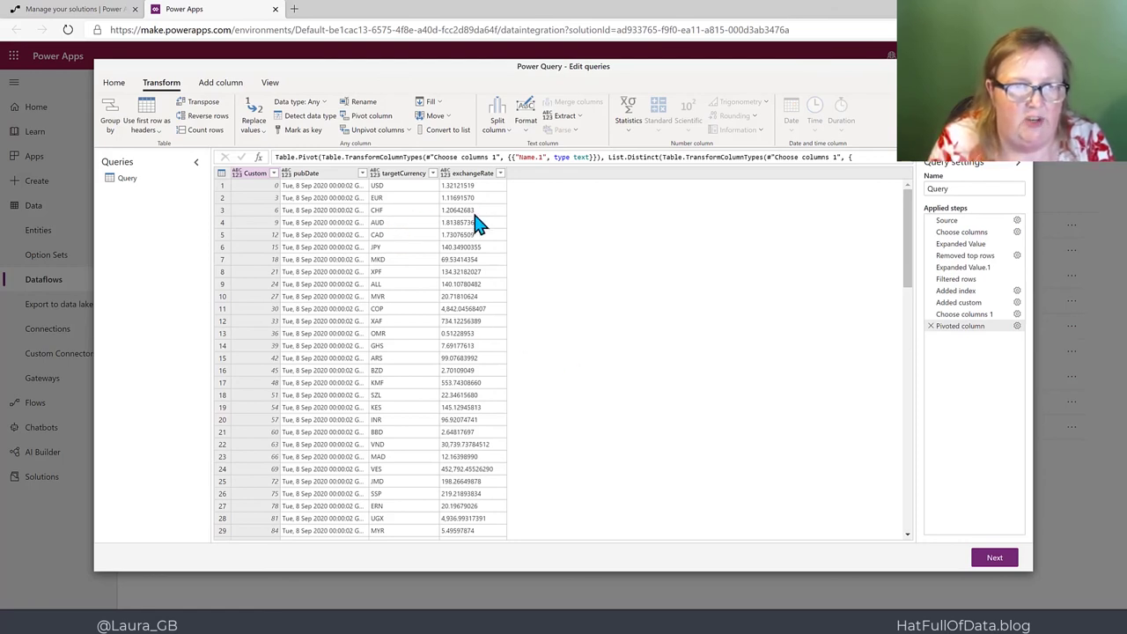
# Set the Custom column's data type to Whole number and the pubDate column's to Date/Time
pyautogui.click(328, 176)
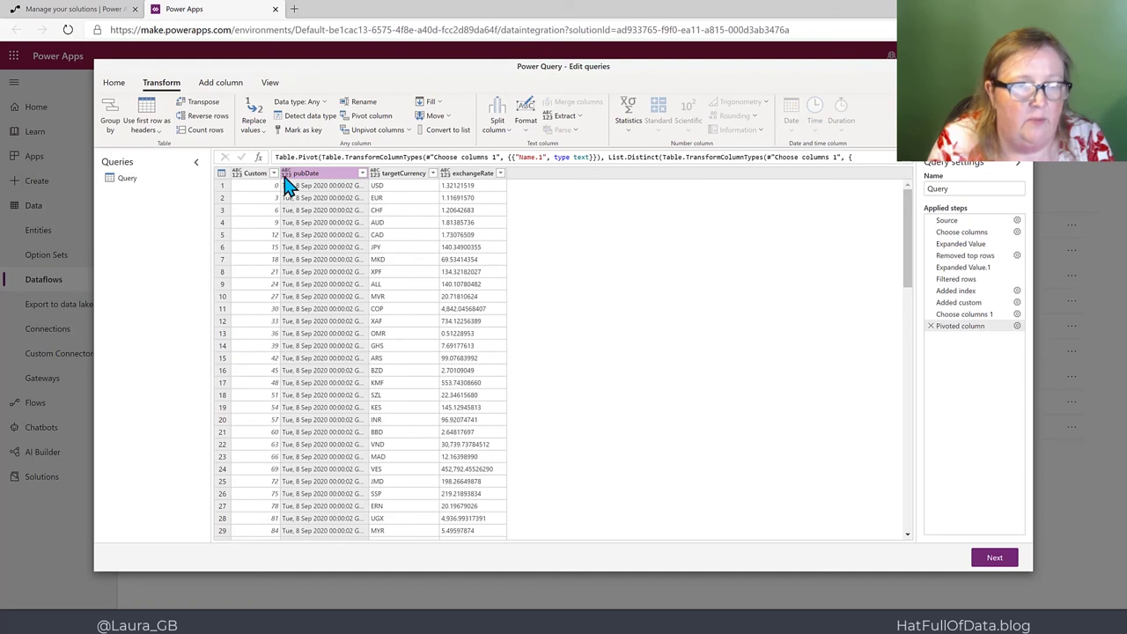
pyautogui.click(237, 175)
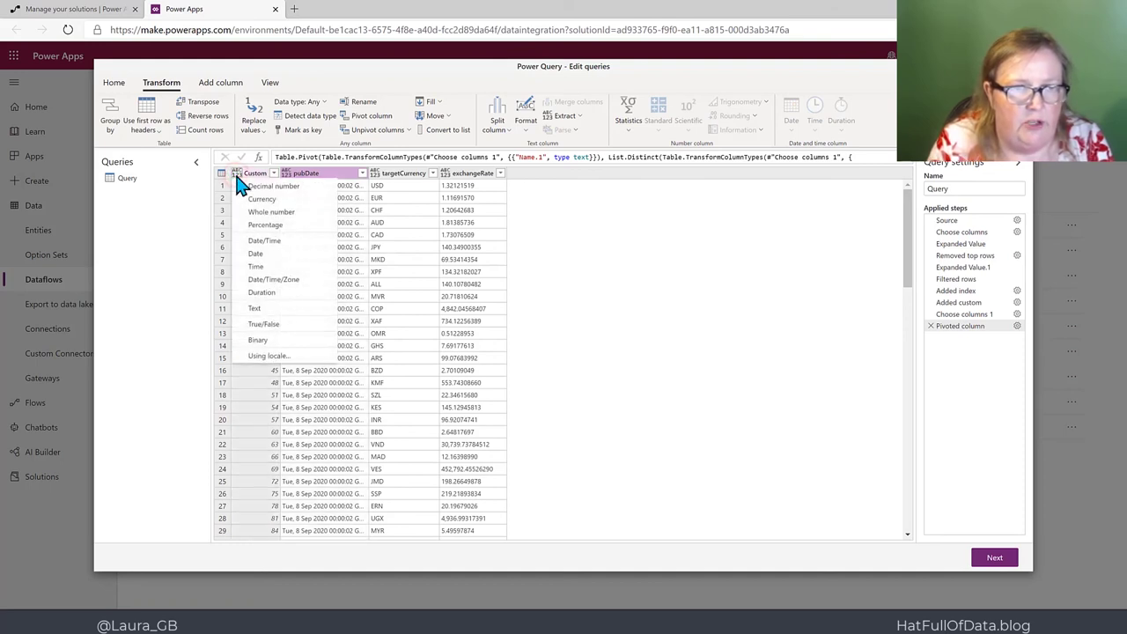
pyautogui.click(268, 212)
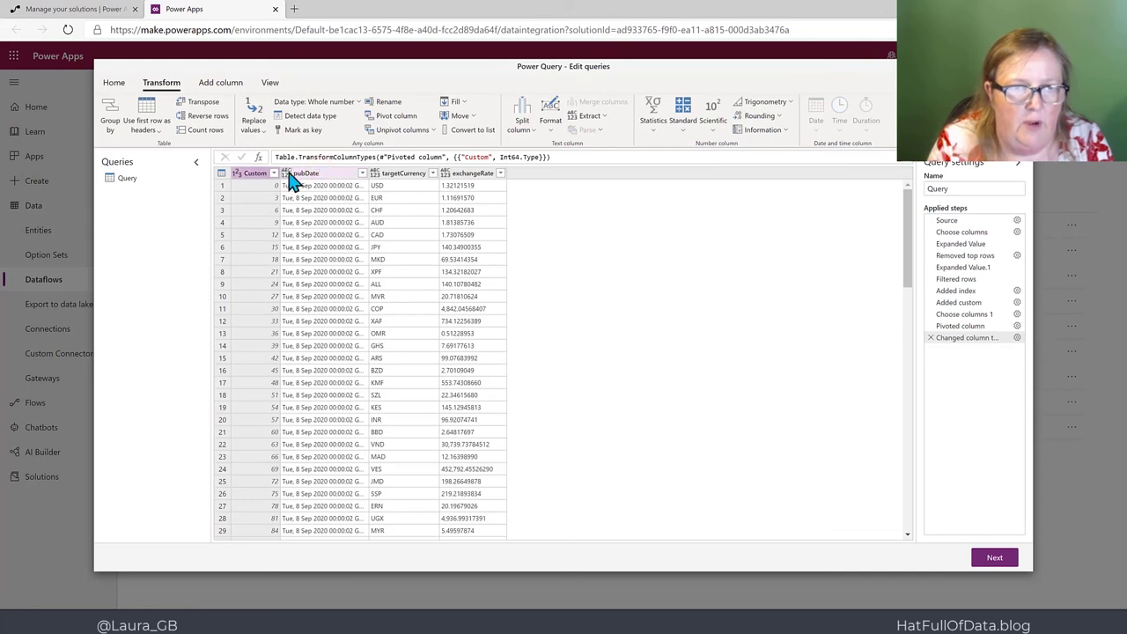
pyautogui.click(289, 175)
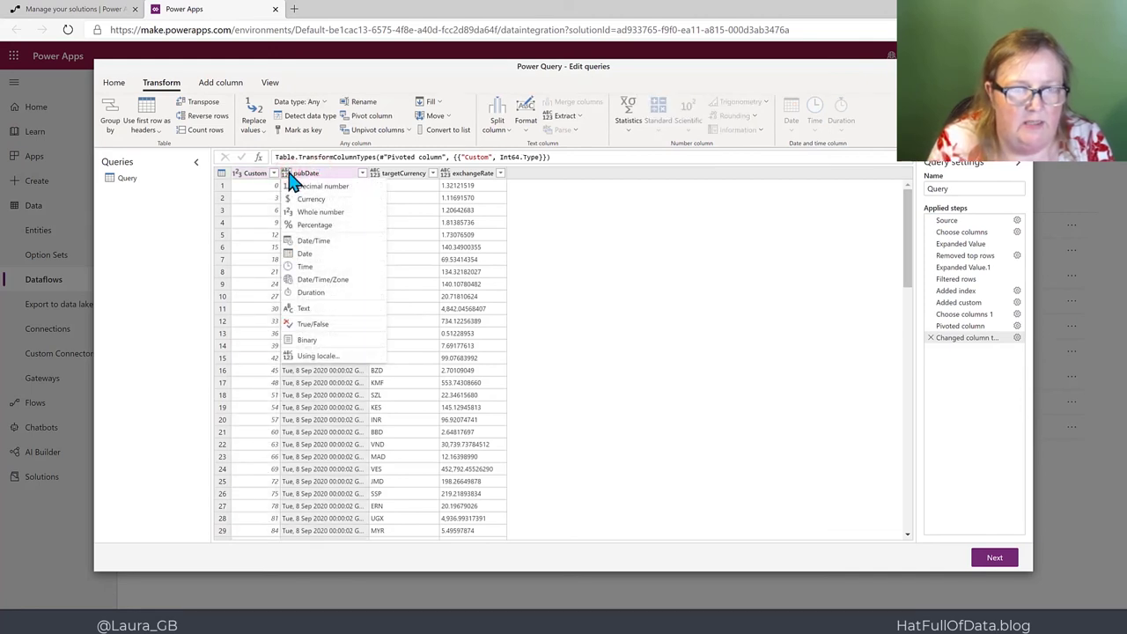
pyautogui.click(323, 241)
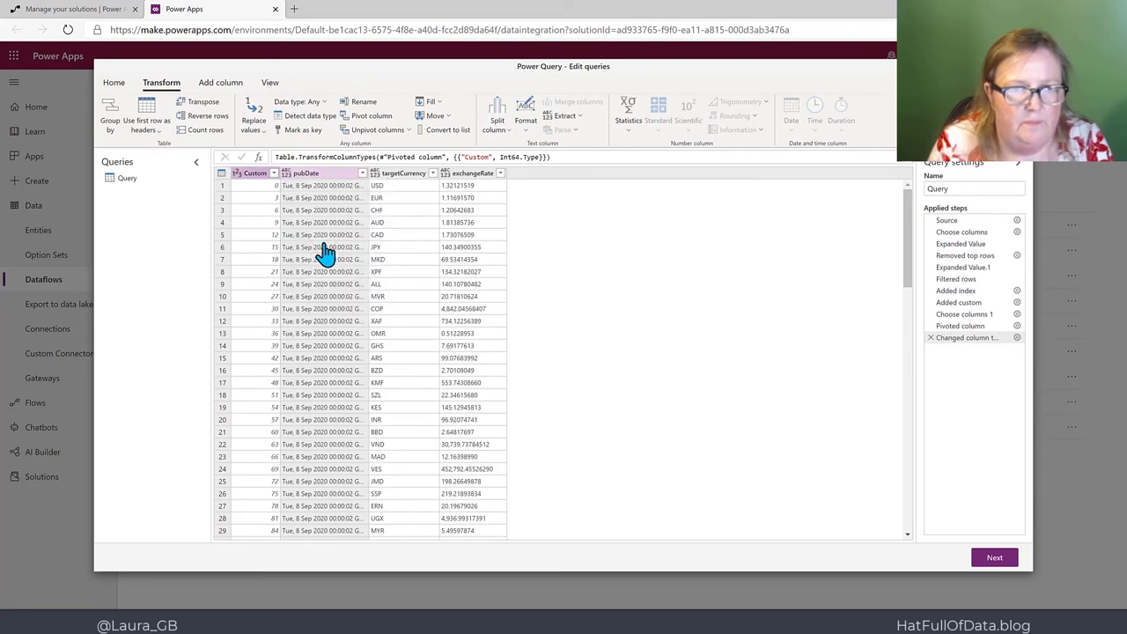
# Set the targetCurrency column's data type to Text and the exchangeRate column's to Decimal number, and proceed to the entity mapping
pyautogui.click(375, 174)
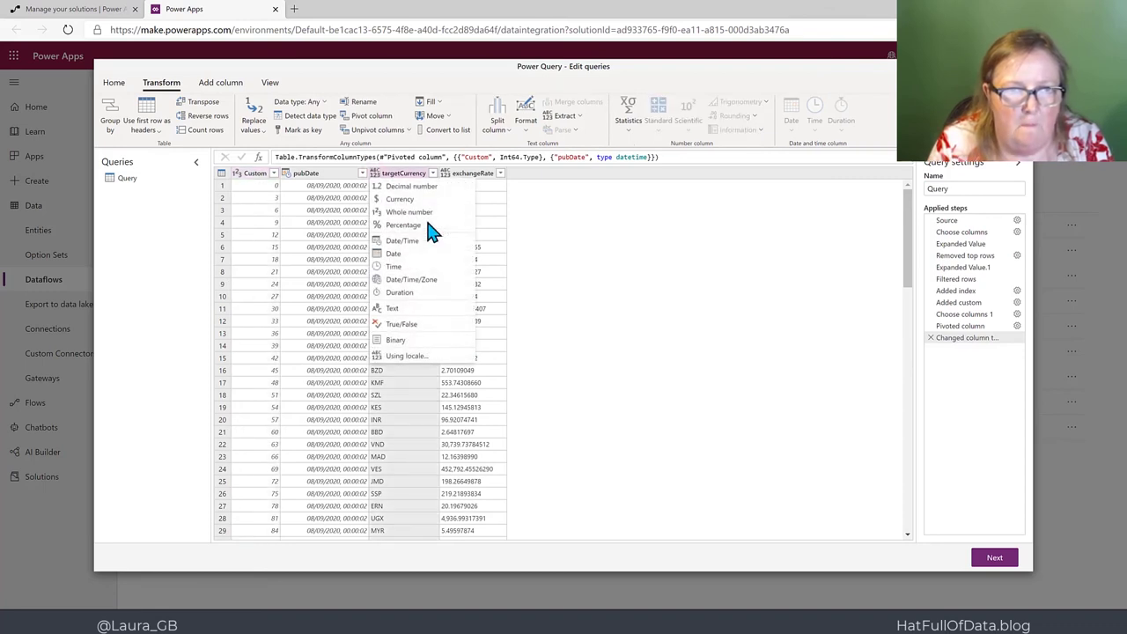
pyautogui.click(389, 310)
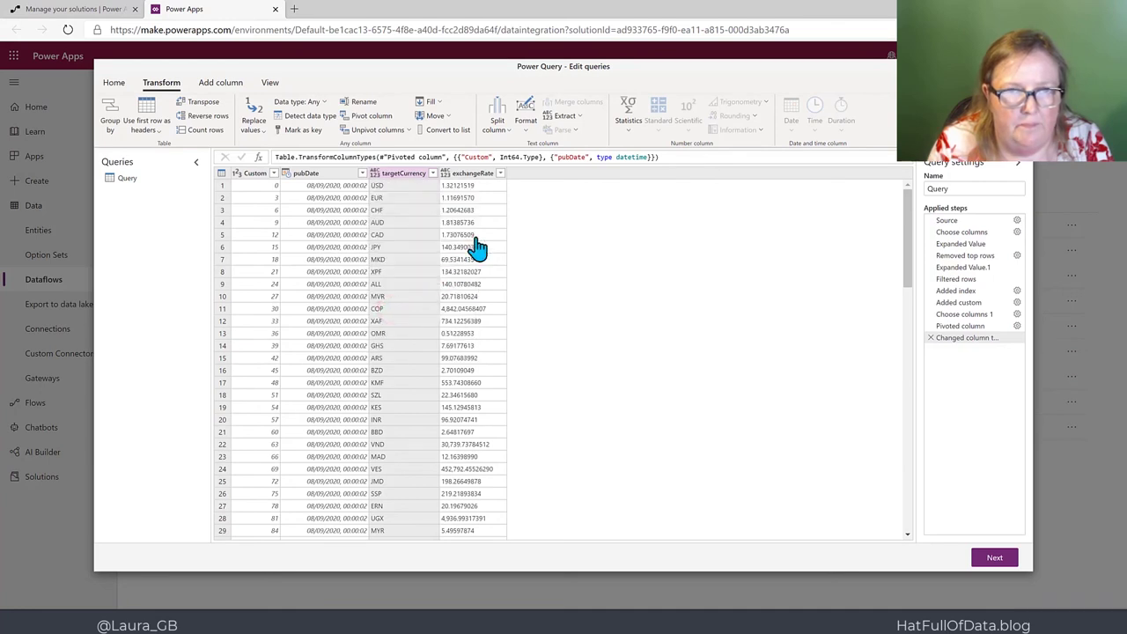
pyautogui.click(446, 174)
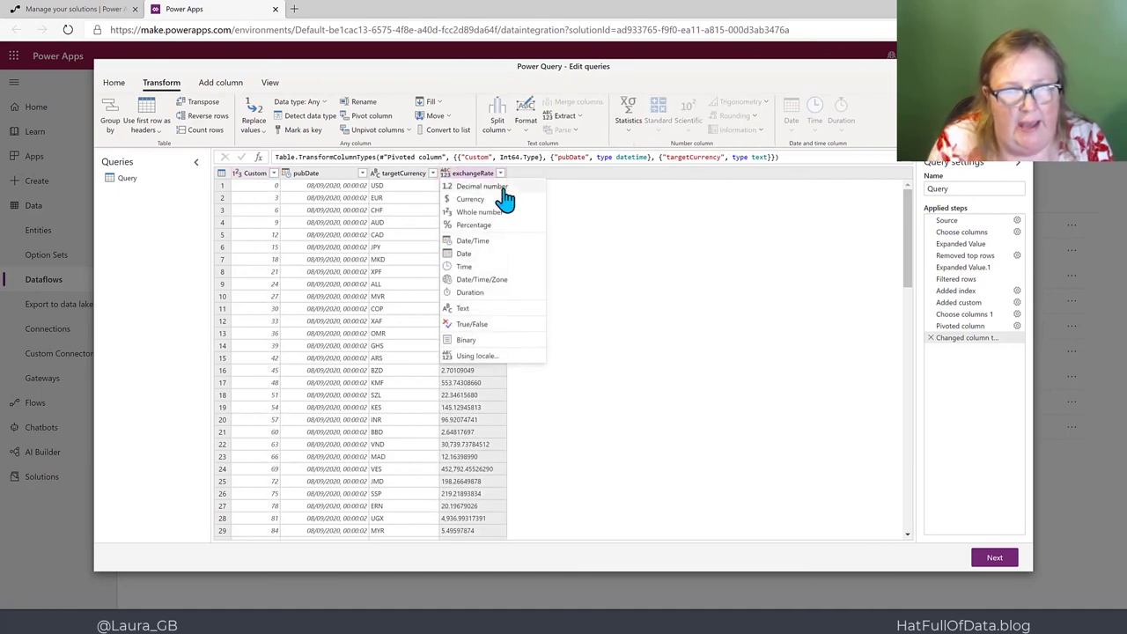
pyautogui.click(484, 187)
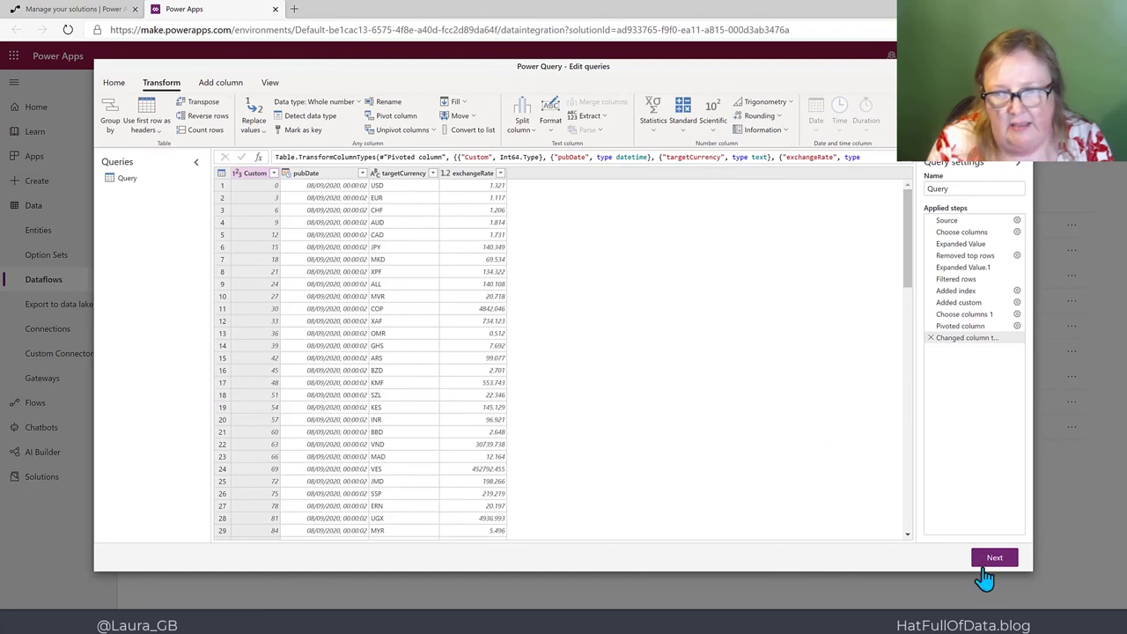
pyautogui.click(995, 558)
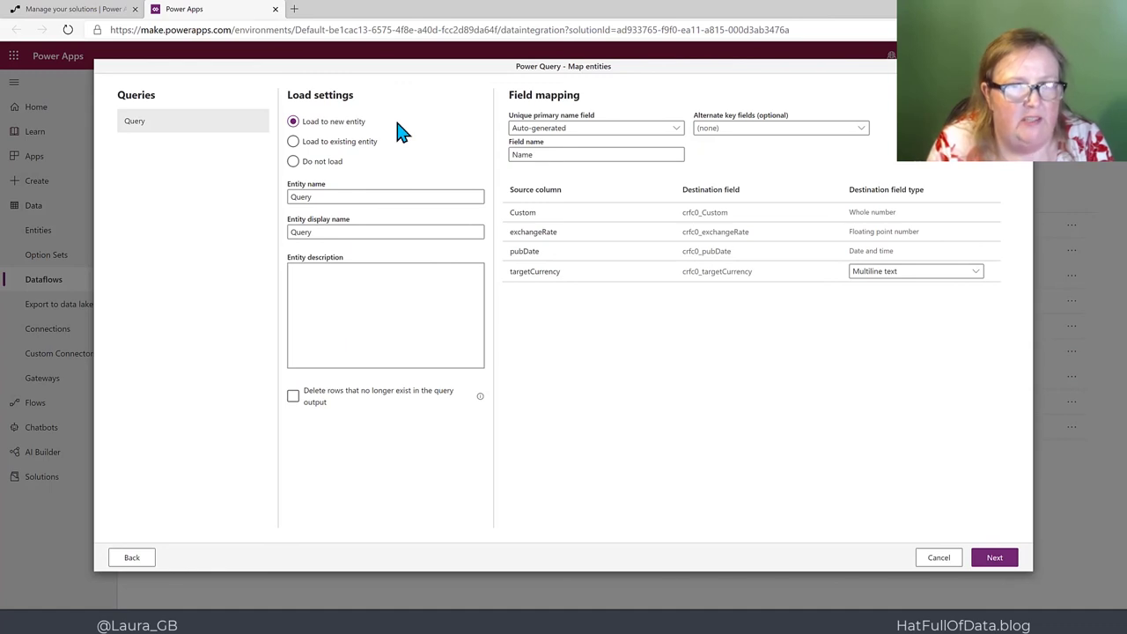
# Set the query to load to the existing entity lgb_ExchangeRates
pyautogui.click(315, 143)
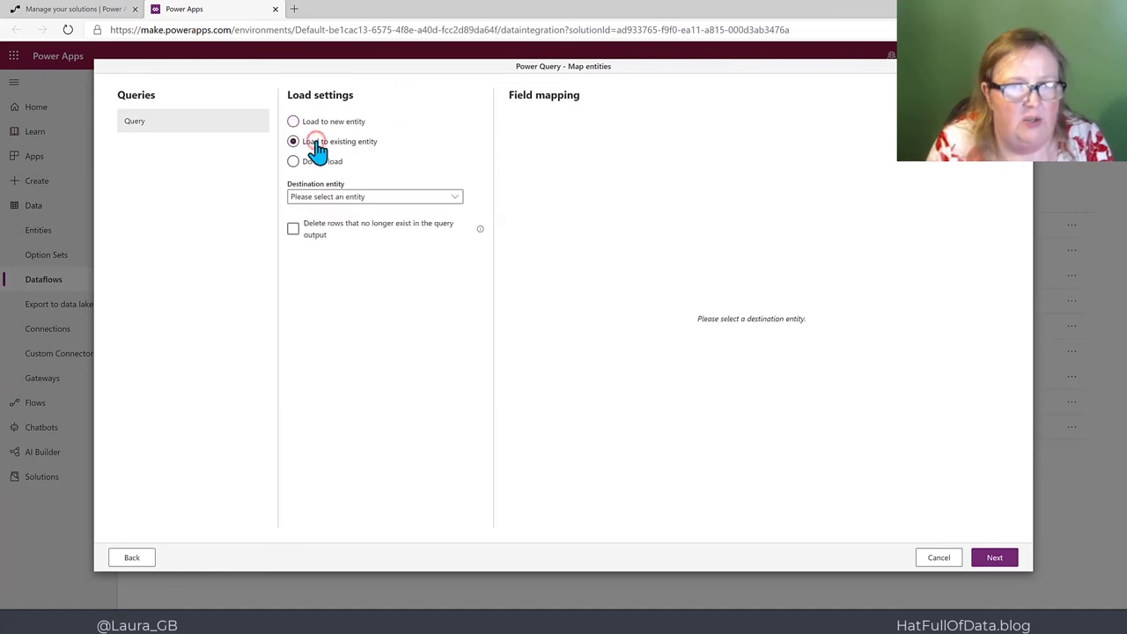
pyautogui.click(457, 199)
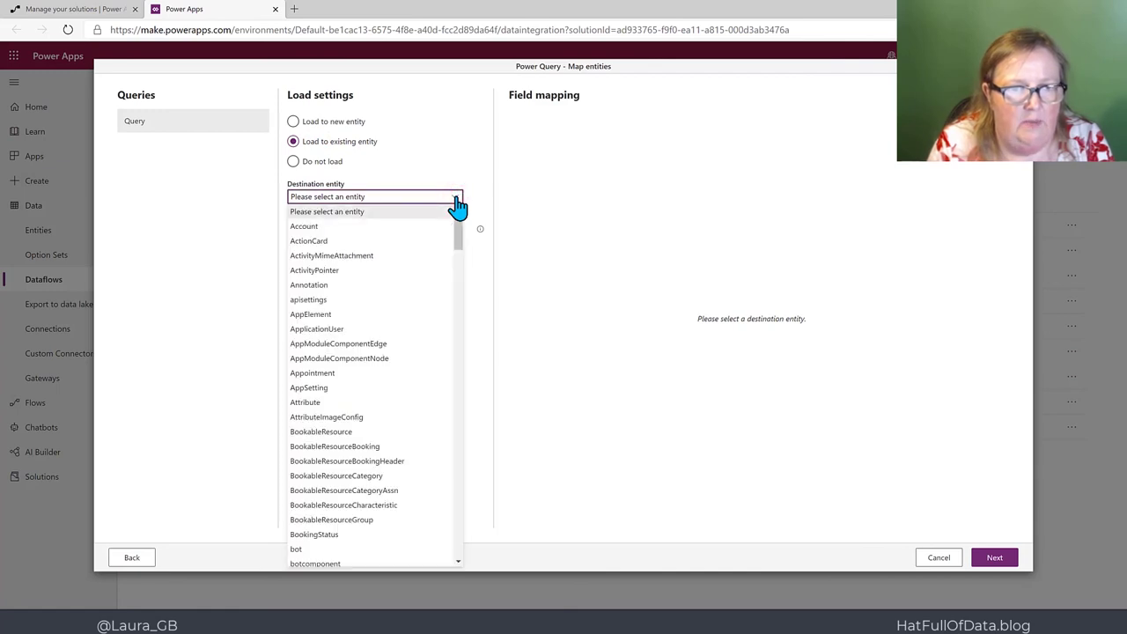
pyautogui.moveTo(460, 250); pyautogui.dragTo(463, 357)
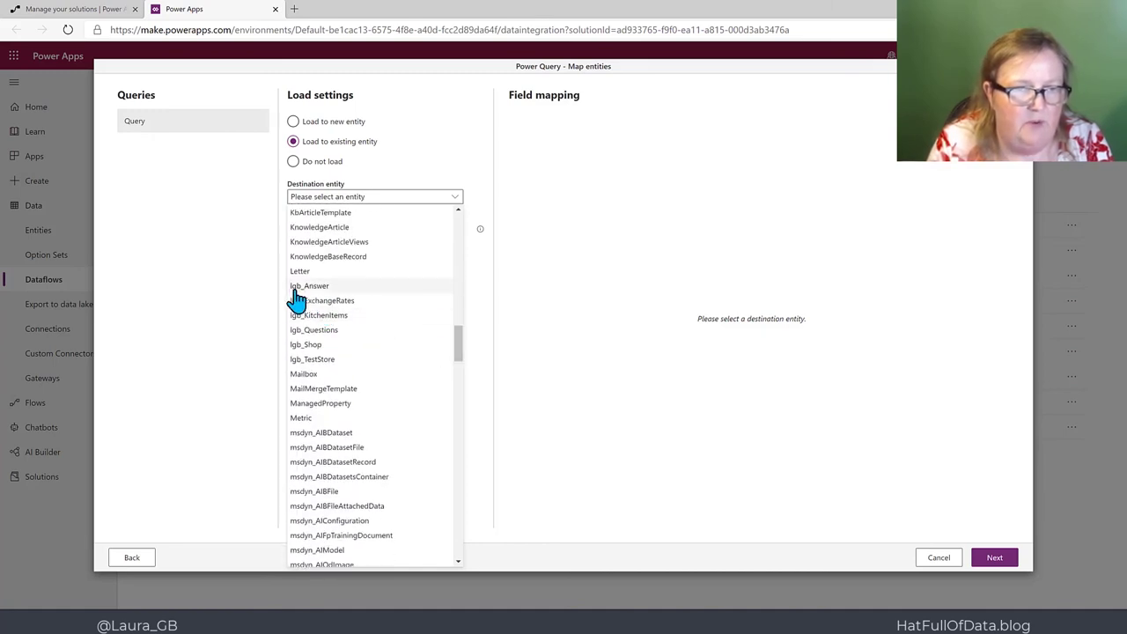
pyautogui.click(339, 302)
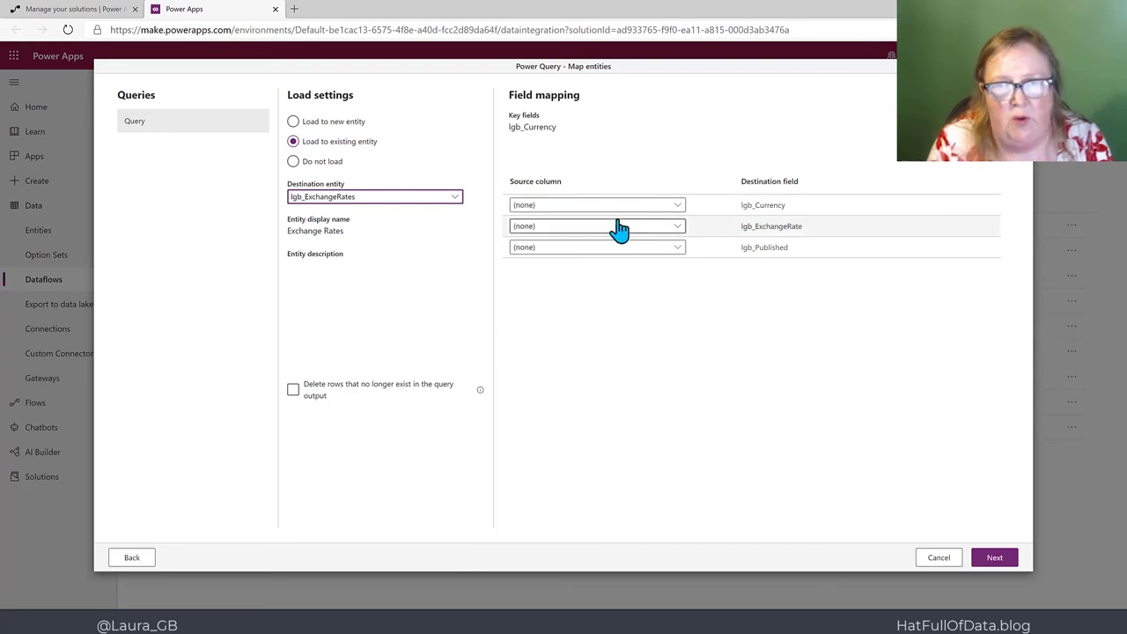
# Map targetCurrency to lgb_Currency, exchangeRate to lgb_ExchangeRate and pubDate to lgb_Published, and enable deleting rows that no longer exist in the query output
pyautogui.click(677, 207)
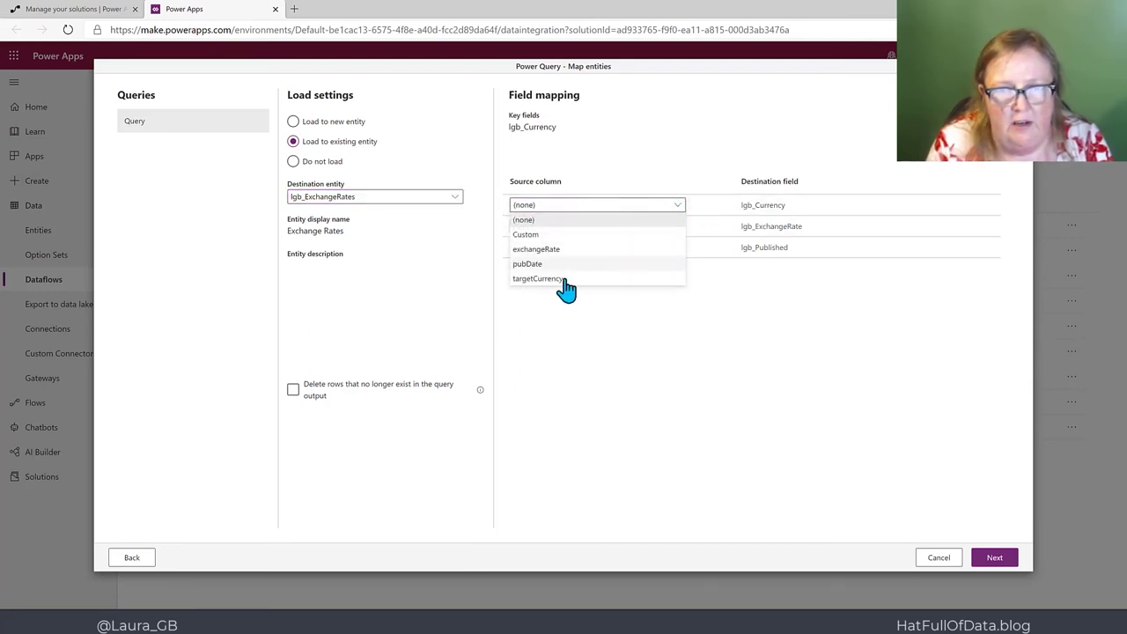
pyautogui.click(539, 278)
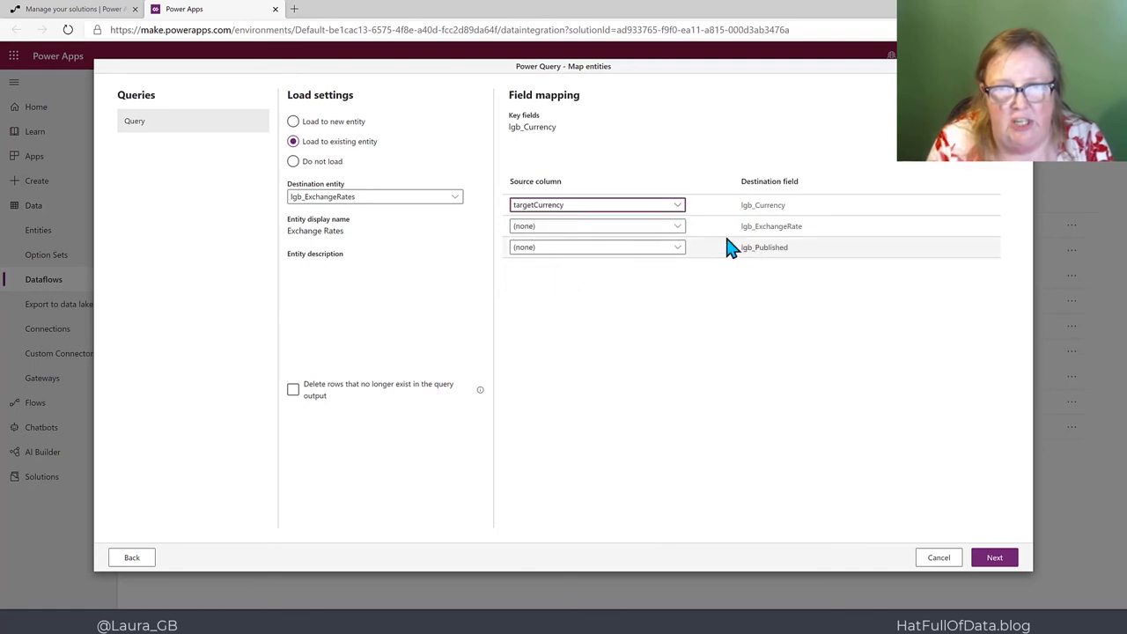
pyautogui.click(676, 231)
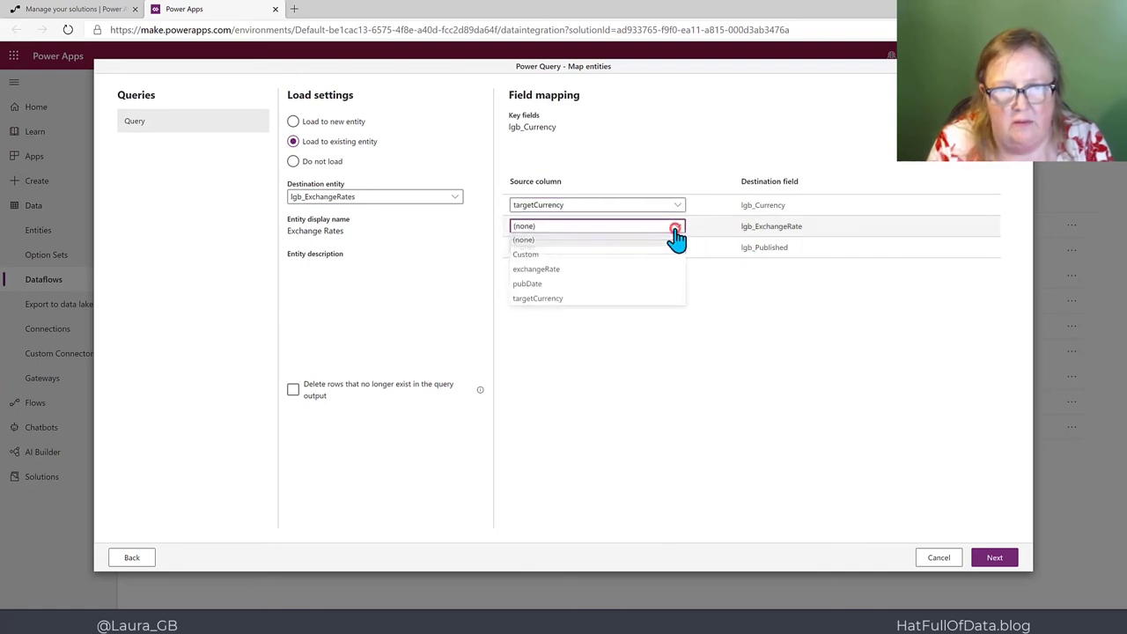
pyautogui.click(566, 271)
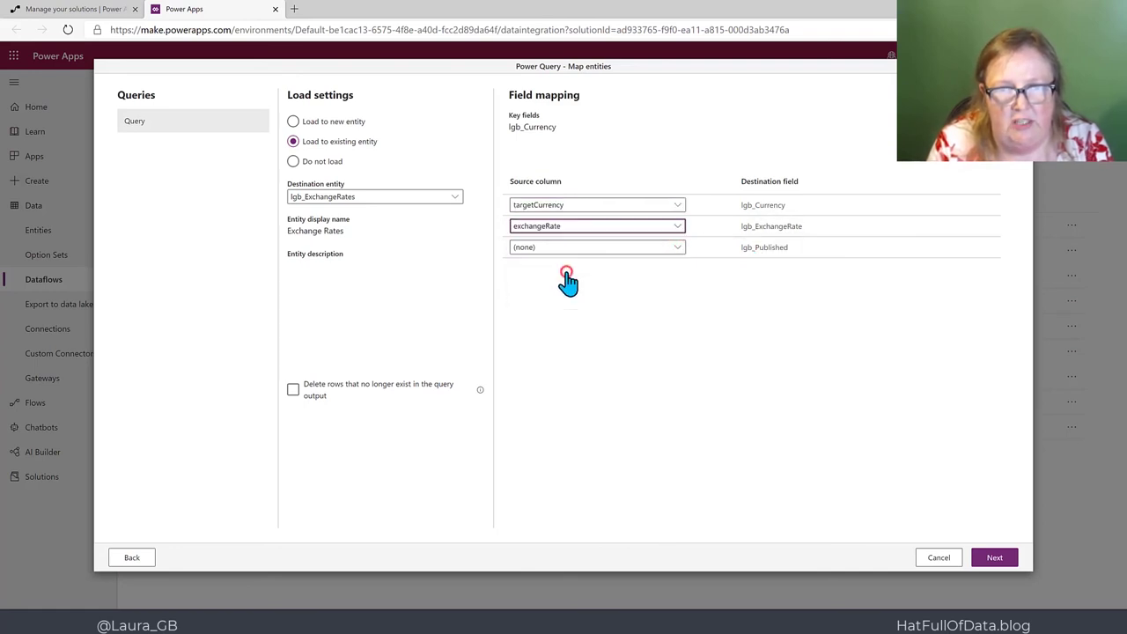
pyautogui.click(679, 252)
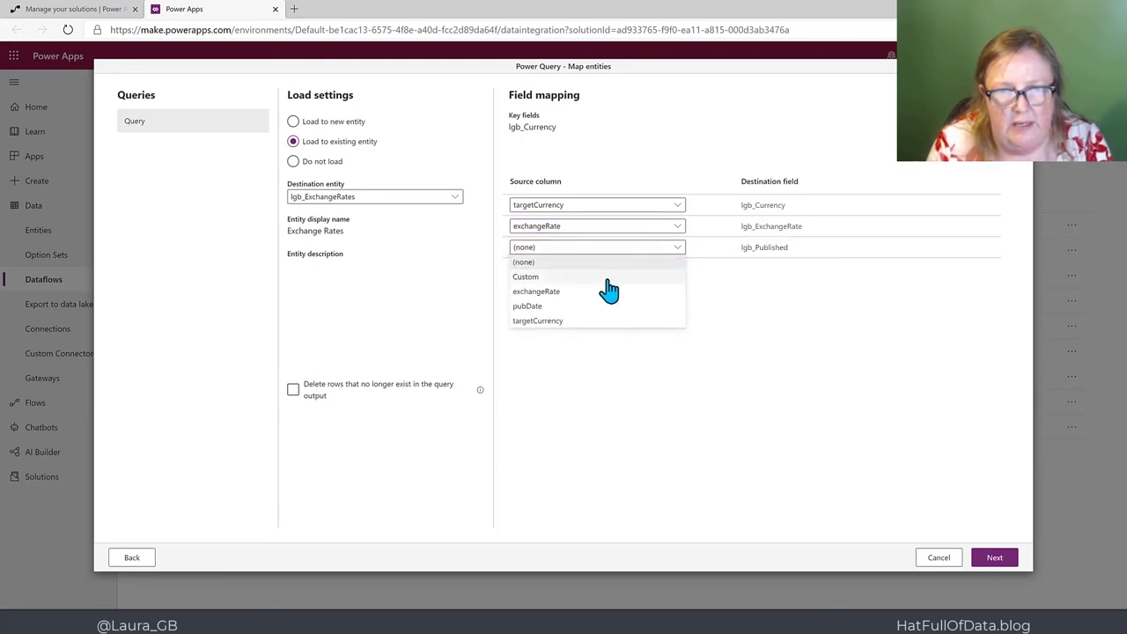
pyautogui.click(570, 309)
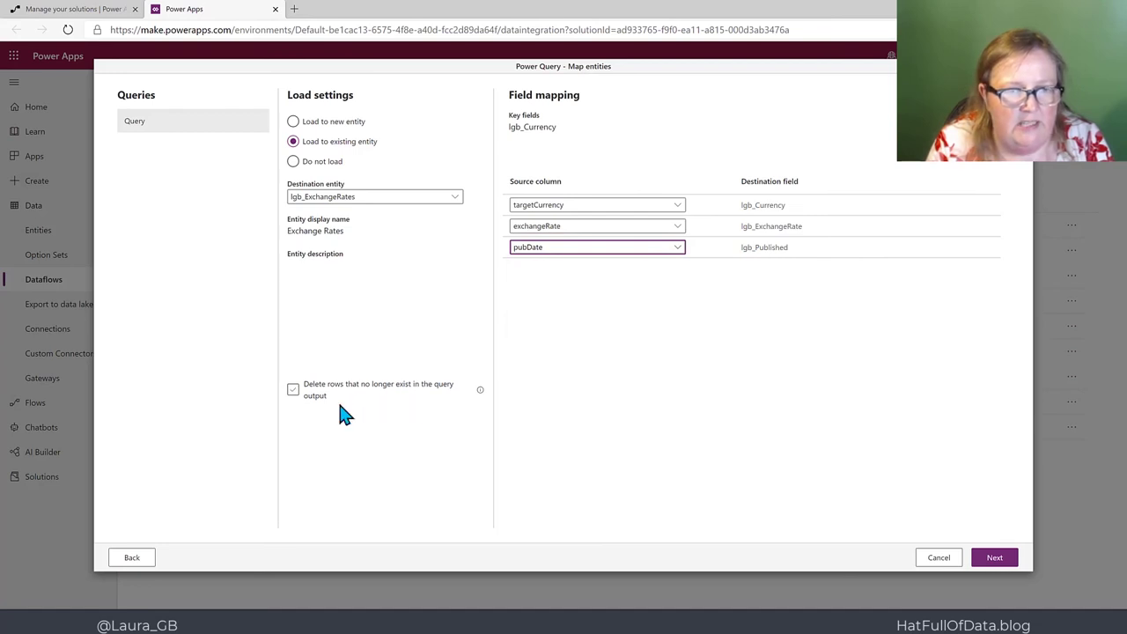
pyautogui.click(294, 392)
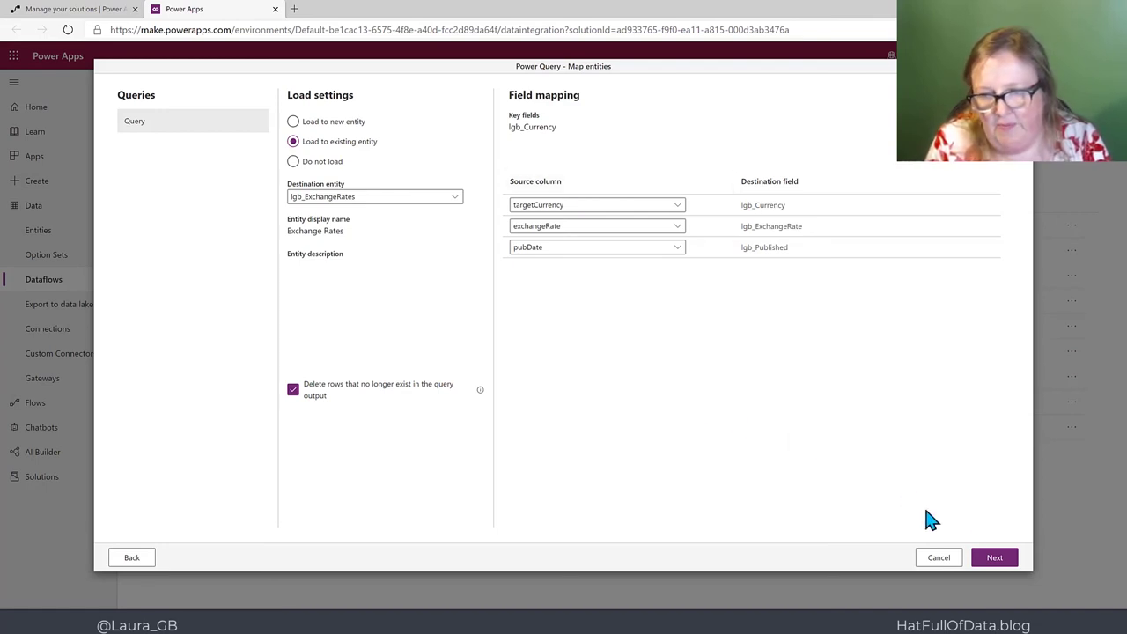
pyautogui.click(994, 559)
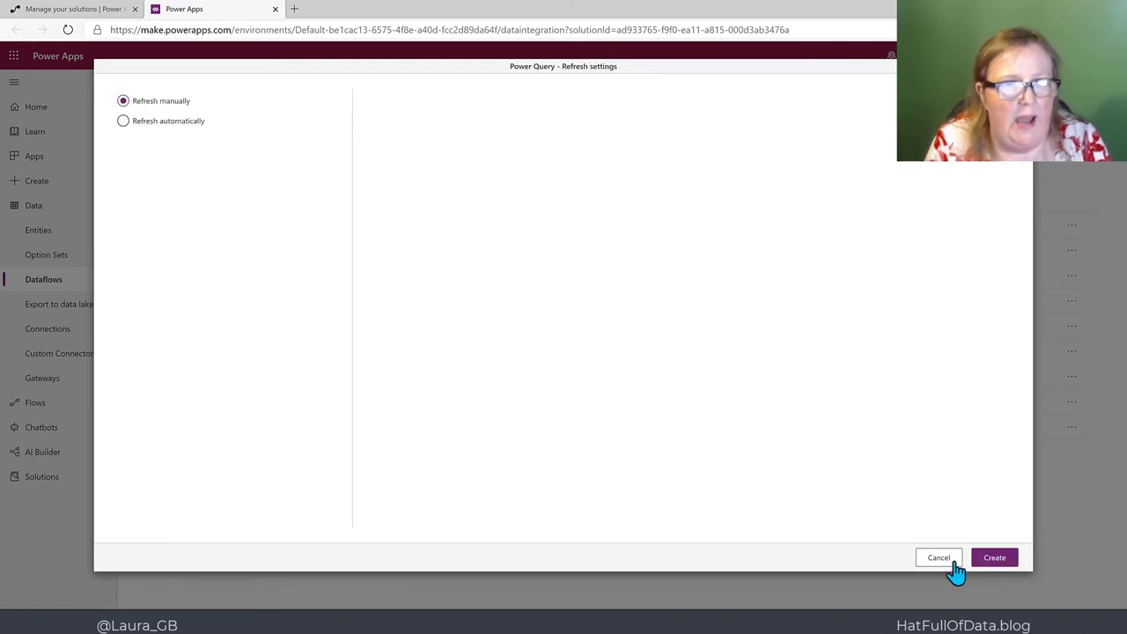
# Schedule an automatic refresh every 1 day starting 07/09/2020 at 09:00 UTC, and create the dataflow
pyautogui.click(168, 123)
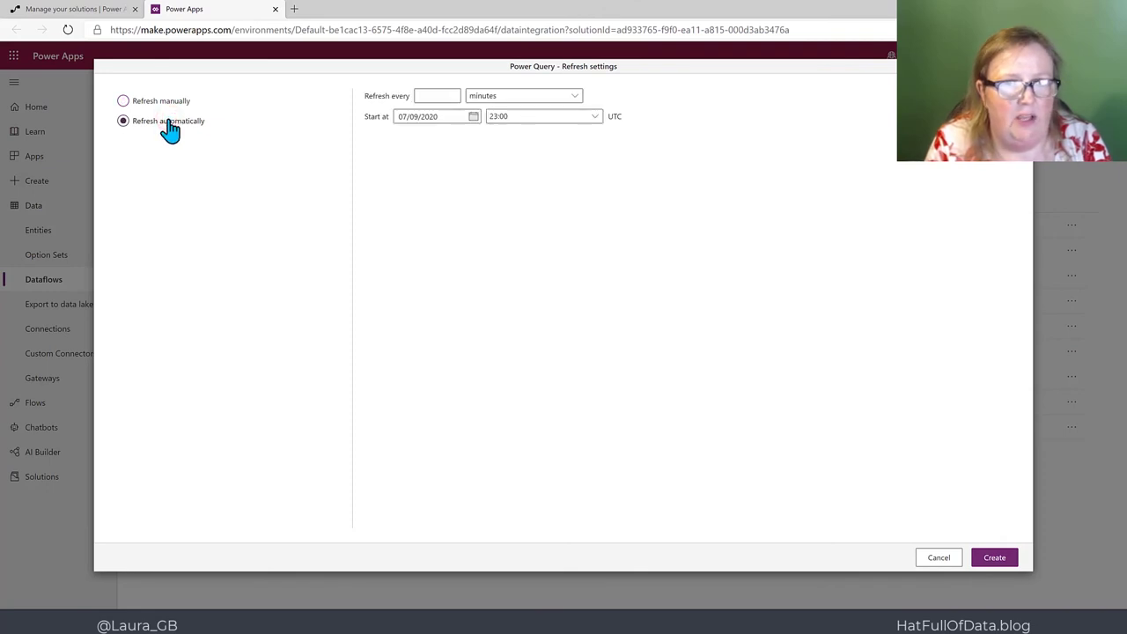
pyautogui.click(436, 95)
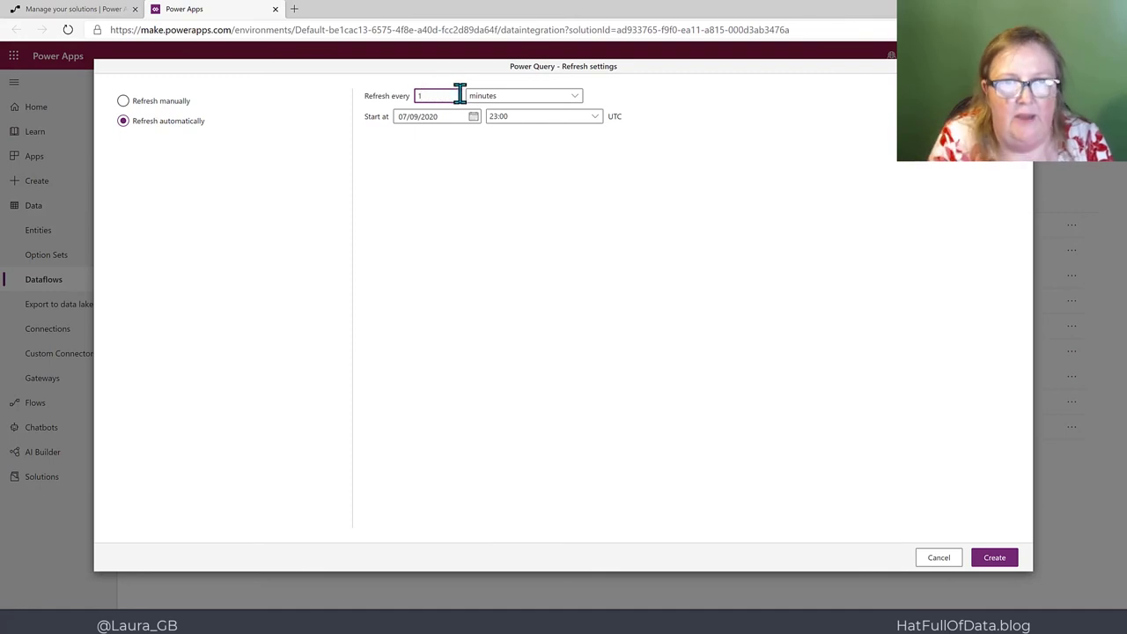
pyautogui.click(503, 98)
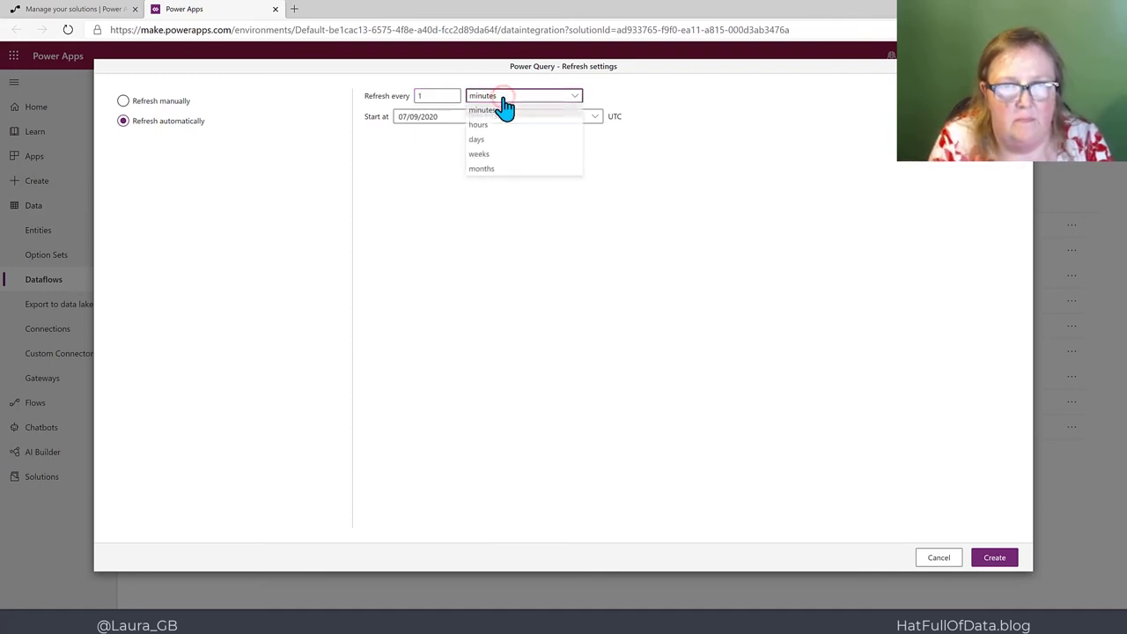
pyautogui.click(490, 141)
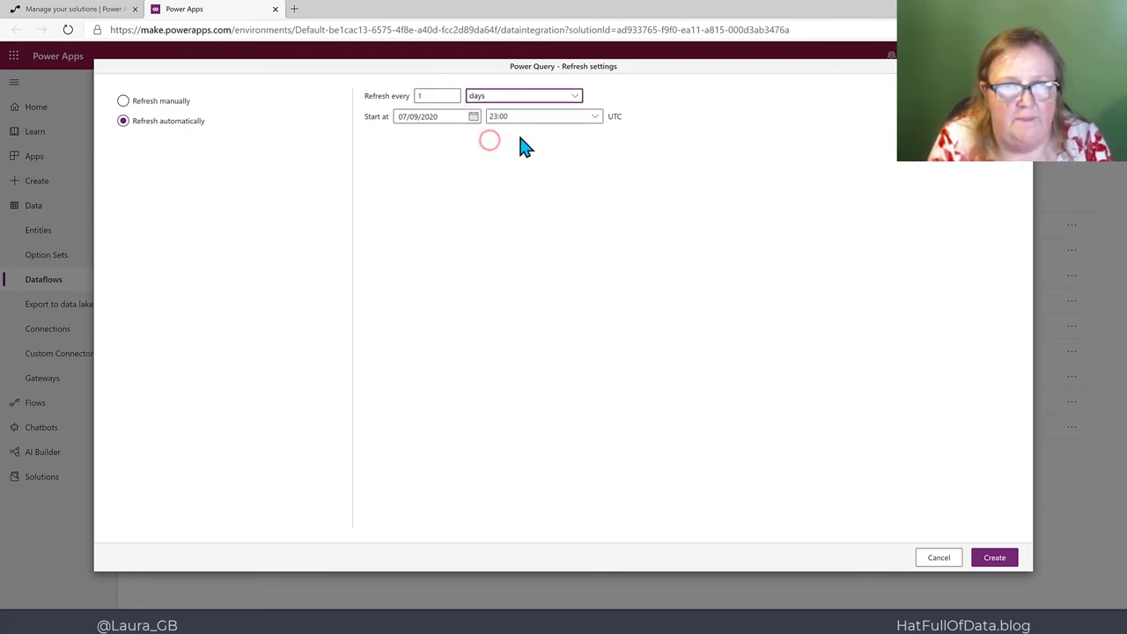
pyautogui.click(600, 121)
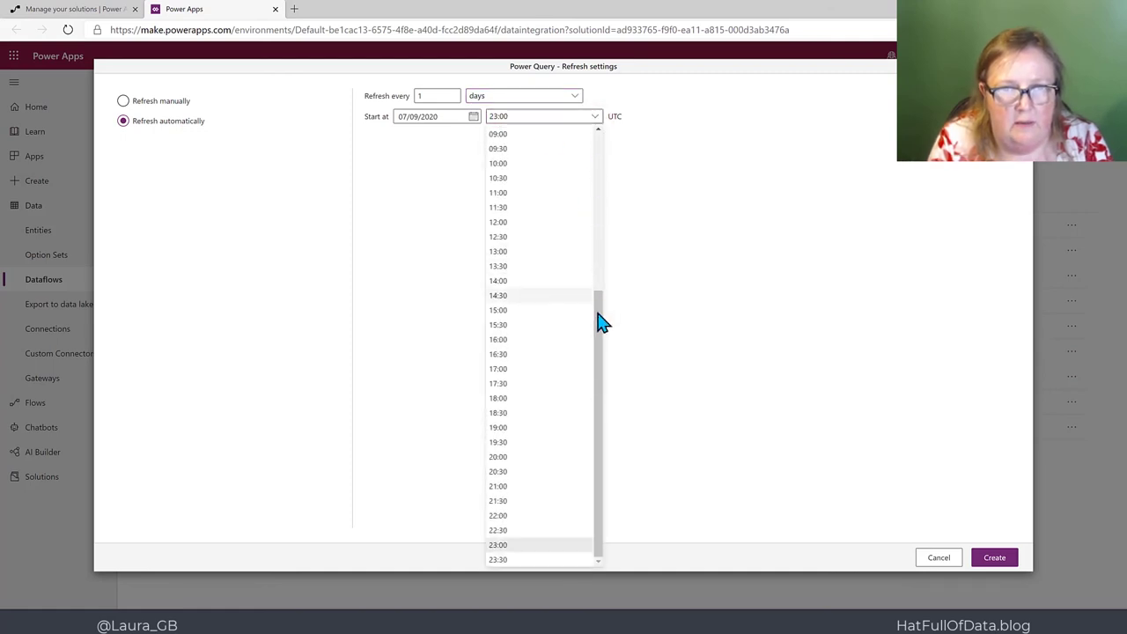
pyautogui.click(507, 135)
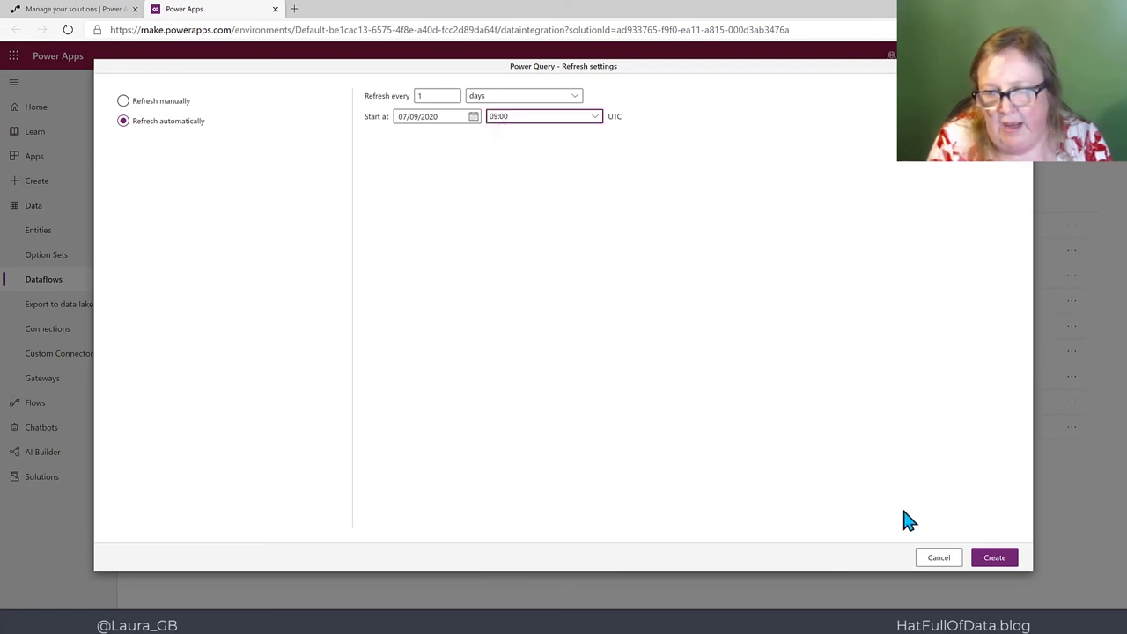
pyautogui.click(1001, 564)
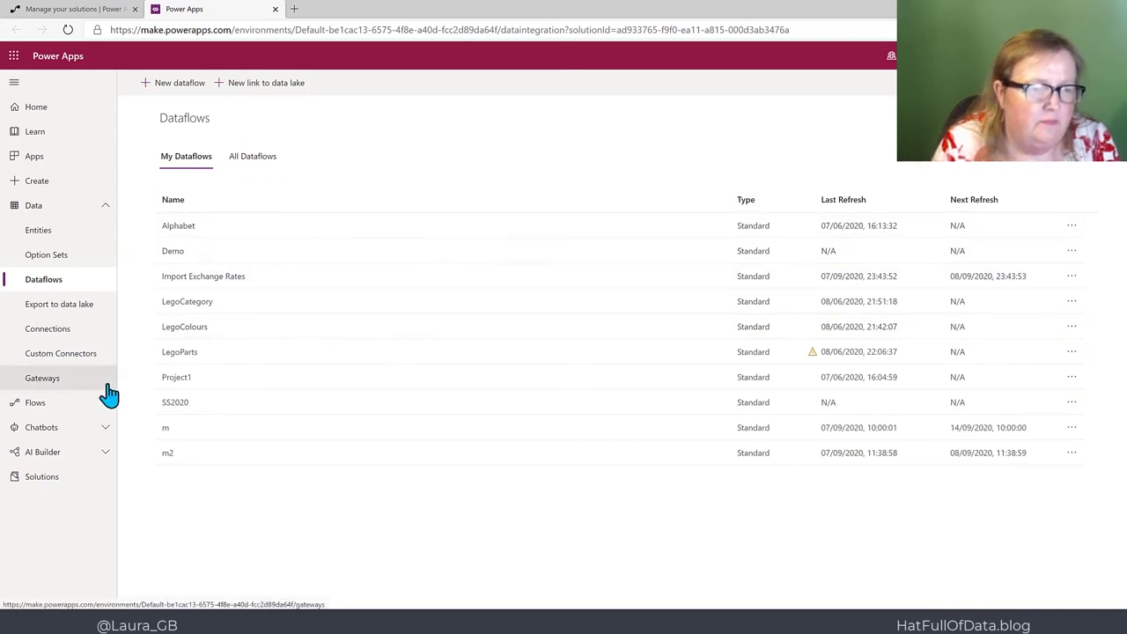
# Open the data of the Exchange Rates entity in the SQL Bits solution to check the imported records
pyautogui.click(58, 477)
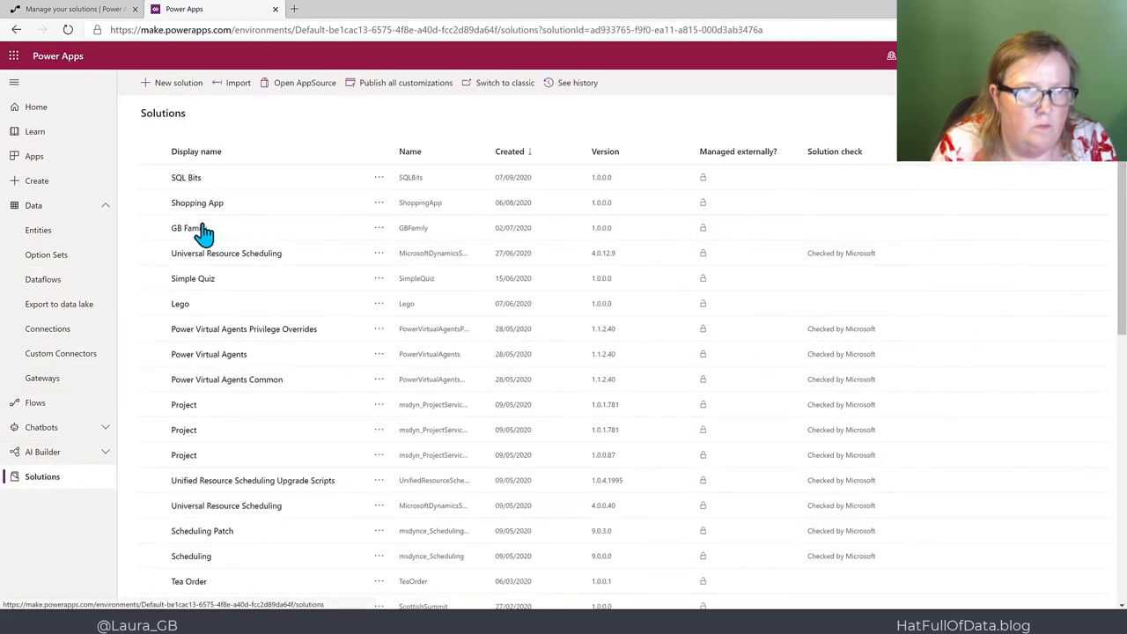
pyautogui.click(187, 177)
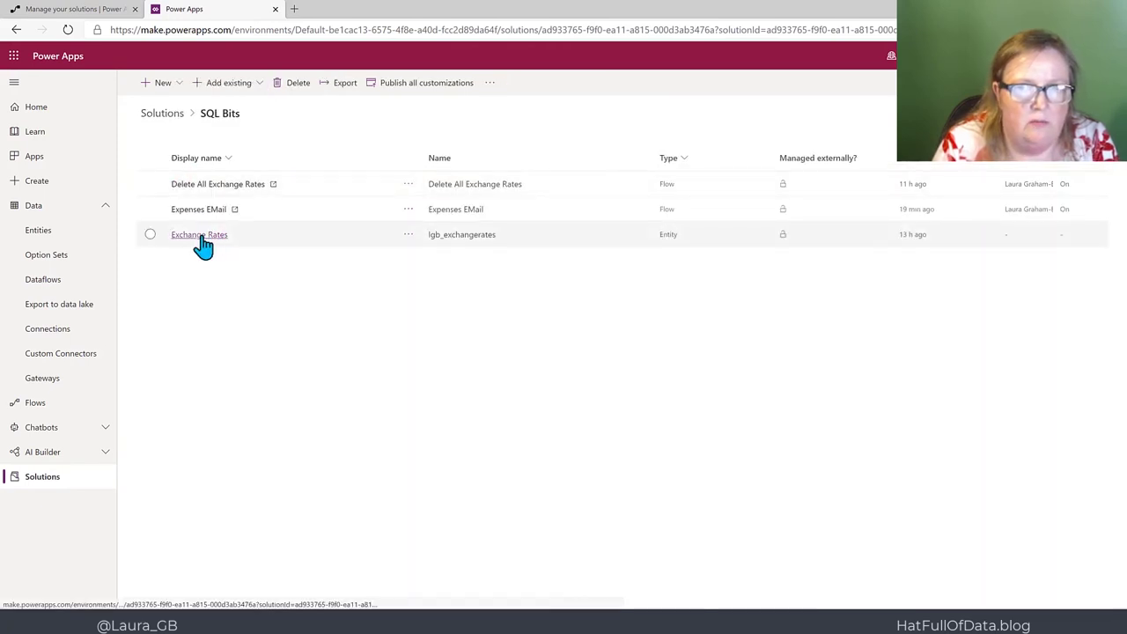
pyautogui.click(201, 236)
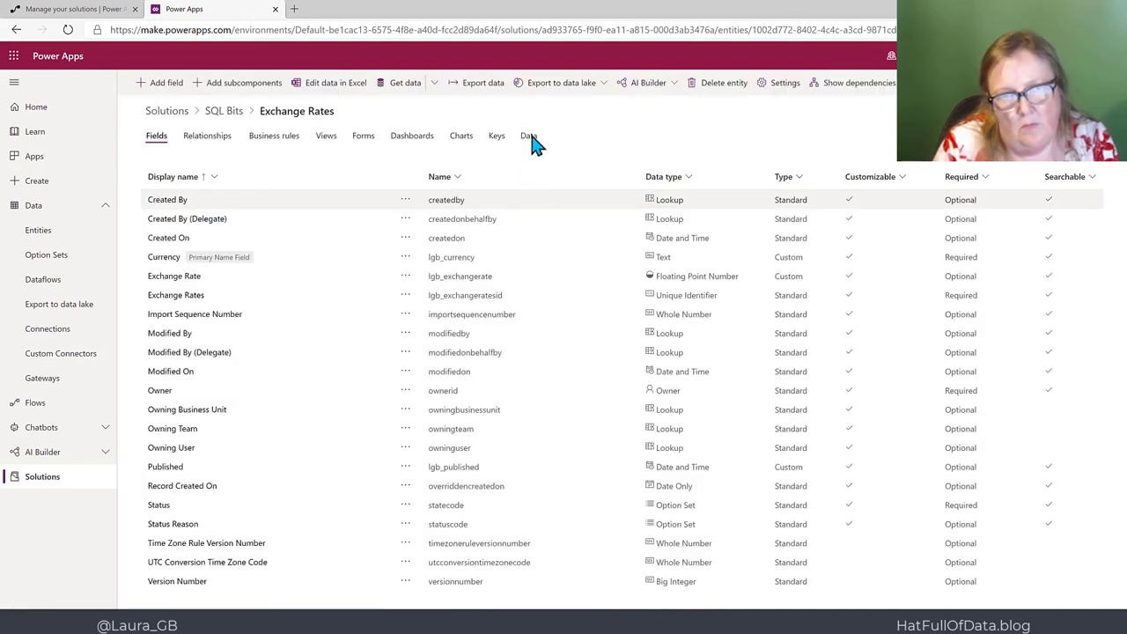
pyautogui.click(531, 139)
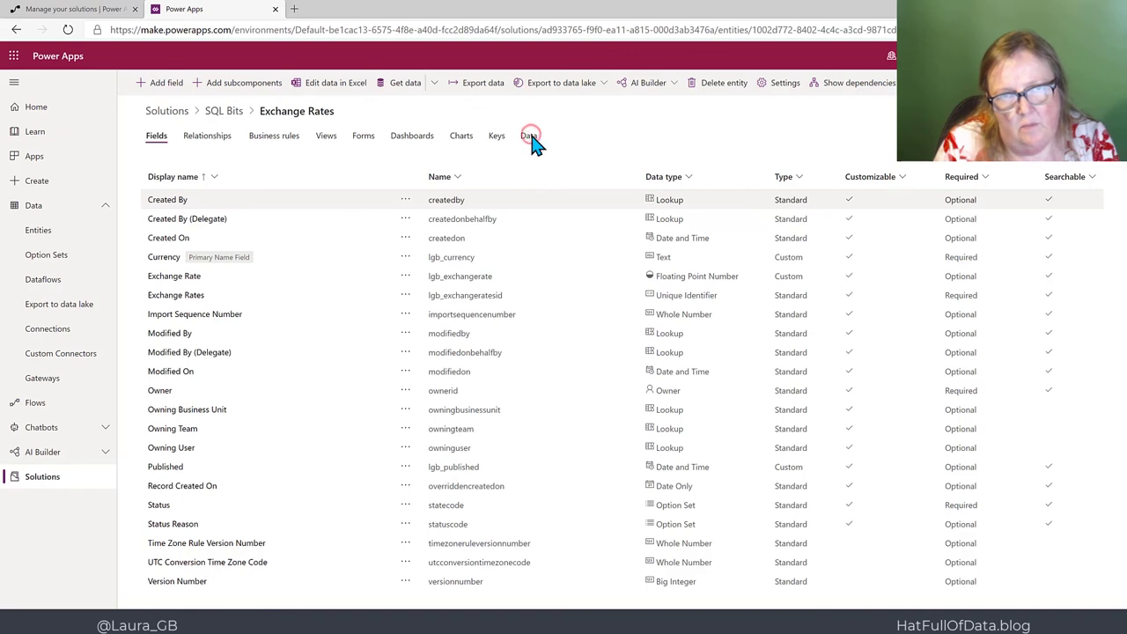